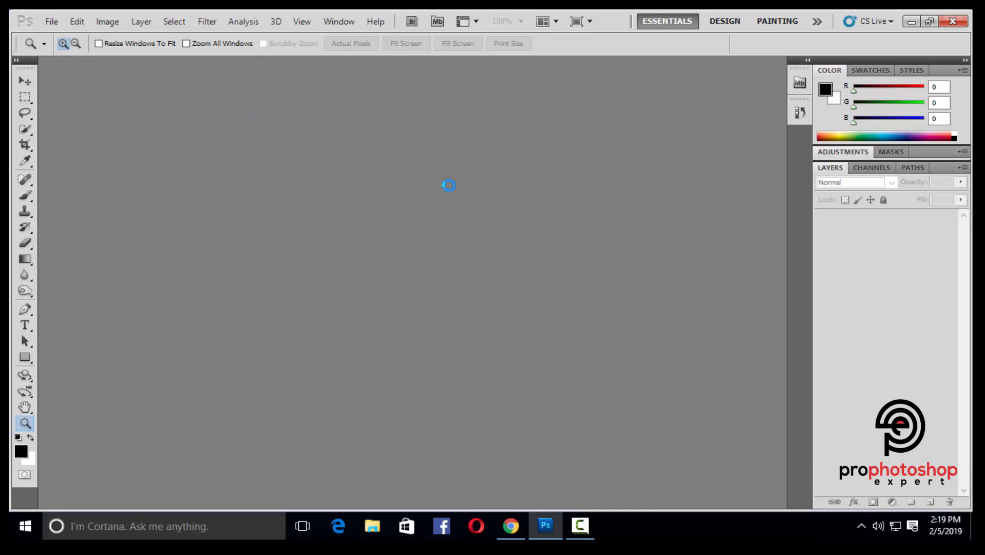
# Duplicate the Background layer and apply Brightness/Contrast to the copy with brightness -30 and contrast 9
pyautogui.click(497, 205)
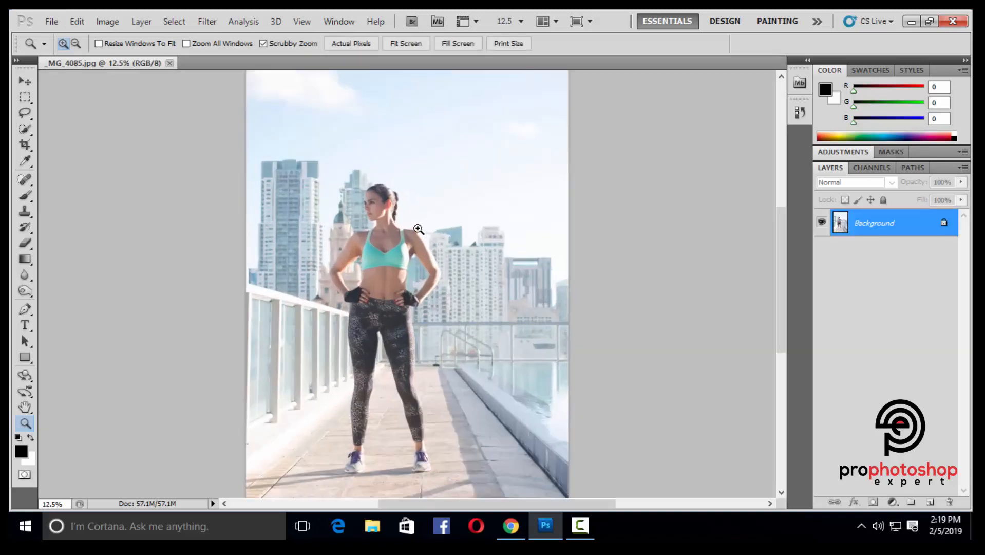
pyautogui.hotkey('ctrl', 'j')
pyautogui.click(107, 21)
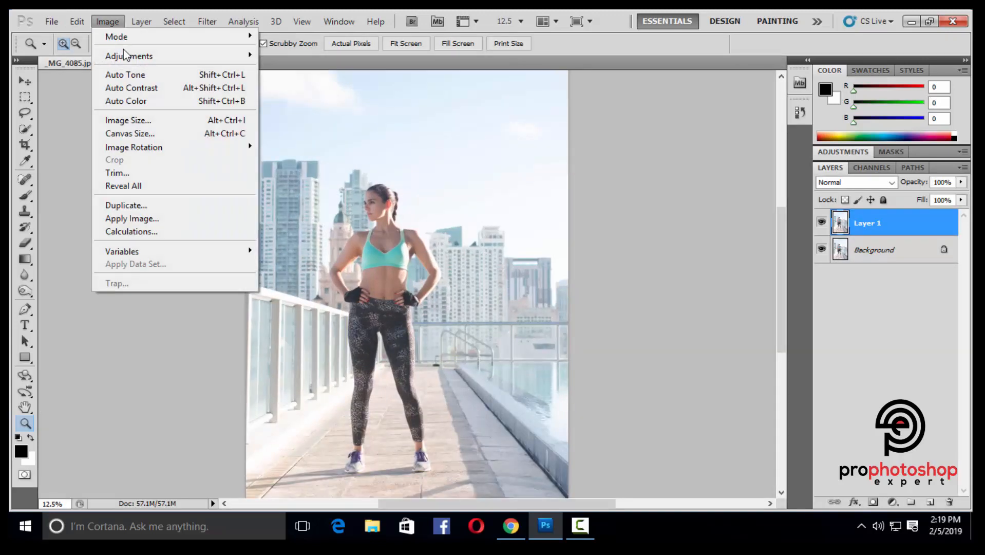
pyautogui.moveTo(134, 55)
pyautogui.click(311, 55)
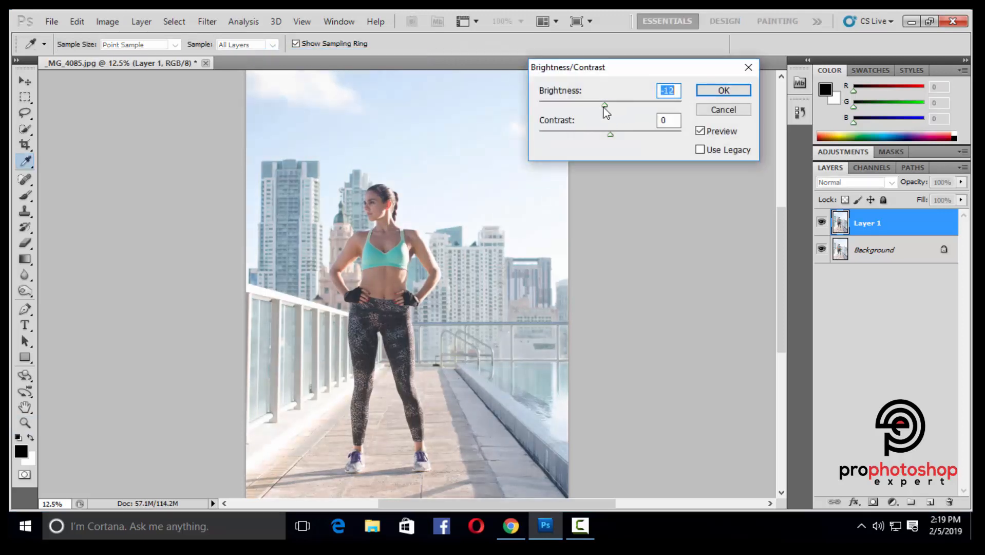
pyautogui.moveTo(611, 135); pyautogui.dragTo(619, 134)
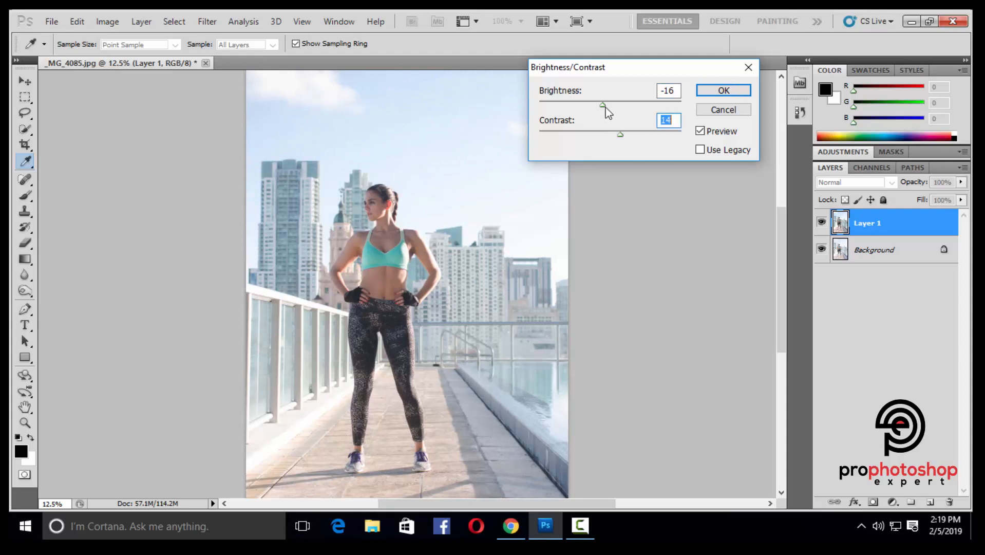
pyautogui.moveTo(605, 106); pyautogui.dragTo(601, 106)
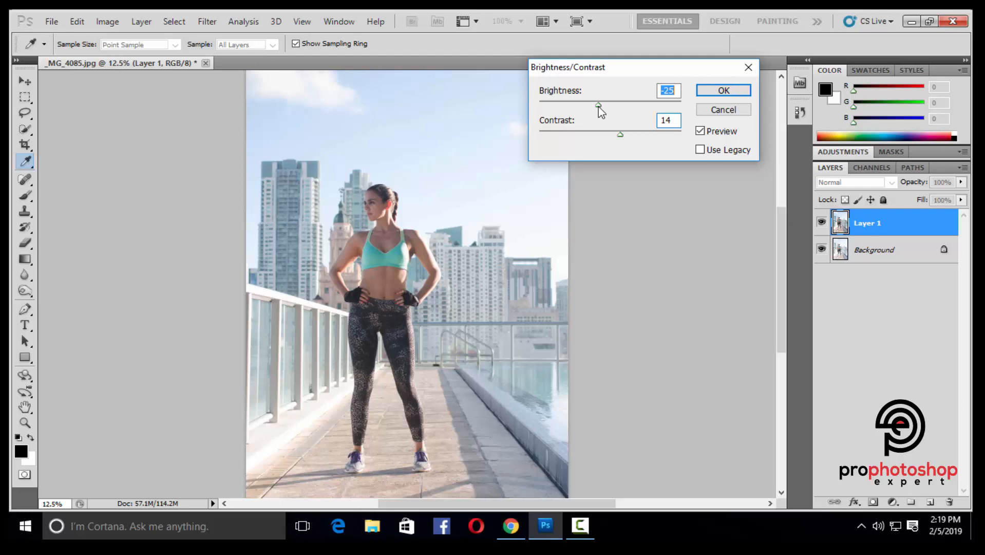
pyautogui.moveTo(598, 107); pyautogui.dragTo(595, 108)
pyautogui.moveTo(619, 135)
pyautogui.mouseDown()
pyautogui.moveTo(580, 132)
pyautogui.moveTo(618, 135)
pyautogui.mouseUp()
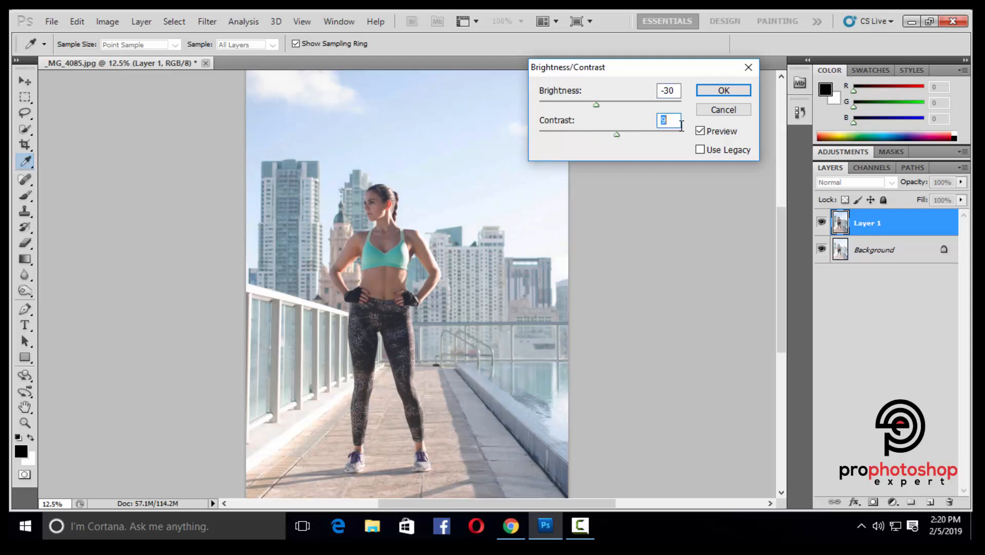
pyautogui.click(706, 95)
# Compare the woman's face and upper body with and without the adjusted Layer 1
pyautogui.press('z')
pyautogui.click(376, 214)
pyautogui.moveTo(375, 214); pyautogui.dragTo(692, 294)
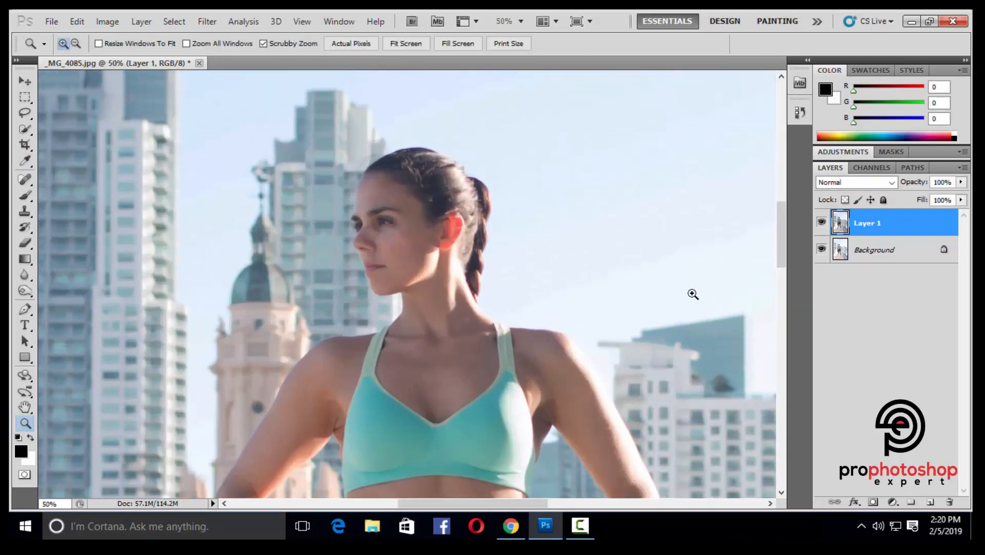
pyautogui.click(821, 221)
pyautogui.click(821, 221)
pyautogui.hotkey('ctrl', '-')
pyautogui.hotkey('ctrl', '-')
pyautogui.hotkey('ctrl', '-')
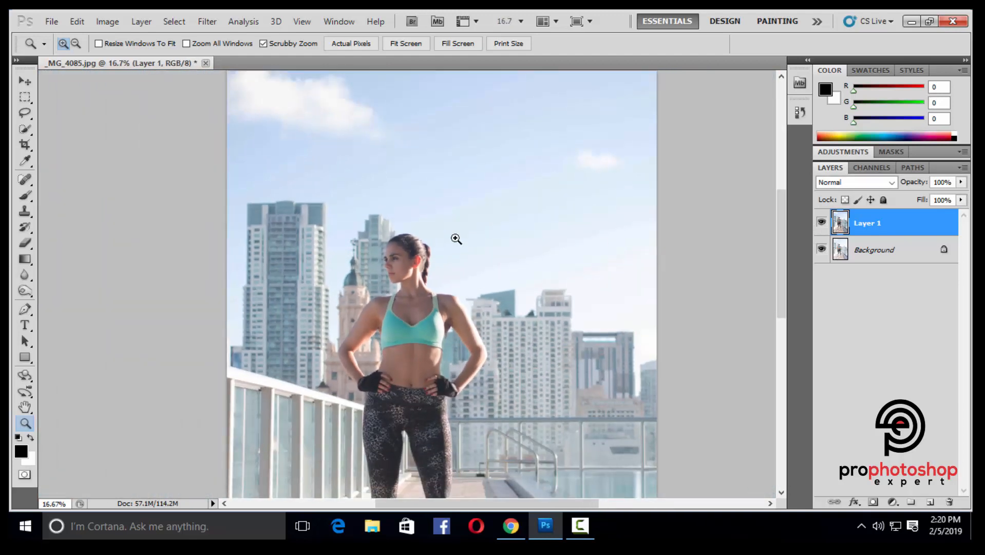
# Duplicate Layer 1, apply Brightness/Contrast with brightness -12 and contrast 26, and compare the photo before and after
pyautogui.hotkey('ctrl', 'j')
pyautogui.click(107, 21)
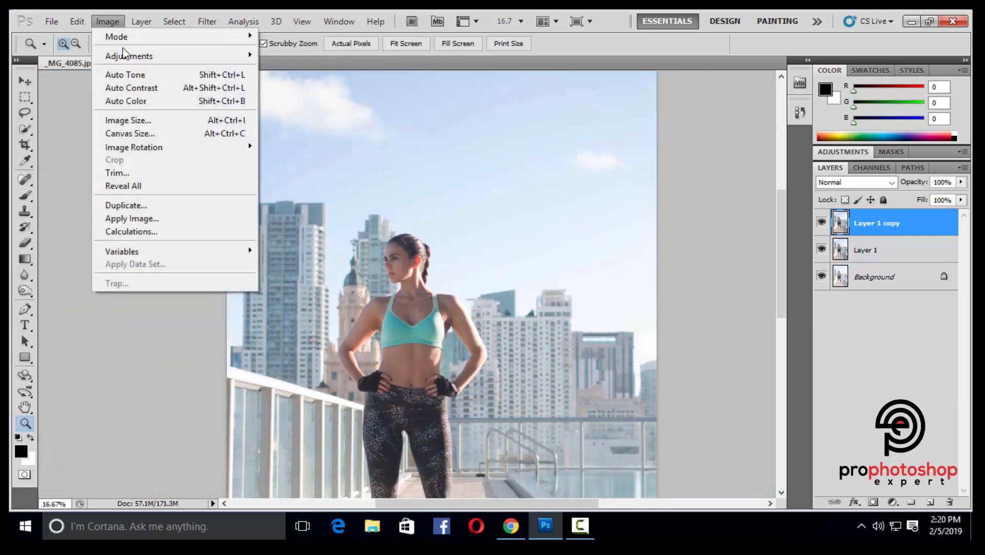
pyautogui.moveTo(132, 55)
pyautogui.click(321, 55)
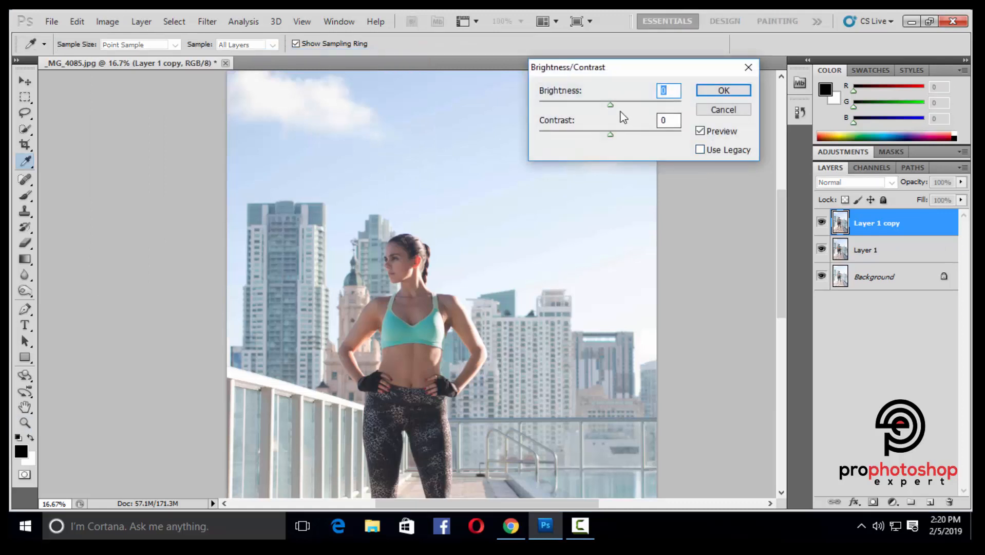
pyautogui.moveTo(610, 110)
pyautogui.mouseDown()
pyautogui.moveTo(597, 110)
pyautogui.moveTo(607, 105)
pyautogui.mouseUp()
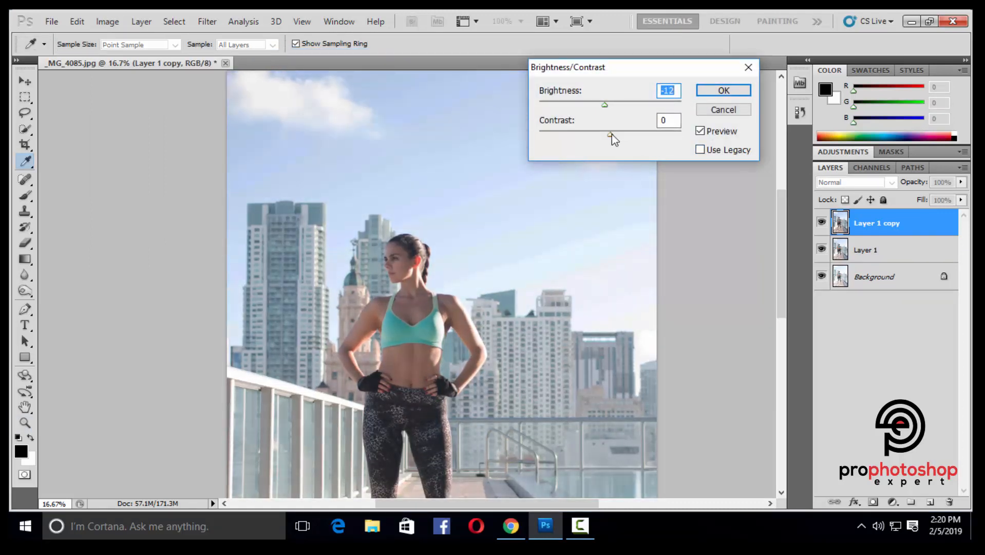
pyautogui.moveTo(628, 134); pyautogui.dragTo(600, 130)
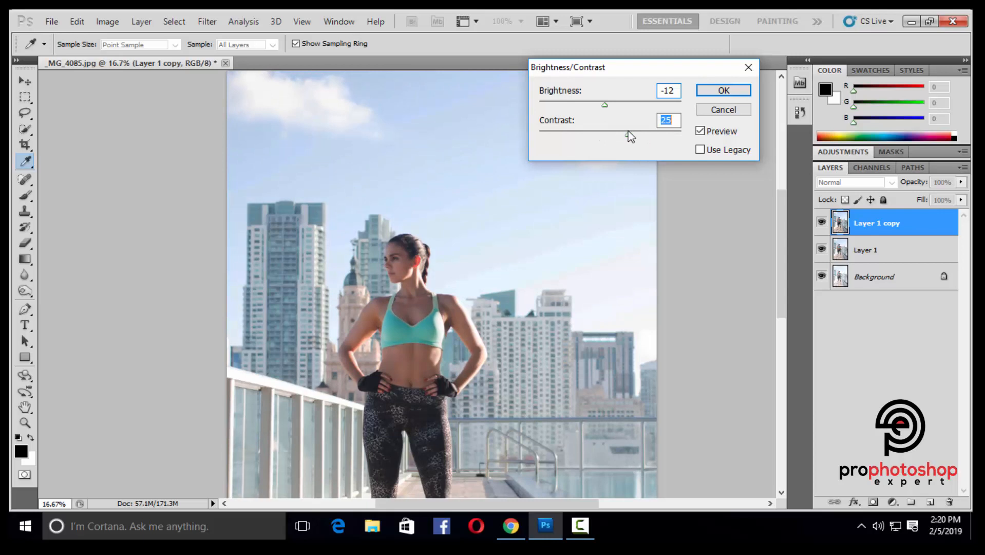
pyautogui.hotkey('ctrl', '-')
pyautogui.hotkey('ctrl', '-')
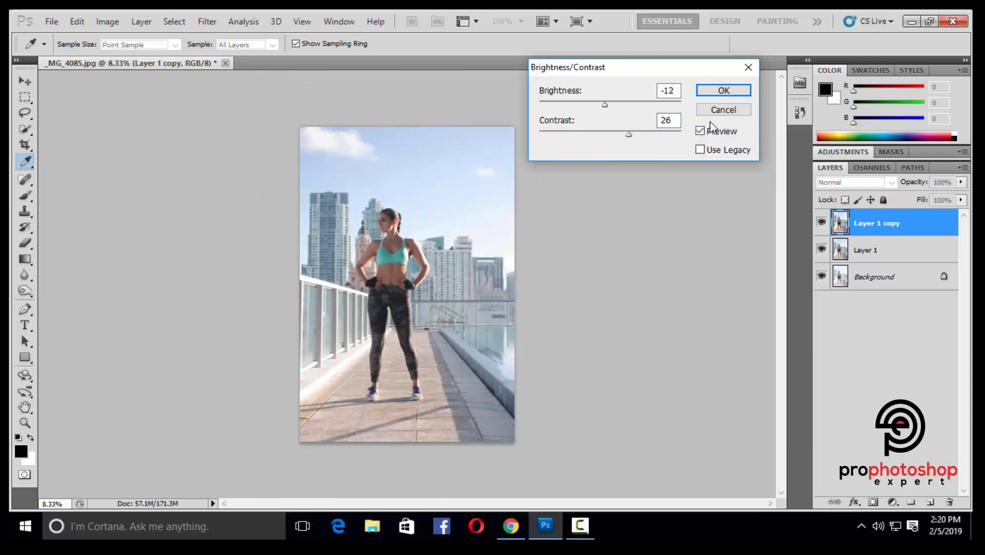
pyautogui.hotkey('ctrl', '+')
pyautogui.click(723, 91)
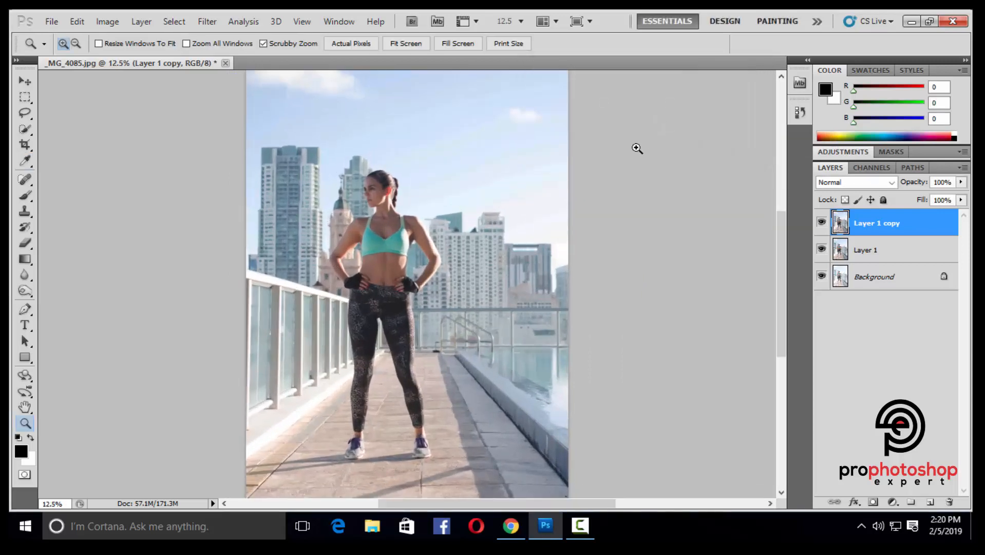
pyautogui.hotkey('ctrl', 'z')
pyautogui.hotkey('ctrl', 'z')
pyautogui.scroll(-1, 639, 153)
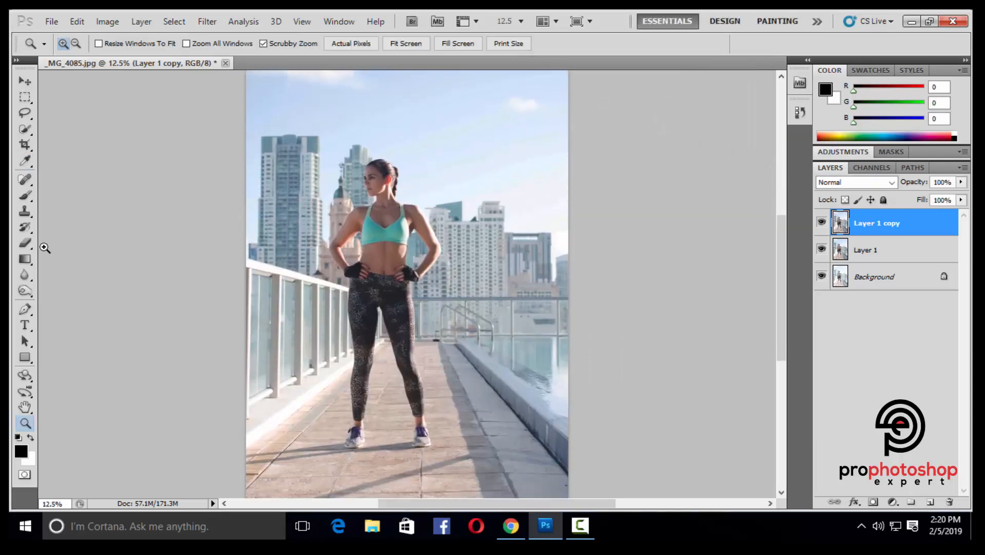
# Erase Layer 1 copy over the woman's face and hair with the Eraser at 53% opacity, using sizes between 70 and 100 px
pyautogui.click(25, 242)
pyautogui.scroll(2, 368, 195)
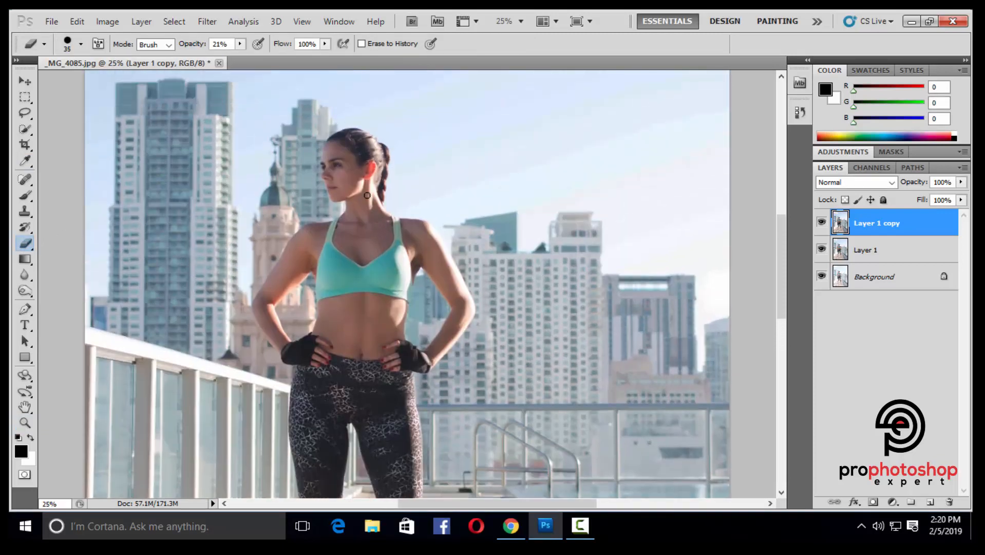
pyautogui.press(']')
pyautogui.press(']')
pyautogui.press(']')
pyautogui.press(']')
pyautogui.press(']')
pyautogui.press(']')
pyautogui.press(']')
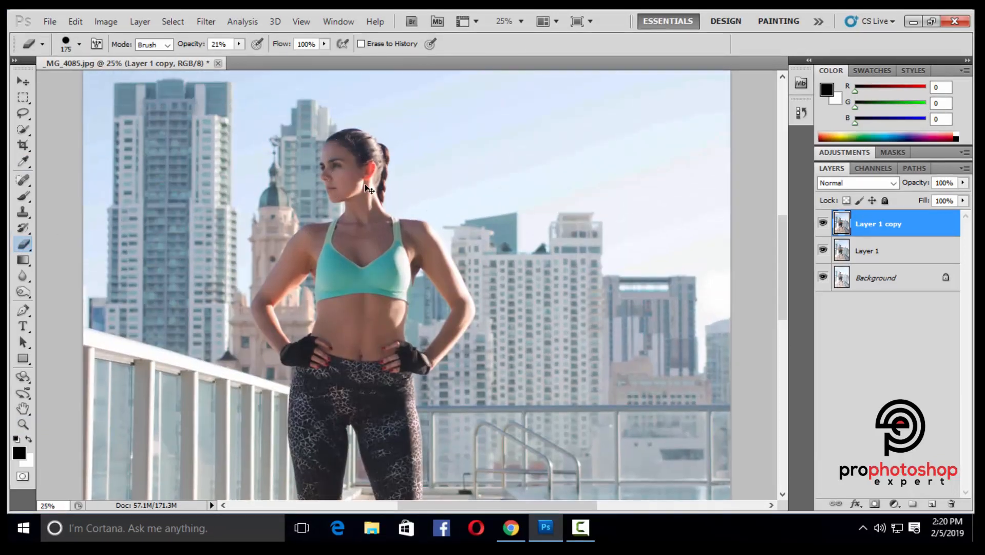
pyautogui.scroll(1, 426, 97)
pyautogui.click(239, 44)
pyautogui.moveTo(241, 47); pyautogui.dragTo(266, 61)
pyautogui.scroll(1, 374, 176)
pyautogui.press('[')
pyautogui.press('[')
pyautogui.press('[')
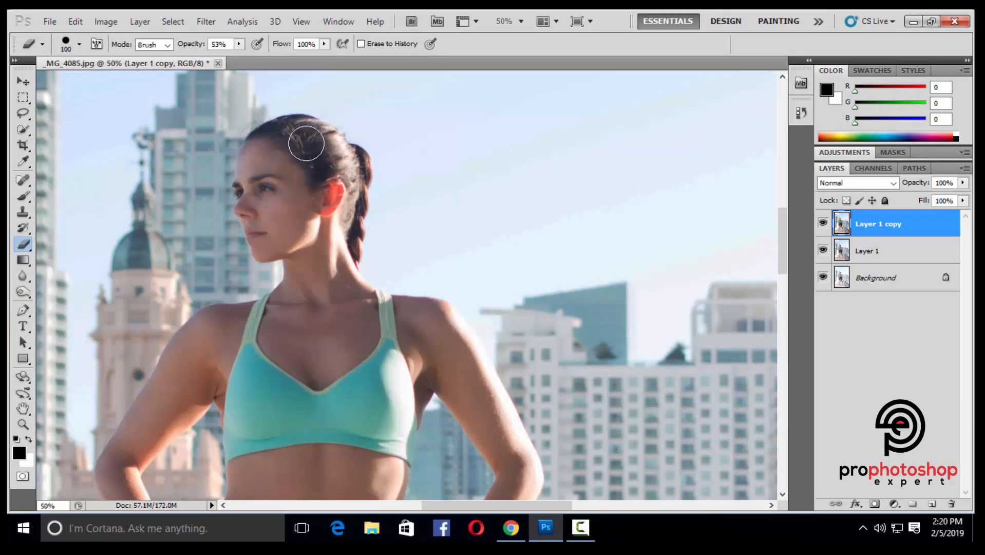
pyautogui.press('[')
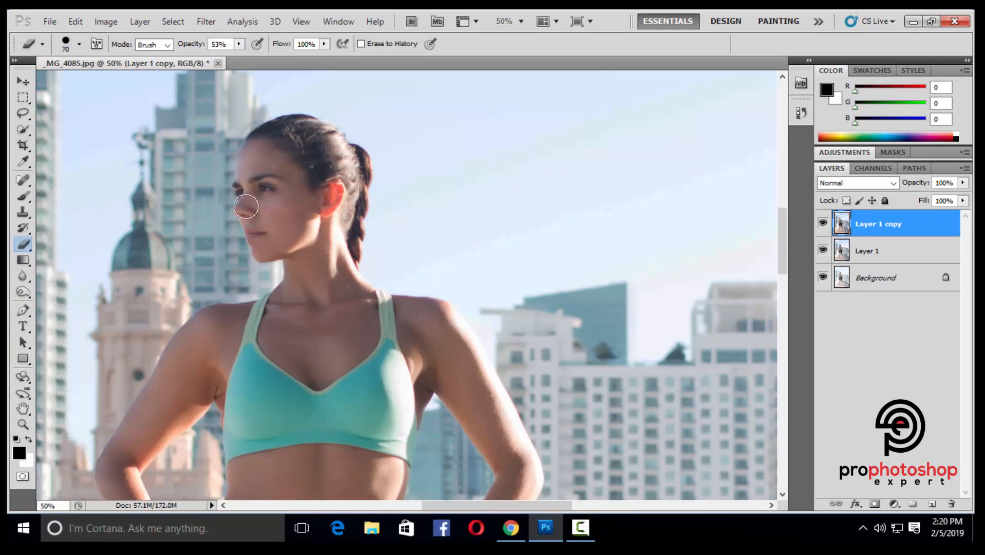
pyautogui.press(']')
pyautogui.press(']')
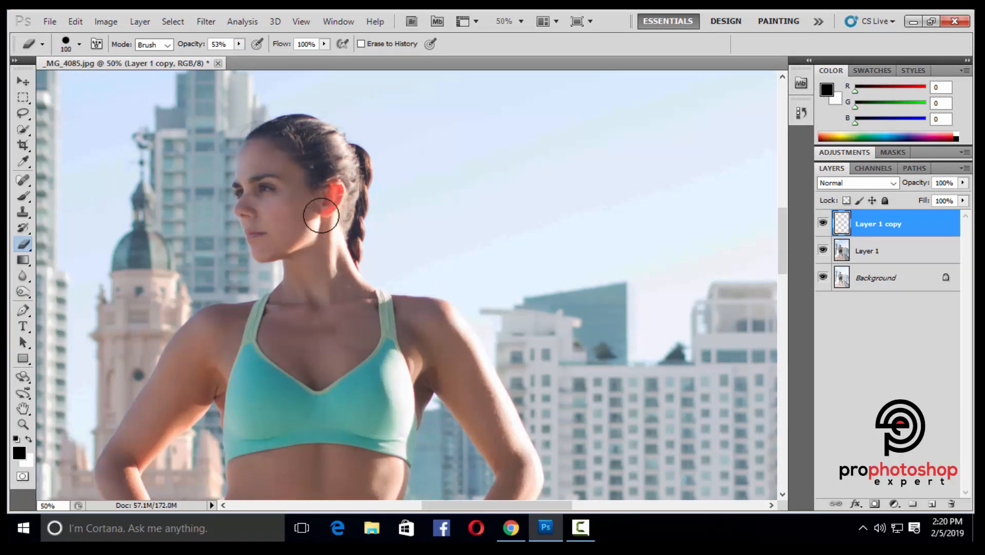
# Switch the Eraser to a soft-edged brush tip and set its size to 175 px
pyautogui.scroll(-1, 314, 236)
pyautogui.press('[')
pyautogui.press('[')
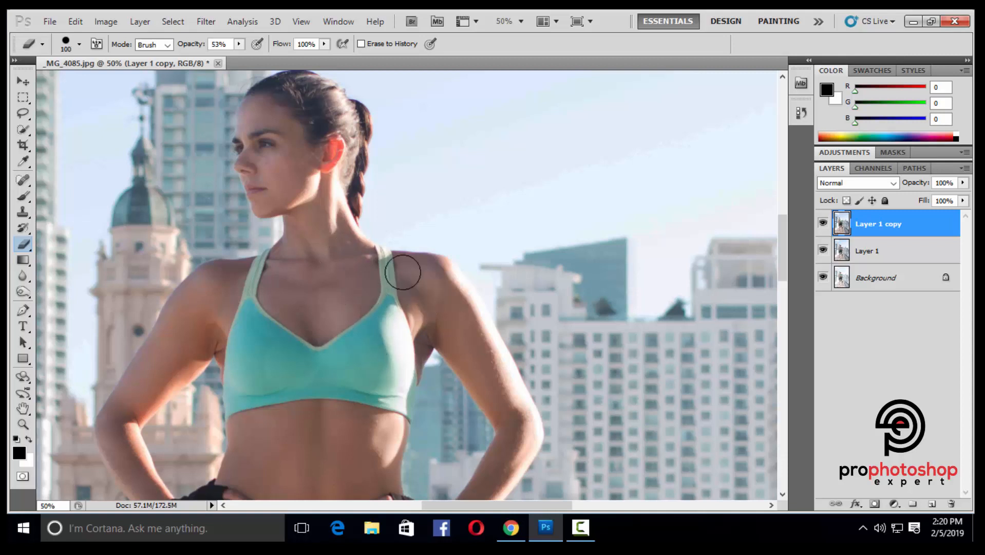
pyautogui.rightClick(426, 280)
pyautogui.click(491, 335)
pyautogui.press('Return')
pyautogui.scroll(1, 296, 206)
pyautogui.press(']')
pyautogui.press(']')
pyautogui.press(']')
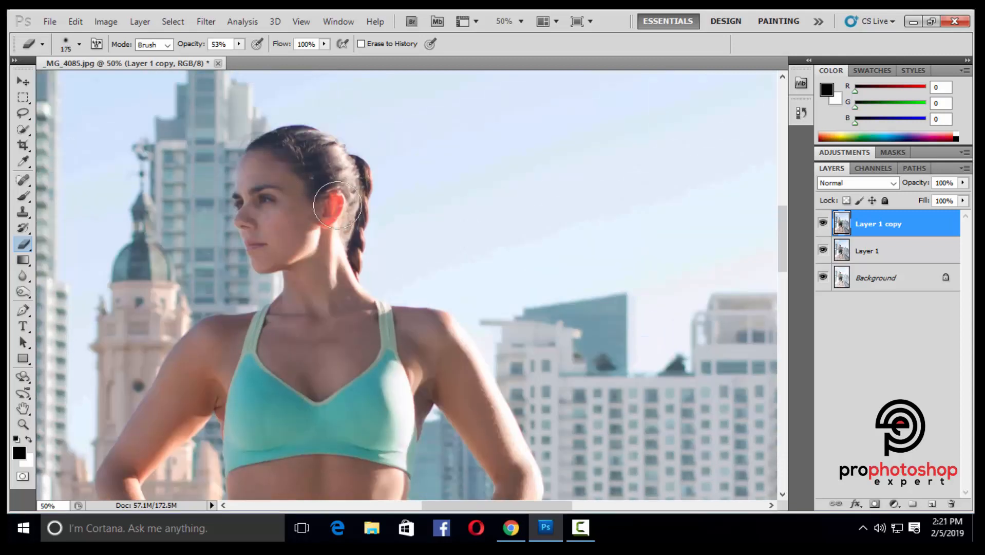
# Erase Layer 1 copy over the woman's neck and upper chest with the soft Eraser at about 125 px
pyautogui.press('[')
pyautogui.press('[')
pyautogui.press('[')
pyautogui.press(']')
pyautogui.press(']')
pyautogui.press(']')
pyautogui.press(']')
pyautogui.scroll(-1, 288, 206)
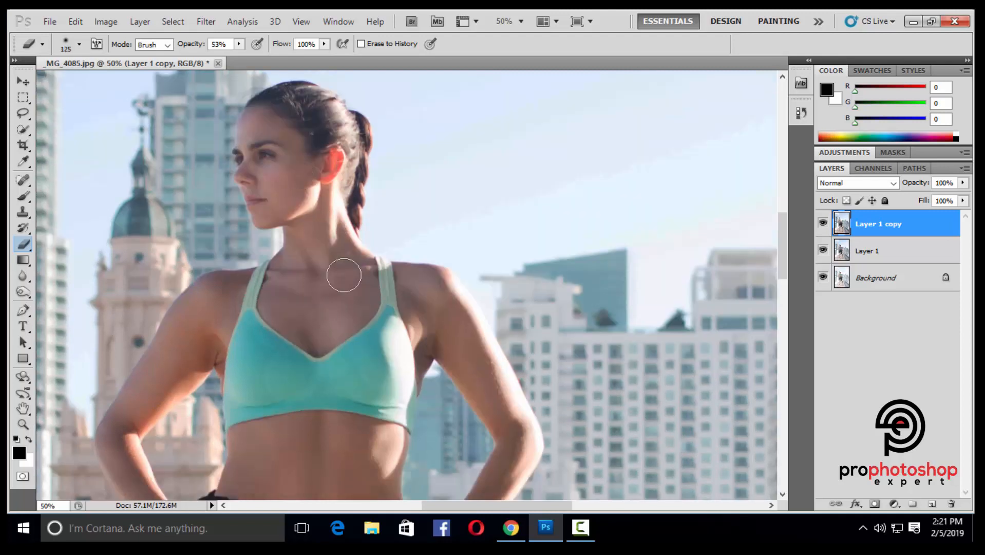
pyautogui.moveTo(302, 254); pyautogui.dragTo(278, 297)
# Erase Layer 1 copy over the woman's bare abdomen with the soft Eraser at about 175 to 200 px
pyautogui.scroll(-1, 279, 296)
pyautogui.press(']')
pyautogui.press(']')
pyautogui.press(']')
pyautogui.scroll(-1, 330, 360)
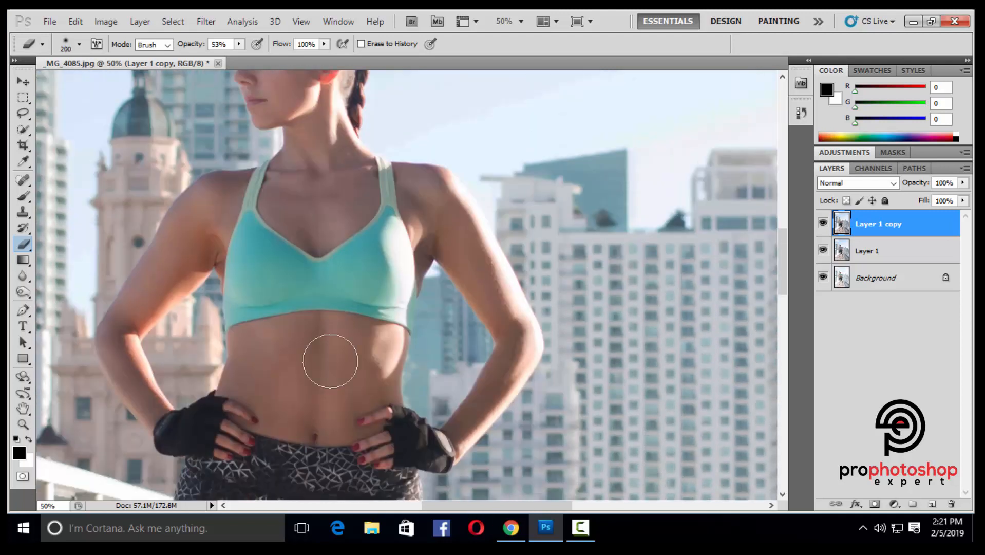
pyautogui.scroll(-1, 330, 339)
pyautogui.hotkey('ctrl', '-')
pyautogui.press(']')
pyautogui.press(']')
pyautogui.moveTo(331, 318); pyautogui.dragTo(327, 308)
pyautogui.press('[')
pyautogui.press('[')
pyautogui.press('[')
pyautogui.press('[')
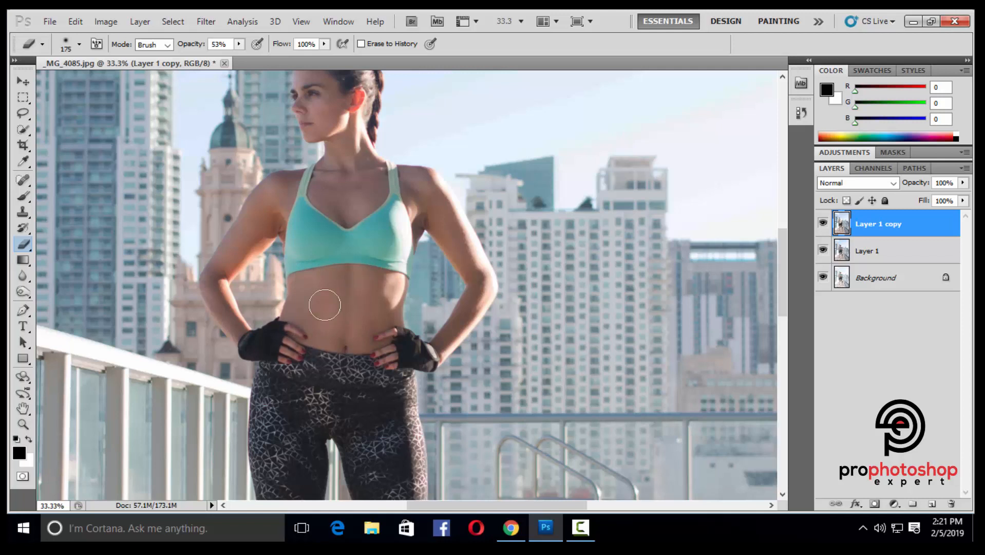
# Erase Layer 1 copy over the turquoise top and the gloved hand on its shaded side, reducing the Eraser to 90 px
pyautogui.press(']')
pyautogui.press(']')
pyautogui.press(']')
pyautogui.moveTo(320, 219)
pyautogui.mouseDown()
pyautogui.moveTo(359, 290)
pyautogui.moveTo(383, 220)
pyautogui.mouseUp()
pyautogui.press('[')
pyautogui.press('[')
pyautogui.press('[')
pyautogui.press('[')
pyautogui.moveTo(409, 357); pyautogui.dragTo(397, 354)
pyautogui.press('[')
pyautogui.press('[')
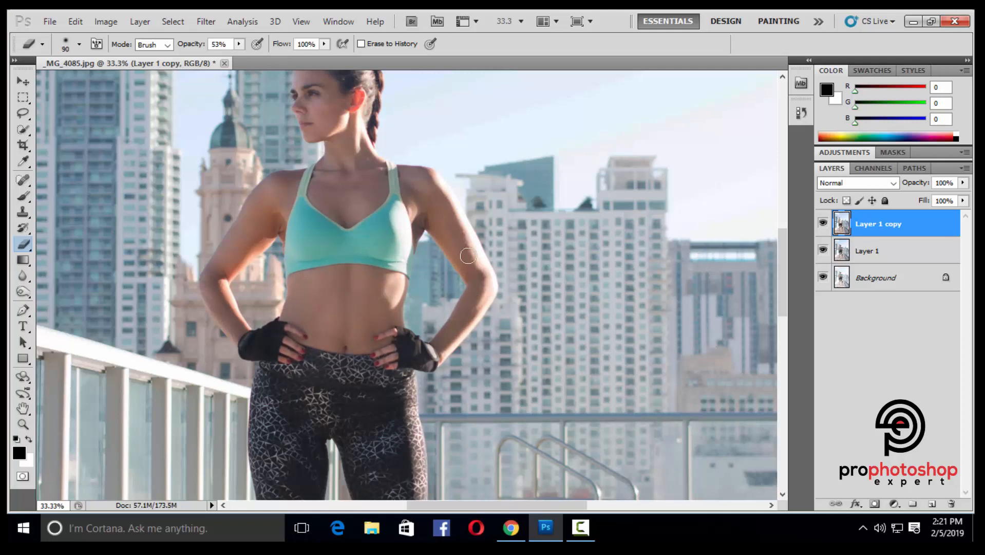
# Erase Layer 1 copy over the woman's shoulders, arms and other gloved hand, using Eraser sizes of 175 and 100 px
pyautogui.press(']')
pyautogui.press(']')
pyautogui.moveTo(382, 189)
pyautogui.mouseDown()
pyautogui.moveTo(418, 186)
pyautogui.moveTo(405, 222)
pyautogui.mouseUp()
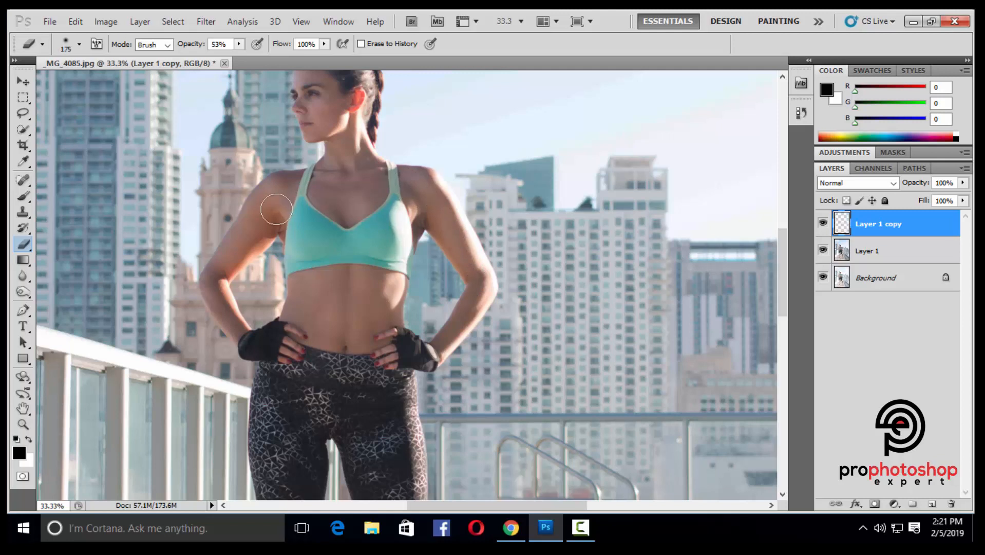
pyautogui.press('[')
pyautogui.press('[')
pyautogui.scroll(-1, 213, 241)
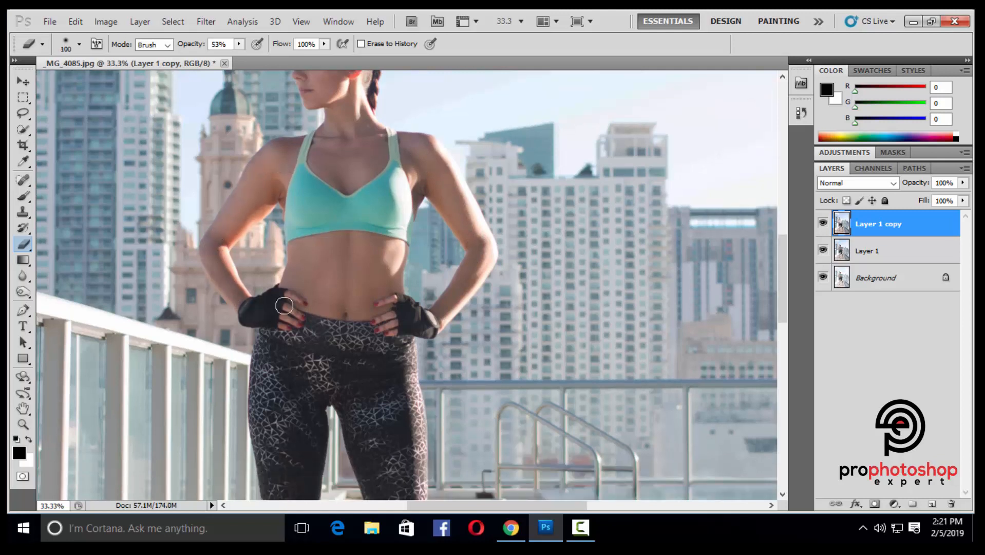
# Erase Layer 1 copy over the hips and thighs of the patterned leggings with the soft Eraser at about 150 px
pyautogui.press(']')
pyautogui.press(']')
pyautogui.press(']')
pyautogui.press(']')
pyautogui.press(']')
pyautogui.press(']')
pyautogui.press(']')
pyautogui.scroll(-2, 303, 221)
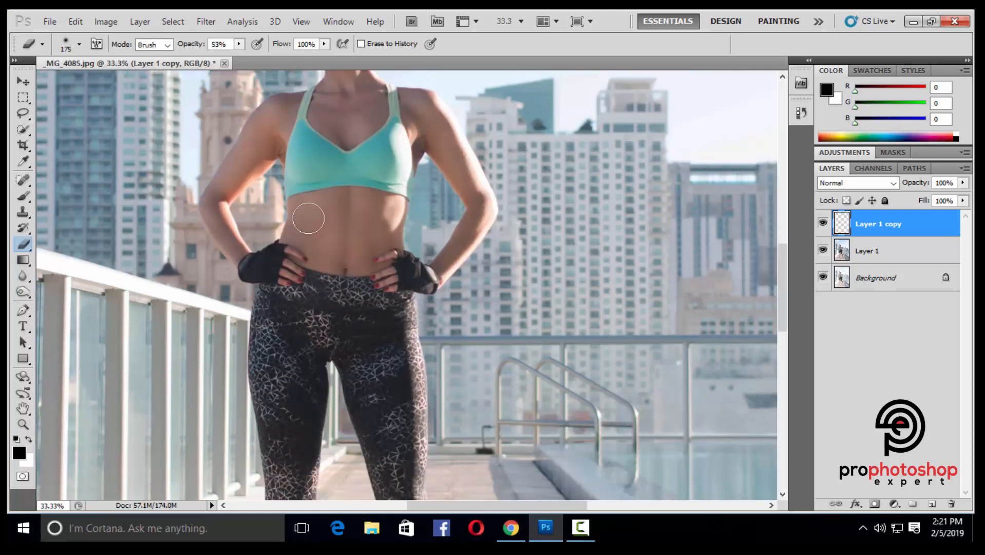
pyautogui.scroll(-3, 329, 205)
pyautogui.press('[')
pyautogui.scroll(-2, 390, 246)
pyautogui.scroll(-2, 380, 149)
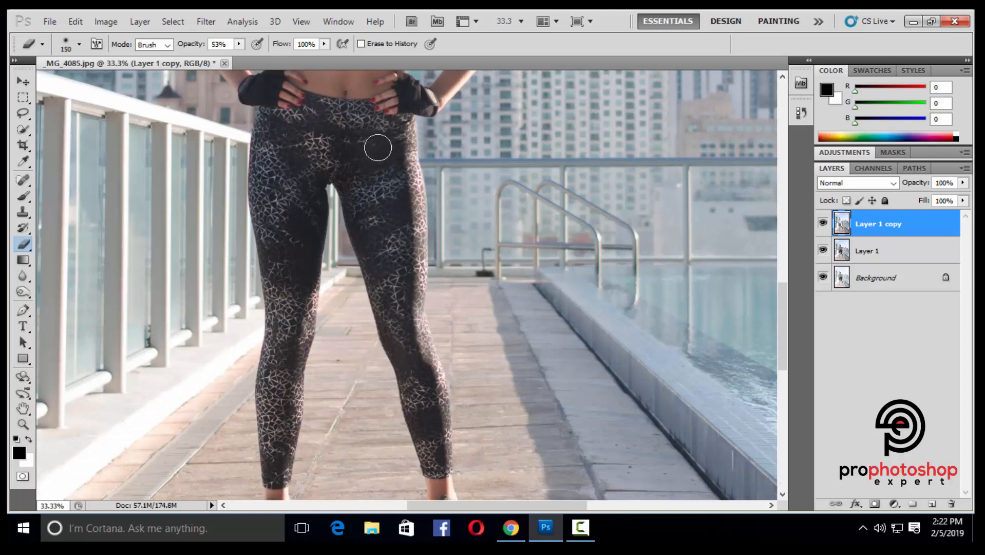
# Erase Layer 1 copy over the lower legs and sneakers, reducing the Eraser to 100 px
pyautogui.scroll(-3, 288, 248)
pyautogui.press('[')
pyautogui.press('[')
pyautogui.press('[')
pyautogui.press('[')
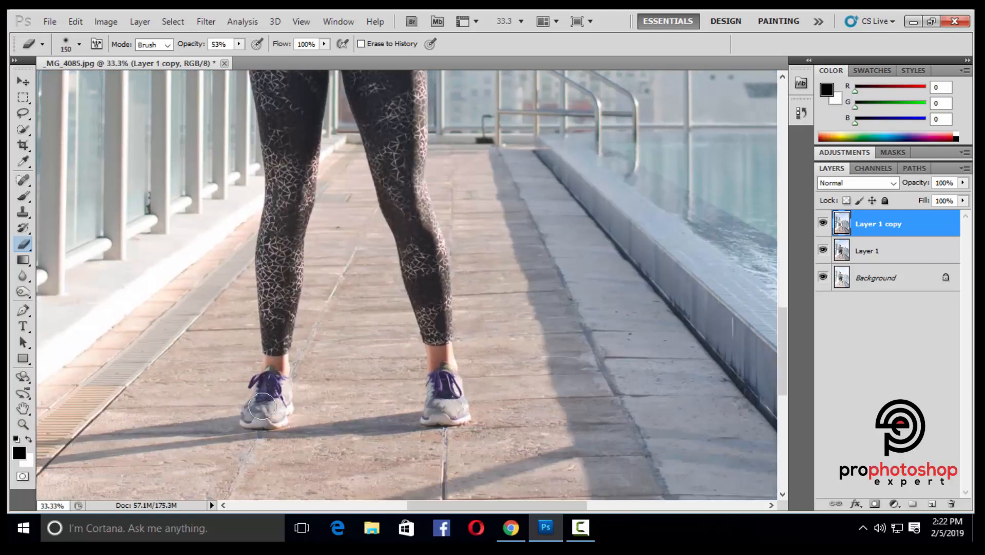
pyautogui.press('[')
pyautogui.scroll(-1, 445, 253)
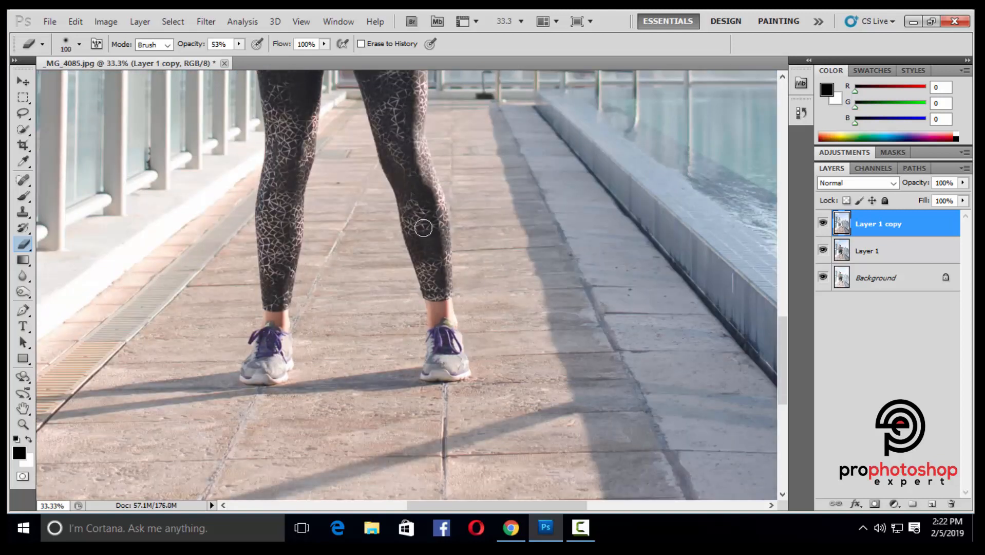
# Review the erased areas across the woman's whole figure against the surrounding background
pyautogui.scroll(5, 398, 271)
pyautogui.hotkey('ctrl', '-')
pyautogui.press(']')
pyautogui.press(']')
pyautogui.press(']')
pyautogui.press(']')
pyautogui.hotkey('ctrl', '-')
pyautogui.press(']')
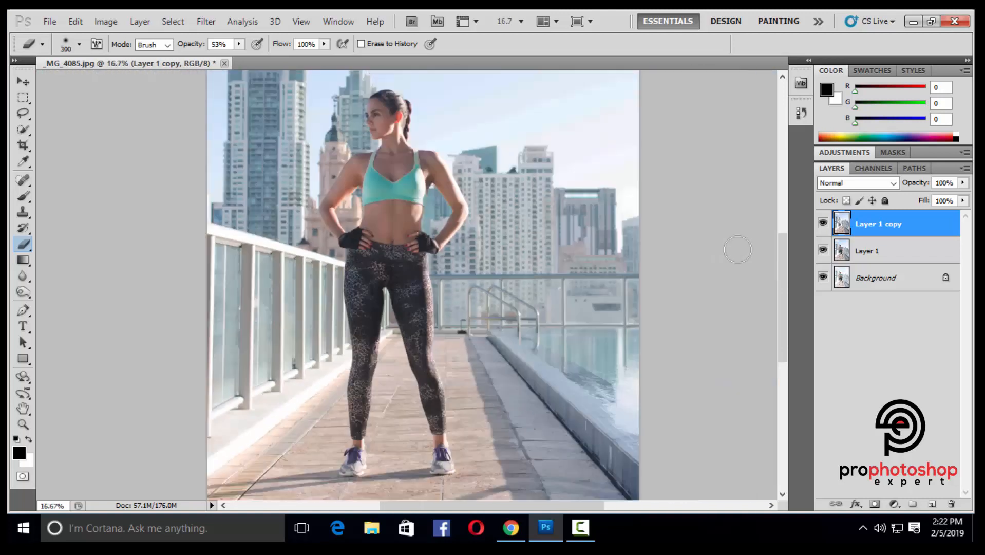
# Examine the erased area around the woman's waist, gloved hands and leggings up close against the background
pyautogui.hotkey('ctrl', '+')
pyautogui.hotkey('ctrl', '+')
pyautogui.hotkey('ctrl', '+')
pyautogui.scroll(3, 326, 286)
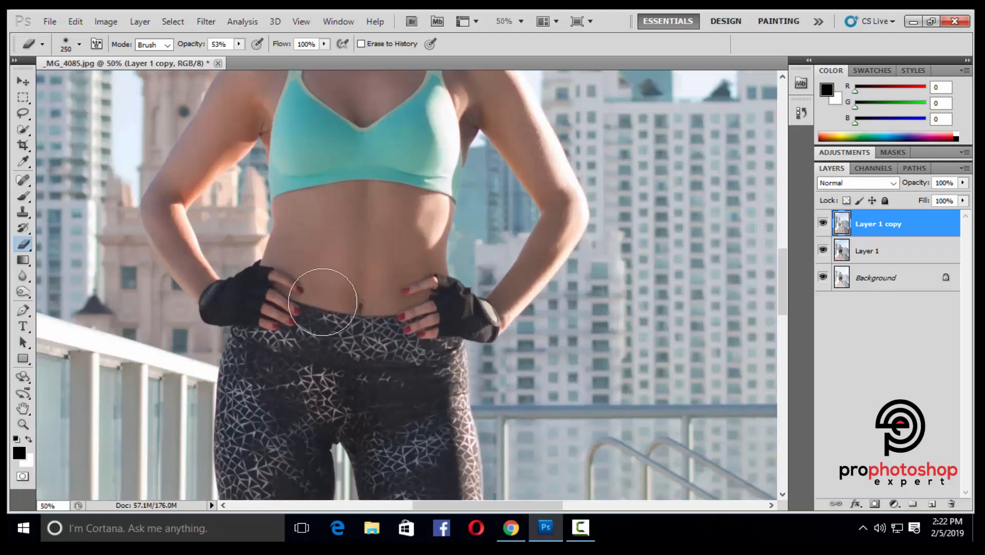
pyautogui.press('[')
pyautogui.press('[')
pyautogui.press('[')
pyautogui.press('[')
pyautogui.press('[')
pyautogui.press('[')
pyautogui.press(']')
pyautogui.press(']')
pyautogui.press(']')
pyautogui.press(']')
pyautogui.press(']')
pyautogui.press(']')
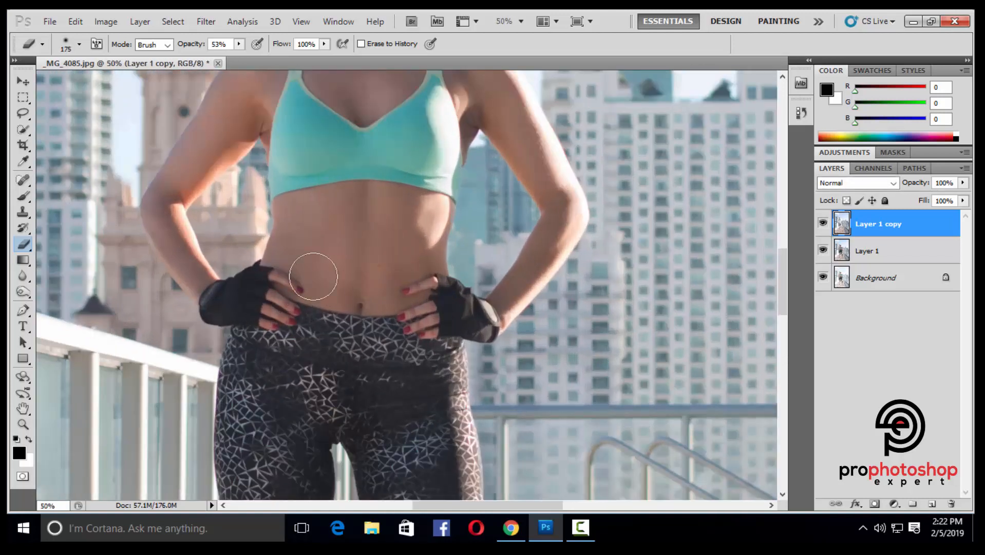
pyautogui.scroll(-2, 314, 275)
pyautogui.scroll(6, 416, 312)
pyautogui.hotkey('ctrl', '-')
pyautogui.hotkey('ctrl', '-')
pyautogui.hotkey('ctrl', '-')
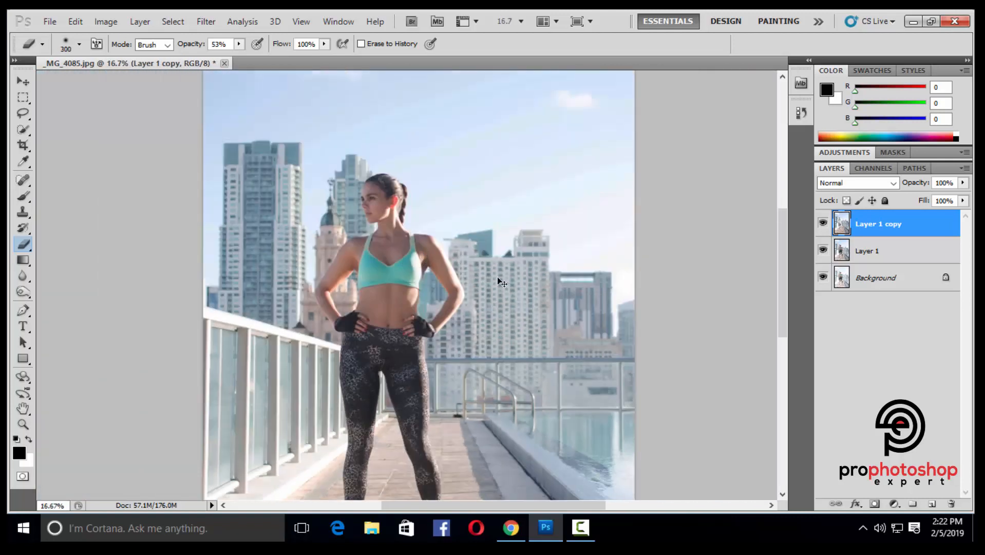
# Inspect the erased area around the woman's head, shoulders and torso, and compare the photo with Layer 1 copy hidden and shown
pyautogui.hotkey('ctrl', '+')
pyautogui.hotkey('ctrl', '+')
pyautogui.hotkey('ctrl', '+')
pyautogui.scroll(3, 346, 346)
pyautogui.press('[')
pyautogui.press('[')
pyautogui.press('[')
pyautogui.press('[')
pyautogui.press('[')
pyautogui.press('[')
pyautogui.press(']')
pyautogui.press(']')
pyautogui.press(']')
pyautogui.press(']')
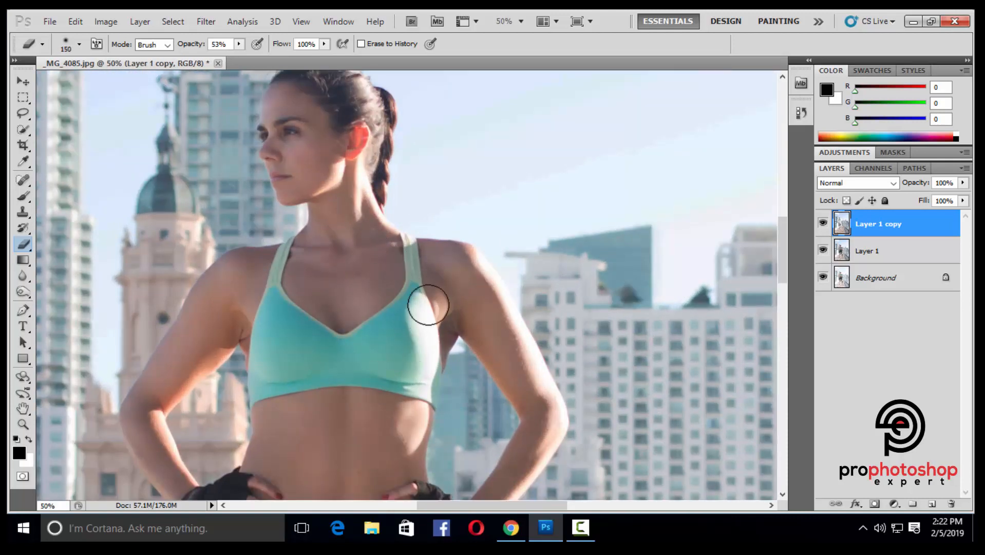
pyautogui.hotkey('ctrl', '-')
pyautogui.hotkey('ctrl', '-')
pyautogui.hotkey('ctrl', '-')
pyautogui.hotkey('ctrl', '-')
pyautogui.click(823, 224)
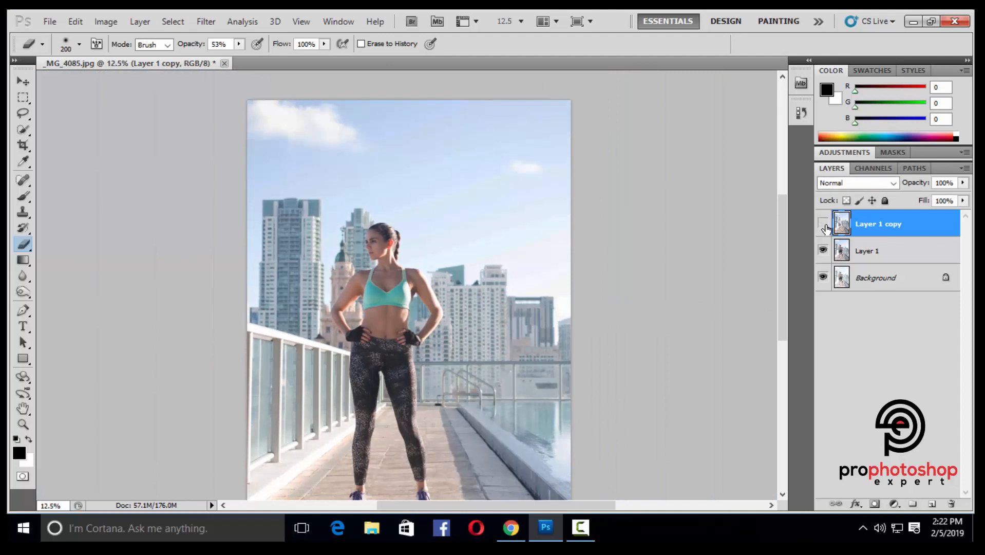
pyautogui.click(824, 225)
# Inspect the edge of the woman's shoulder and bent arm closely, with the Eraser size set to 50 px
pyautogui.hotkey('ctrl', '+')
pyautogui.hotkey('ctrl', '+')
pyautogui.hotkey('ctrl', '+')
pyautogui.hotkey('ctrl', '+')
pyautogui.hotkey('ctrl', '+')
pyautogui.press('[')
pyautogui.press('[')
pyautogui.press('[')
pyautogui.press('[')
pyautogui.press('[')
pyautogui.press('[')
pyautogui.press('[')
pyautogui.press('[')
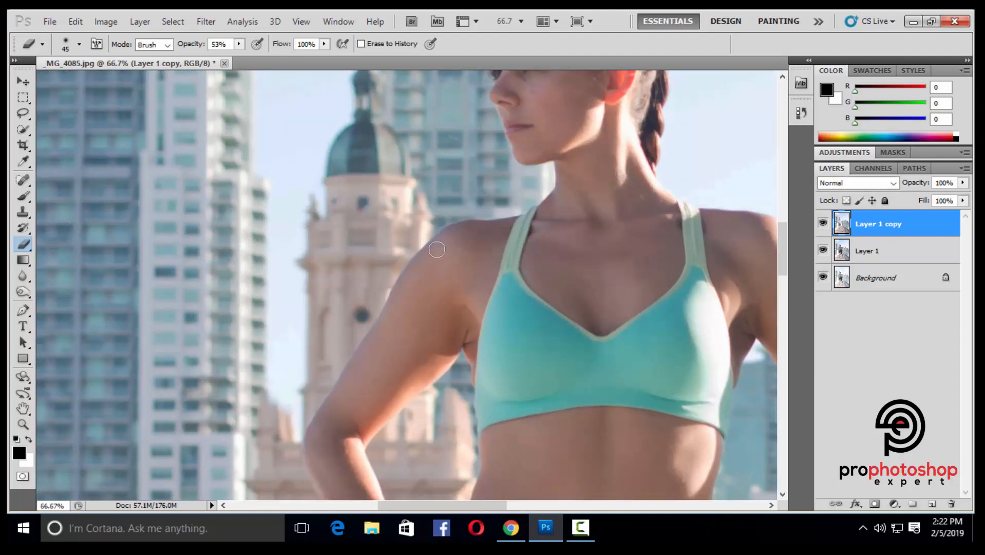
pyautogui.scroll(-1, 552, 251)
pyautogui.scroll(-2, 349, 350)
pyautogui.press(']')
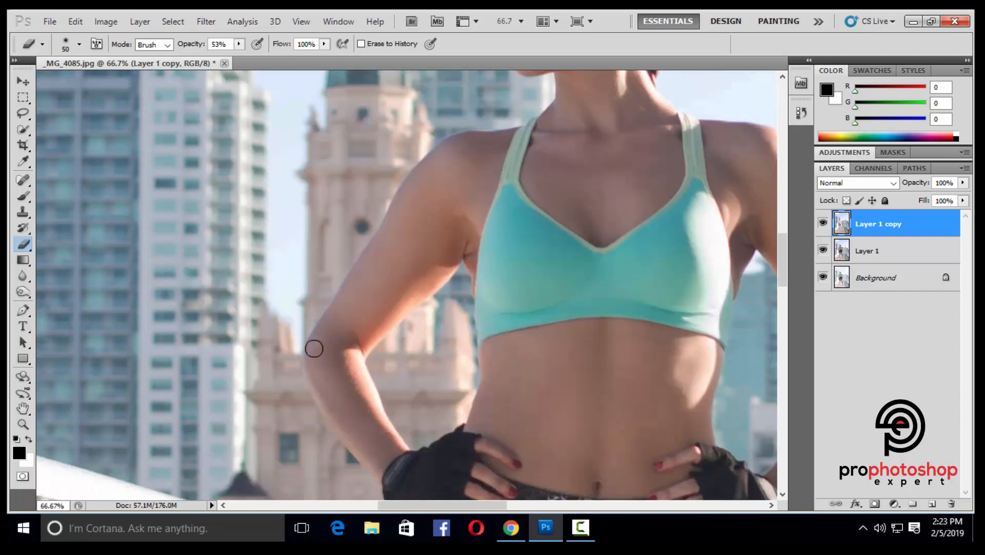
# Set the Eraser size to 100 px and compare the woman's upper body with Layer 1 copy hidden and shown
pyautogui.hotkey('ctrl', '-')
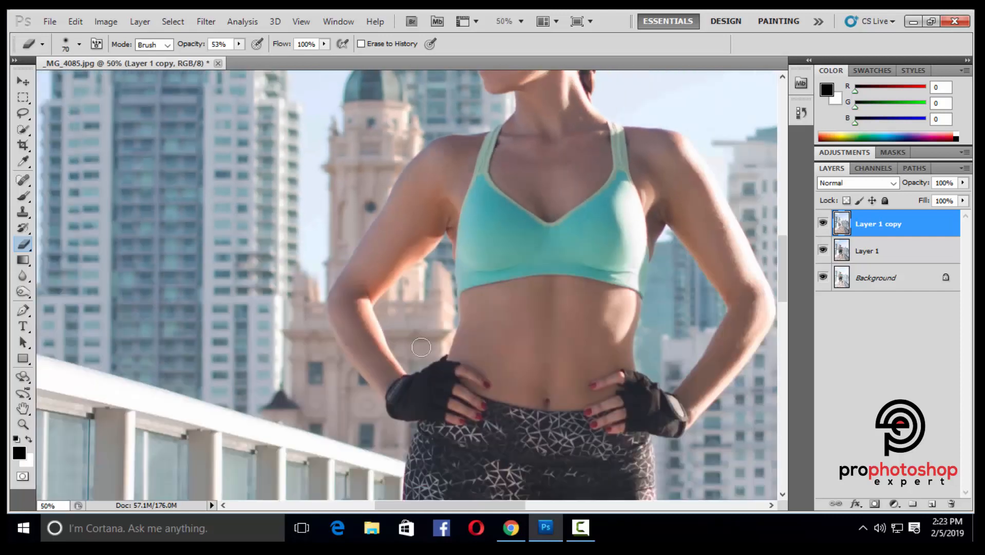
pyautogui.press(']')
pyautogui.press(']')
pyautogui.press(']')
pyautogui.hotkey('ctrl', '-')
pyautogui.click(823, 224)
pyautogui.click(823, 224)
pyautogui.click(823, 225)
pyautogui.hotkey('ctrl', '-')
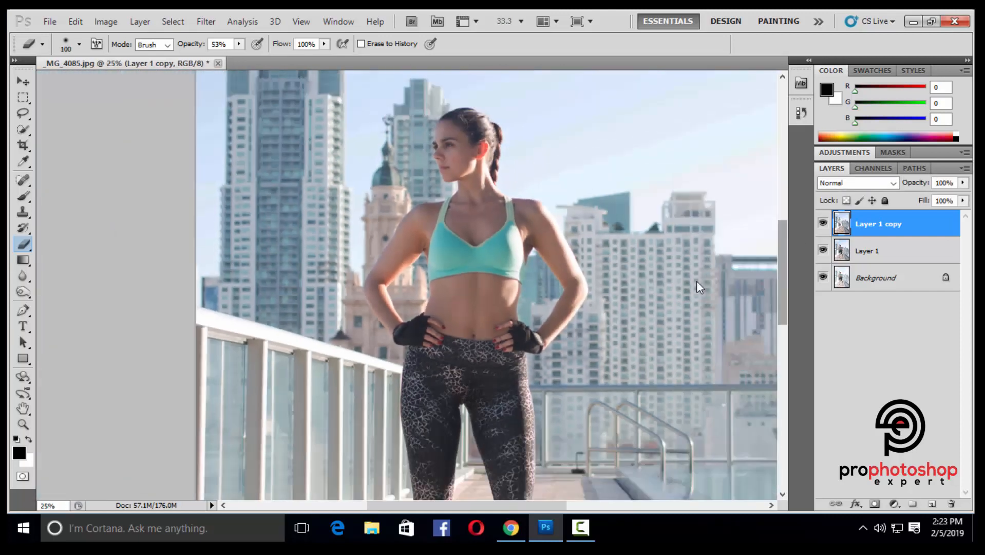
# Try merging Layer 1 with Layer 1 copy and duplicating the merged layer
pyautogui.hotkey('ctrl', '-')
pyautogui.keyDown('ctrl'); pyautogui.click(868, 251); pyautogui.keyUp('ctrl')
pyautogui.rightClick(872, 251)
pyautogui.click(756, 474)
pyautogui.hotkey('ctrl', '-')
pyautogui.hotkey('ctrl', 'j')
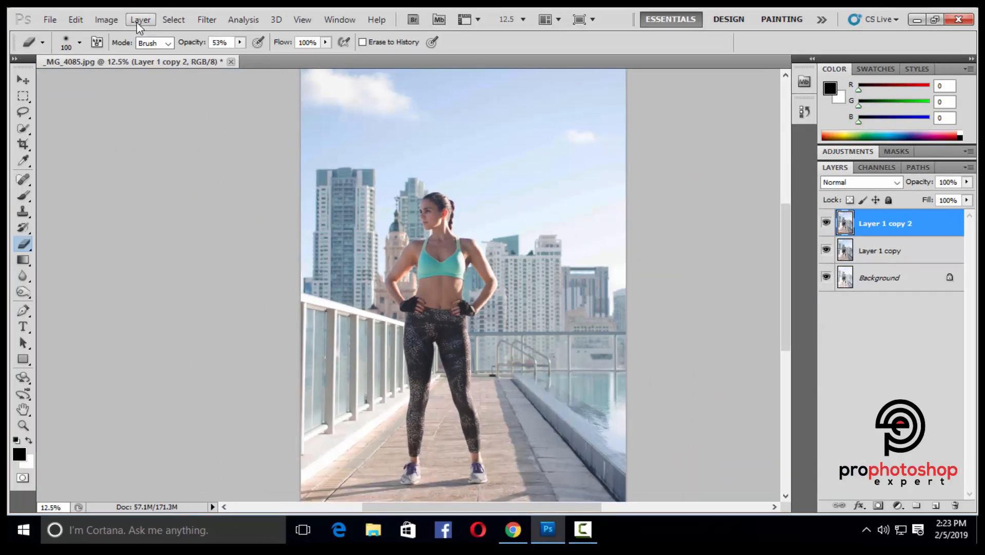
pyautogui.hotkey('ctrl', 'alt', 'z')
pyautogui.hotkey('ctrl', 'alt', 'z')
# Duplicate Layer 1 copy and start a Curves adjustment on the duplicate
pyautogui.hotkey('ctrl', 'j')
pyautogui.click(106, 20)
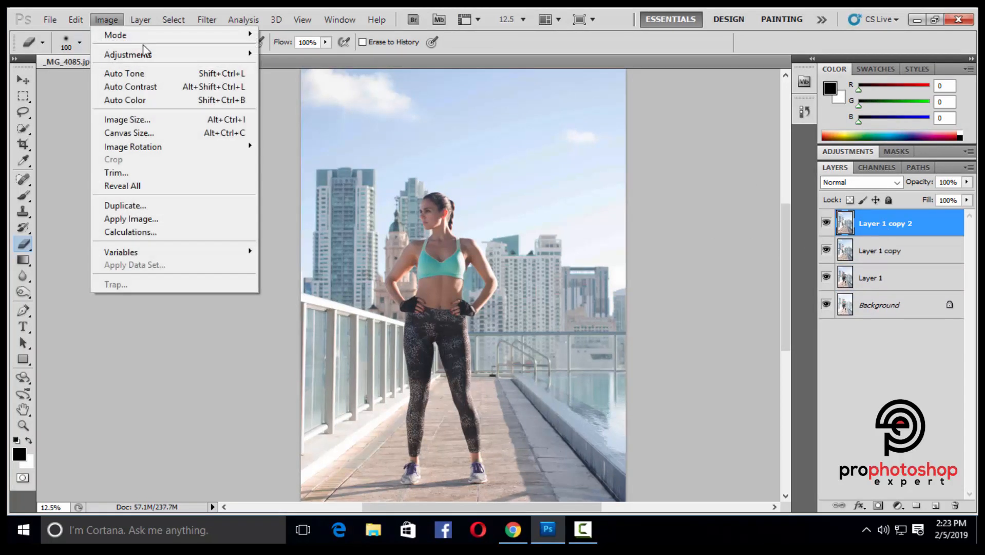
pyautogui.moveTo(154, 54)
pyautogui.click(299, 81)
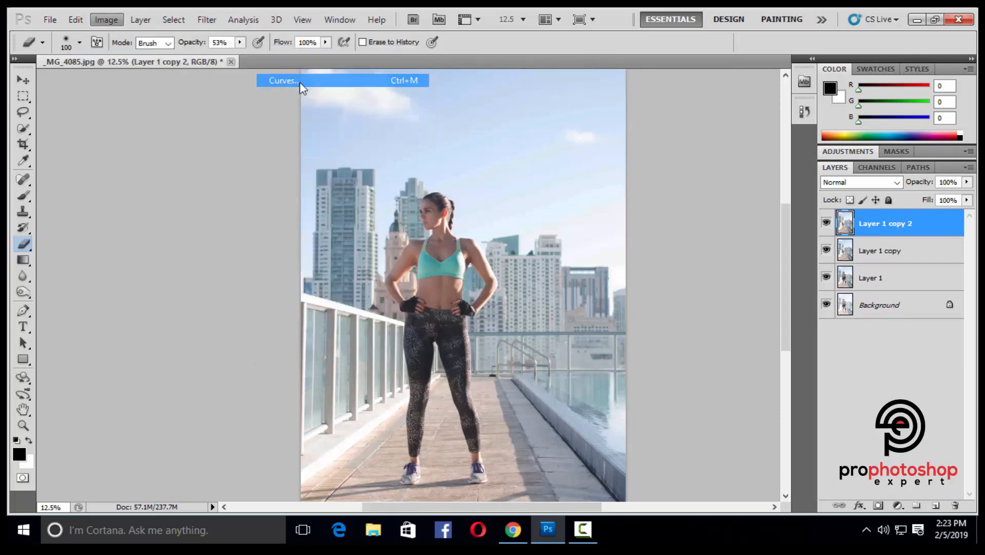
# Lower the Red channel curve, moving its shadow point to input 68, output 42 and pulling the highlight point slightly down
pyautogui.click(734, 94)
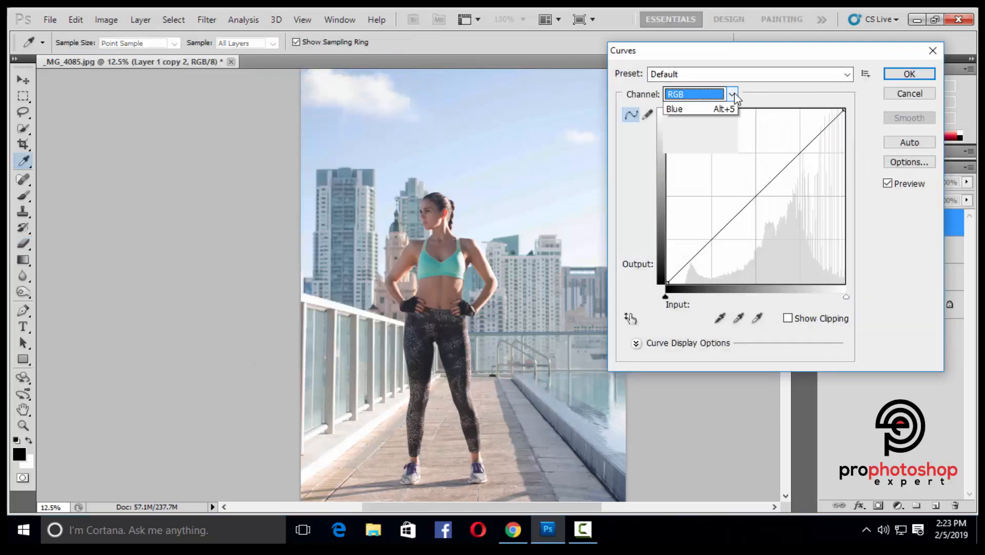
pyautogui.click(686, 121)
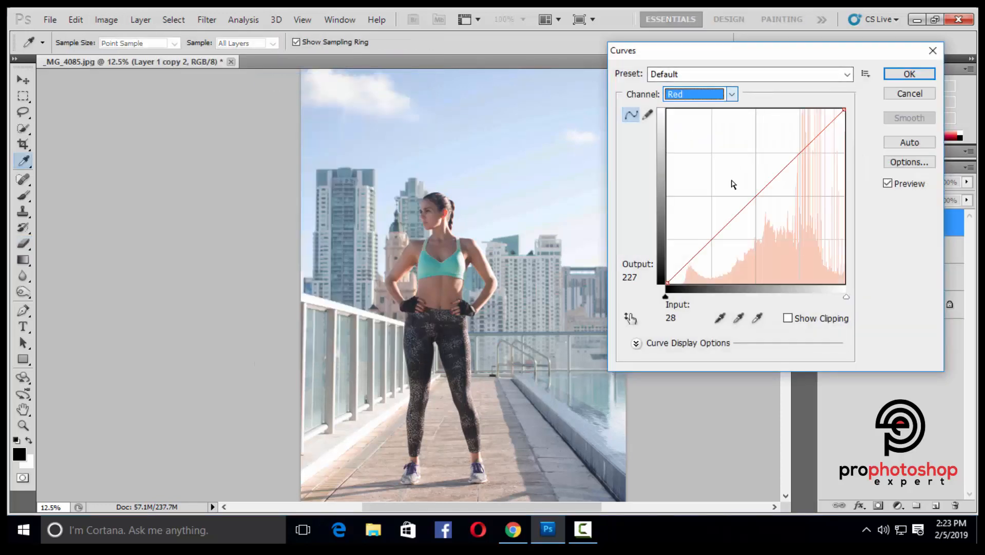
pyautogui.moveTo(800, 151); pyautogui.dragTo(798, 158)
pyautogui.moveTo(711, 245); pyautogui.dragTo(712, 254)
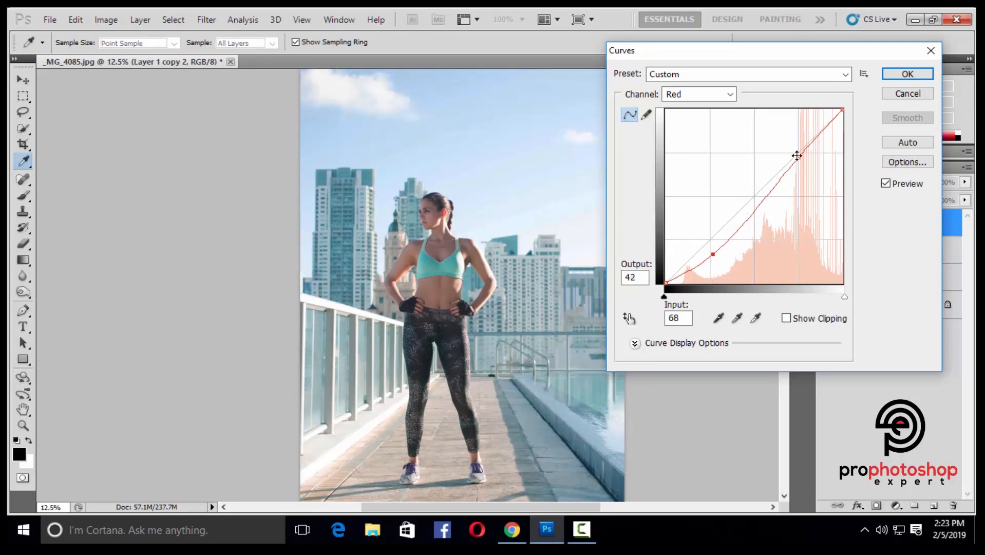
pyautogui.moveTo(798, 157)
pyautogui.mouseDown()
pyautogui.moveTo(796, 146)
pyautogui.moveTo(798, 160)
pyautogui.mouseUp()
# Lower the Green channel curve at 191 to 181 and 62 to 52, shift its black point inward and set its white output to 250
pyautogui.click(699, 94)
pyautogui.click(683, 128)
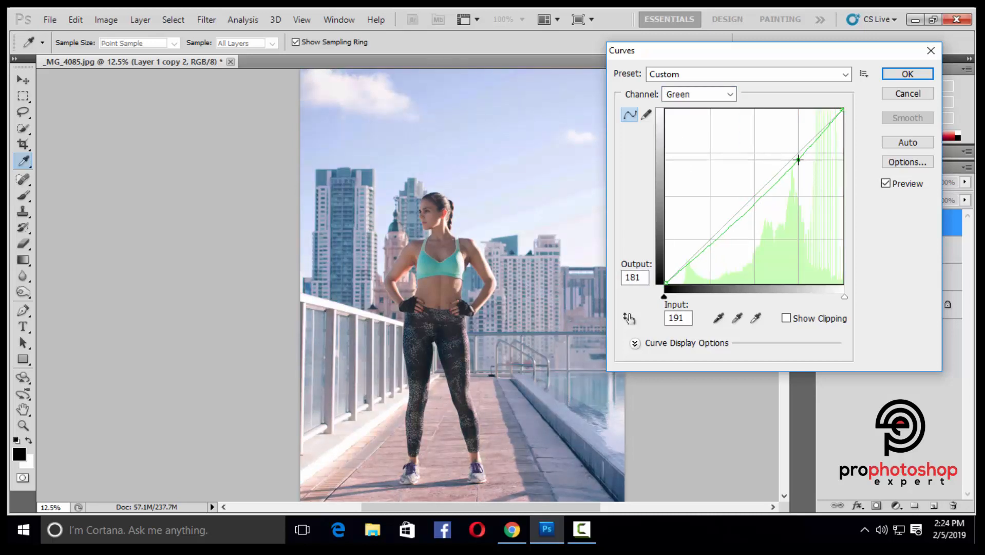
pyautogui.click(710, 239)
pyautogui.moveTo(710, 238)
pyautogui.mouseDown()
pyautogui.moveTo(711, 230)
pyautogui.moveTo(709, 247)
pyautogui.mouseUp()
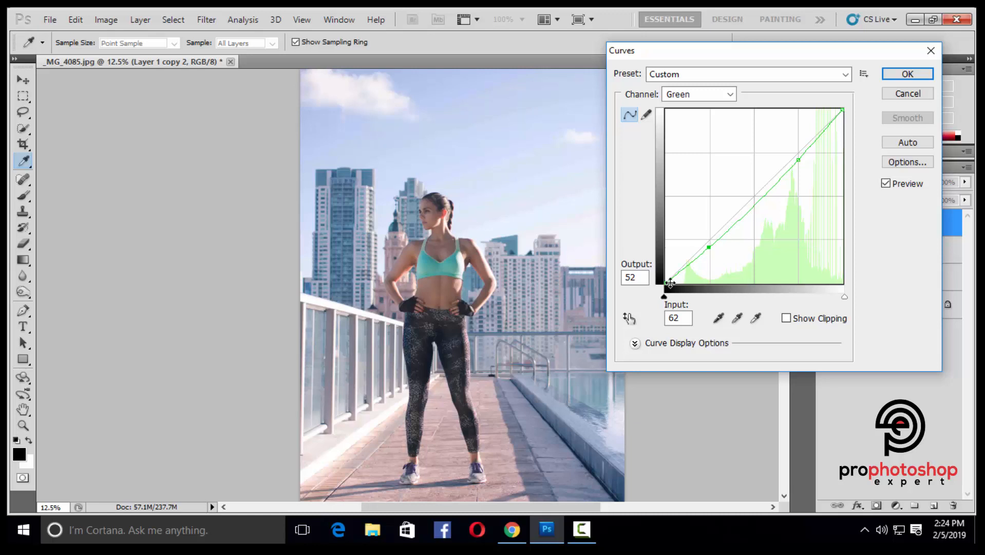
pyautogui.moveTo(667, 283)
pyautogui.mouseDown()
pyautogui.moveTo(677, 283)
pyautogui.moveTo(666, 265)
pyautogui.moveTo(676, 282)
pyautogui.mouseUp()
pyautogui.moveTo(843, 110); pyautogui.dragTo(853, 111)
# Compare the photo before and after the Red and Green curve changes by toggling the preview
pyautogui.click(885, 185)
pyautogui.click(885, 184)
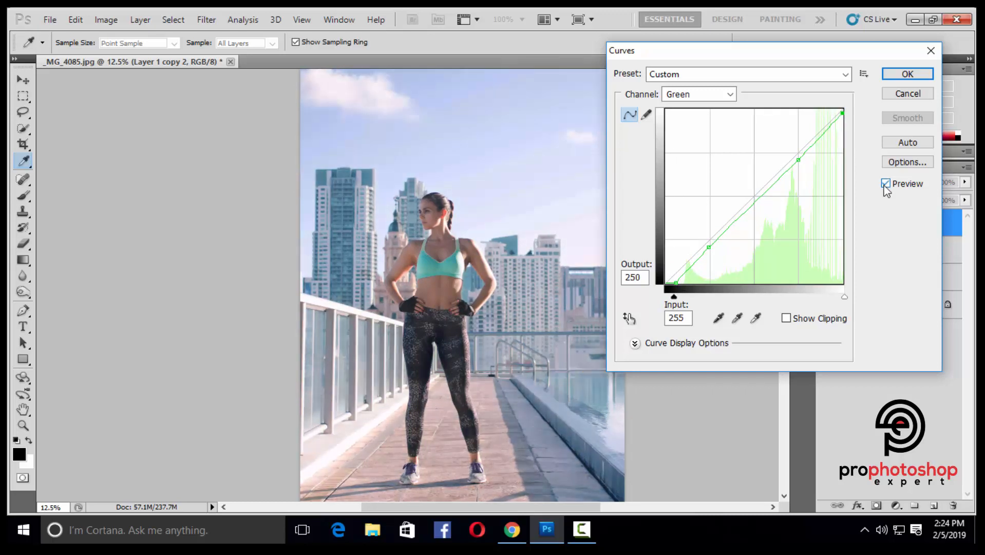
pyautogui.click(885, 185)
pyautogui.click(885, 185)
pyautogui.click(885, 185)
pyautogui.click(885, 185)
pyautogui.click(884, 185)
pyautogui.click(884, 185)
pyautogui.click(885, 185)
pyautogui.click(885, 185)
# Shape the Blue channel curve through 13 to 0, 66 to 63, 189 to 177 and 243 to 255, and apply Curves
pyautogui.click(719, 94)
pyautogui.click(690, 140)
pyautogui.click(797, 152)
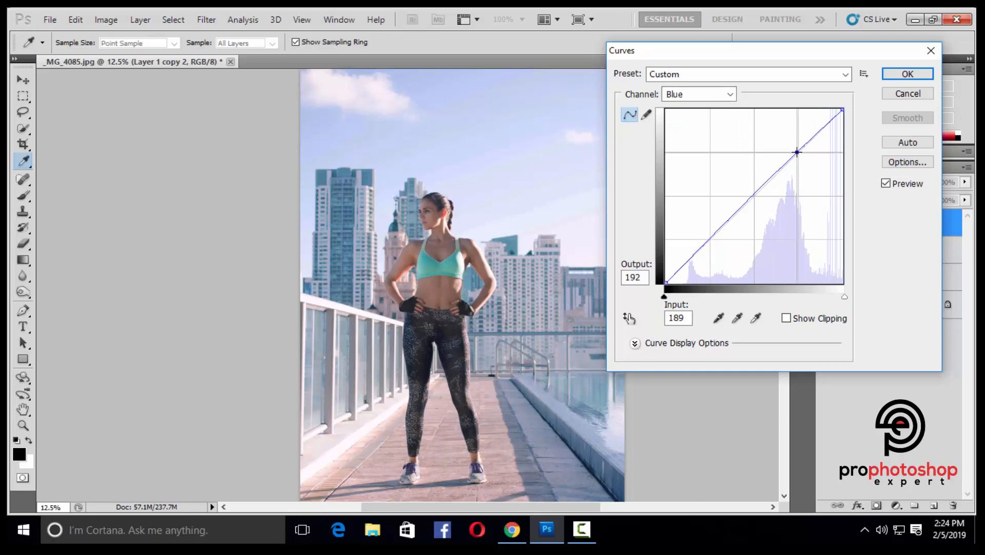
pyautogui.moveTo(796, 153); pyautogui.dragTo(796, 162)
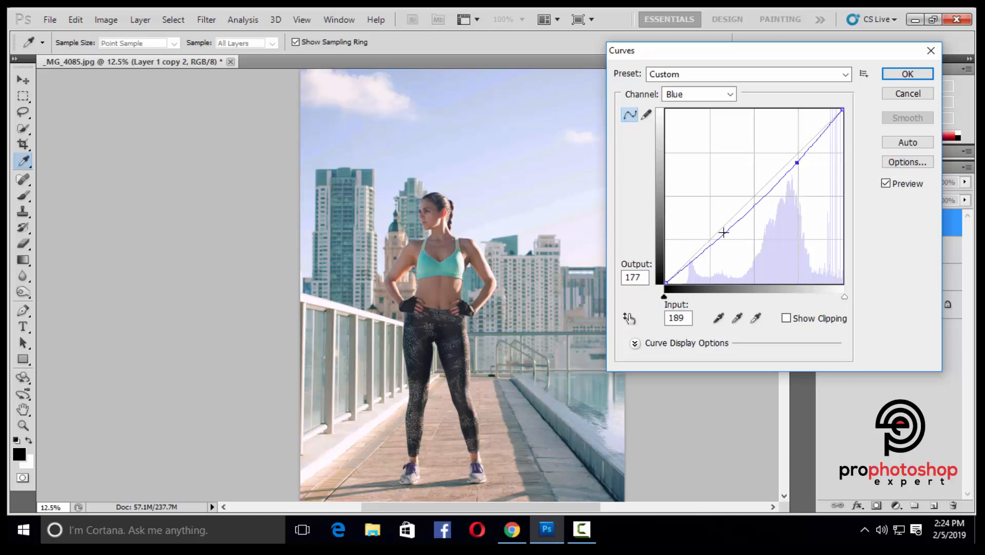
pyautogui.moveTo(709, 245); pyautogui.dragTo(711, 240)
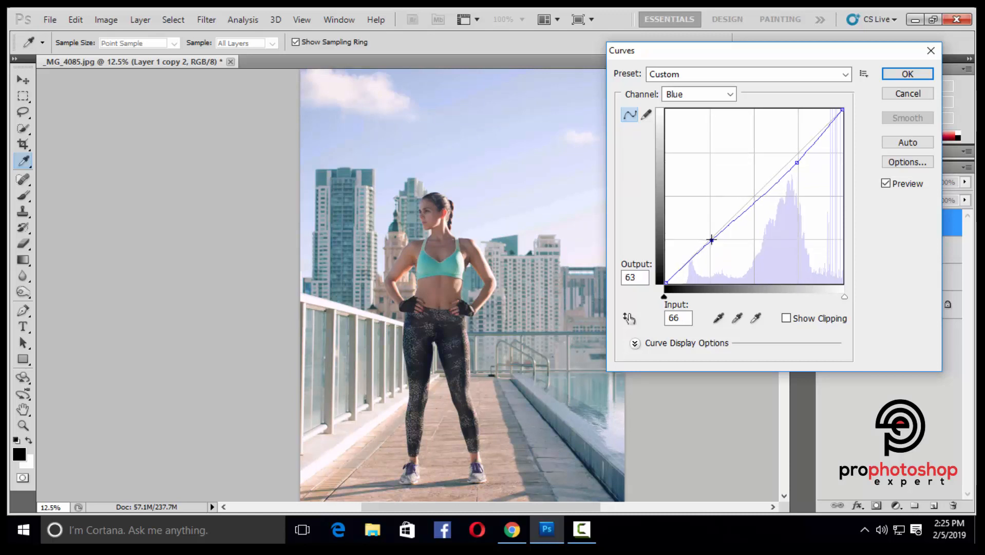
pyautogui.moveTo(667, 280); pyautogui.dragTo(674, 282)
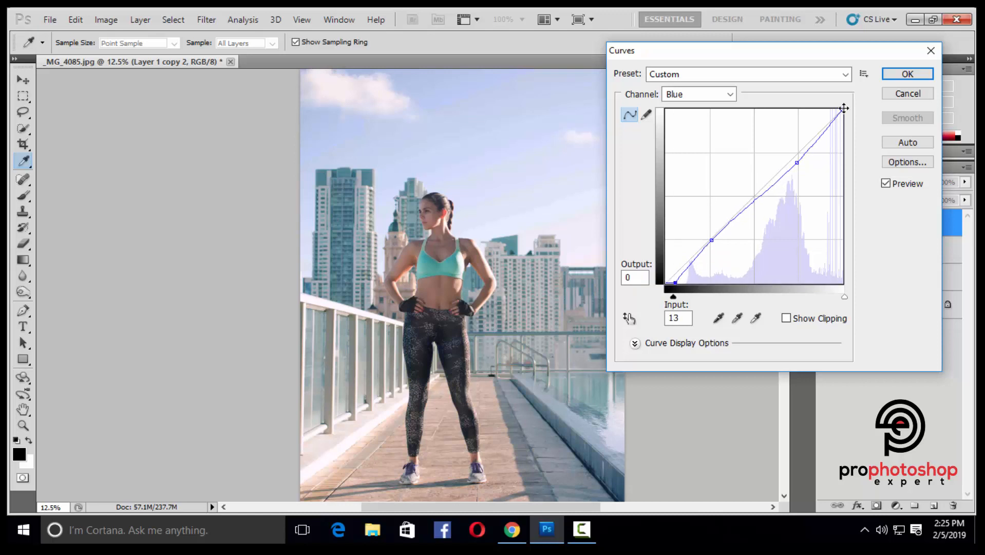
pyautogui.moveTo(843, 108)
pyautogui.mouseDown()
pyautogui.moveTo(843, 129)
pyautogui.moveTo(835, 109)
pyautogui.mouseUp()
pyautogui.click(884, 184)
pyautogui.click(884, 184)
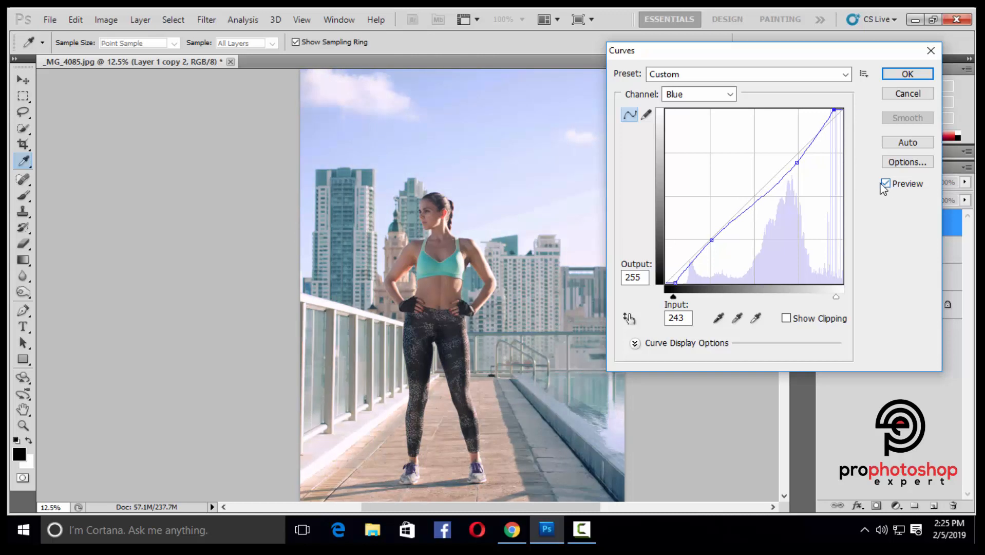
pyautogui.click(908, 73)
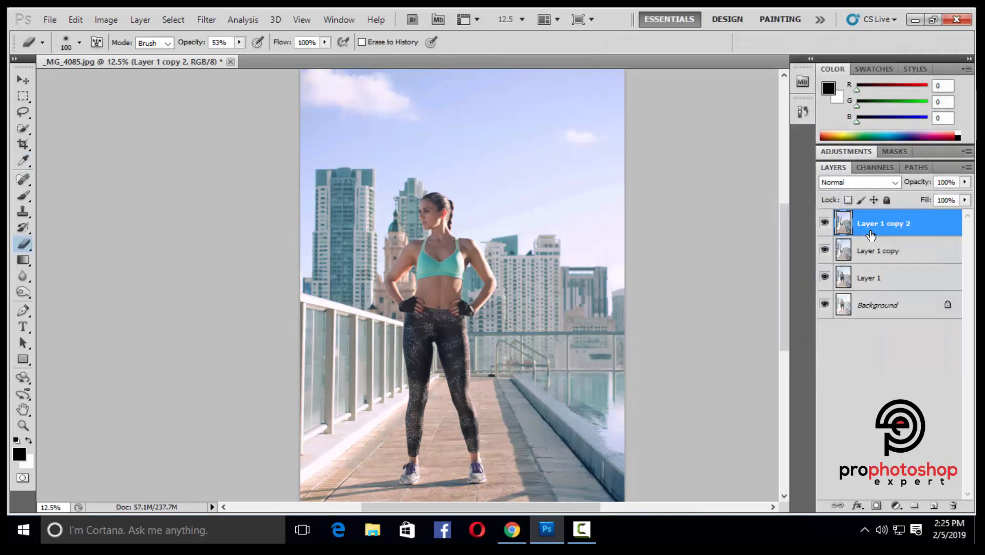
# Compare the color shift with Layer 1 copy 2 hidden and shown, over the whole photo and on the leggings
pyautogui.click(827, 224)
pyautogui.click(827, 225)
pyautogui.click(826, 224)
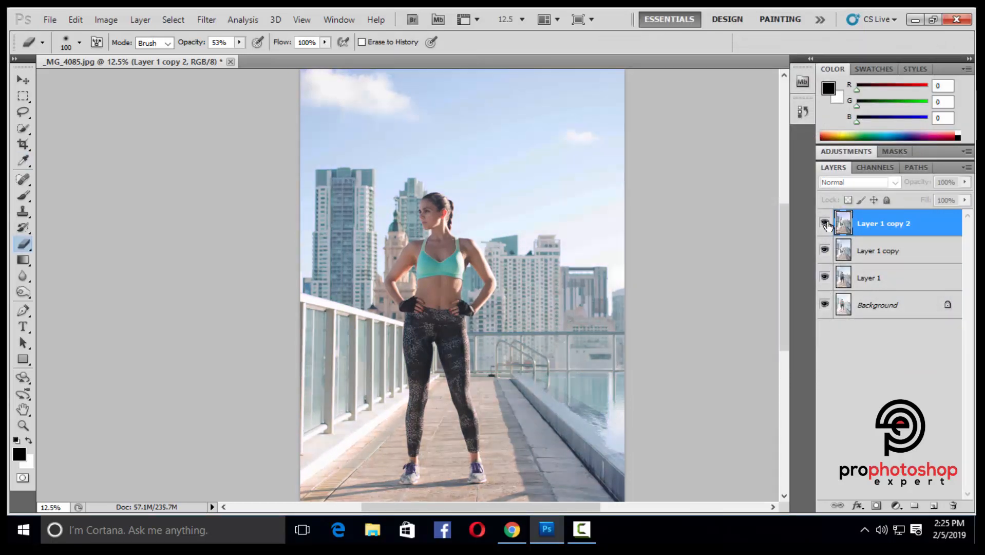
pyautogui.click(825, 224)
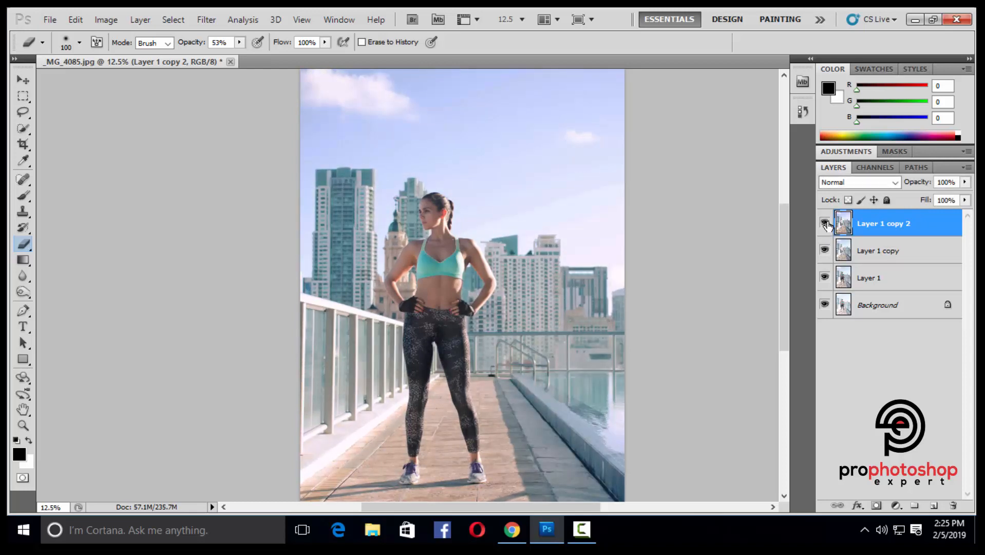
pyautogui.scroll(-2, 685, 277)
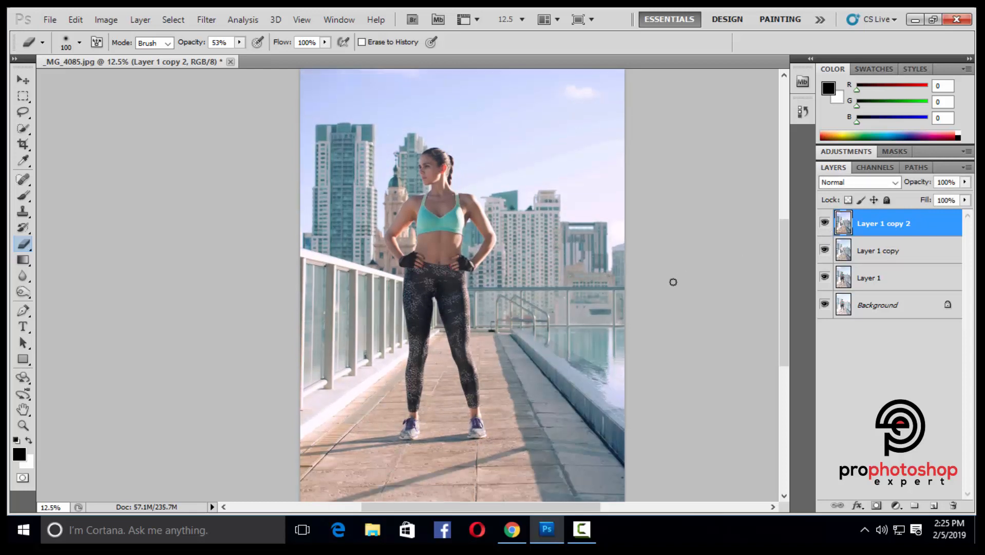
pyautogui.hotkey('ctrl', '+')
pyautogui.hotkey('ctrl', '+')
pyautogui.hotkey('ctrl', '+')
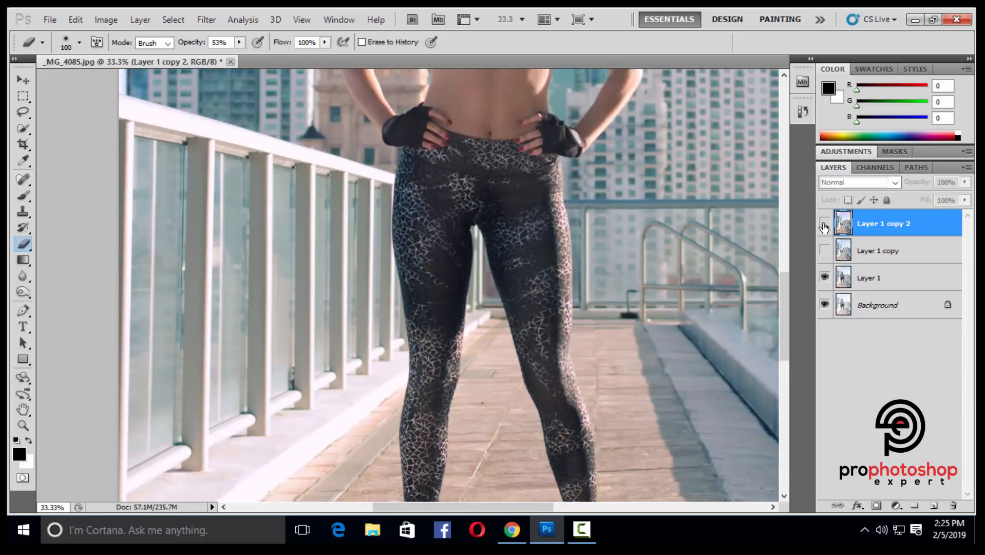
pyautogui.click(824, 223)
pyautogui.click(824, 223)
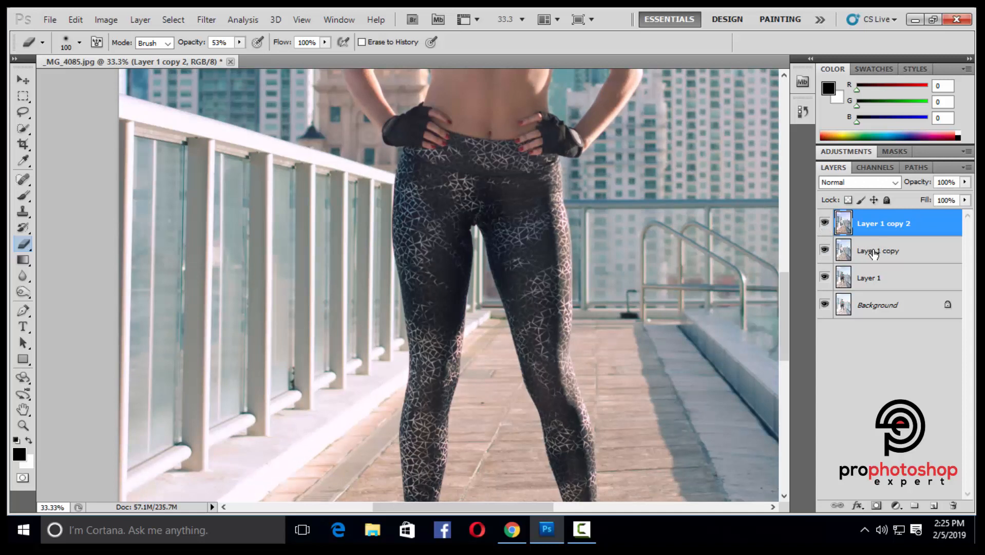
# Hide every layer except Layer 1 copy 2 and make it the active layer
pyautogui.click(873, 252)
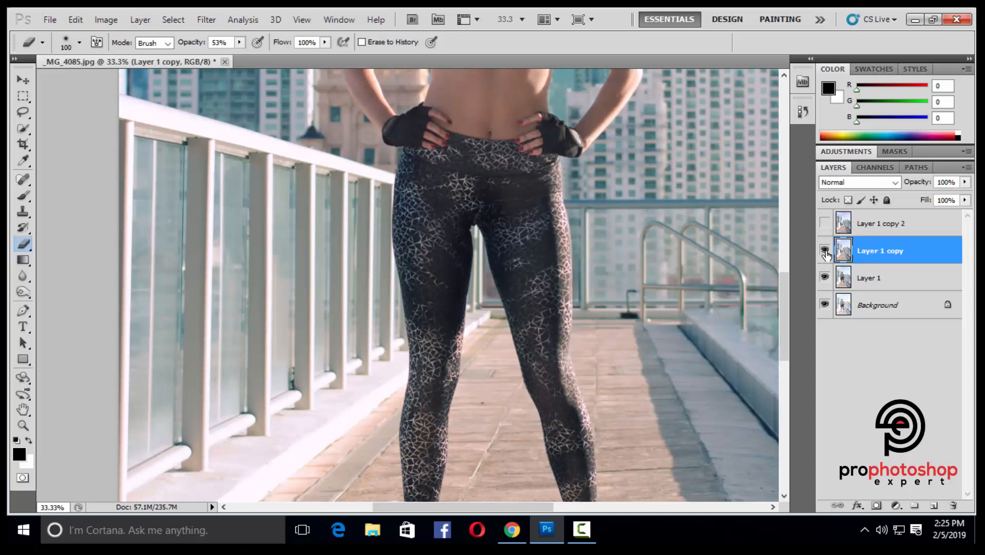
pyautogui.click(824, 277)
pyautogui.click(825, 304)
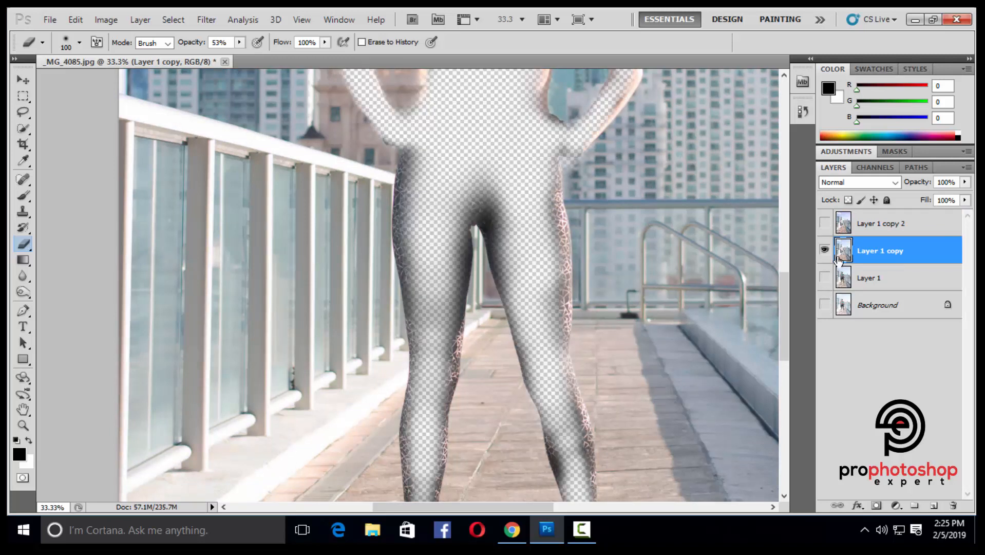
pyautogui.click(825, 249)
pyautogui.click(824, 222)
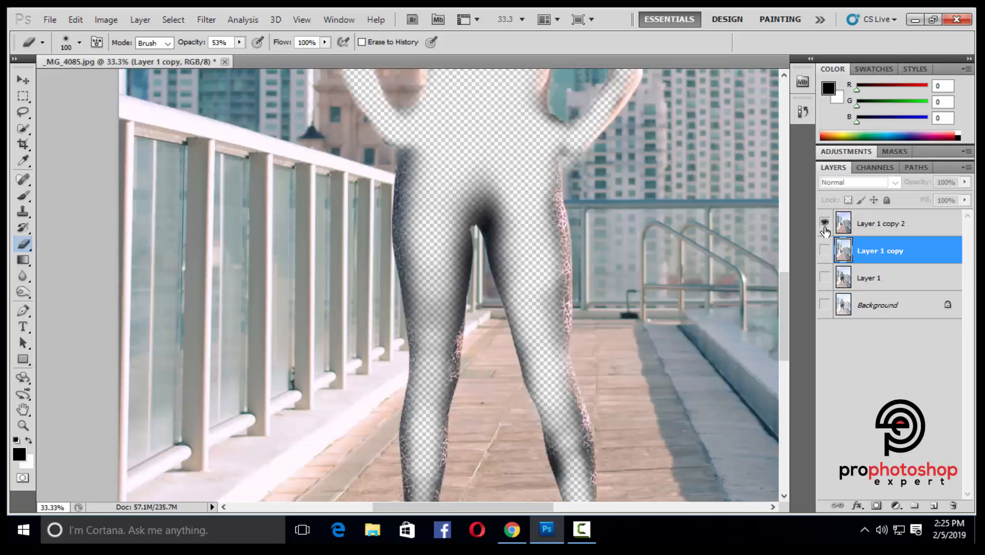
pyautogui.click(859, 227)
# Erase the leftover leggings on Layer 1 copy 2 along the hip and thigh nearest the railing and across the crotch
pyautogui.scroll(3, 586, 331)
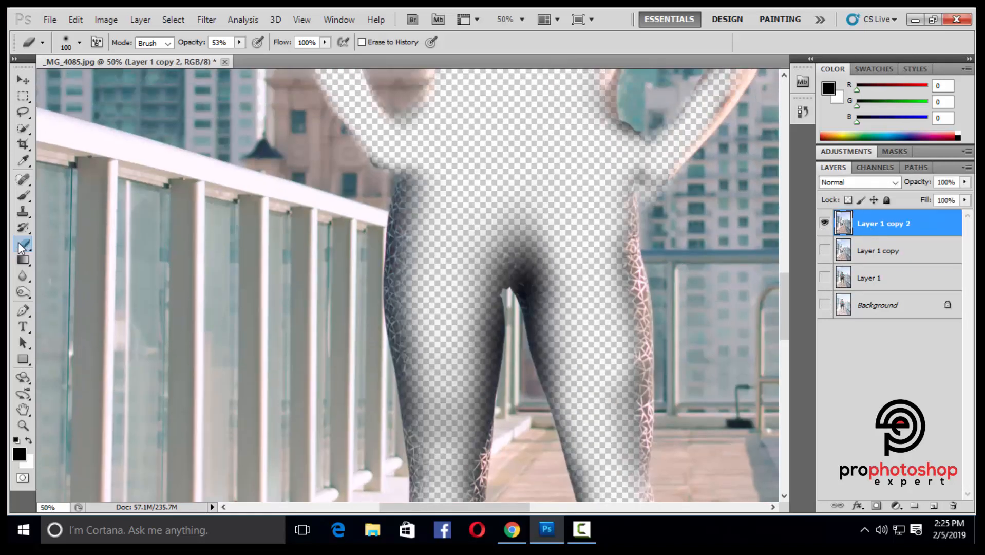
pyautogui.press('[')
pyautogui.moveTo(414, 169)
pyautogui.mouseDown()
pyautogui.moveTo(397, 273)
pyautogui.moveTo(417, 234)
pyautogui.moveTo(421, 329)
pyautogui.mouseUp()
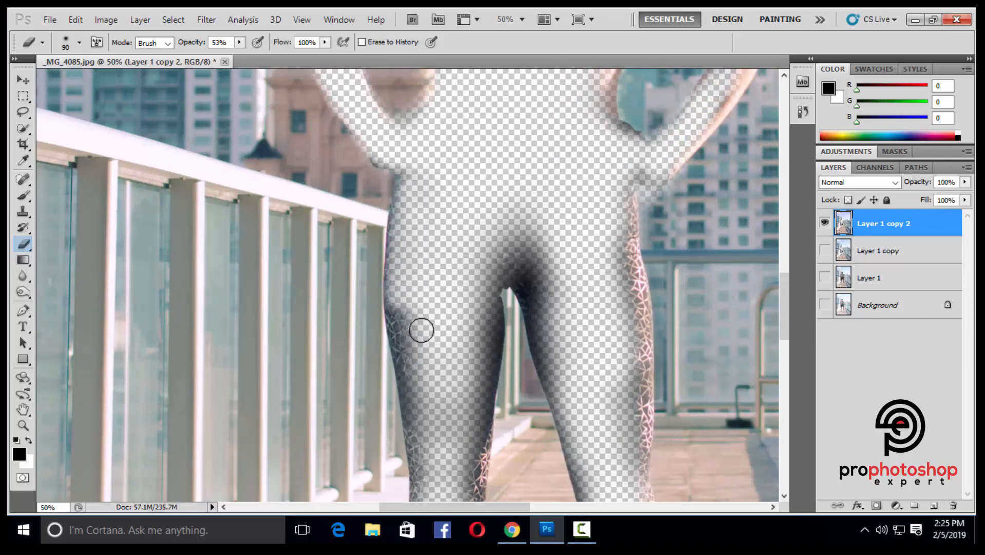
pyautogui.scroll(-1, 421, 330)
pyautogui.press(']')
pyautogui.moveTo(409, 146)
pyautogui.mouseDown()
pyautogui.moveTo(403, 318)
pyautogui.moveTo(453, 416)
pyautogui.moveTo(488, 222)
pyautogui.moveTo(542, 149)
pyautogui.moveTo(552, 180)
pyautogui.moveTo(534, 209)
pyautogui.moveTo(510, 103)
pyautogui.mouseUp()
# Erase the leftover leggings on Layer 1 copy 2 over the thigh of the leg nearest the railing
pyautogui.scroll(-2, 410, 308)
pyautogui.press(']')
pyautogui.press('[')
pyautogui.scroll(-1, 510, 104)
pyautogui.press('[')
pyautogui.moveTo(411, 184)
pyautogui.mouseDown()
pyautogui.moveTo(420, 269)
pyautogui.moveTo(425, 254)
pyautogui.mouseUp()
pyautogui.scroll(-1, 425, 254)
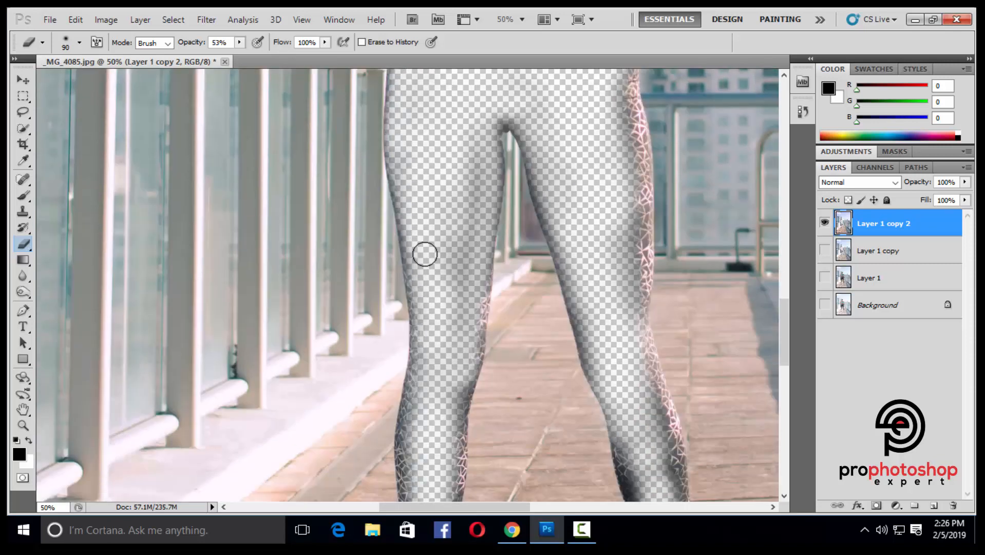
# Erase the leftover leggings along the inner knee and calf of the leg nearest the railing with a smaller eraser
pyautogui.scroll(-1, 425, 254)
pyautogui.press('[')
pyautogui.moveTo(475, 108)
pyautogui.mouseDown()
pyautogui.moveTo(457, 198)
pyautogui.moveTo(468, 292)
pyautogui.moveTo(488, 115)
pyautogui.moveTo(460, 170)
pyautogui.moveTo(409, 420)
pyautogui.moveTo(424, 393)
pyautogui.mouseUp()
pyautogui.scroll(-1, 487, 115)
pyautogui.press('[')
pyautogui.scroll(-1, 424, 393)
pyautogui.press('[')
pyautogui.press('[')
pyautogui.moveTo(435, 255); pyautogui.dragTo(420, 385)
# Erase the remaining ankle and shoe of the leg nearest the railing on Layer 1 copy 2
pyautogui.scroll(-1, 411, 383)
pyautogui.scroll(-1, 410, 383)
pyautogui.press('[')
pyautogui.moveTo(417, 297)
pyautogui.mouseDown()
pyautogui.moveTo(410, 416)
pyautogui.moveTo(425, 398)
pyautogui.moveTo(416, 344)
pyautogui.moveTo(417, 413)
pyautogui.moveTo(358, 418)
pyautogui.mouseUp()
pyautogui.press(']')
pyautogui.press('[')
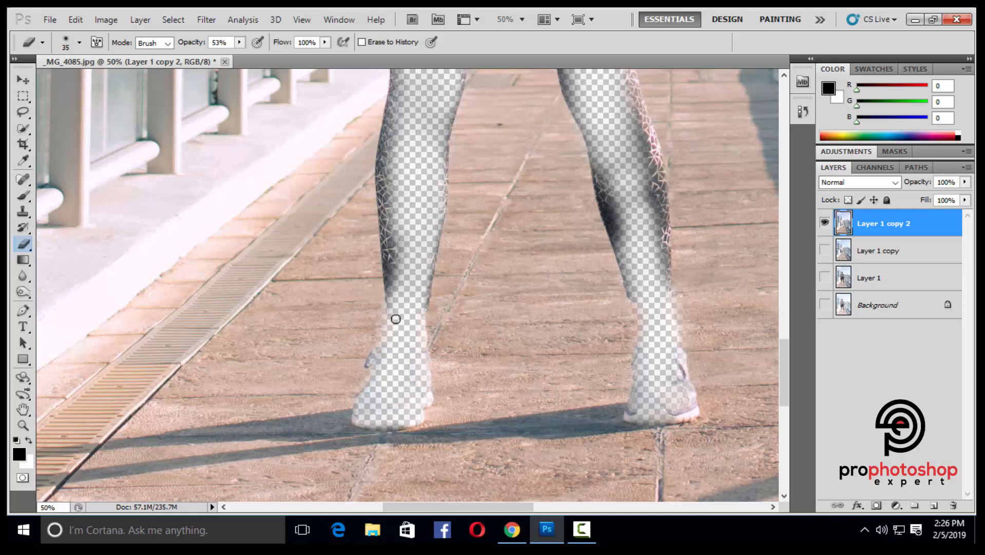
# Erase the patterned leggings left along the outer knee and calf of the leg nearest the railing
pyautogui.scroll(3, 417, 220)
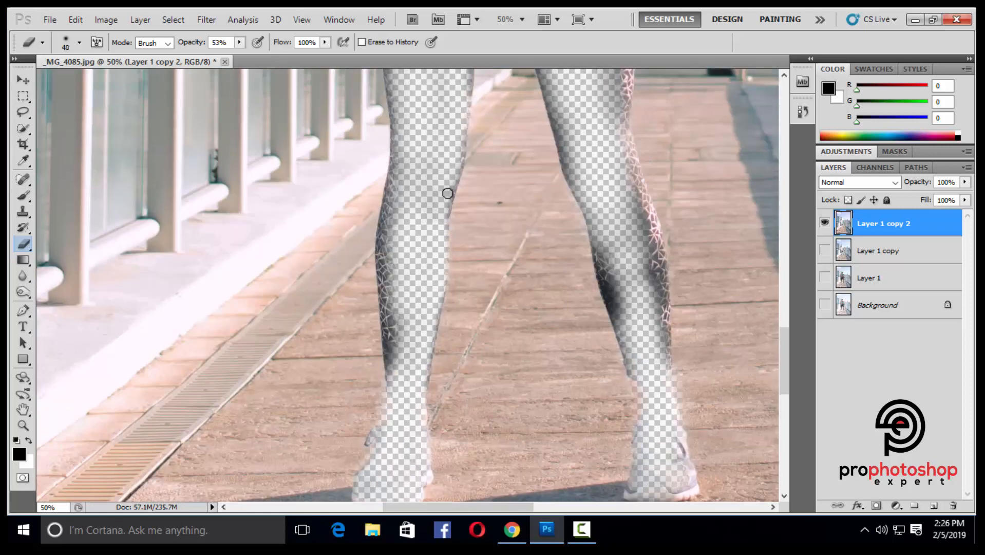
pyautogui.scroll(4, 462, 114)
pyautogui.press(']')
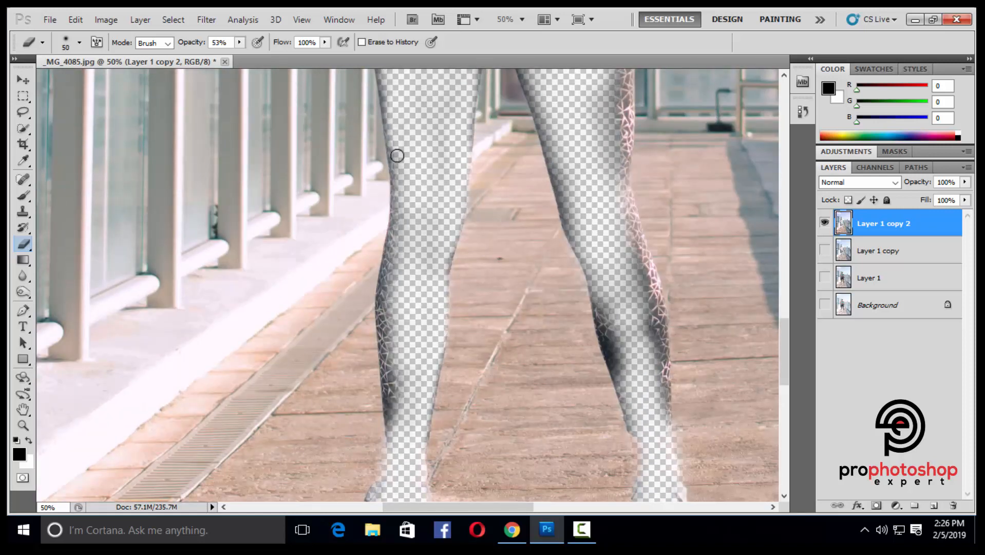
pyautogui.scroll(-1, 409, 164)
pyautogui.scroll(-1, 430, 210)
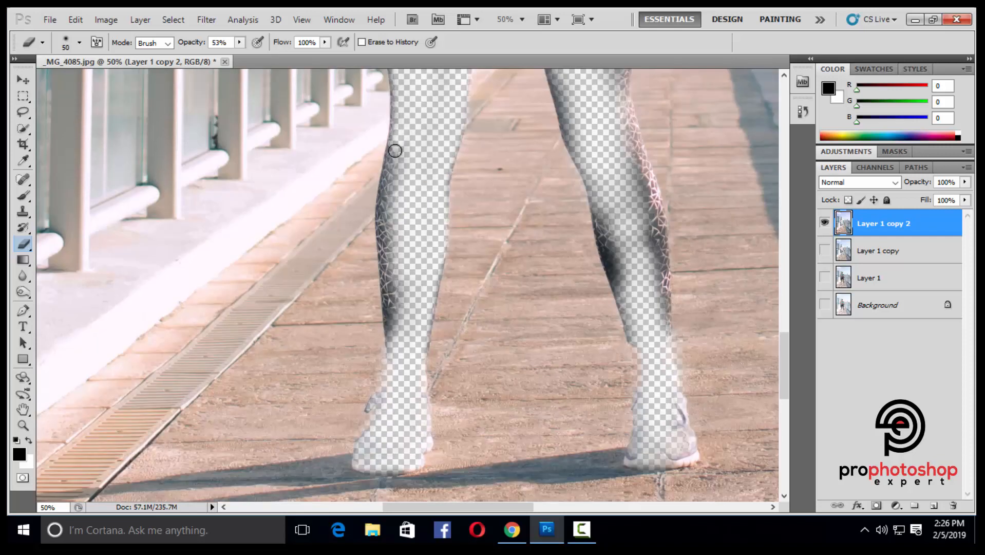
pyautogui.moveTo(394, 151); pyautogui.dragTo(384, 233)
pyautogui.scroll(-1, 390, 179)
pyautogui.press(']')
pyautogui.moveTo(407, 132); pyautogui.dragTo(385, 229)
pyautogui.scroll(-1, 389, 164)
pyautogui.moveTo(390, 165)
pyautogui.mouseDown()
pyautogui.moveTo(398, 266)
pyautogui.moveTo(415, 217)
pyautogui.moveTo(385, 204)
pyautogui.moveTo(391, 277)
pyautogui.mouseUp()
# Erase the leftover calf and shoe of the leg nearest the pool on Layer 1 copy 2
pyautogui.scroll(2, 391, 277)
pyautogui.moveTo(598, 185)
pyautogui.mouseDown()
pyautogui.moveTo(656, 351)
pyautogui.moveTo(661, 226)
pyautogui.moveTo(615, 84)
pyautogui.mouseUp()
pyautogui.scroll(-1, 644, 175)
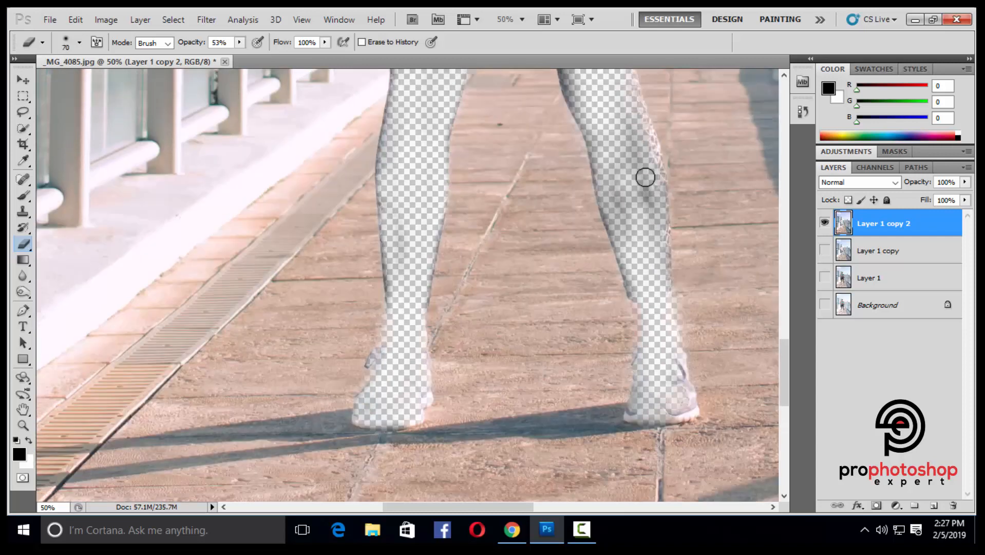
pyautogui.moveTo(644, 176); pyautogui.dragTo(607, 158)
pyautogui.scroll(-1, 607, 158)
pyautogui.scroll(-1, 651, 258)
pyautogui.press('[')
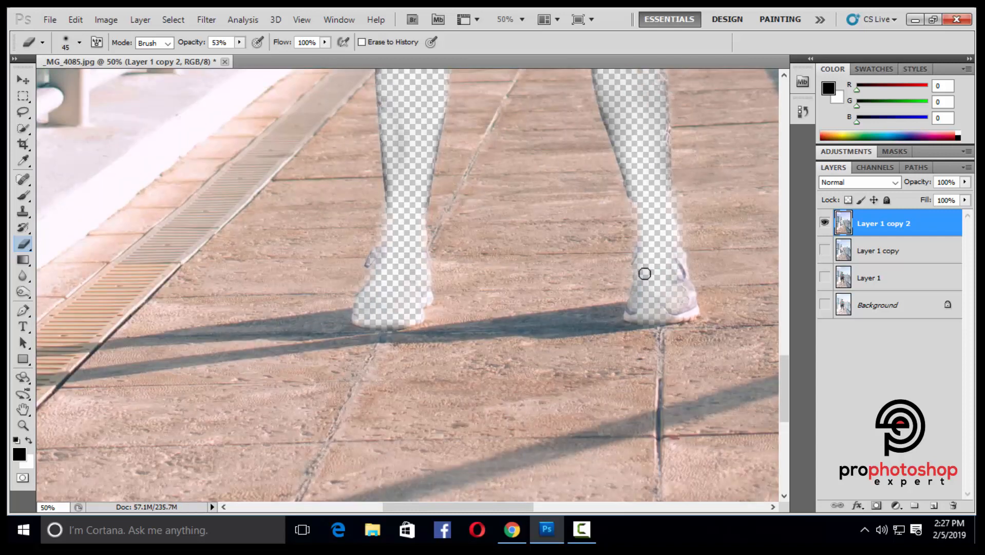
pyautogui.moveTo(642, 270)
pyautogui.mouseDown()
pyautogui.moveTo(633, 307)
pyautogui.moveTo(677, 316)
pyautogui.moveTo(690, 305)
pyautogui.moveTo(674, 258)
pyautogui.moveTo(681, 313)
pyautogui.moveTo(634, 311)
pyautogui.mouseUp()
# Clean up the outer edge of the lower leg nearest the pool up to the knee with the eraser
pyautogui.scroll(2, 656, 244)
pyautogui.moveTo(651, 121); pyautogui.dragTo(663, 219)
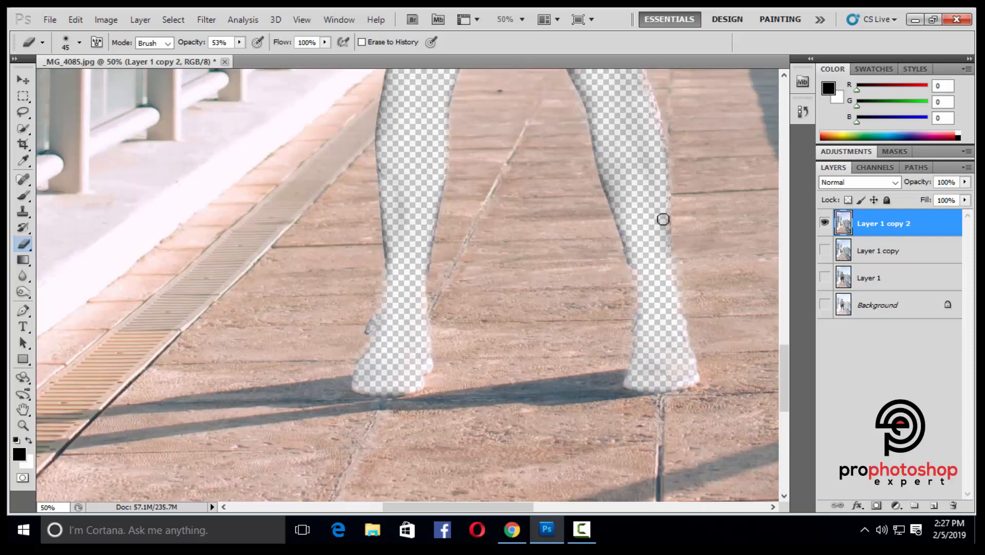
pyautogui.scroll(1, 663, 219)
pyautogui.press(']')
pyautogui.scroll(1, 621, 241)
pyautogui.moveTo(633, 155); pyautogui.dragTo(657, 244)
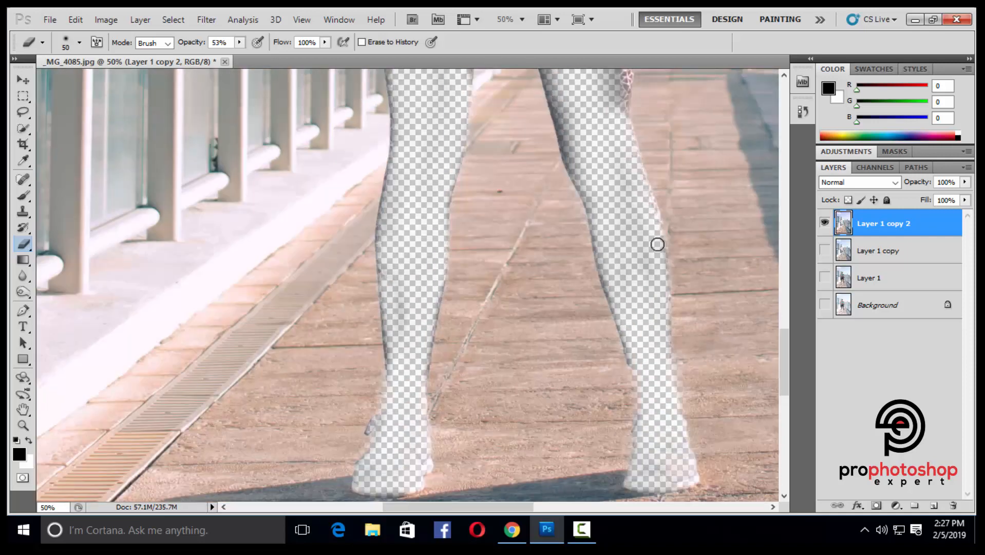
# Erase the leftover leggings along the inner thigh and above the knee of the leg nearest the pool
pyautogui.scroll(2, 653, 239)
pyautogui.press(']')
pyautogui.press(']')
pyautogui.moveTo(554, 132); pyautogui.dragTo(586, 258)
pyautogui.scroll(2, 590, 236)
pyautogui.moveTo(602, 126)
pyautogui.mouseDown()
pyautogui.moveTo(612, 165)
pyautogui.moveTo(594, 168)
pyautogui.moveTo(597, 282)
pyautogui.moveTo(611, 285)
pyautogui.moveTo(619, 135)
pyautogui.moveTo(605, 112)
pyautogui.moveTo(603, 154)
pyautogui.moveTo(619, 204)
pyautogui.mouseUp()
pyautogui.scroll(2, 616, 139)
pyautogui.press('[')
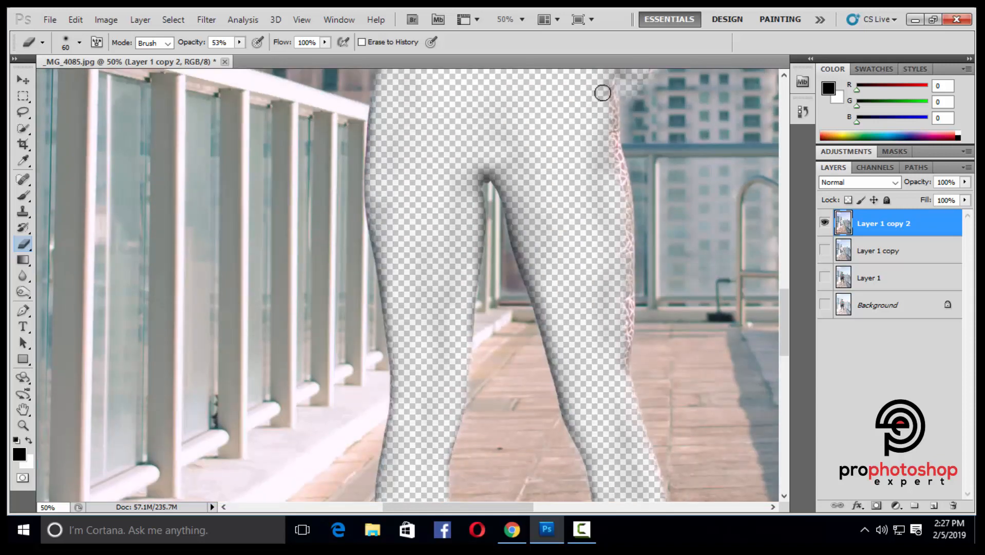
# Erase the patterned leggings left along the outer hip and thigh of the leg nearest the pool
pyautogui.moveTo(602, 93); pyautogui.dragTo(614, 200)
pyautogui.scroll(1, 615, 180)
pyautogui.press('[')
pyautogui.scroll(-1, 611, 154)
pyautogui.moveTo(603, 114); pyautogui.dragTo(622, 244)
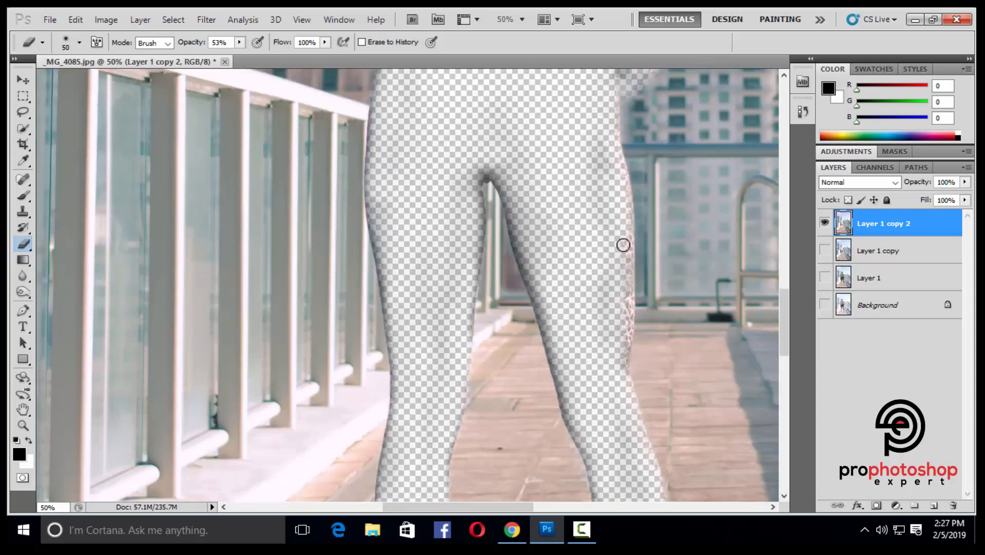
pyautogui.scroll(-2, 623, 216)
pyautogui.moveTo(625, 191); pyautogui.dragTo(618, 306)
pyautogui.hotkey('ctrl', '-')
pyautogui.hotkey('ctrl', '+')
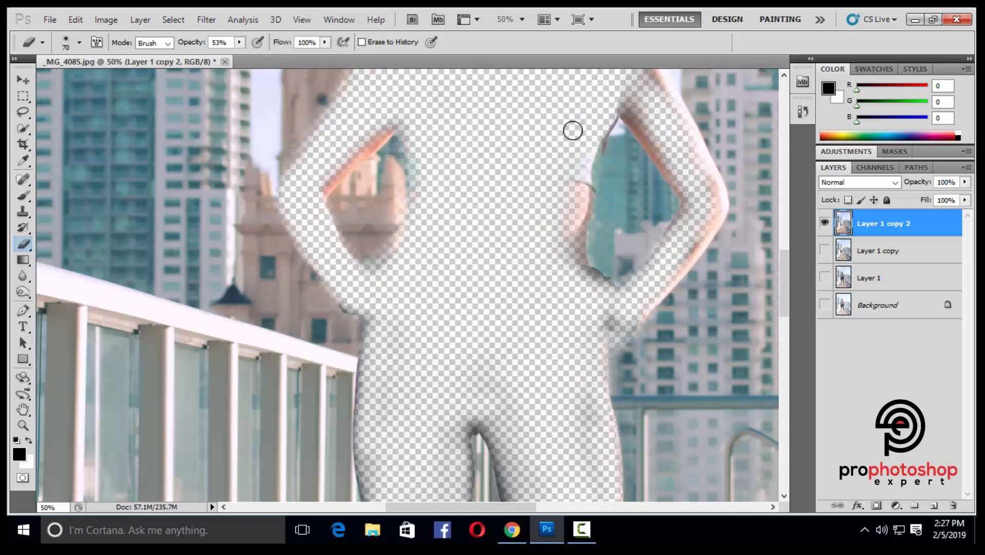
# Erase the remaining waist edge and skin along both bent arms on Layer 1 copy 2
pyautogui.moveTo(588, 153)
pyautogui.mouseDown()
pyautogui.moveTo(576, 222)
pyautogui.moveTo(591, 282)
pyautogui.moveTo(586, 188)
pyautogui.mouseUp()
pyautogui.press('[')
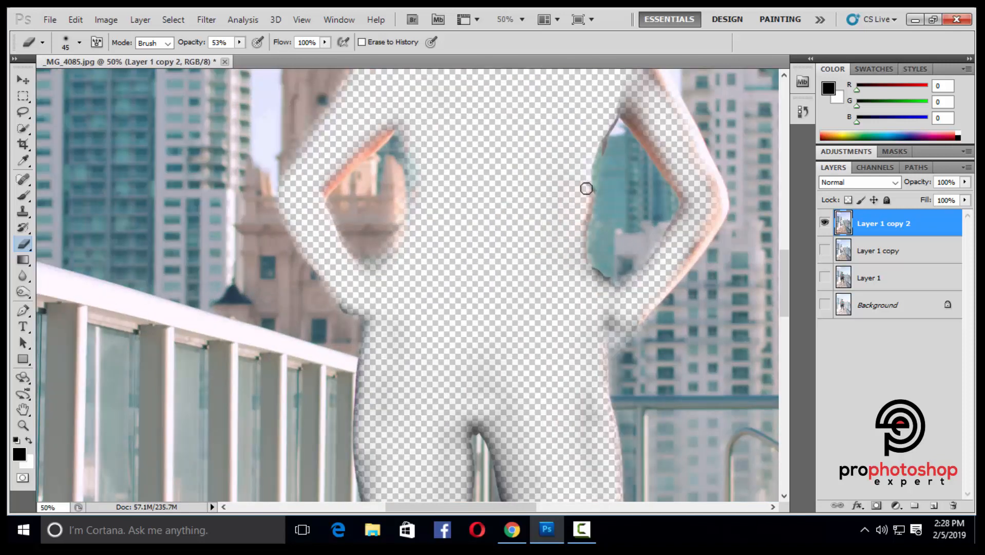
pyautogui.moveTo(709, 228)
pyautogui.mouseDown()
pyautogui.moveTo(644, 302)
pyautogui.moveTo(609, 323)
pyautogui.mouseUp()
pyautogui.press(']')
pyautogui.press(']')
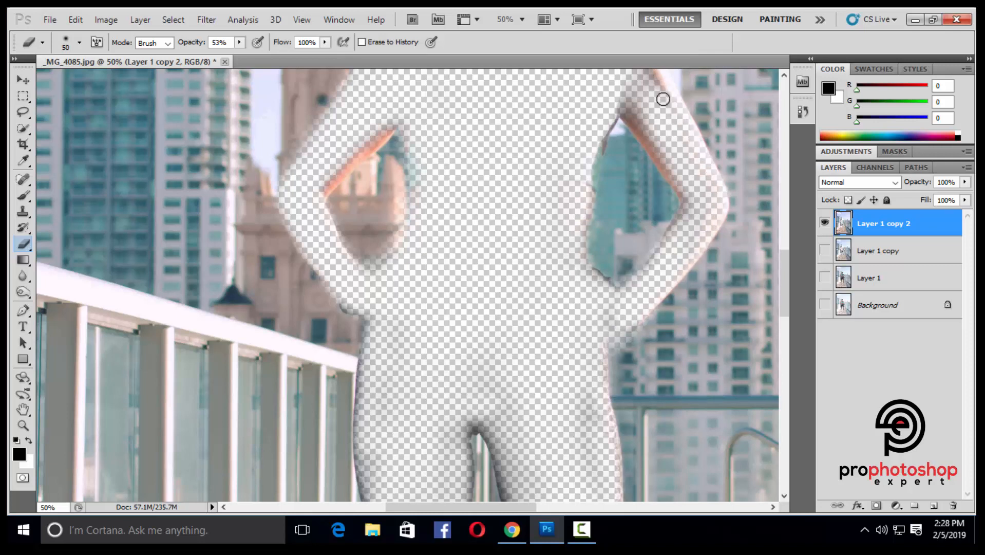
pyautogui.moveTo(664, 97)
pyautogui.mouseDown()
pyautogui.moveTo(656, 260)
pyautogui.moveTo(678, 300)
pyautogui.mouseUp()
pyautogui.scroll(2, 404, 246)
pyautogui.moveTo(404, 246)
pyautogui.mouseDown()
pyautogui.moveTo(317, 330)
pyautogui.moveTo(373, 275)
pyautogui.mouseUp()
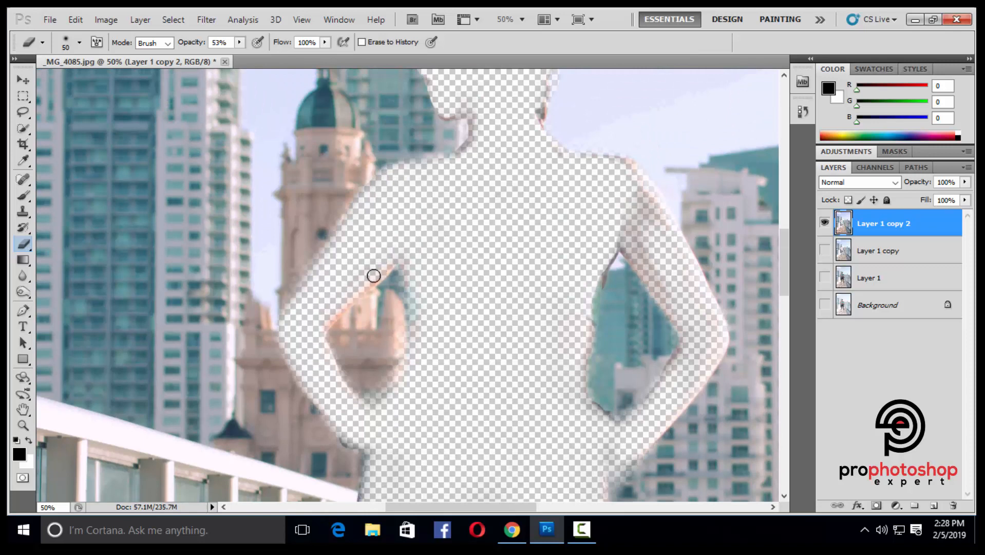
# Erase the leftover hair, chin and neck edges around the woman's head on Layer 1 copy 2
pyautogui.scroll(10, 412, 251)
pyautogui.moveTo(543, 192); pyautogui.dragTo(550, 214)
pyautogui.press('[')
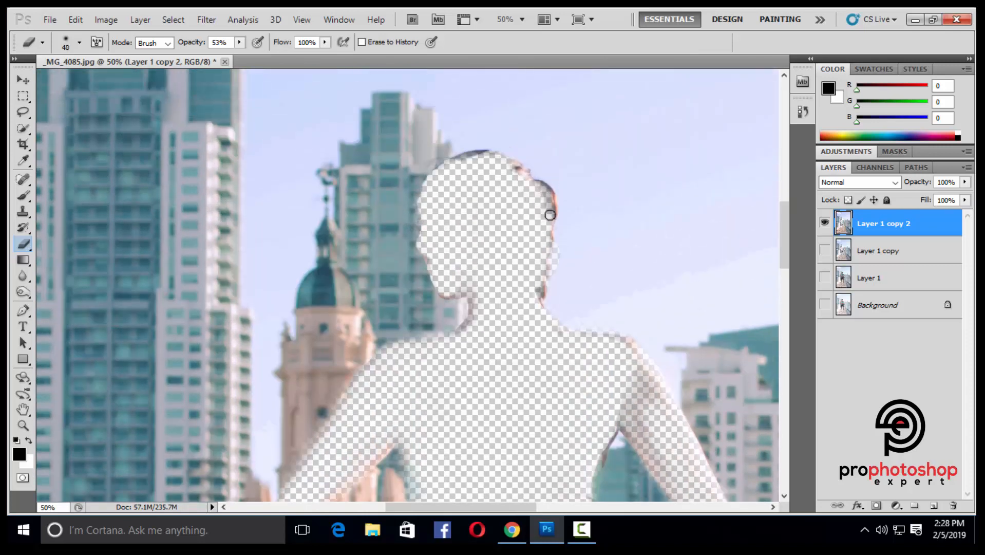
pyautogui.press('[')
pyautogui.scroll(-3, 433, 210)
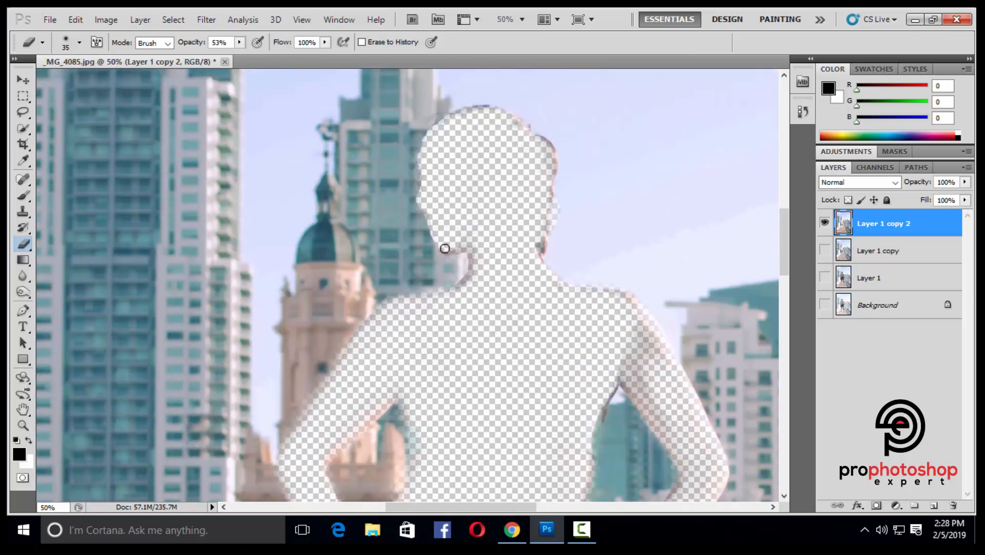
pyautogui.moveTo(445, 249); pyautogui.dragTo(472, 249)
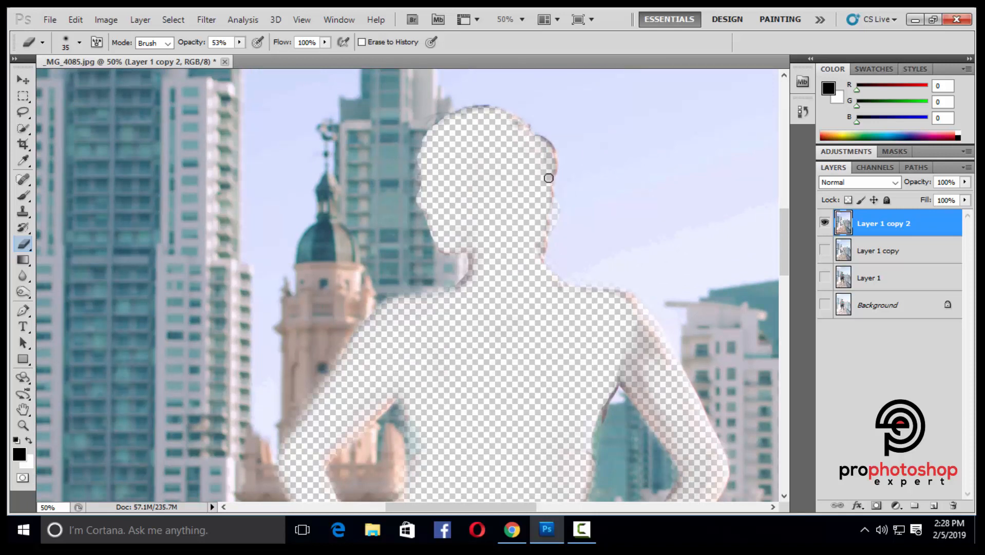
pyautogui.moveTo(545, 143); pyautogui.dragTo(531, 161)
# Keep Layer 1 copy hidden, show Layer 1 and move it directly below Layer 1 copy 2
pyautogui.click(824, 250)
pyautogui.hotkey('ctrl', '-')
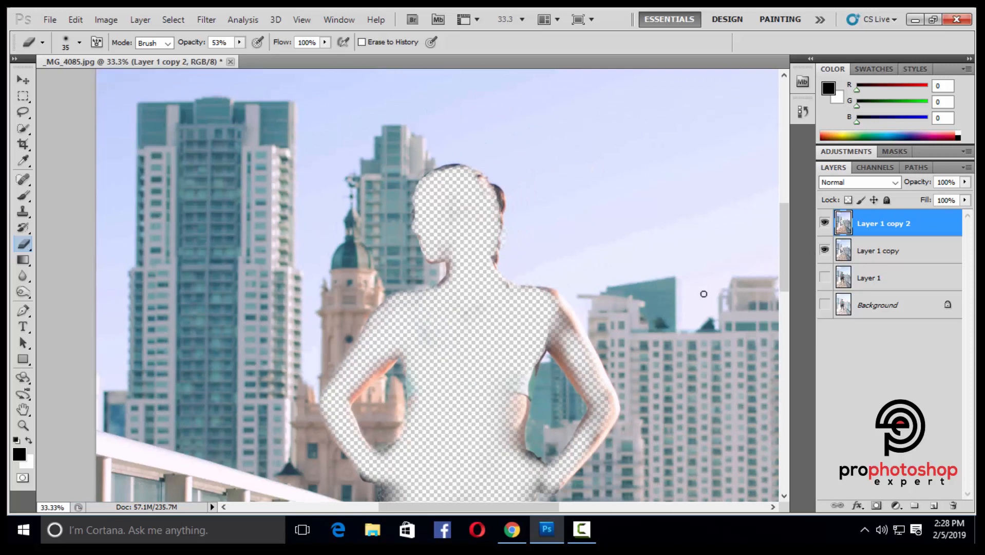
pyautogui.click(824, 250)
pyautogui.click(824, 277)
pyautogui.moveTo(887, 280); pyautogui.dragTo(896, 242)
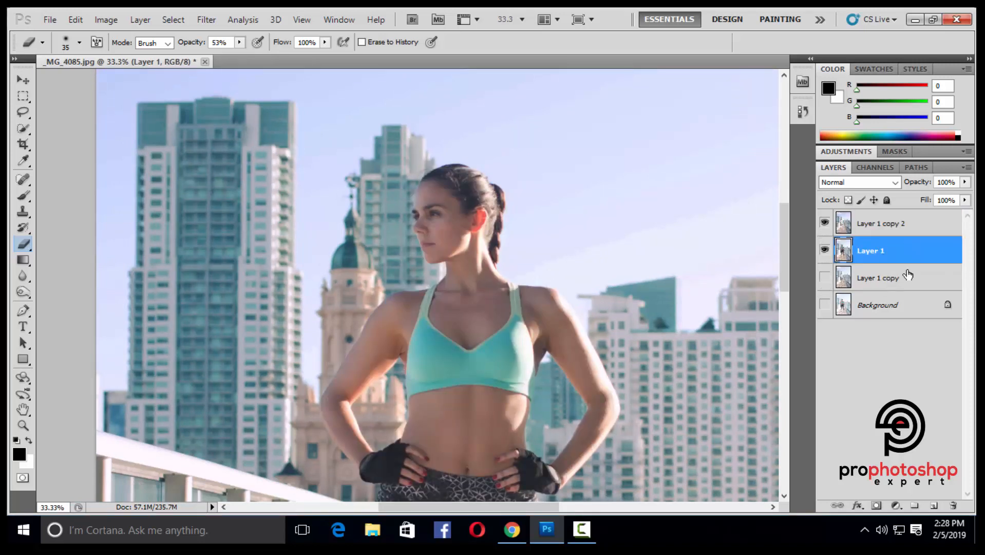
# Delete Layer 1 copy and check the whole photo with Layer 1 hidden and shown
pyautogui.click(885, 280)
pyautogui.press('Delete')
pyautogui.hotkey('ctrl', '-')
pyautogui.hotkey('ctrl', '-')
pyautogui.hotkey('ctrl', '-')
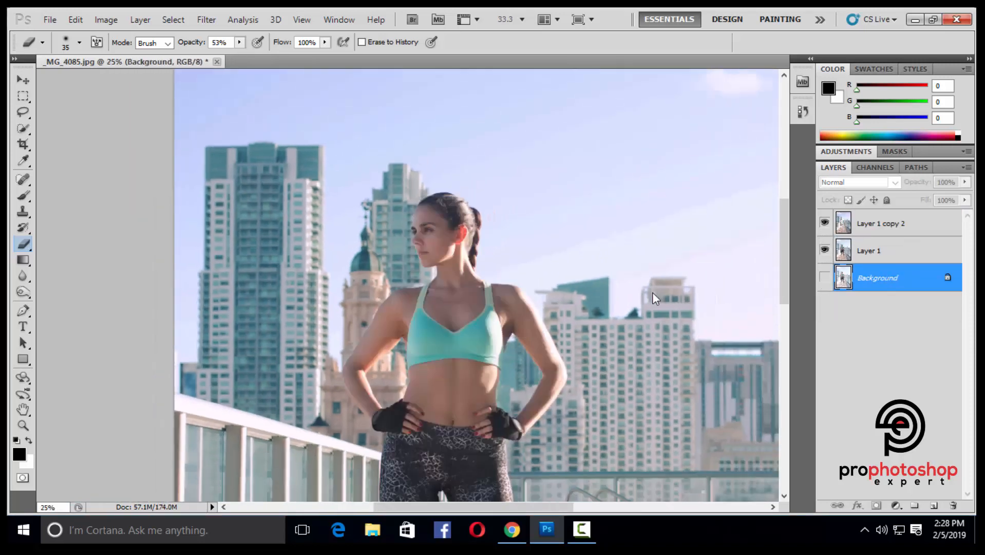
pyautogui.click(824, 250)
pyautogui.click(825, 250)
pyautogui.hotkey('ctrl', '-')
pyautogui.hotkey('ctrl', '+')
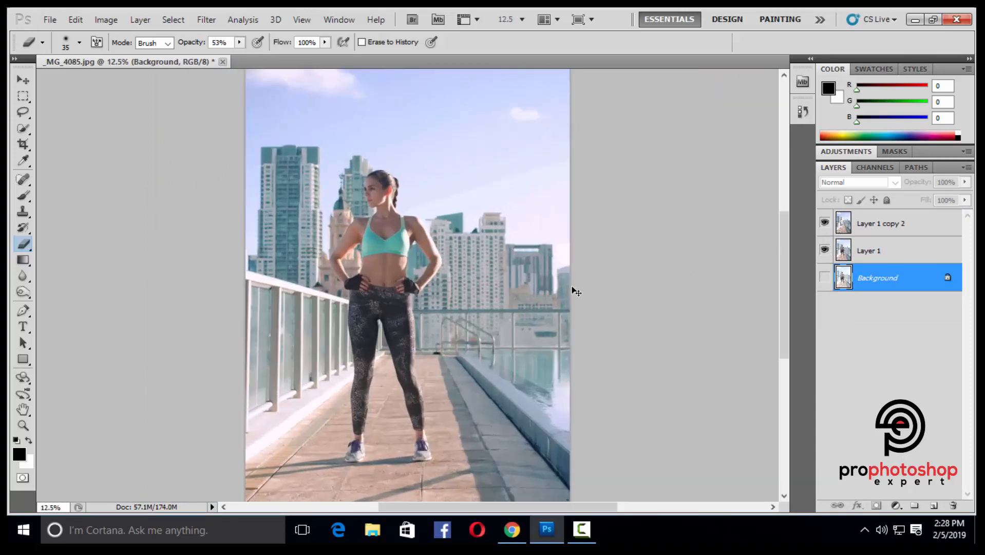
# Merge Layer 1 and Layer 1 copy 2 into one layer and duplicate the merged layer
pyautogui.click(877, 251)
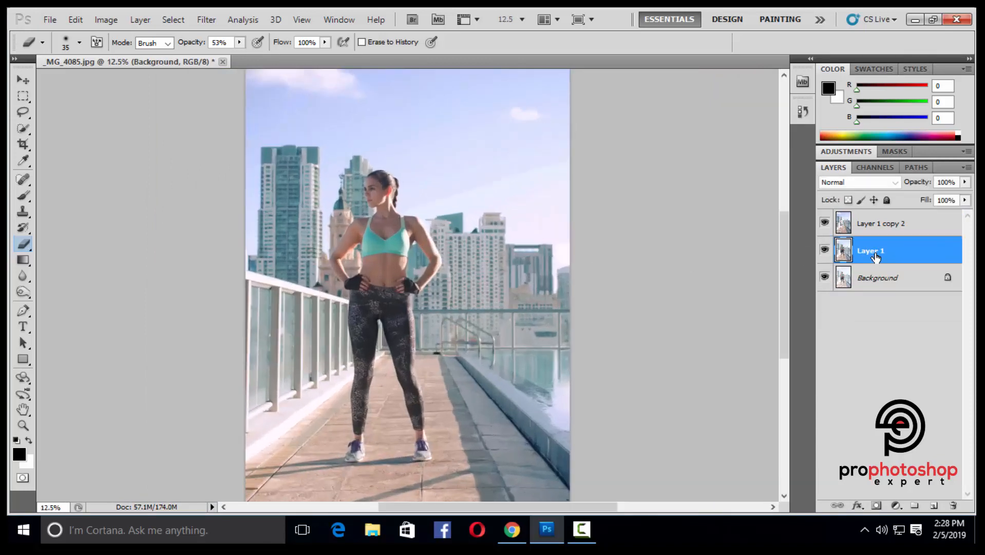
pyautogui.keyDown('shift'); pyautogui.click(887, 225); pyautogui.keyUp('shift')
pyautogui.rightClick(894, 241)
pyautogui.click(776, 475)
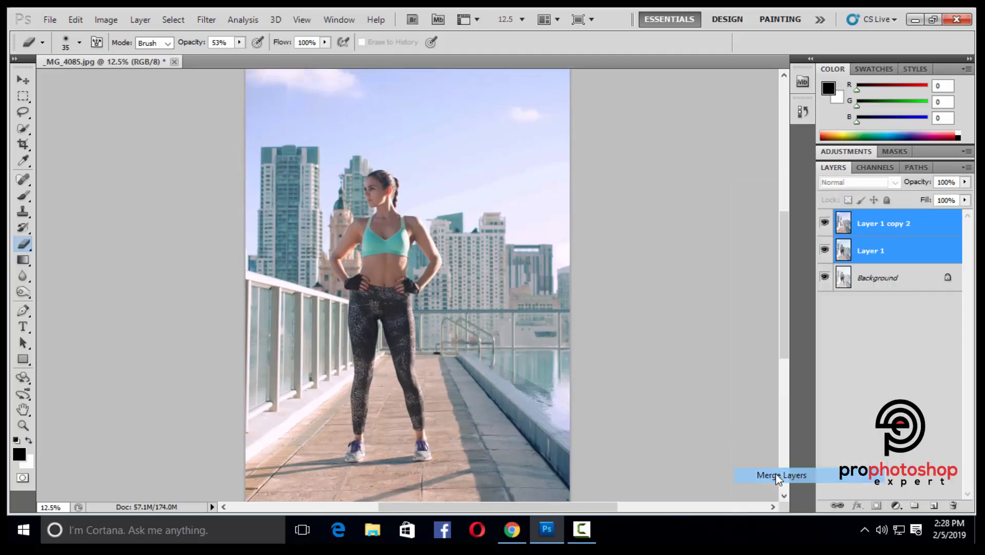
pyautogui.hotkey('ctrl', 'j')
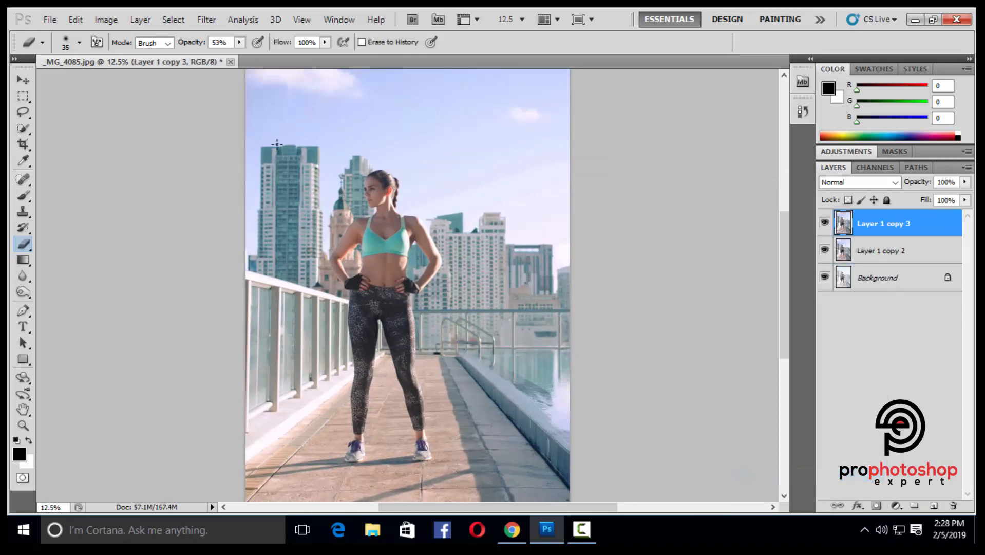
# Open the Shadows/Highlights adjustment for Layer 1 copy 3 and set the Shadows amount to 21%
pyautogui.click(116, 22)
pyautogui.moveTo(135, 55)
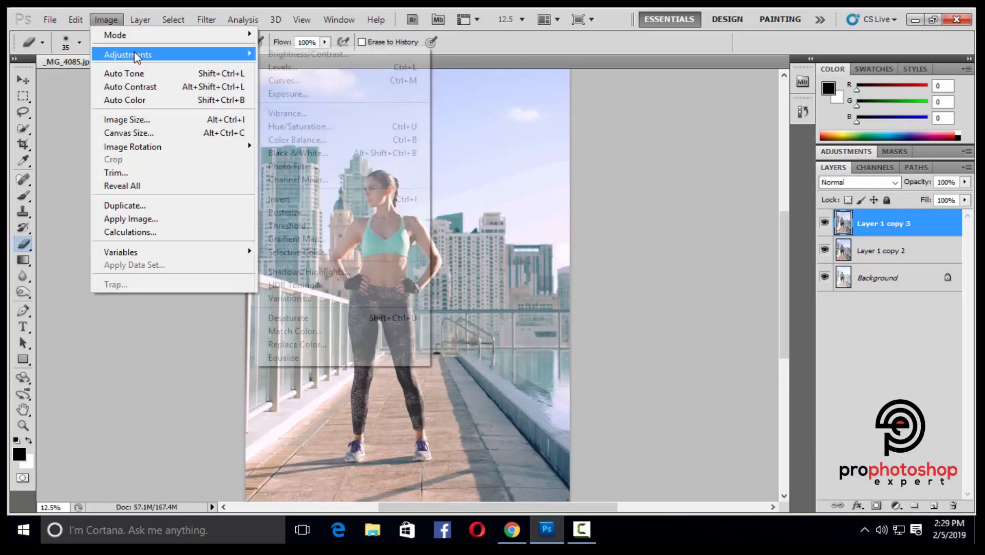
pyautogui.click(337, 272)
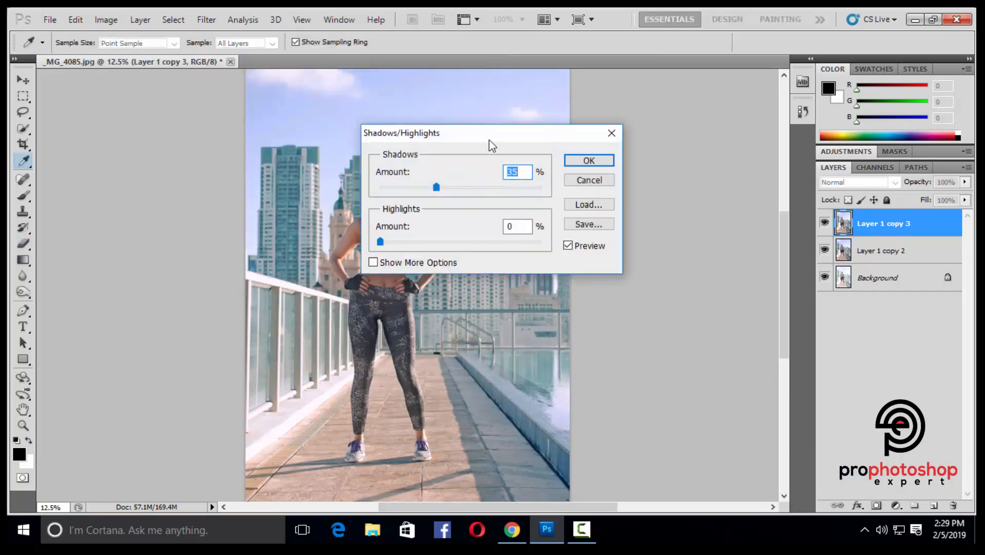
pyautogui.moveTo(489, 140); pyautogui.dragTo(672, 93)
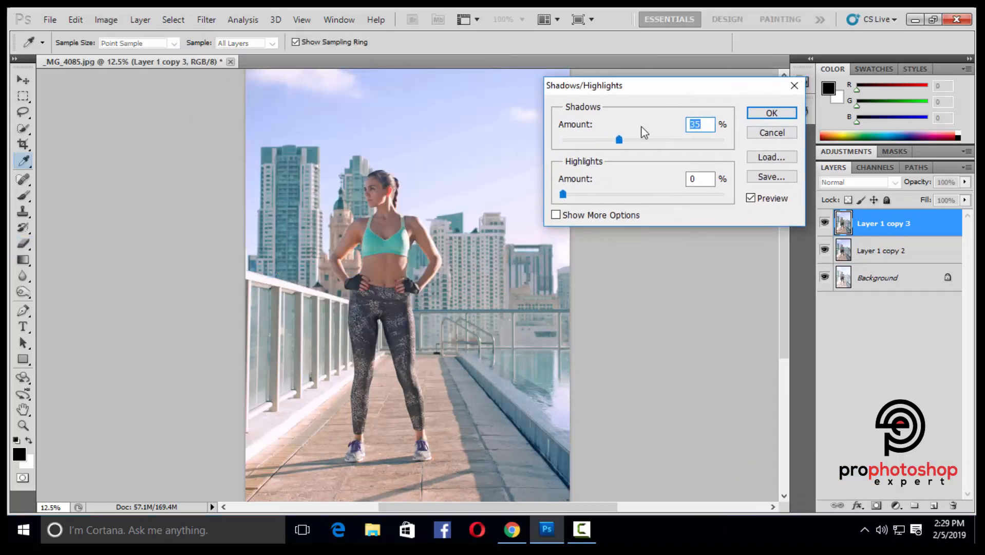
pyautogui.click(596, 140)
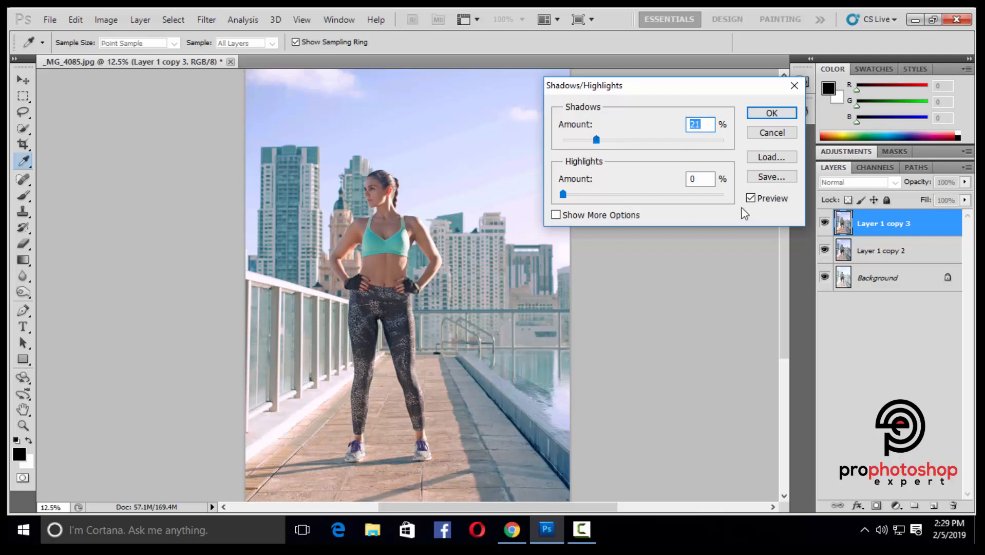
# Compare the photo with the Shadows/Highlights preview off and on
pyautogui.click(751, 197)
pyautogui.click(751, 198)
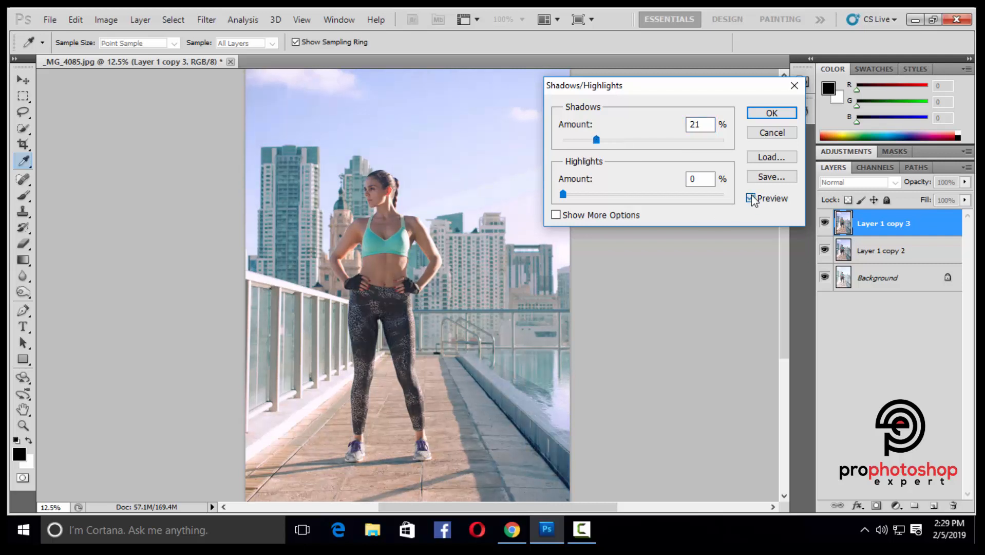
pyautogui.click(751, 197)
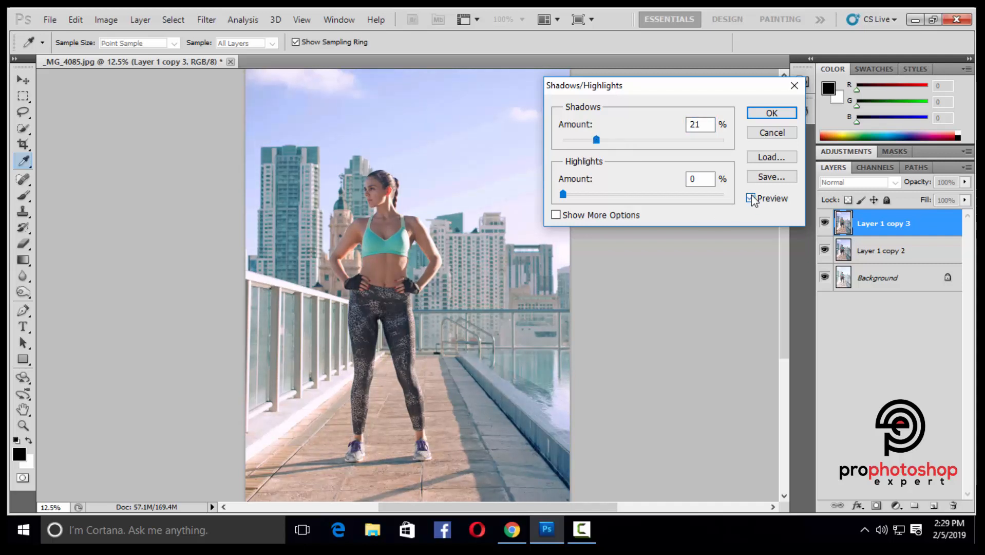
pyautogui.click(751, 197)
pyautogui.click(751, 198)
pyautogui.click(751, 196)
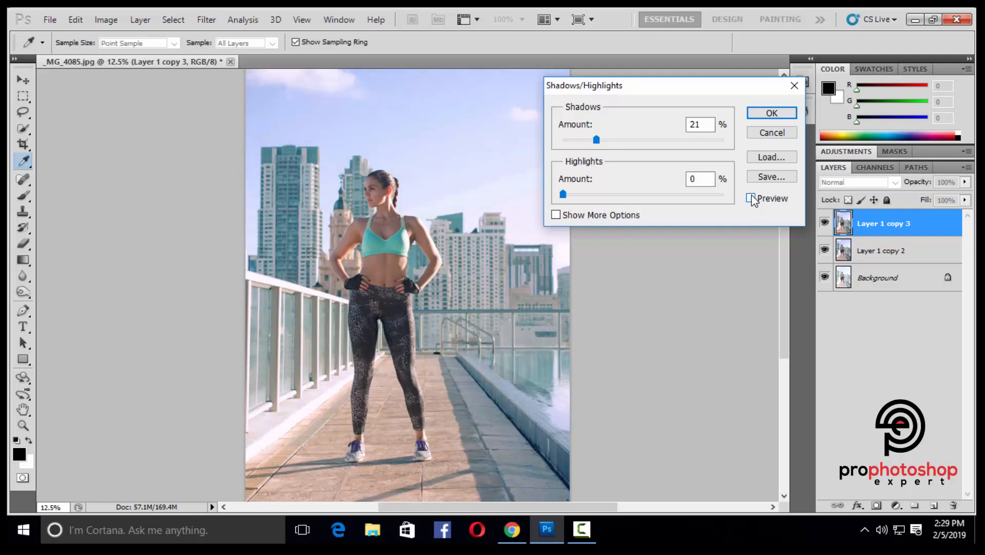
pyautogui.click(751, 196)
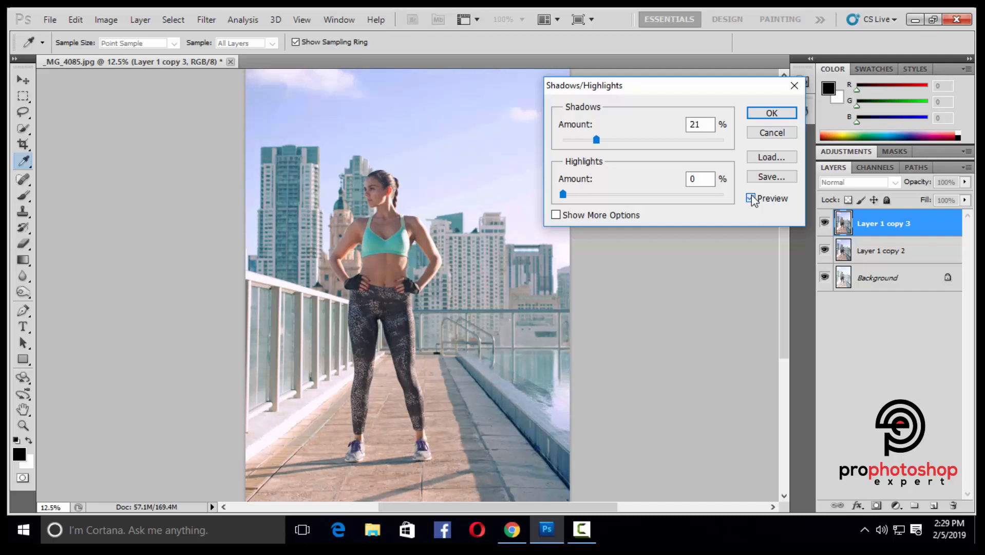
pyautogui.click(751, 196)
pyautogui.click(750, 196)
pyautogui.click(750, 198)
# Apply the Shadows/Highlights adjustment to Layer 1 copy 3 and activate the Zoom tool
pyautogui.click(770, 115)
pyautogui.press('e')
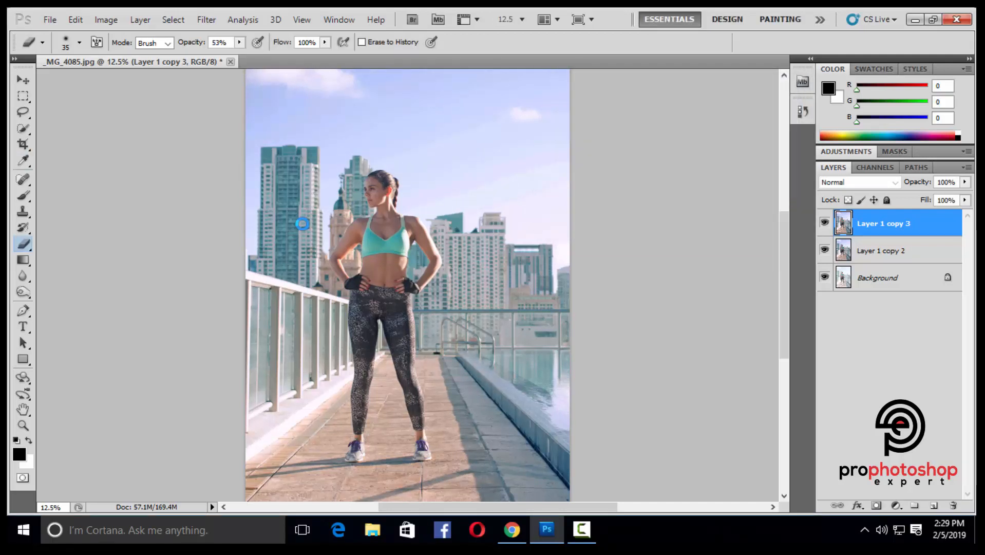
pyautogui.click(22, 425)
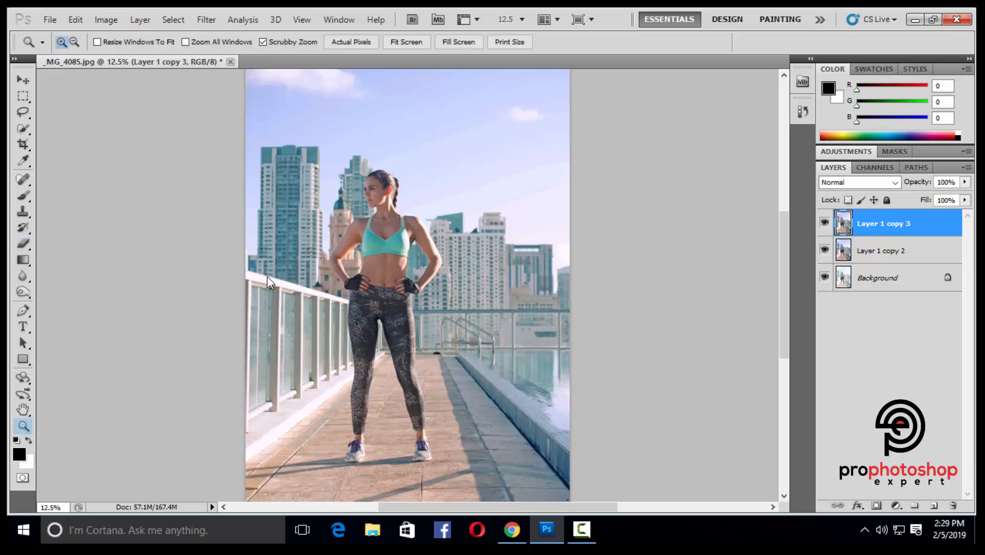
# Compare the photo with Layer 1 copy 3 hidden and shown, both close up on the woman and for the whole image
pyautogui.moveTo(370, 163); pyautogui.dragTo(622, 248)
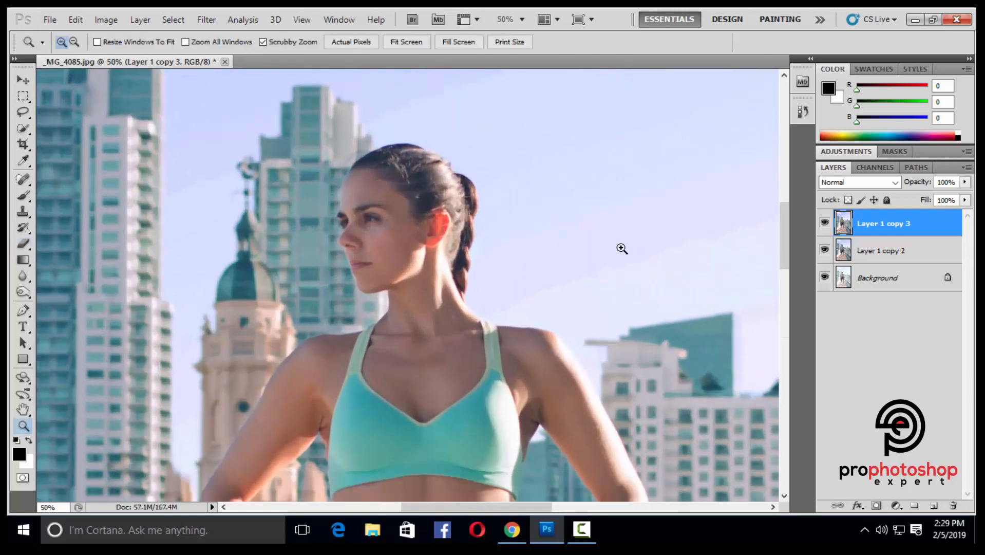
pyautogui.click(824, 228)
pyautogui.click(824, 228)
pyautogui.hotkey('ctrl', '-')
pyautogui.hotkey('ctrl', '-')
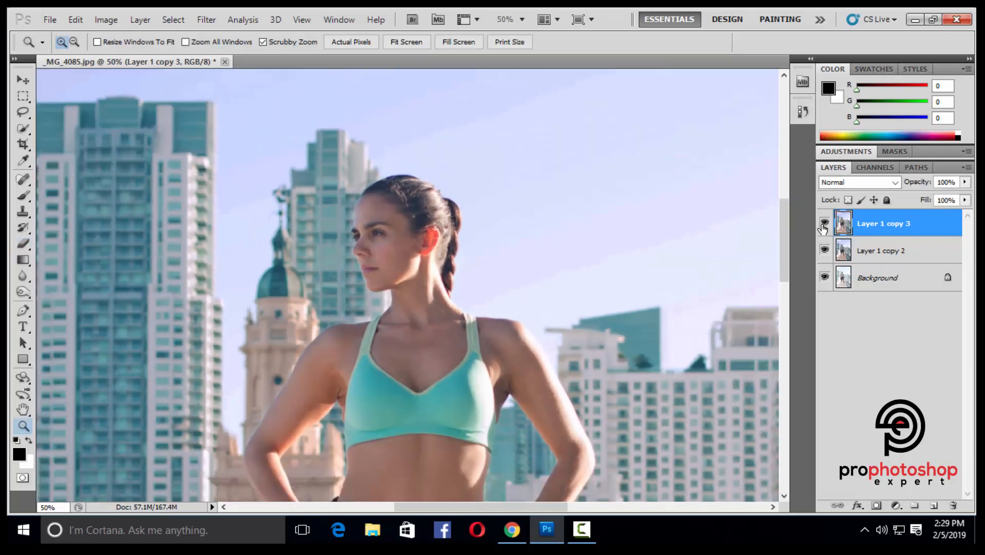
pyautogui.hotkey('ctrl', '-')
pyautogui.click(823, 228)
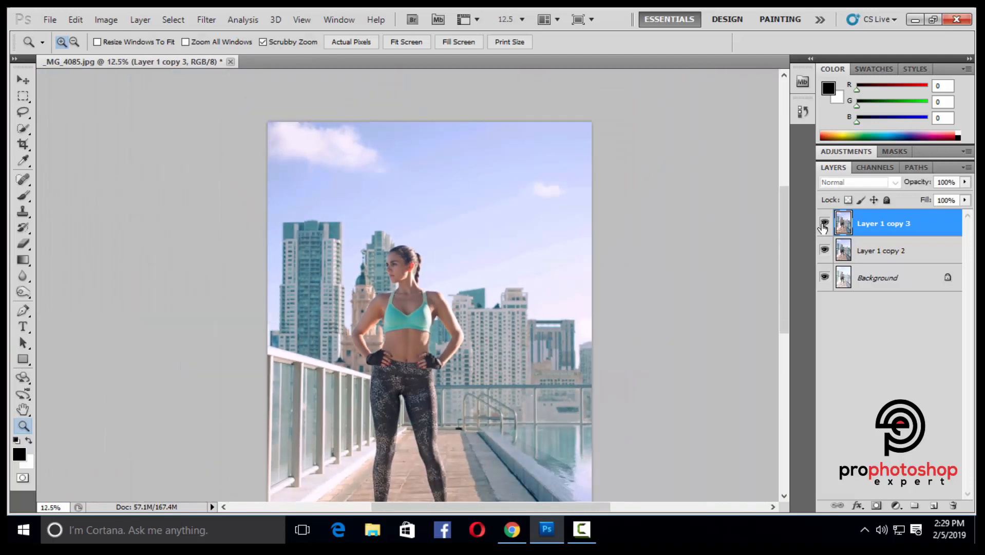
pyautogui.hotkey('ctrl', '-')
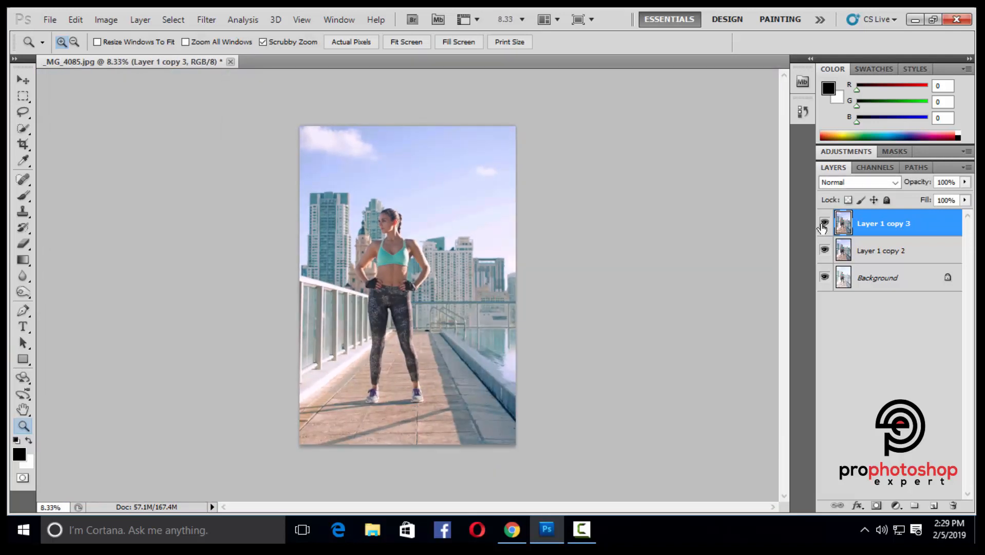
pyautogui.click(823, 228)
# Duplicate Layer 1 copy 3 as a new layer on top of the stack
pyautogui.scroll(2, 396, 276)
pyautogui.scroll(2, 328, 221)
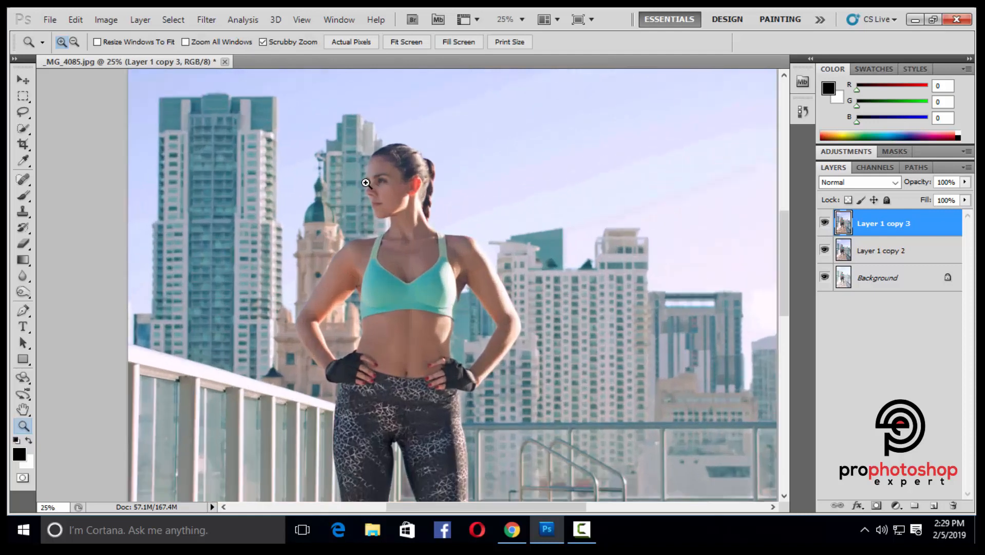
pyautogui.hotkey('ctrl', 'j')
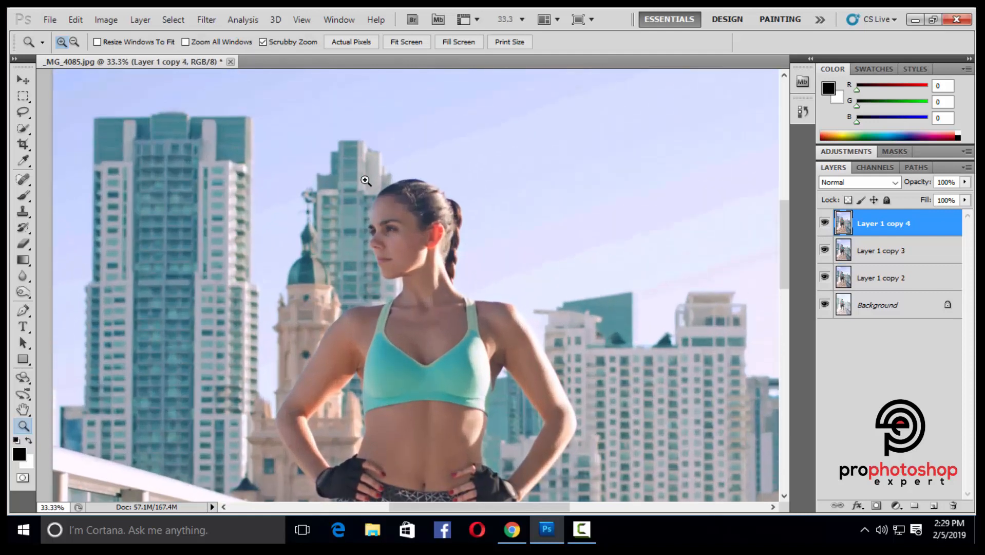
# Apply a Brightness/Contrast adjustment to Layer 1 copy 4 with Brightness set to 35
pyautogui.click(107, 20)
pyautogui.moveTo(130, 53)
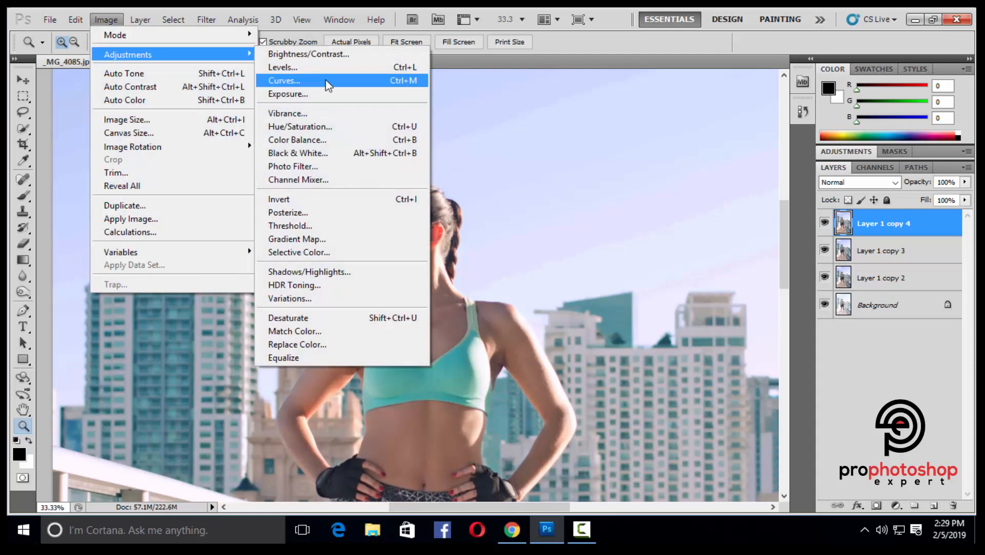
pyautogui.click(288, 55)
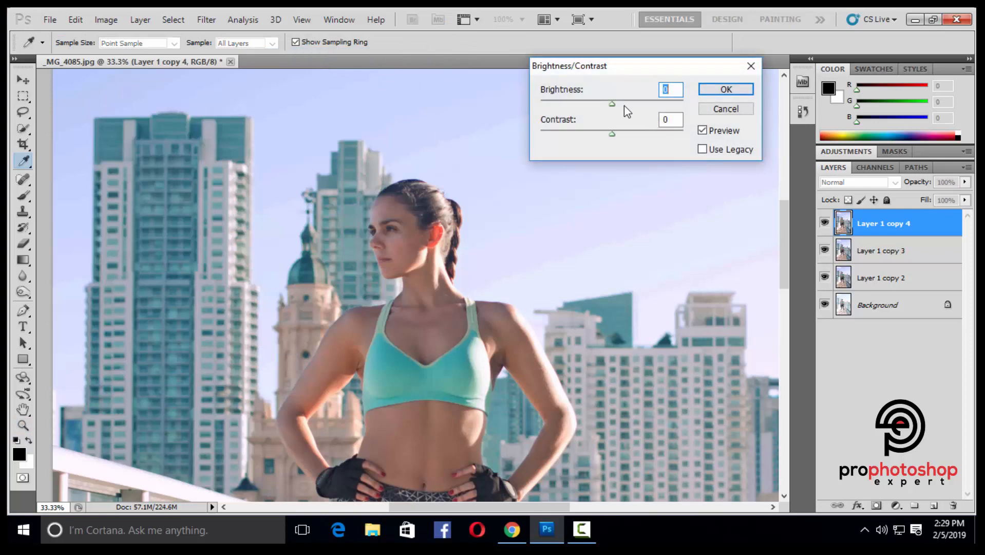
pyautogui.click(624, 104)
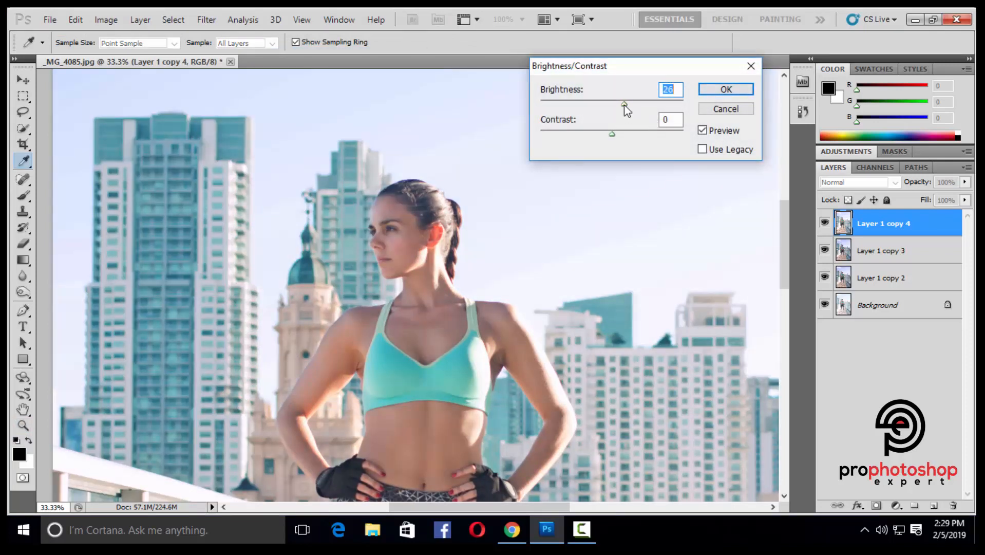
pyautogui.hotkey('ctrl', '-')
pyautogui.hotkey('ctrl', '-')
pyautogui.hotkey('ctrl', '-')
pyautogui.hotkey('ctrl', '-')
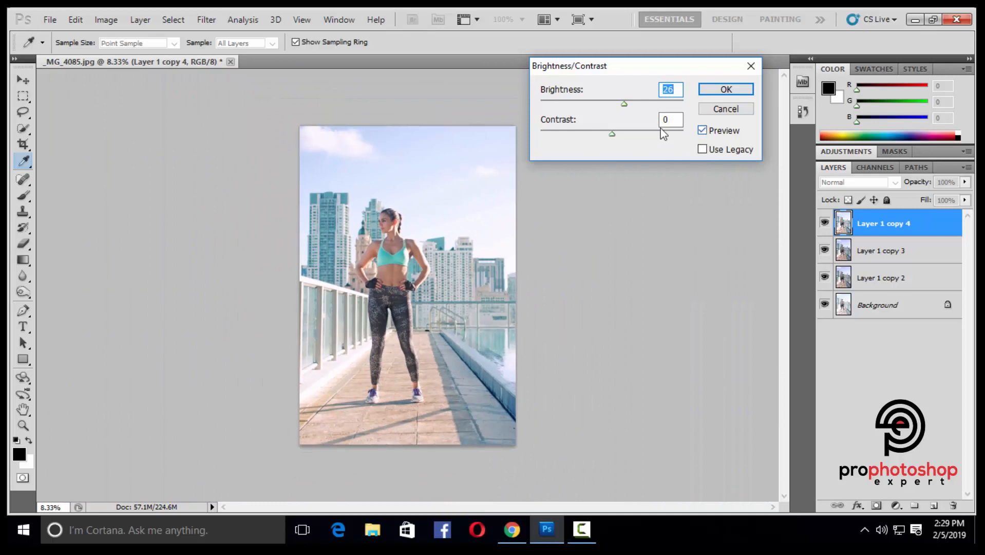
pyautogui.click(629, 105)
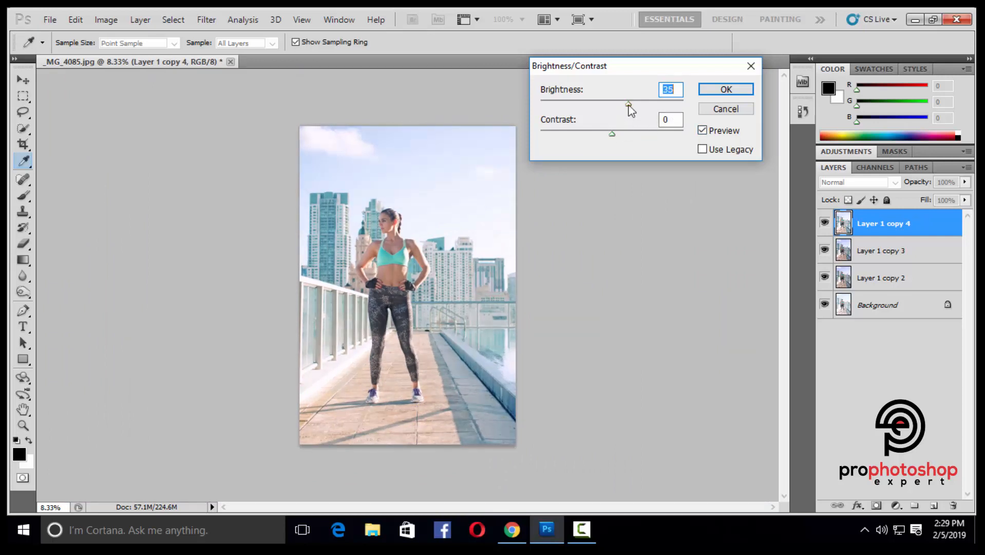
pyautogui.click(726, 89)
# Add a layer mask to Layer 1 copy 4 and fill the whole mask with black
pyautogui.click(876, 505)
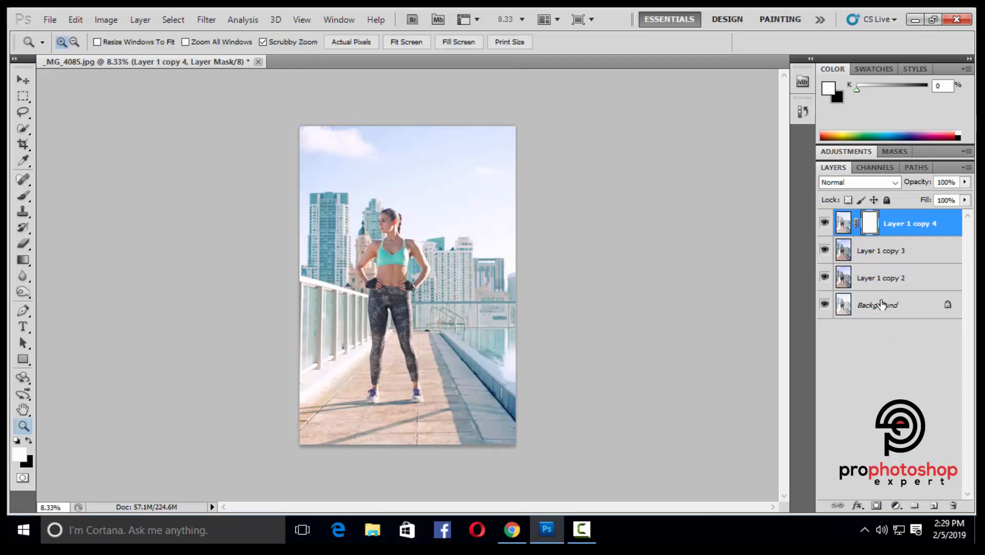
pyautogui.hotkey('ctrl', 'a')
pyautogui.hotkey('ctrl', 'BackSpace')
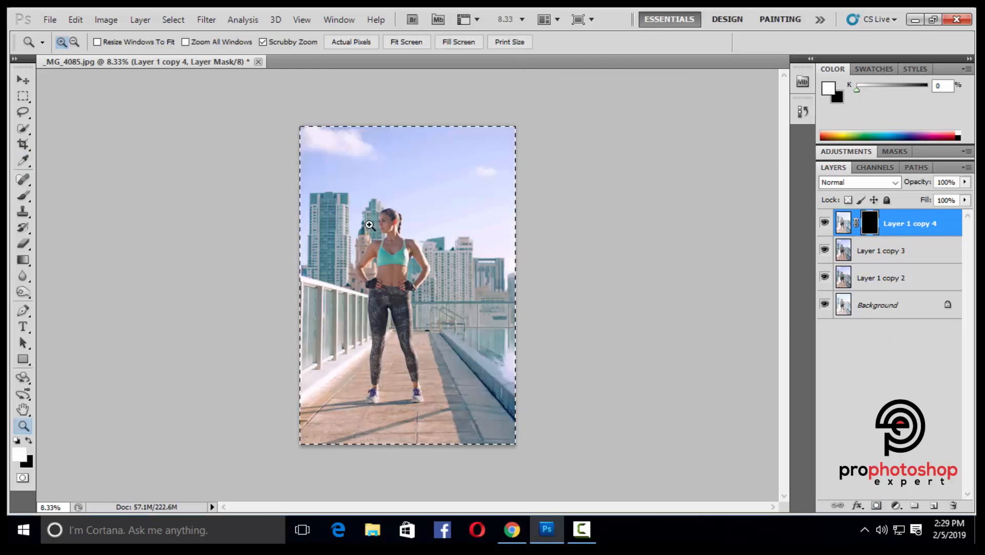
# Set the Brush opacity to 28% and paint white on the Layer 1 copy 4 mask over the woman's forehead
pyautogui.click(374, 218)
pyautogui.moveTo(379, 203); pyautogui.dragTo(374, 191)
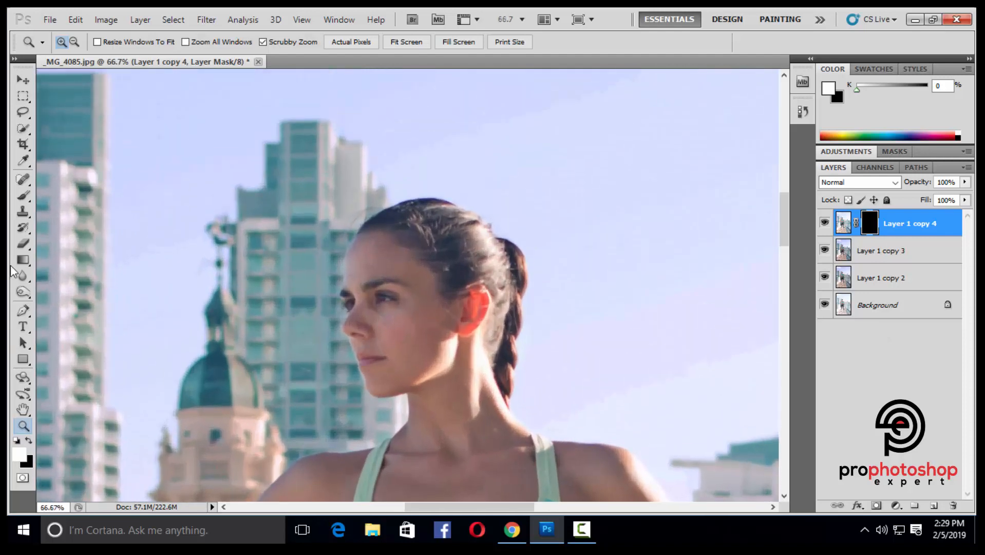
pyautogui.click(22, 200)
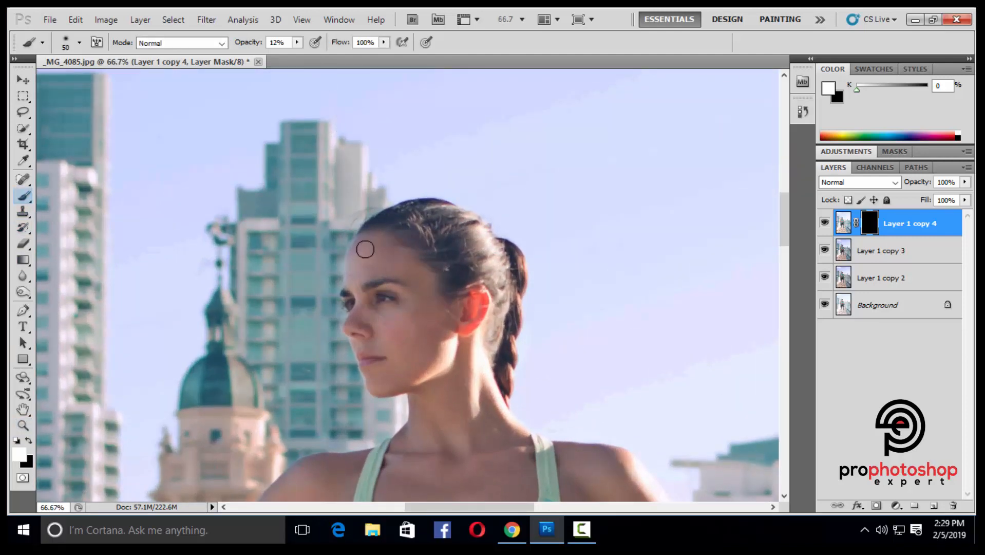
pyautogui.click(297, 43)
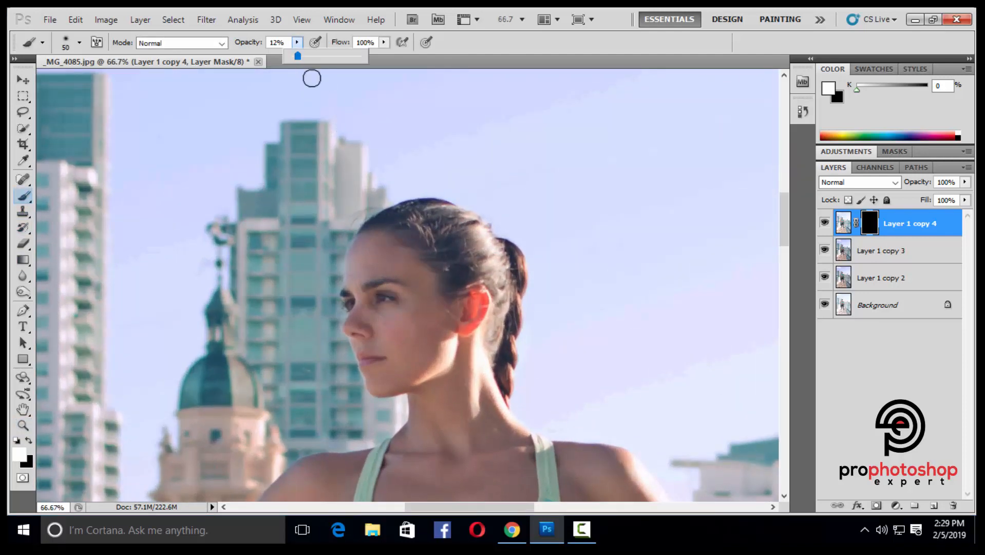
pyautogui.press(']')
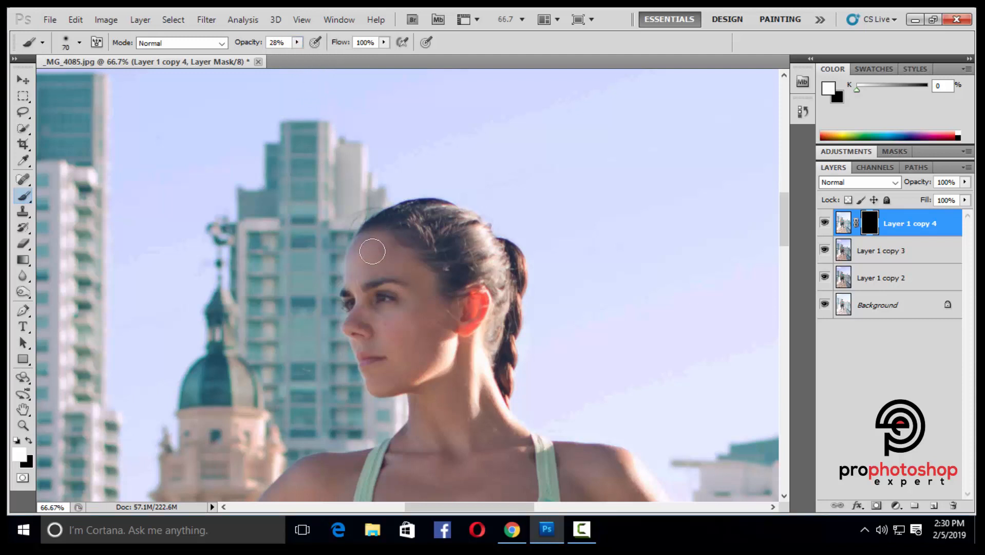
pyautogui.moveTo(374, 251)
pyautogui.mouseDown()
pyautogui.moveTo(367, 257)
pyautogui.moveTo(398, 264)
pyautogui.moveTo(435, 299)
pyautogui.moveTo(382, 278)
pyautogui.mouseUp()
pyautogui.press('[')
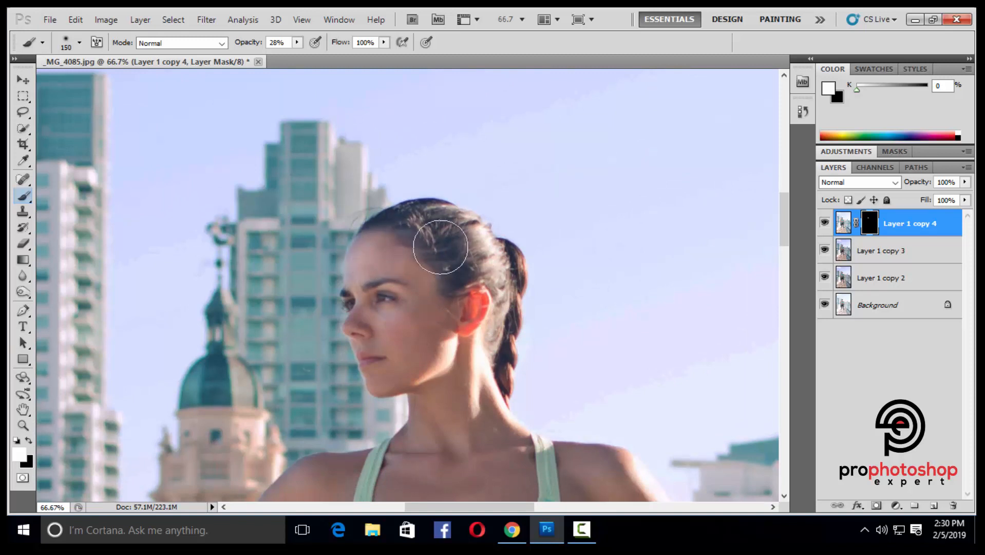
# Paint white on the mask over the woman's chin and jaw with a 45 px brush
pyautogui.scroll(-2, 442, 231)
pyautogui.hotkey('ctrl', '+')
pyautogui.hotkey('ctrl', '+')
pyautogui.press('[')
pyautogui.press('[')
pyautogui.press('[')
pyautogui.press('[')
pyautogui.press('[')
pyautogui.press('[')
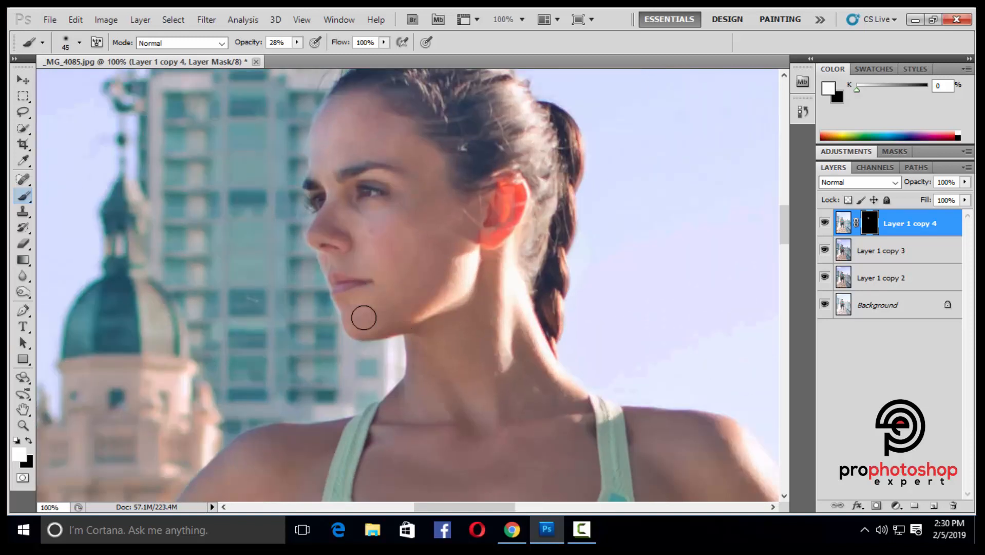
pyautogui.moveTo(366, 314); pyautogui.dragTo(402, 317)
pyautogui.hotkey('ctrl', '+')
pyautogui.scroll(1, 369, 358)
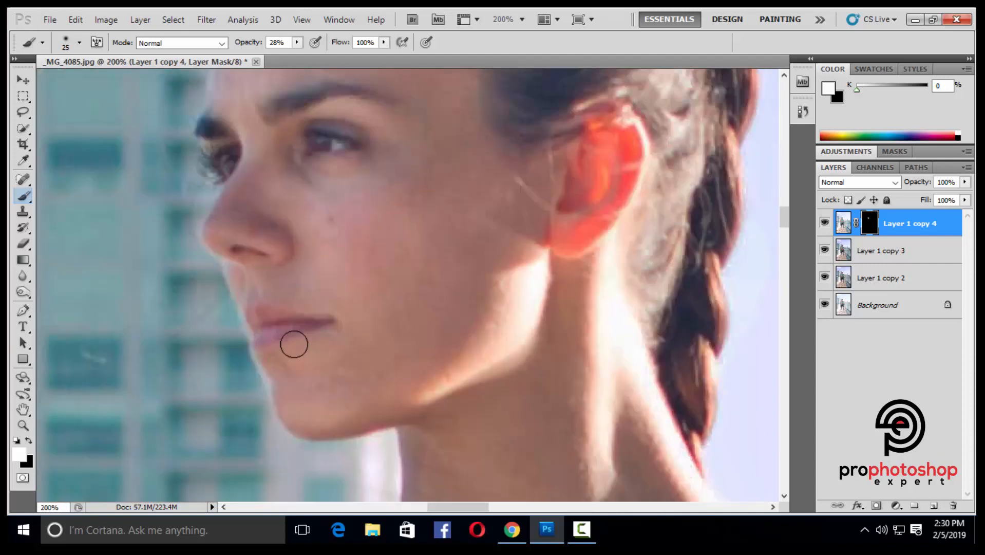
# Reveal the brightening around the woman's nose, eye and cheek on the mask with an enlarged brush
pyautogui.press(']')
pyautogui.scroll(2, 324, 334)
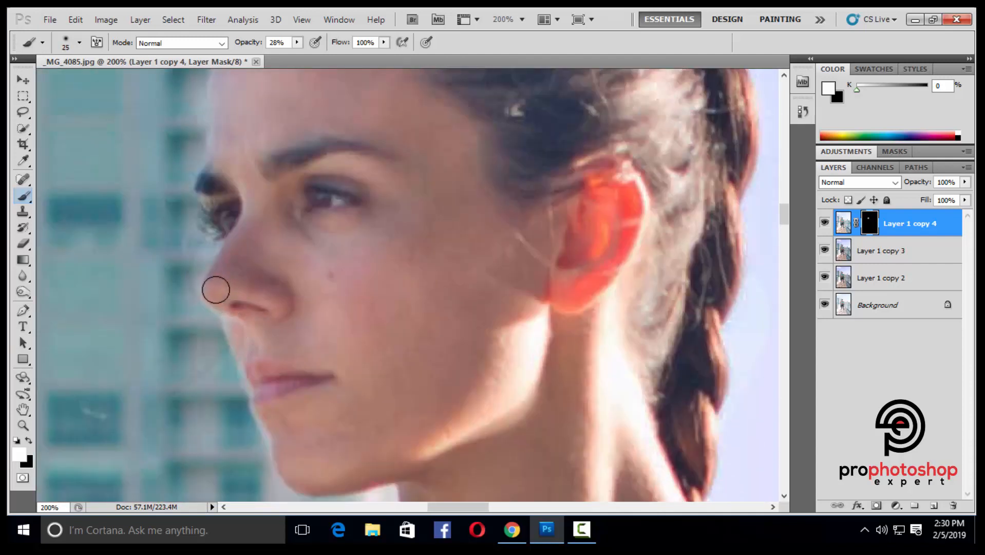
pyautogui.press(']')
pyautogui.press(']')
pyautogui.moveTo(377, 192); pyautogui.dragTo(371, 258)
pyautogui.hotkey('ctrl', '-')
pyautogui.press(']')
pyautogui.press(']')
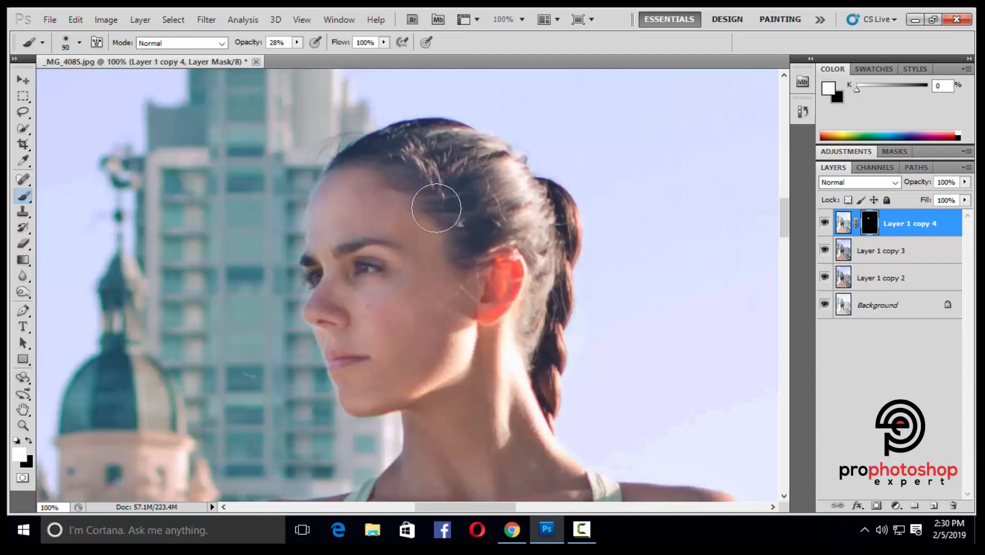
# Refine the mask along the woman's eyebrow and hairline with small brushes of 30 px and 10 px
pyautogui.hotkey('ctrl', '+')
pyautogui.press('[')
pyautogui.press('[')
pyautogui.press('[')
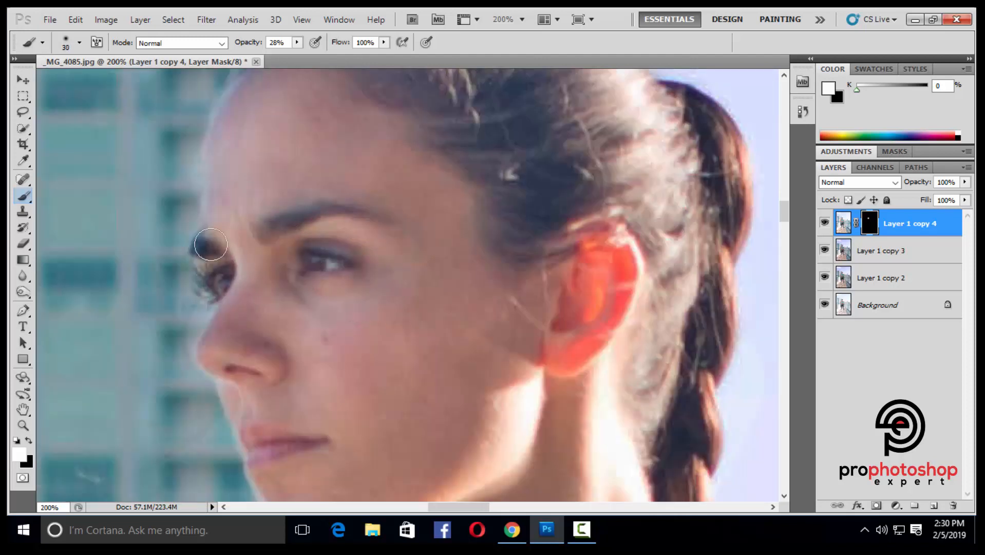
pyautogui.hotkey('ctrl', '-')
pyautogui.press('[')
pyautogui.press('[')
pyautogui.press('[')
pyautogui.press('[')
pyautogui.hotkey('ctrl', '+')
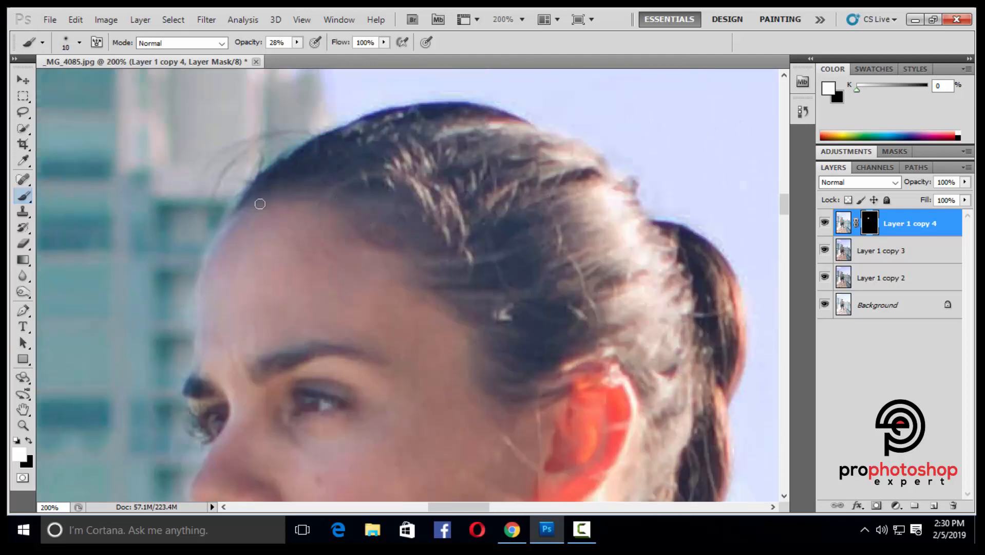
# Paint the mask over the woman's hair with an 80 px brush
pyautogui.press(']')
pyautogui.press(']')
pyautogui.press(']')
pyautogui.press(']')
pyautogui.press(']')
pyautogui.press(']')
pyautogui.scroll(-2, 403, 125)
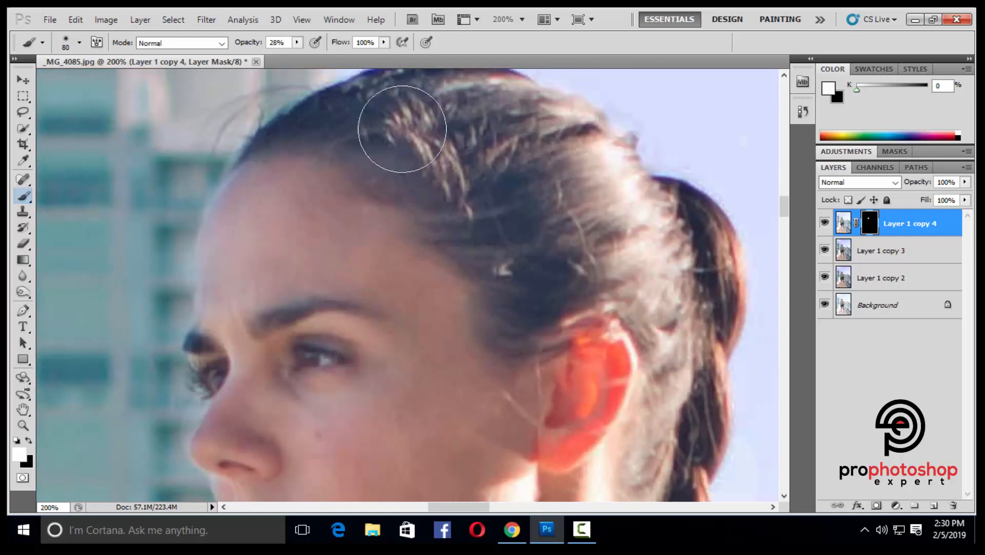
# Brighten the woman's neck and chest by painting white on the mask with brushes of 90 to 150 px
pyautogui.hotkey('ctrl', '-')
pyautogui.scroll(-2, 553, 399)
pyautogui.scroll(-1, 455, 259)
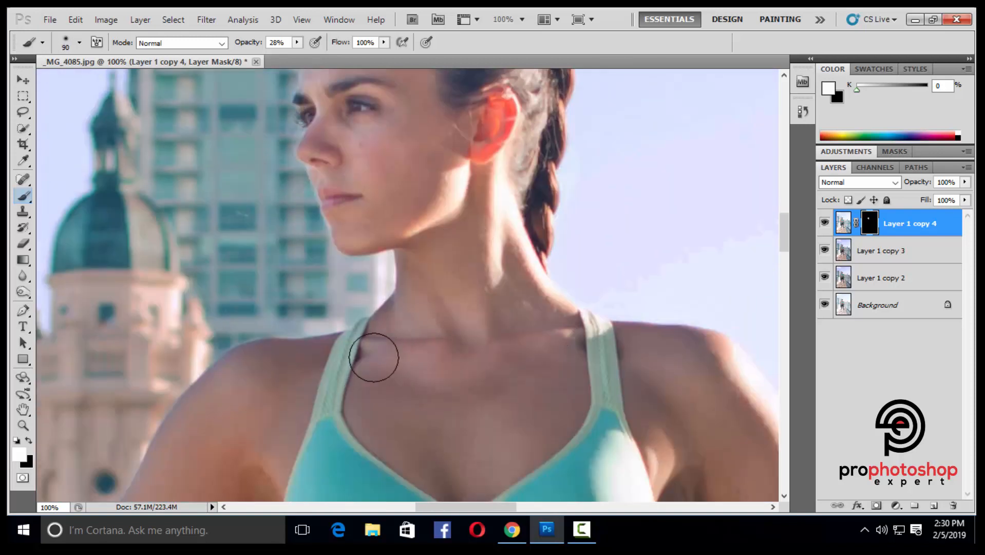
pyautogui.scroll(-1, 373, 352)
pyautogui.press(']')
pyautogui.press(']')
pyautogui.press(']')
pyautogui.press(']')
pyautogui.press(']')
pyautogui.press('[')
pyautogui.press('[')
pyautogui.hotkey('ctrl', '-')
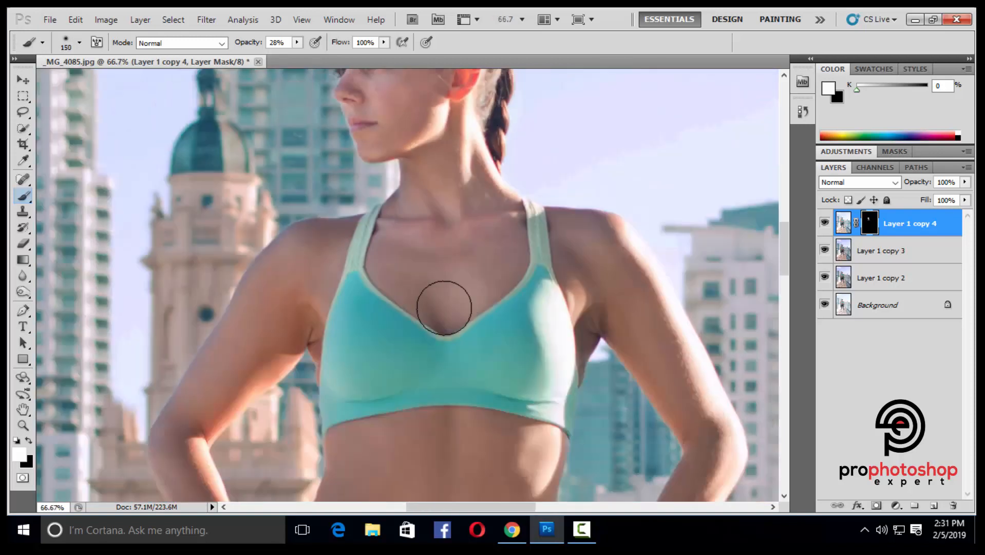
# Paint white on the mask over the woman's bent arm beside the domed tower with a 100 px brush
pyautogui.press('[')
pyautogui.scroll(1, 532, 255)
pyautogui.press('[')
pyautogui.scroll(-1, 247, 339)
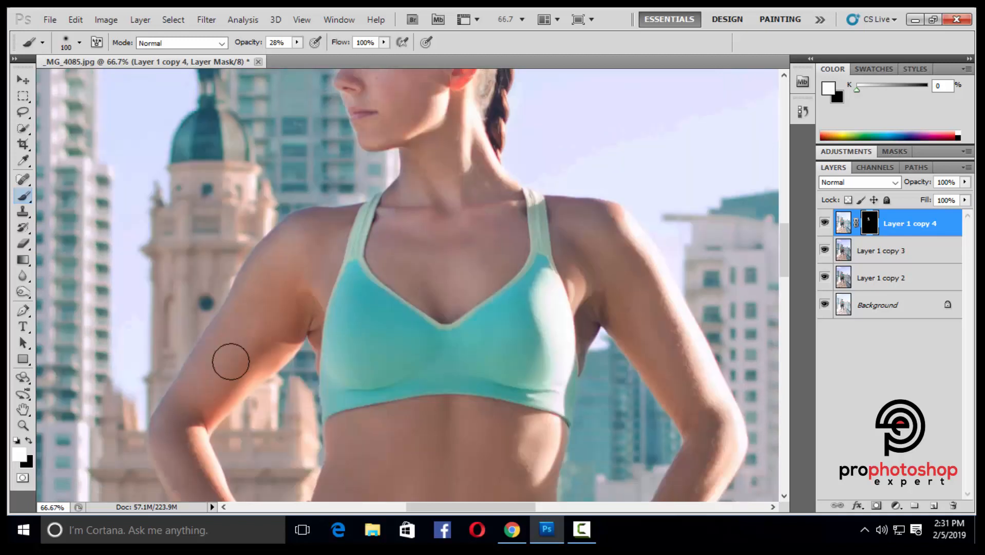
# Refine the mask along the edge of the woman's shoulder with a 35 px brush
pyautogui.hotkey('ctrl', '+')
pyautogui.press('[')
pyautogui.press('[')
pyautogui.press('[')
pyautogui.press('[')
pyautogui.scroll(1, 264, 312)
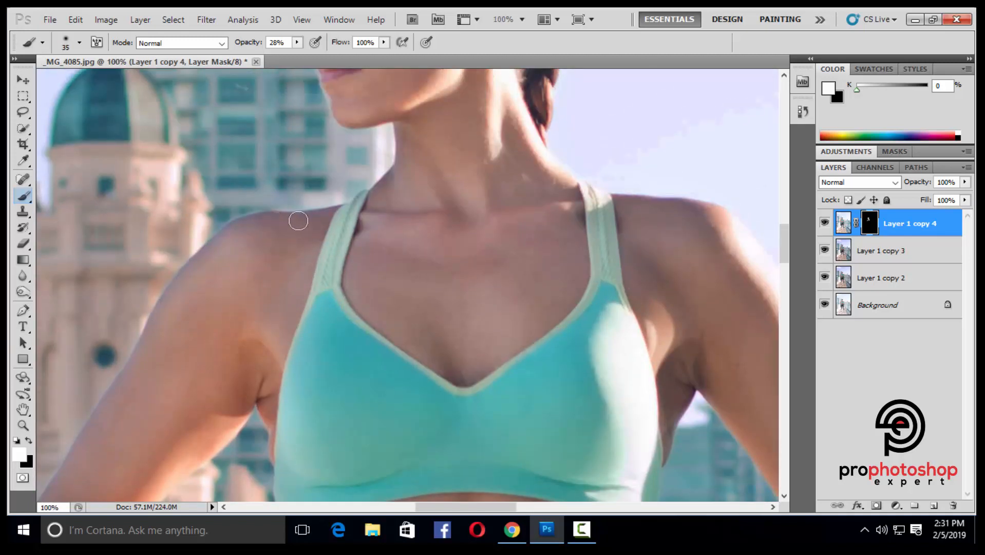
# Paint white on the mask along the woman's forearm and elbow with 60 px and 50 px brushes
pyautogui.scroll(-3, 396, 224)
pyautogui.hotkey('ctrl', '-')
pyautogui.press(']')
pyautogui.press(']')
pyautogui.scroll(-1, 184, 300)
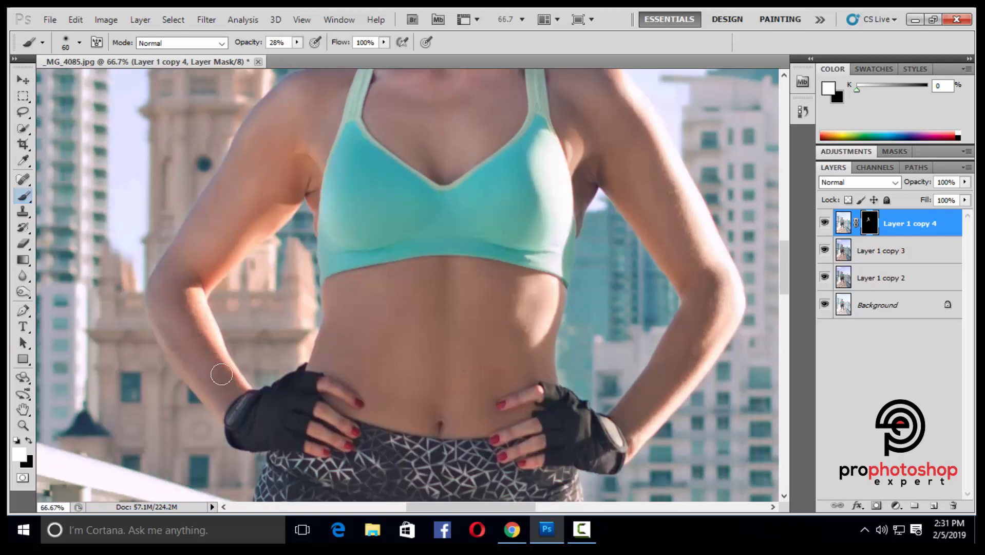
pyautogui.press('[')
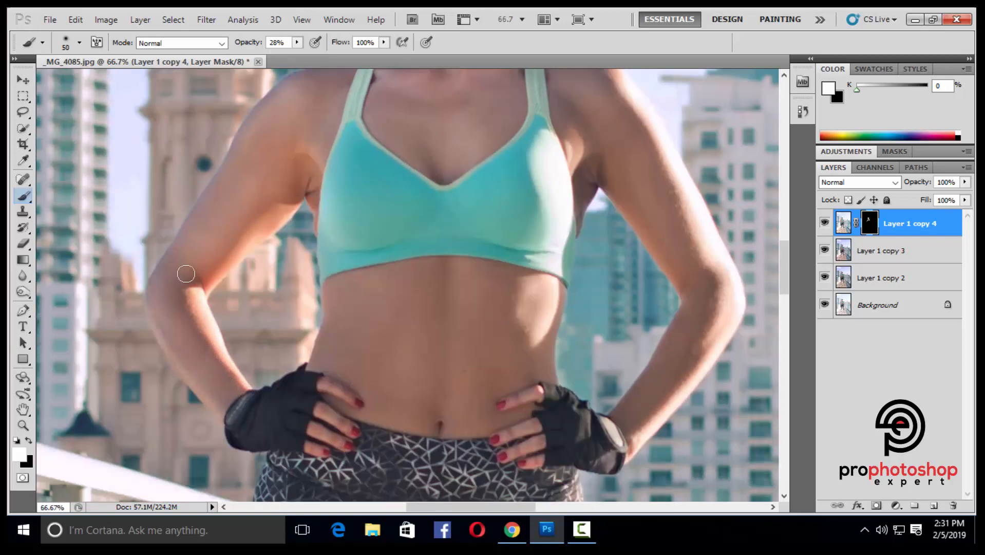
# Brighten the woman's midriff and sports top on the mask with a 150 px brush
pyautogui.press(']')
pyautogui.press(']')
pyautogui.press(']')
pyautogui.press(']')
pyautogui.press(']')
pyautogui.press(']')
pyautogui.press(']')
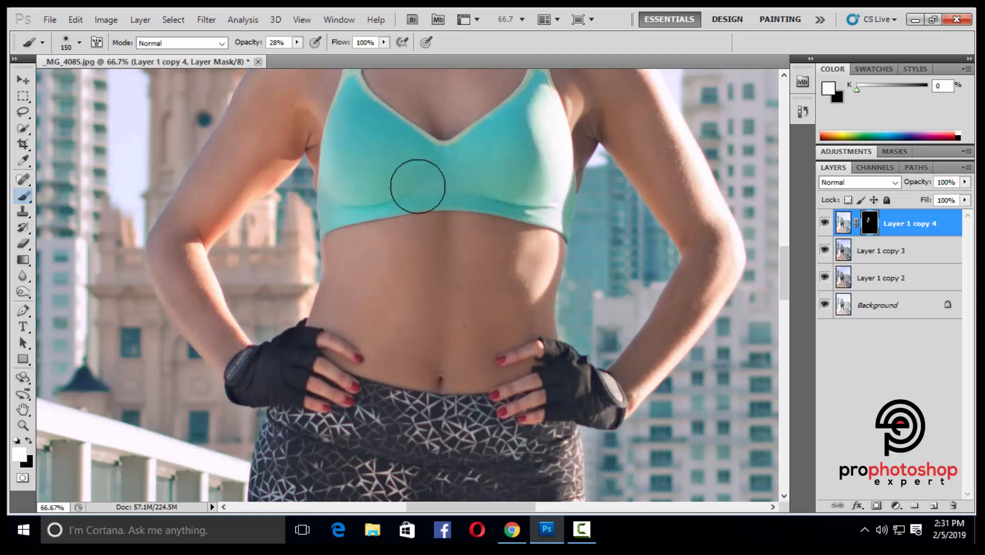
# Touch up the mask on the woman's forearm with an 80 px brush and enlarge the brush to 250 px
pyautogui.scroll(-1, 418, 187)
pyautogui.hotkey('ctrl', '-')
pyautogui.press(']')
pyautogui.press(']')
pyautogui.press(']')
pyautogui.press(']')
pyautogui.press(']')
pyautogui.press(']')
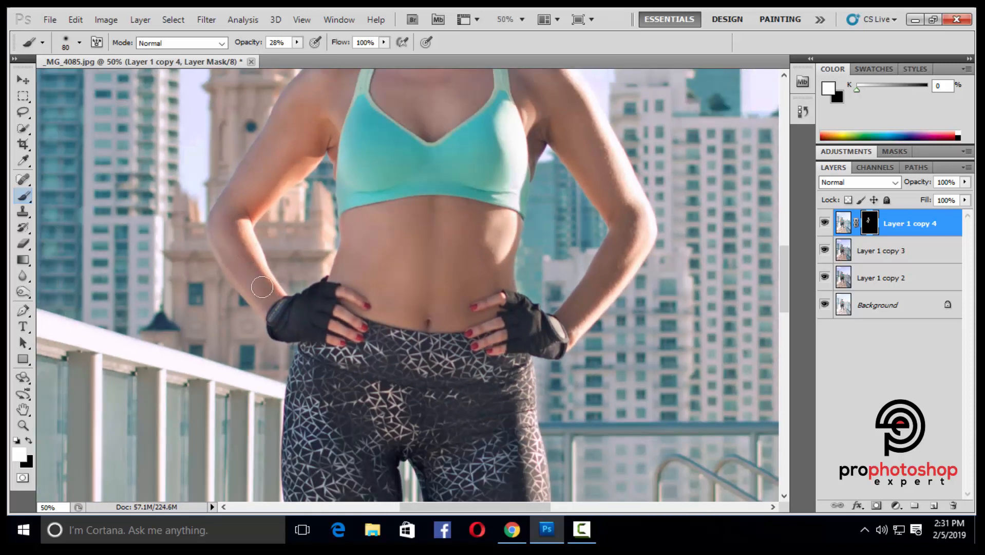
# Paint white on the mask over the woman's upper chest with the 250 px brush and reduce the brush to 175 px
pyautogui.scroll(1, 367, 322)
pyautogui.scroll(1, 442, 205)
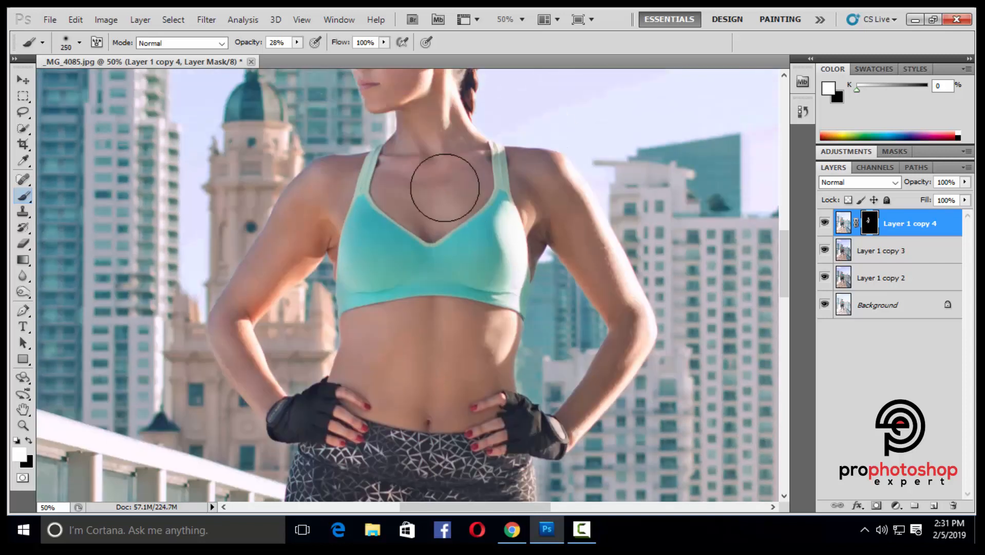
pyautogui.press('[')
pyautogui.press('[')
pyautogui.hotkey('ctrl', '+')
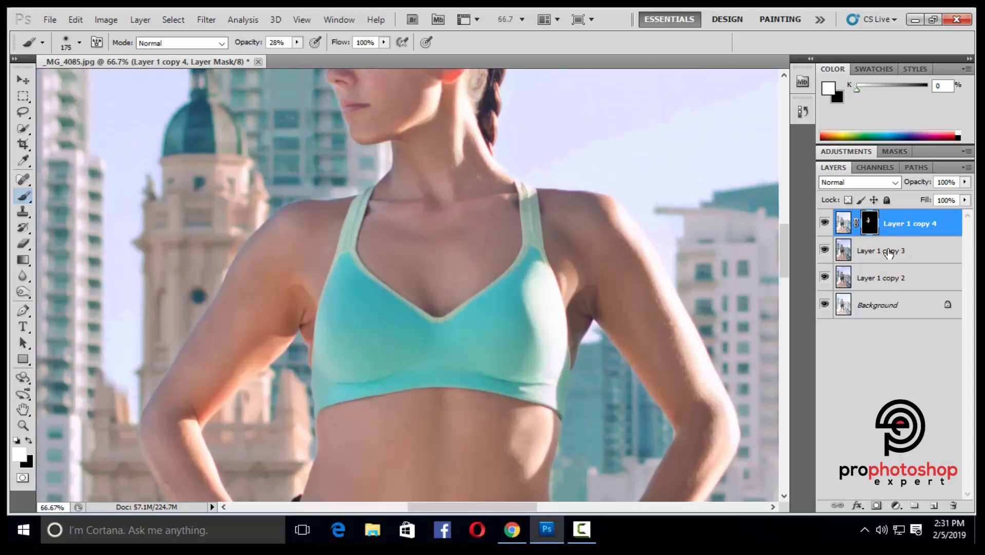
# Touch up the mask along the upper edge of the woman's shoulder with a 30 px brush
pyautogui.press(']')
pyautogui.press(']')
pyautogui.hotkey('ctrl', '+')
pyautogui.hotkey('ctrl', '+')
pyautogui.press('[')
pyautogui.press('[')
pyautogui.press('[')
pyautogui.press('[')
pyautogui.press('[')
pyautogui.press('[')
pyautogui.press('[')
pyautogui.press('[')
pyautogui.press('[')
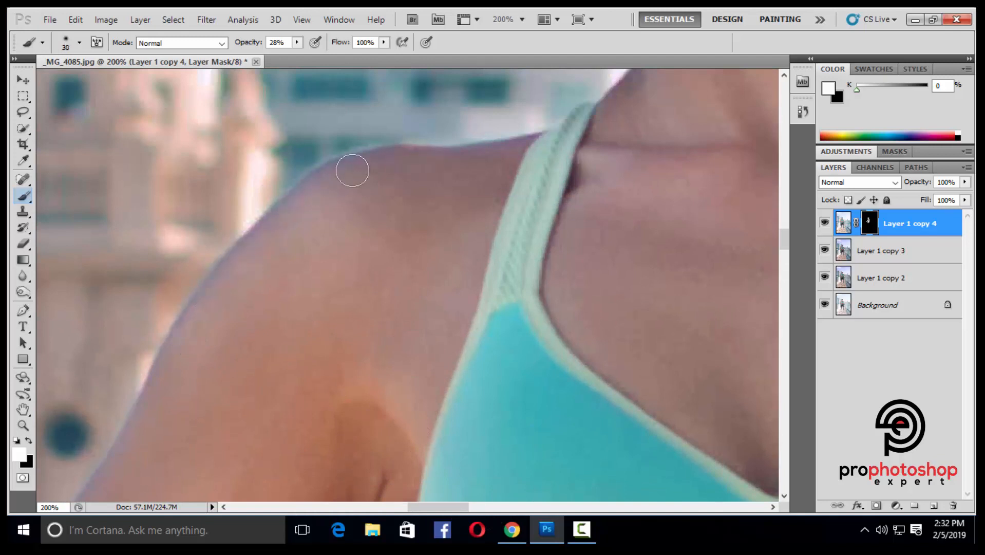
# Paint white on the mask along the woman's upper arm with a 50 px brush and reduce the brush to 45 px
pyautogui.hotkey('ctrl', '-')
pyautogui.scroll(-3, 410, 204)
pyautogui.press(']')
pyautogui.press(']')
pyautogui.moveTo(301, 235); pyautogui.dragTo(292, 217)
pyautogui.scroll(1, 272, 242)
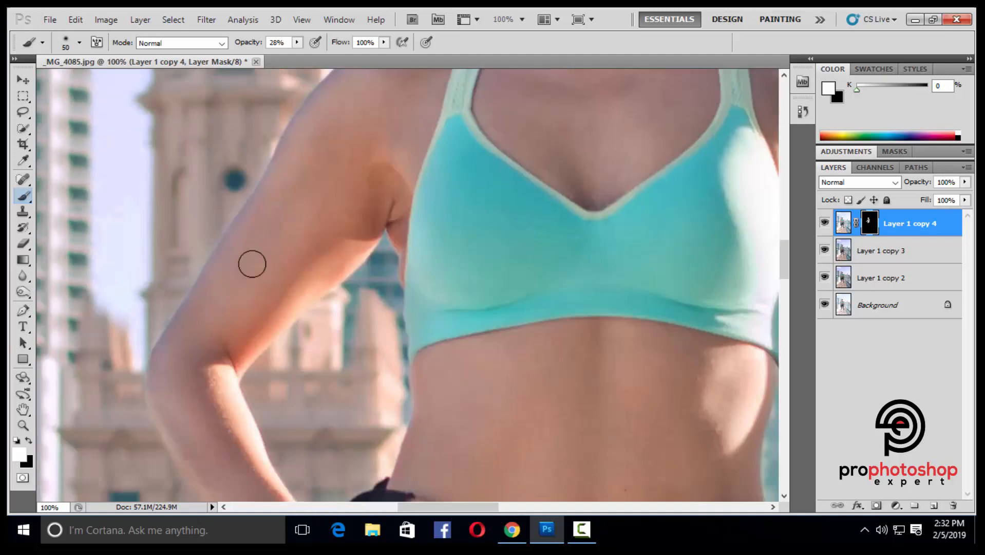
pyautogui.scroll(-2, 190, 315)
pyautogui.scroll(2, 213, 266)
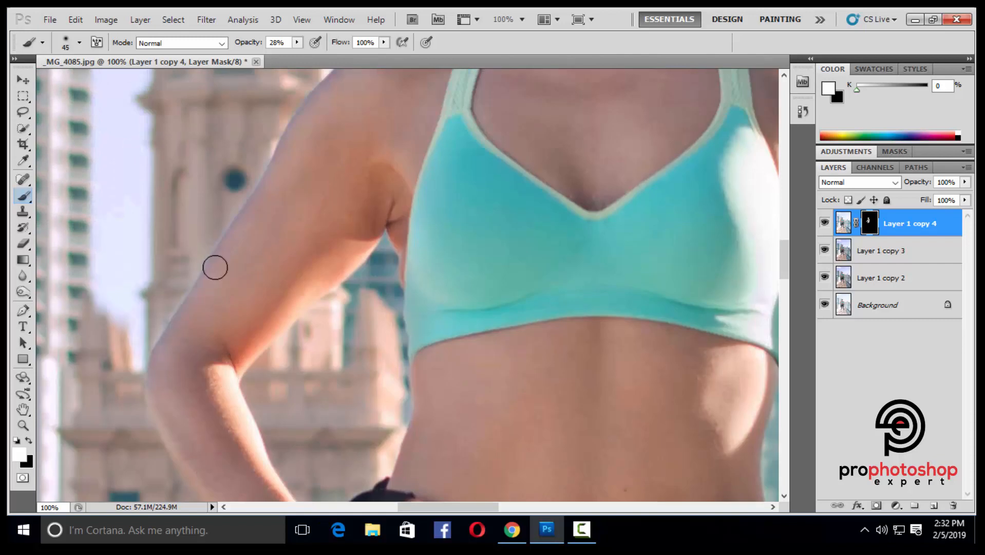
# Enlarge the brush to 60 px and 80 px and touch up the mask on the woman's shoulders
pyautogui.scroll(2, 283, 269)
pyautogui.press(']')
pyautogui.press(']')
pyautogui.scroll(2, 409, 152)
pyautogui.hotkey('ctrl', '-')
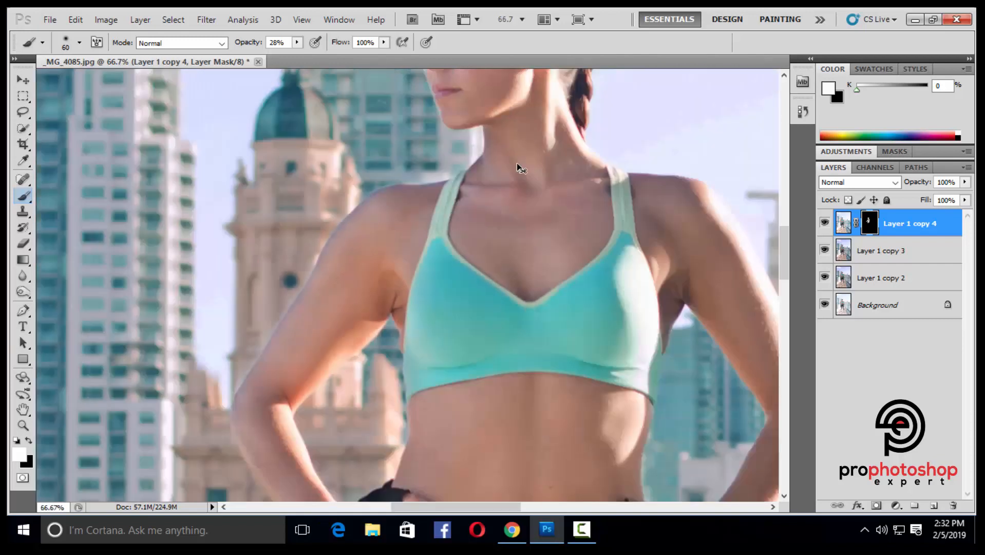
pyautogui.hotkey('ctrl', '-')
pyautogui.press(']')
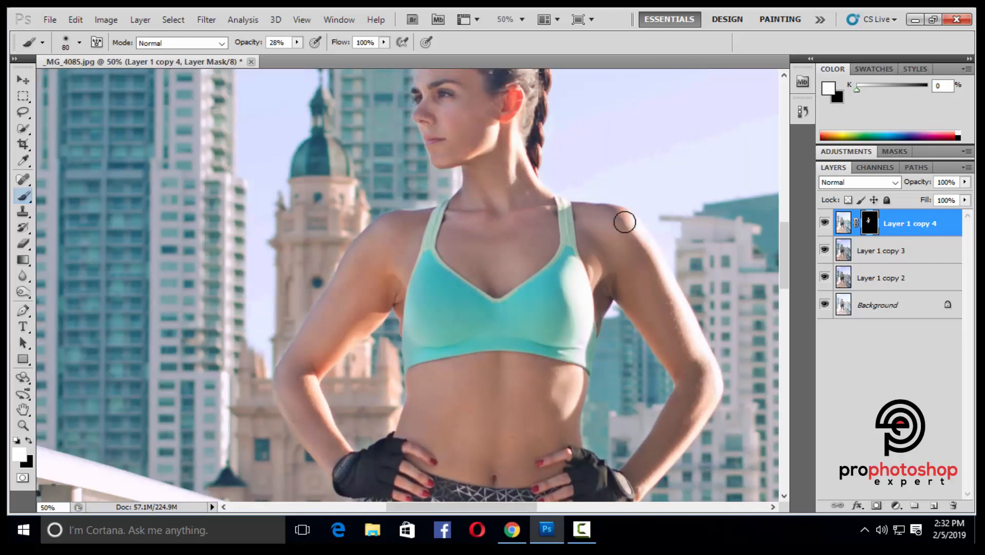
# Paint white on the mask over the arm, midriff and shoulder with brushes between 100 px and 200 px
pyautogui.scroll(-2, 655, 286)
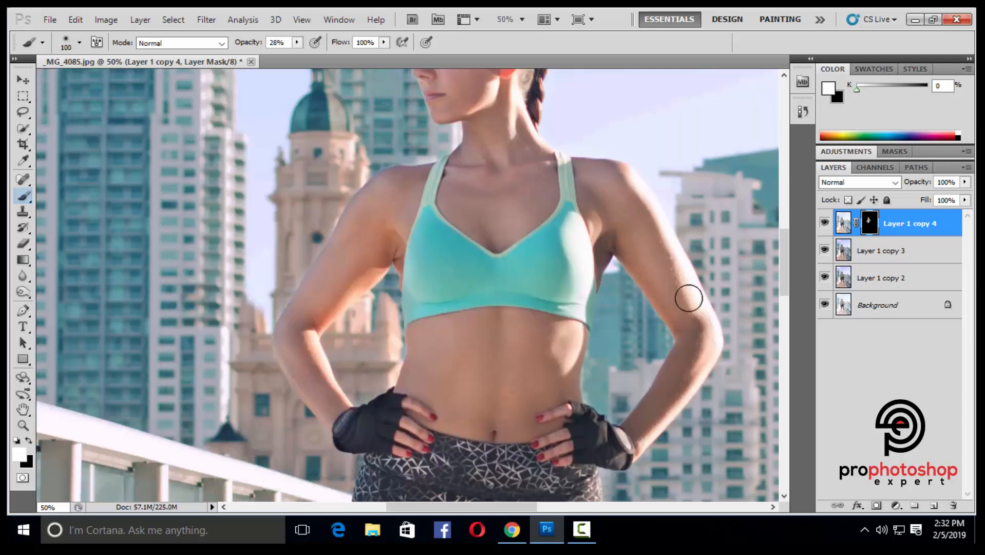
pyautogui.scroll(-2, 674, 328)
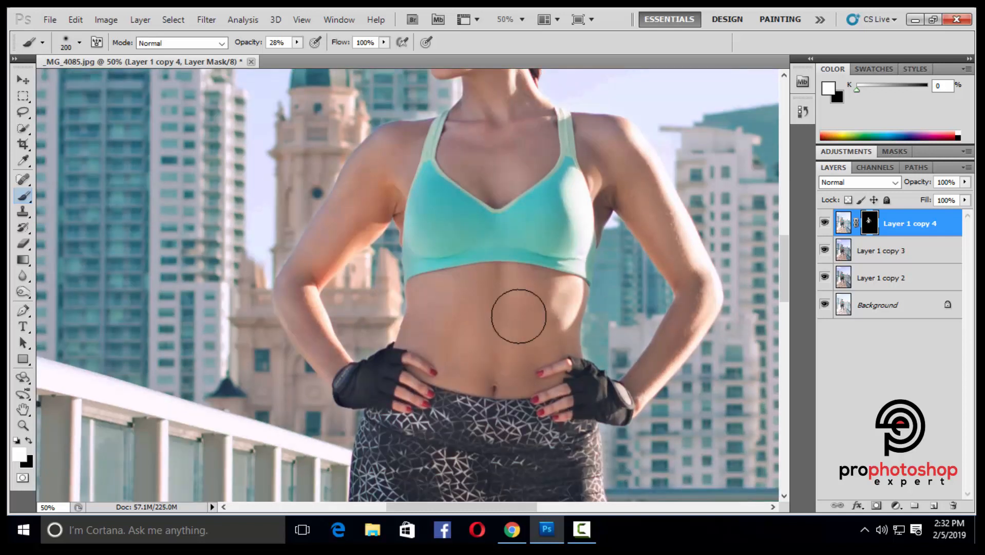
pyautogui.scroll(3, 534, 308)
pyautogui.scroll(-2, 565, 210)
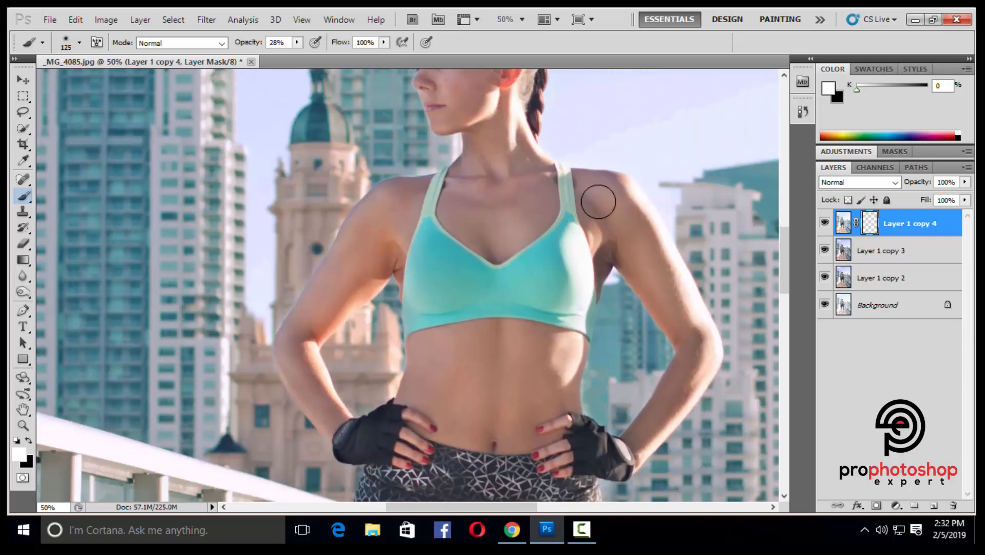
# Touch up the mask on the woman's face with a 150 px brush and on her neck with a 70 px brush
pyautogui.scroll(3, 586, 215)
pyautogui.press('[')
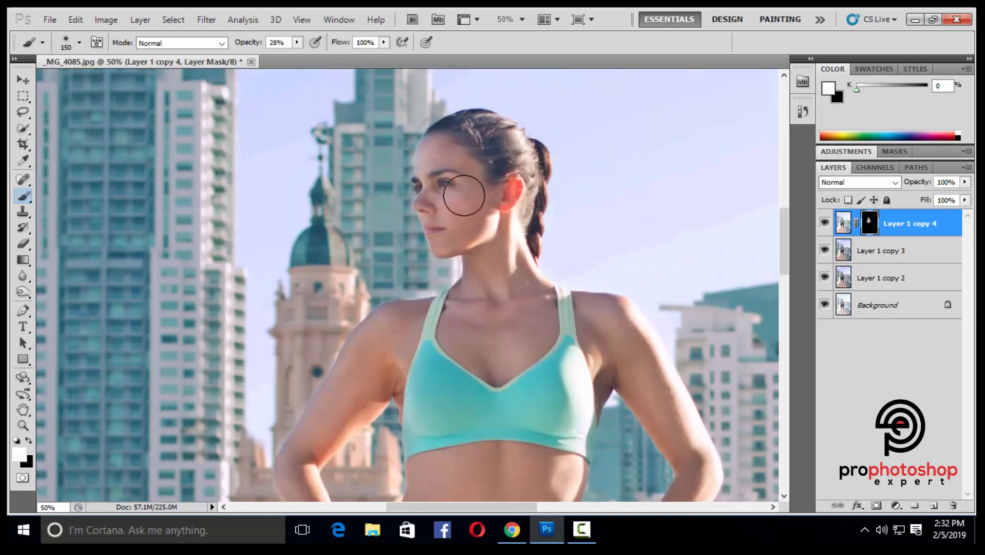
pyautogui.press('[')
pyautogui.hotkey('ctrl', '=')
pyautogui.press('[')
pyautogui.press('[')
pyautogui.press('[')
pyautogui.press('[')
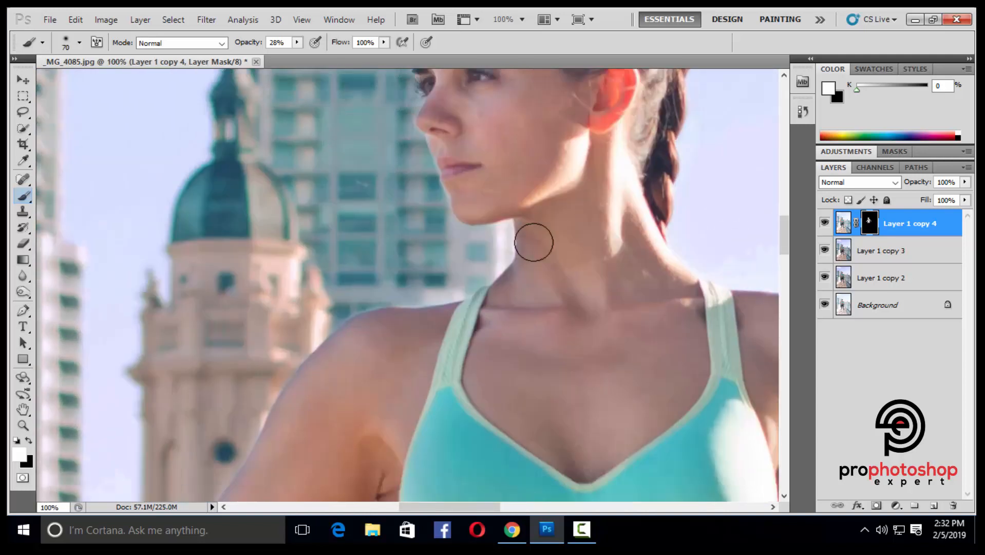
pyautogui.hotkey('ctrl', '-')
pyautogui.scroll(-3, 513, 283)
pyautogui.hotkey('ctrl', '-')
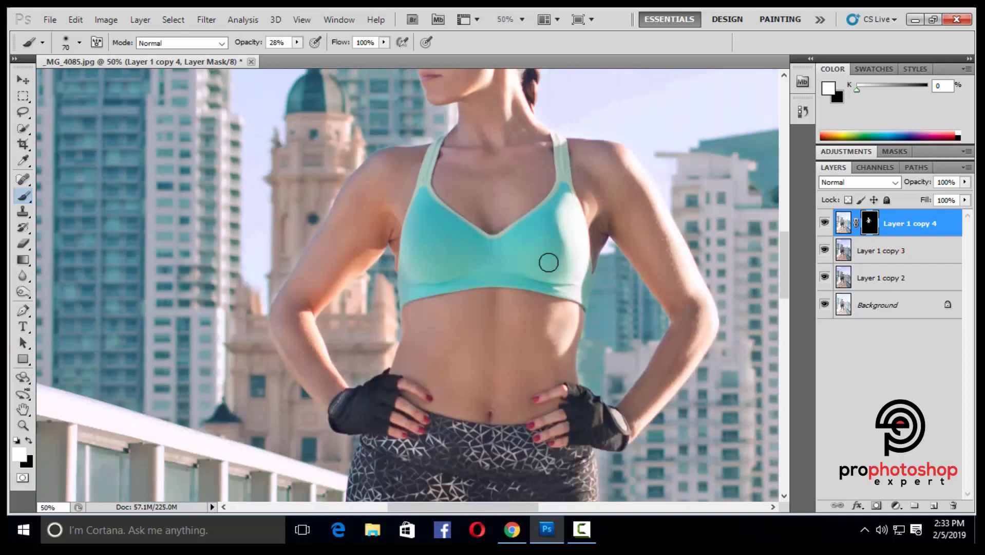
# Set the brush to 43% opacity and 200 px and paint white on the mask over the woman's leggings
pyautogui.press(']')
pyautogui.press(']')
pyautogui.press(']')
pyautogui.press(']')
pyautogui.press(']')
pyautogui.press(']')
pyautogui.scroll(-3, 548, 334)
pyautogui.hotkey('ctrl', '-')
pyautogui.scroll(-2, 589, 231)
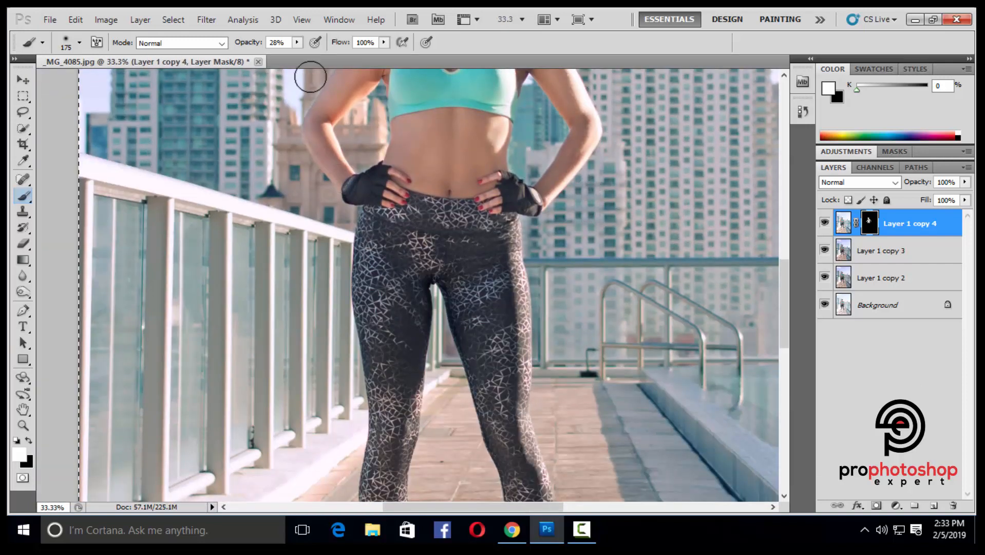
pyautogui.press('4')
pyautogui.press('3')
pyautogui.scroll(-3, 392, 176)
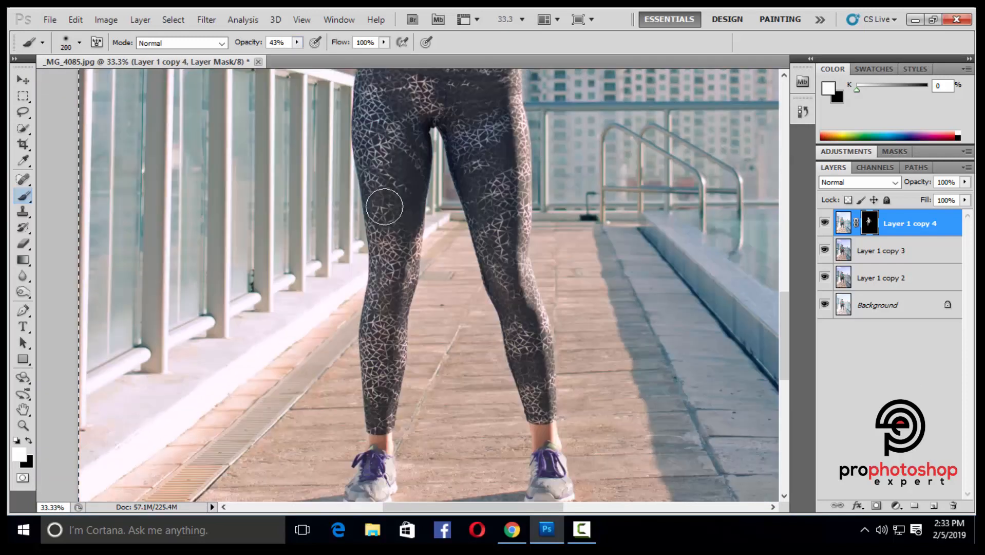
# Paint white on the mask down one lower leg and over its shoe, reducing the brush to 125 px
pyautogui.press('[')
pyautogui.moveTo(378, 209)
pyautogui.mouseDown()
pyautogui.moveTo(384, 300)
pyautogui.moveTo(385, 248)
pyautogui.moveTo(378, 270)
pyautogui.mouseUp()
pyautogui.scroll(-1, 392, 243)
pyautogui.press('[')
pyautogui.press('[')
pyautogui.scroll(-1, 378, 270)
pyautogui.moveTo(355, 369); pyautogui.dragTo(382, 335)
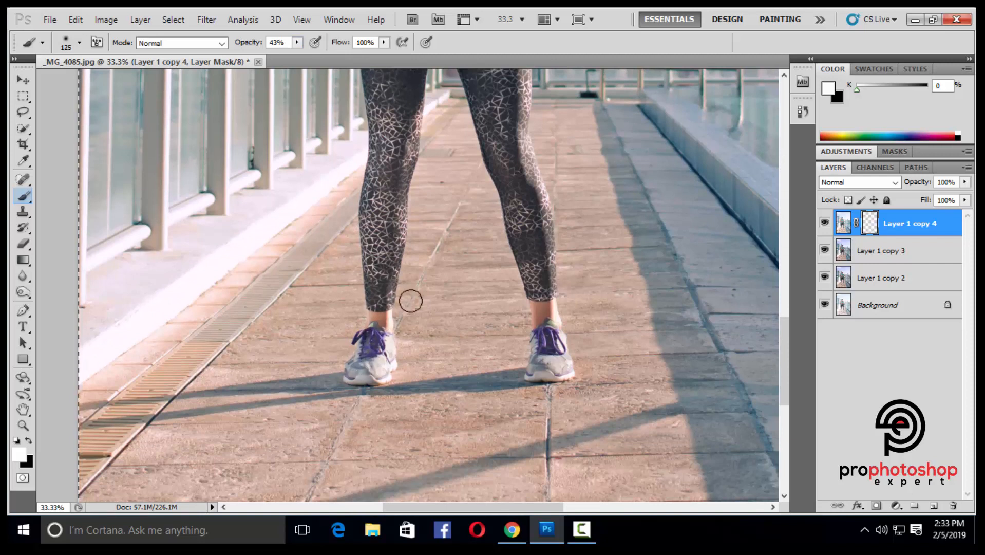
# Paint white on the mask over the woman's other shoe with the 125 px brush
pyautogui.scroll(1, 409, 300)
pyautogui.scroll(-2, 534, 266)
pyautogui.moveTo(542, 356); pyautogui.dragTo(552, 324)
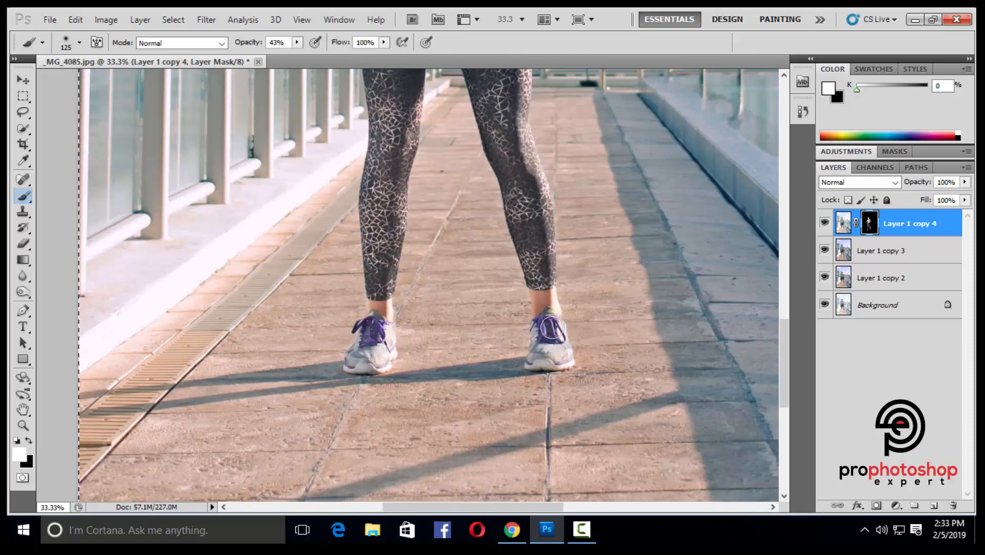
# Paint white on the mask over the leggings with a 175 px brush and enlarge the brush to 400 px
pyautogui.scroll(4, 534, 267)
pyautogui.press(']')
pyautogui.press(']')
pyautogui.press(']')
pyautogui.scroll(-2, 482, 205)
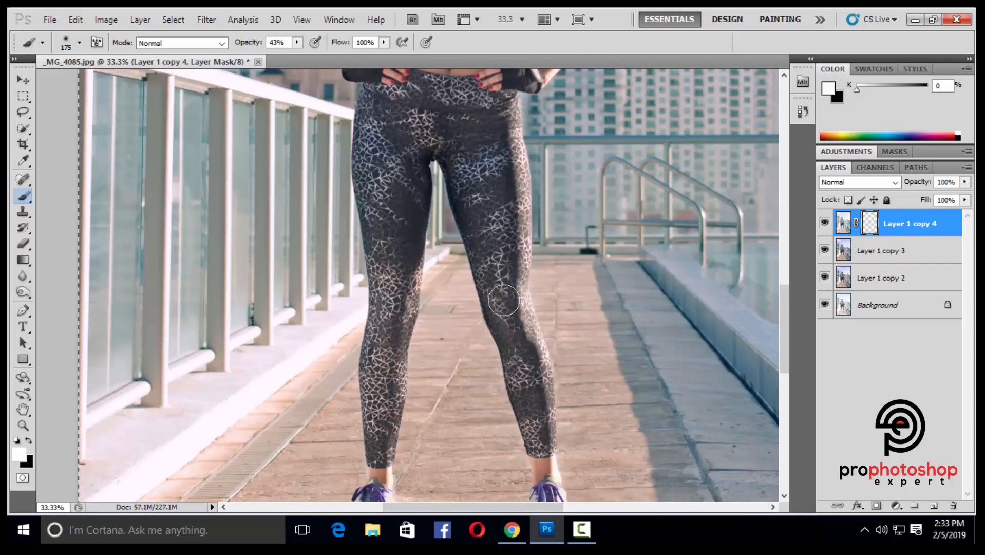
pyautogui.scroll(3, 481, 220)
pyautogui.press(']')
pyautogui.press(']')
pyautogui.hotkey('ctrl', '-')
pyautogui.scroll(1, 457, 236)
pyautogui.press(']')
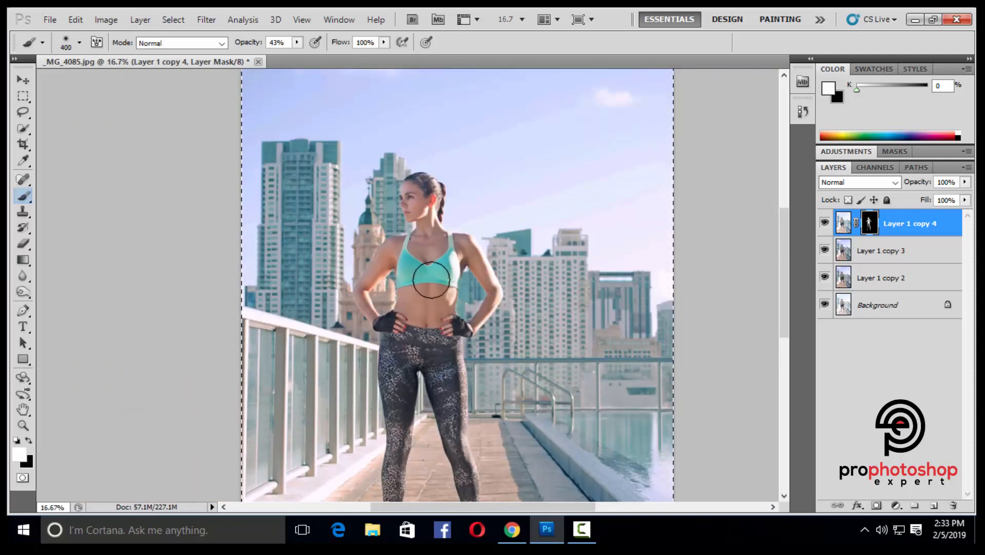
# Compare the photo with and without Layer 1 copy 4 by toggling its visibility
pyautogui.hotkey('ctrl', '+')
pyautogui.scroll(-1, 588, 230)
pyautogui.hotkey('ctrl', '-')
pyautogui.click(825, 225)
pyautogui.click(824, 225)
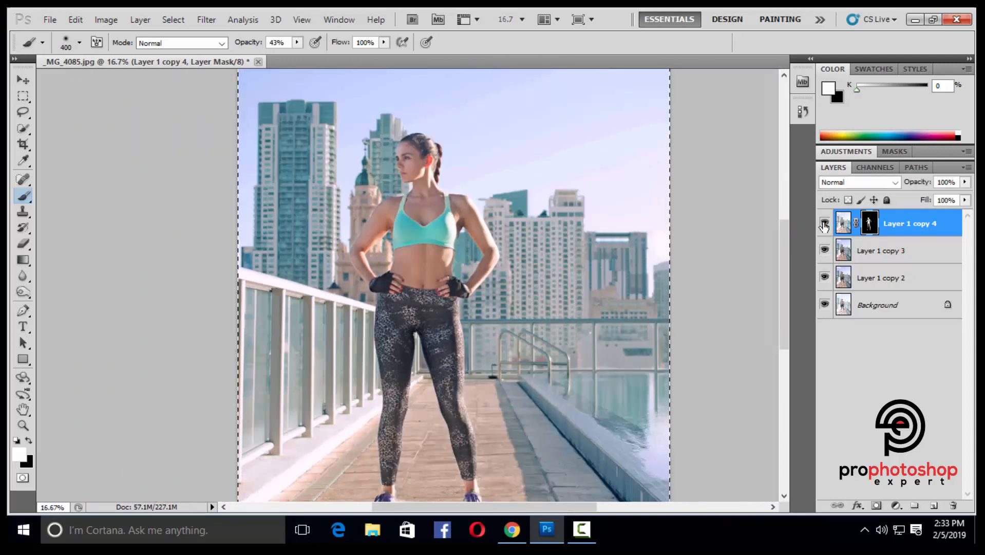
pyautogui.hotkey('ctrl', '-')
# Apply Selective Color to the image of Layer 1 copy 4 with Black at +3% for Neutrals
pyautogui.click(842, 236)
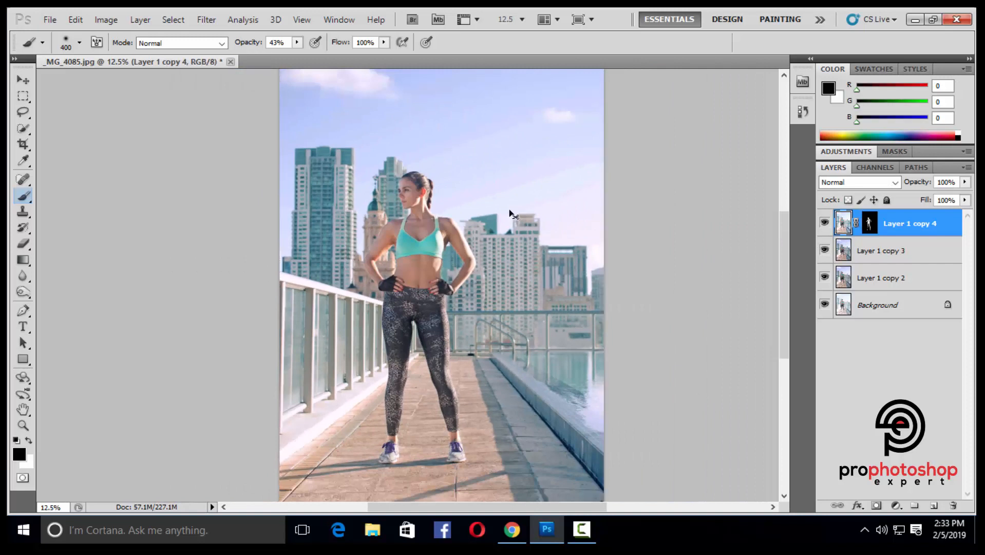
pyautogui.hotkey('ctrl', '+')
pyautogui.hotkey('ctrl', '+')
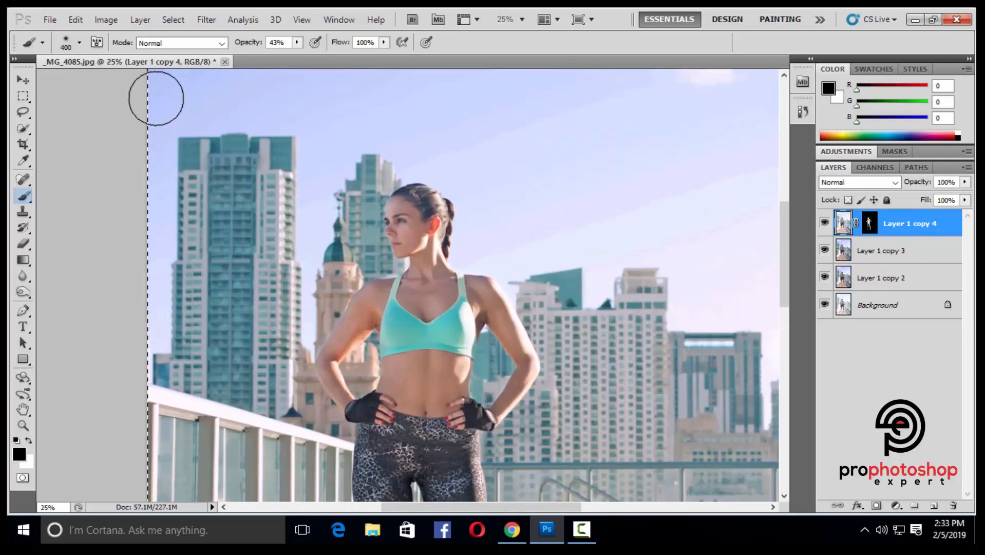
pyautogui.click(104, 19)
pyautogui.moveTo(134, 60)
pyautogui.click(308, 243)
pyautogui.moveTo(489, 109); pyautogui.dragTo(681, 61)
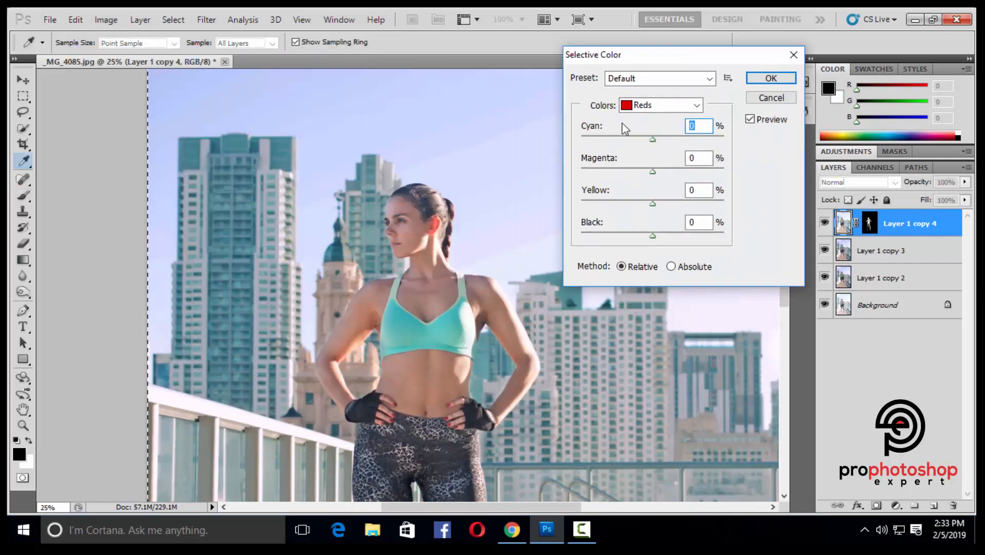
pyautogui.click(660, 105)
pyautogui.click(660, 214)
pyautogui.click(657, 237)
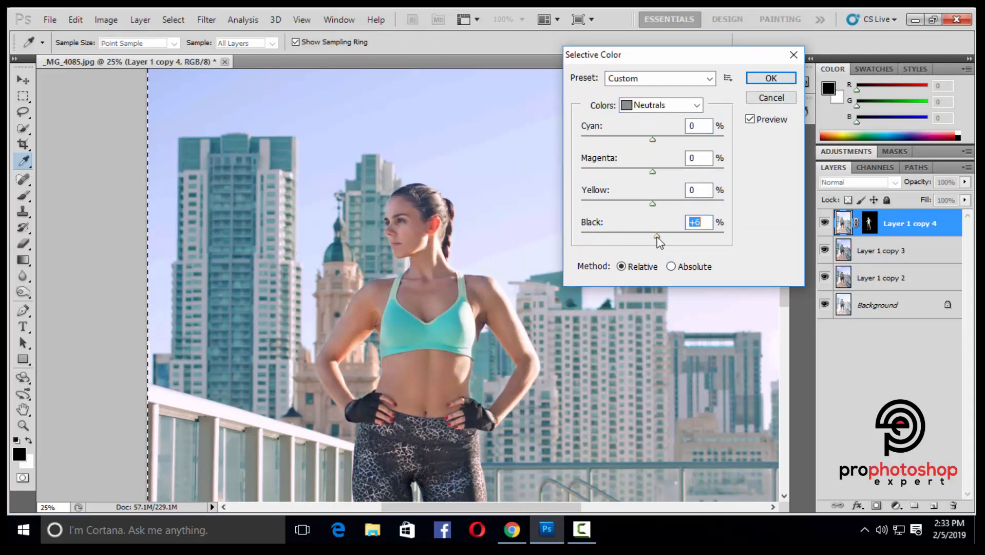
pyautogui.moveTo(657, 237); pyautogui.dragTo(656, 237)
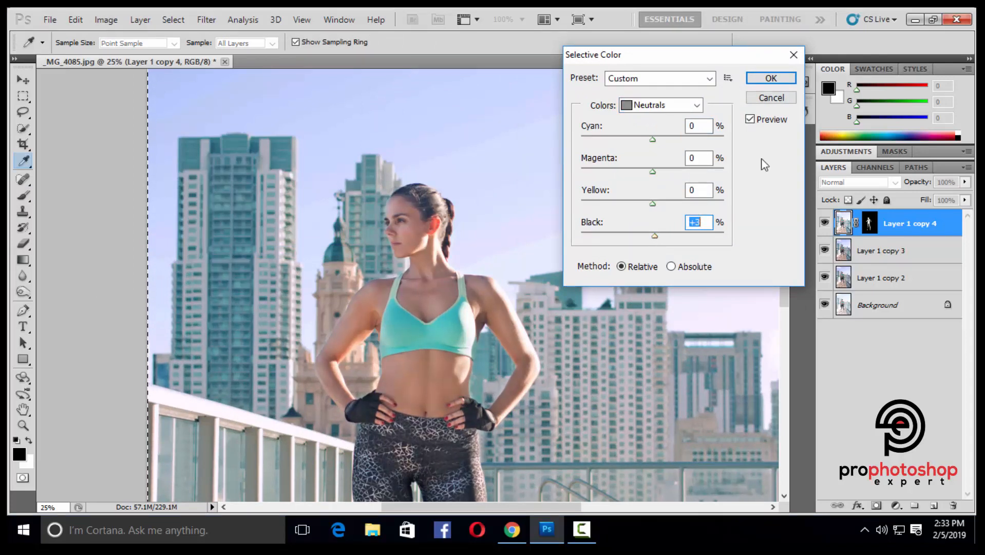
pyautogui.click(771, 78)
# Switch to the Rectangular Marquee tool and deselect the active selection
pyautogui.press('b')
pyautogui.hotkey('ctrl', '-')
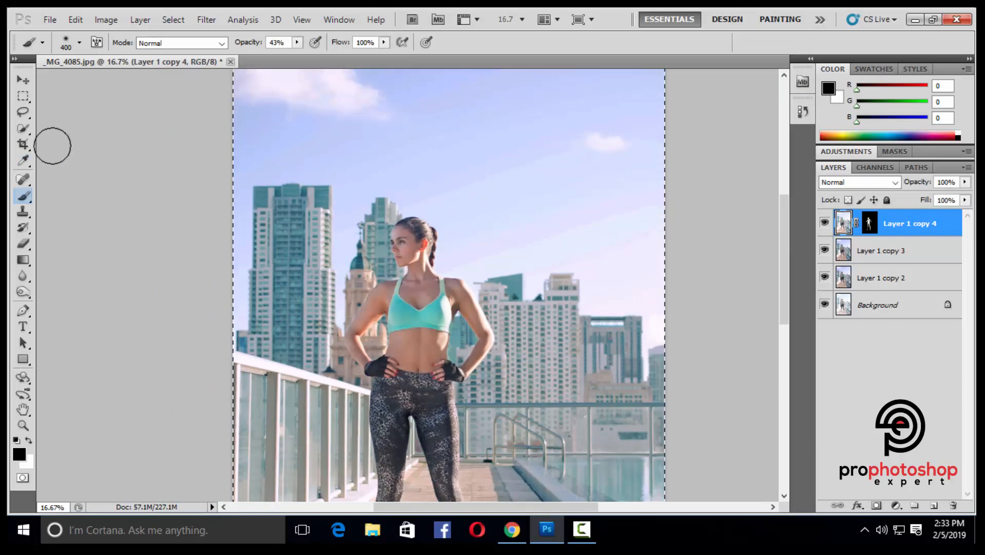
pyautogui.click(23, 96)
pyautogui.hotkey('ctrl', 'd')
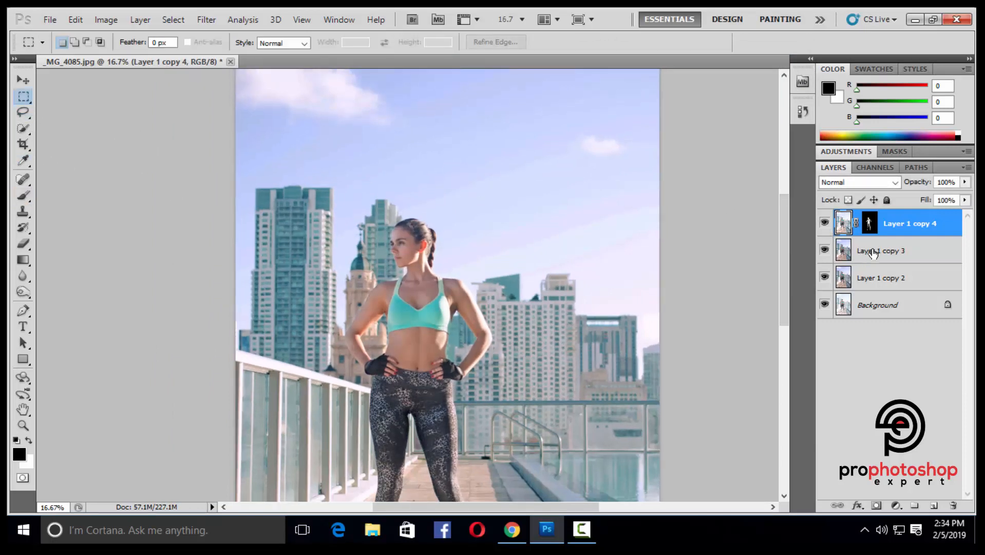
# Reduce the opacity of Layer 1 copy 4 to 78% and toggle its visibility to compare the result
pyautogui.hotkey('ctrl', '-')
pyautogui.moveTo(965, 186); pyautogui.dragTo(950, 193)
pyautogui.click(824, 225)
pyautogui.click(824, 224)
pyautogui.hotkey('ctrl', '-')
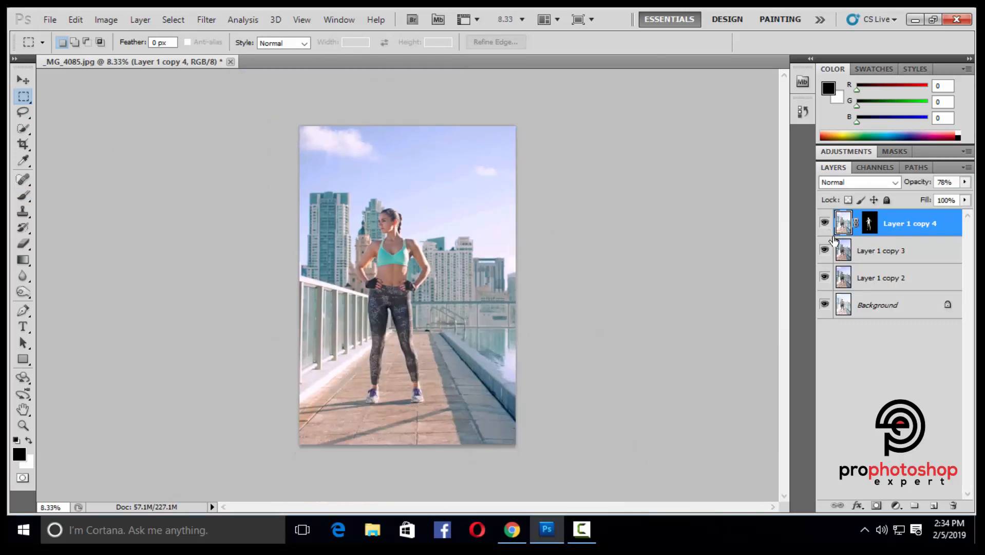
# Merge Layer 1 copy 4 with Layer 1 copy 3
pyautogui.hotkey('ctrl', '+')
pyautogui.keyDown('ctrl'); pyautogui.click(873, 253); pyautogui.keyUp('ctrl')
pyautogui.rightClick(873, 253)
pyautogui.click(763, 473)
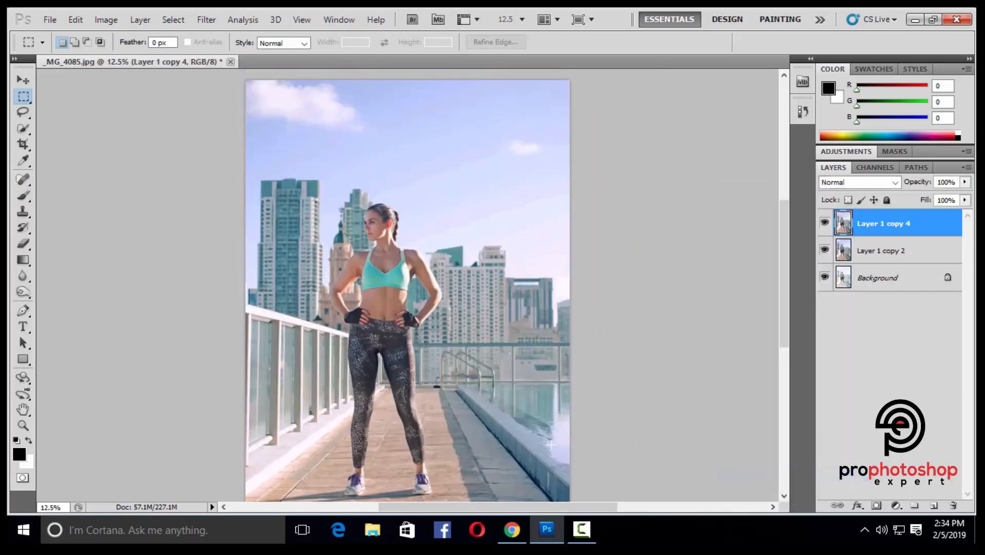
# Duplicate the merged layer and apply Brightness/Contrast to the copy with brightness 8 and contrast 13
pyautogui.hotkey('ctrl', '-')
pyautogui.hotkey('ctrl', 'j')
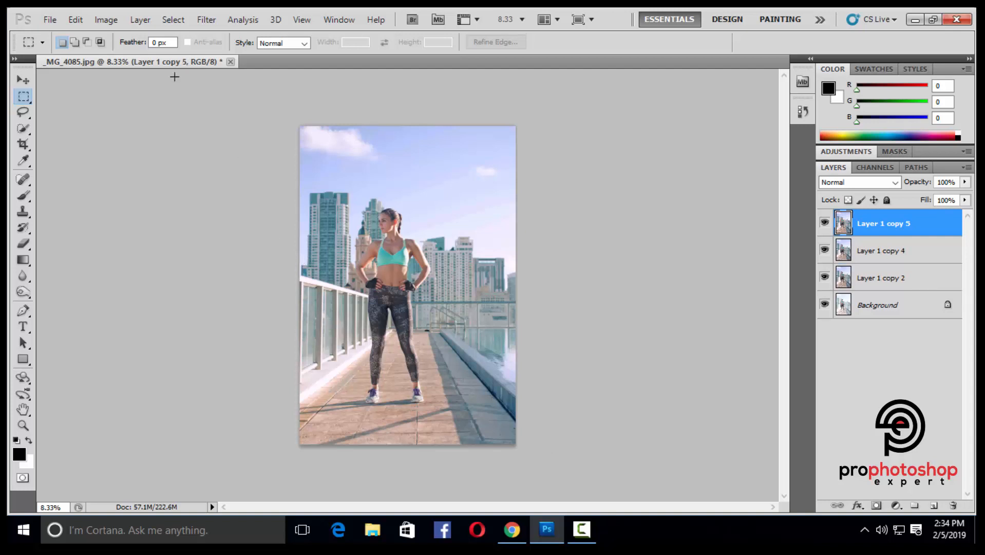
pyautogui.click(106, 19)
pyautogui.moveTo(132, 53)
pyautogui.click(319, 53)
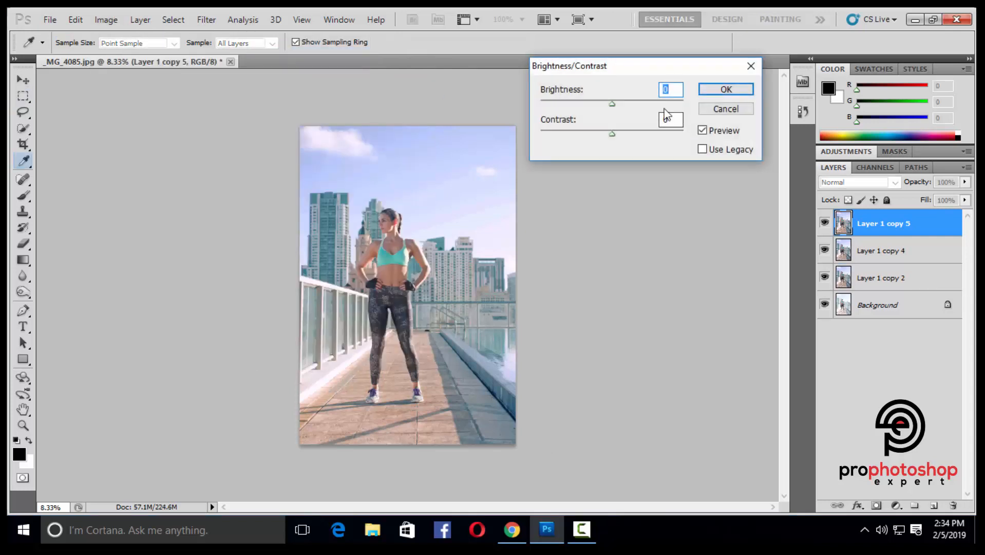
pyautogui.moveTo(618, 103); pyautogui.dragTo(615, 103)
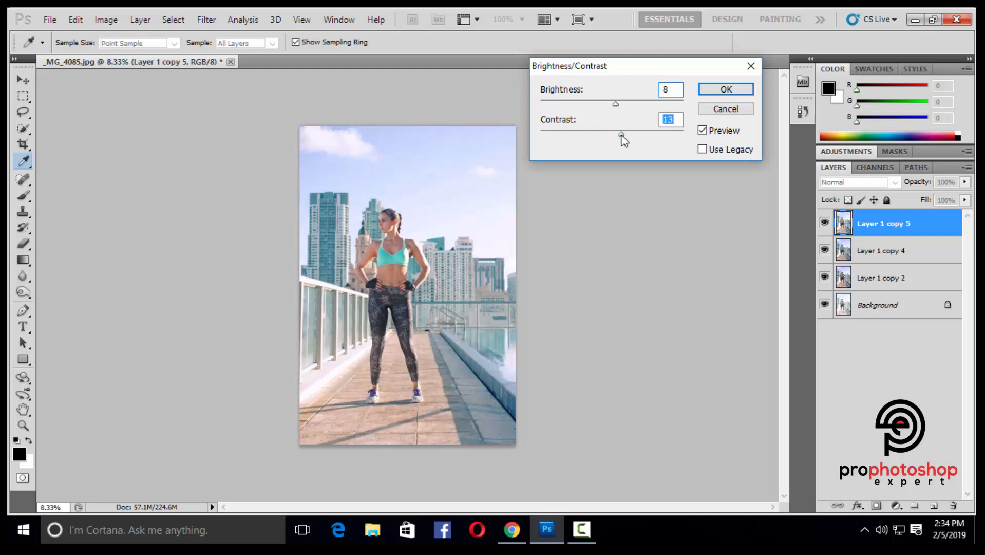
pyautogui.press('Return')
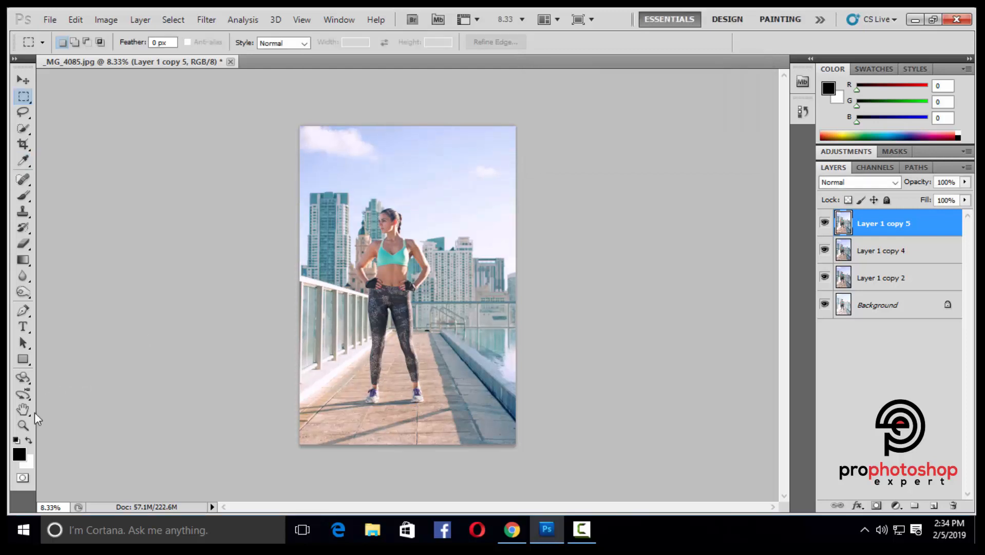
# Zoom in on the woman's upper body and compare the photo with and without Layer 1 copy 5
pyautogui.click(23, 426)
pyautogui.click(352, 230)
pyautogui.click(444, 250)
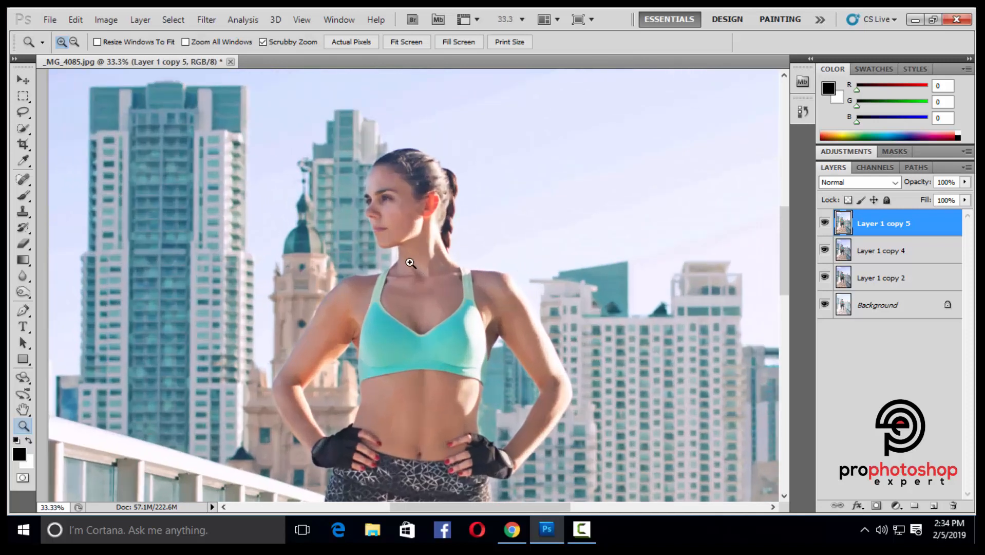
pyautogui.click(824, 223)
pyautogui.click(824, 223)
pyautogui.click(824, 223)
pyautogui.click(824, 223)
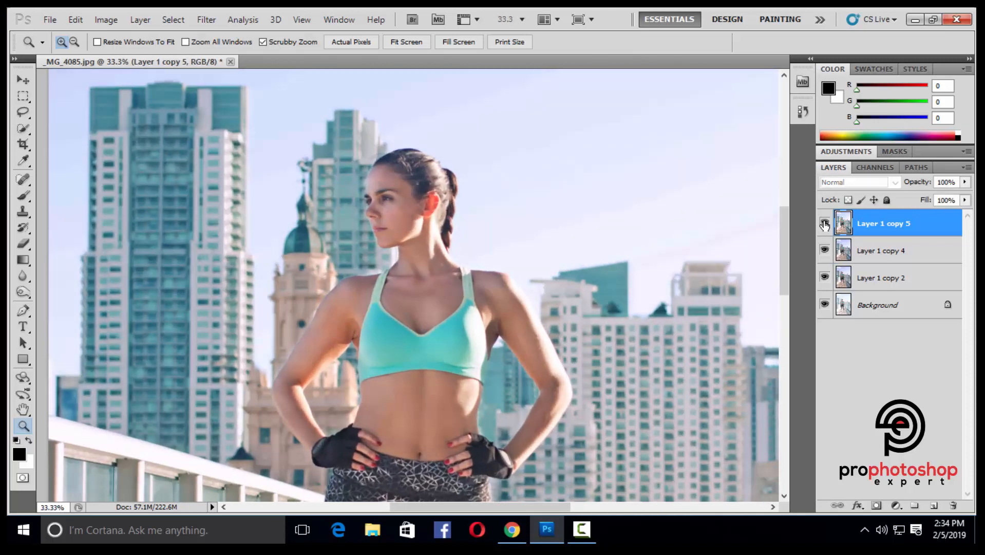
# Hide Layer 1 copy 4 and Layer 1 copy 2 and view the whole photo
pyautogui.click(824, 250)
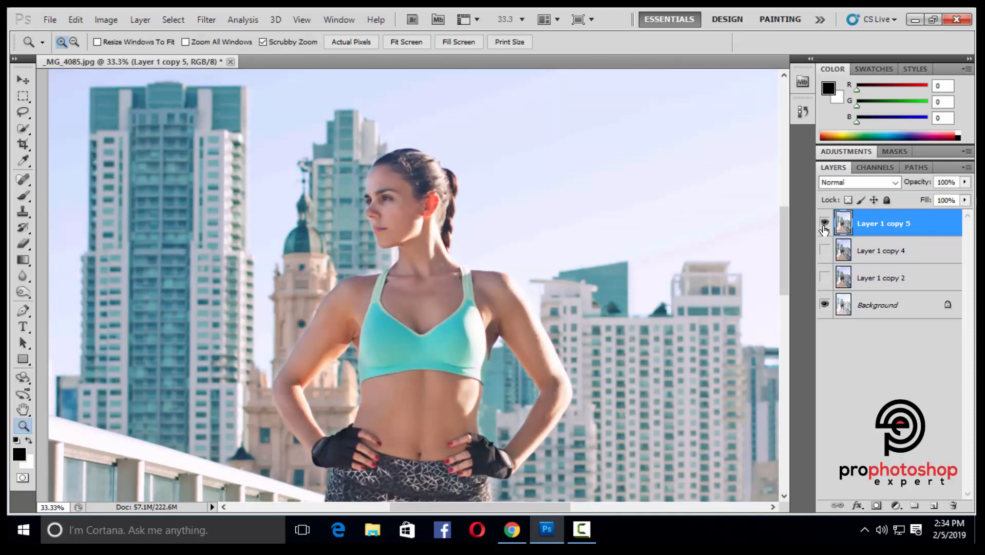
pyautogui.hotkey('ctrl', '-')
pyautogui.hotkey('ctrl', '-')
pyautogui.hotkey('ctrl', '-')
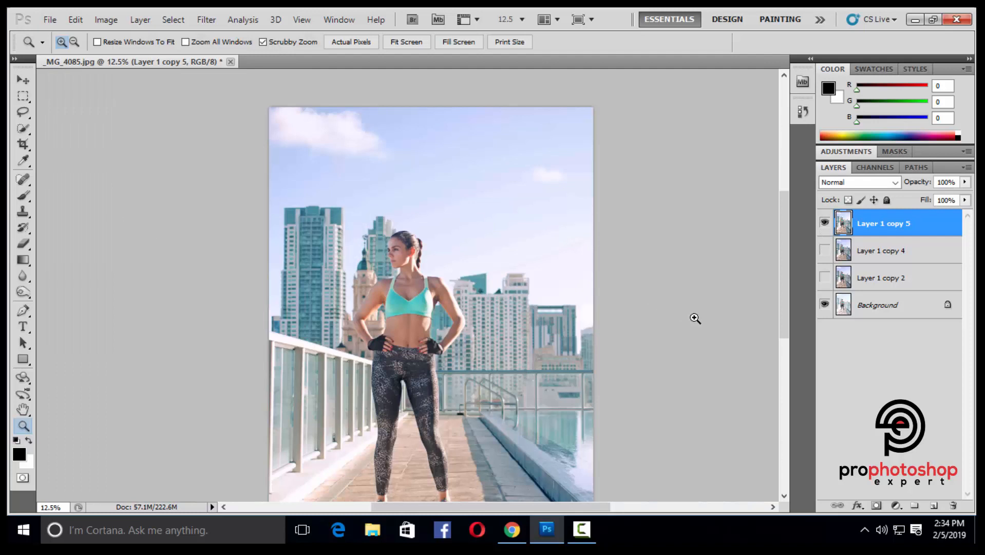
# Duplicate the Background layer and move the copy to the top of the layer stack
pyautogui.click(882, 307)
pyautogui.hotkey('ctrl', 'j')
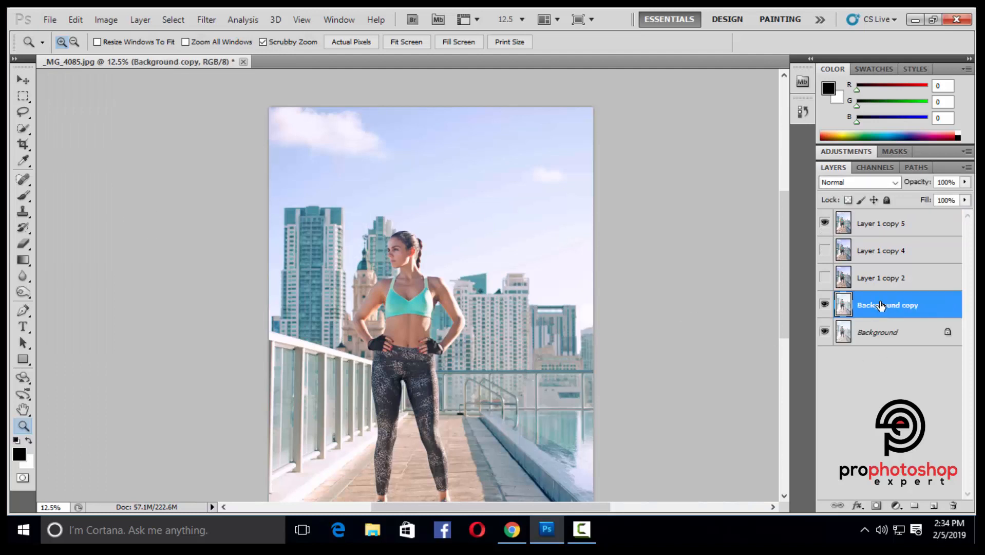
pyautogui.moveTo(879, 305); pyautogui.dragTo(870, 227)
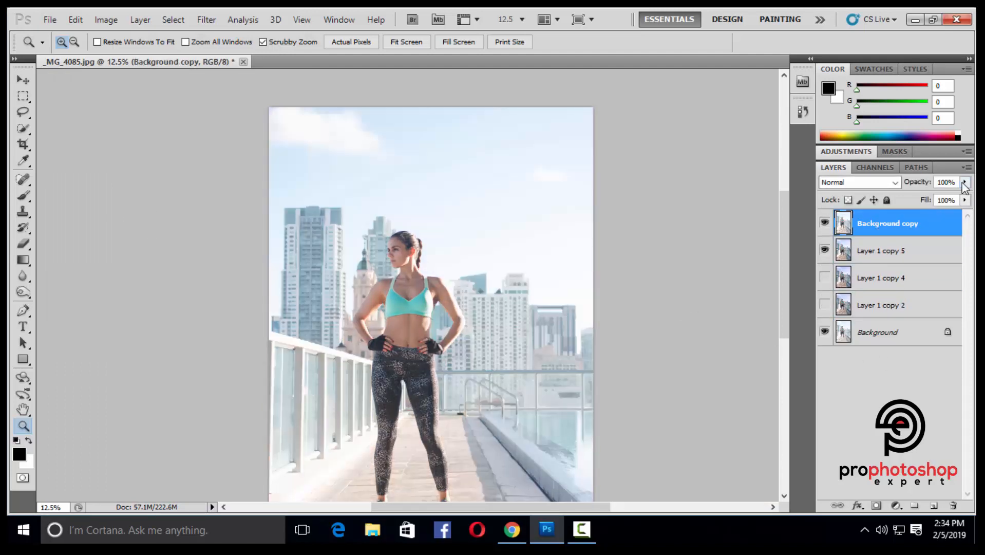
# Reduce the Background copy's opacity to 27% and compare the photo with and without it
pyautogui.click(964, 183)
pyautogui.click(900, 198)
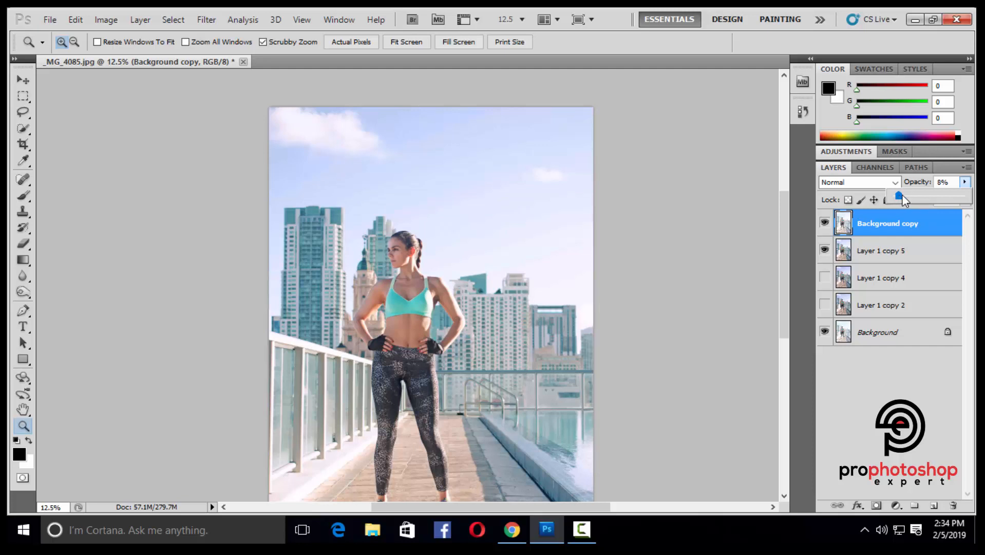
pyautogui.moveTo(902, 199); pyautogui.dragTo(917, 200)
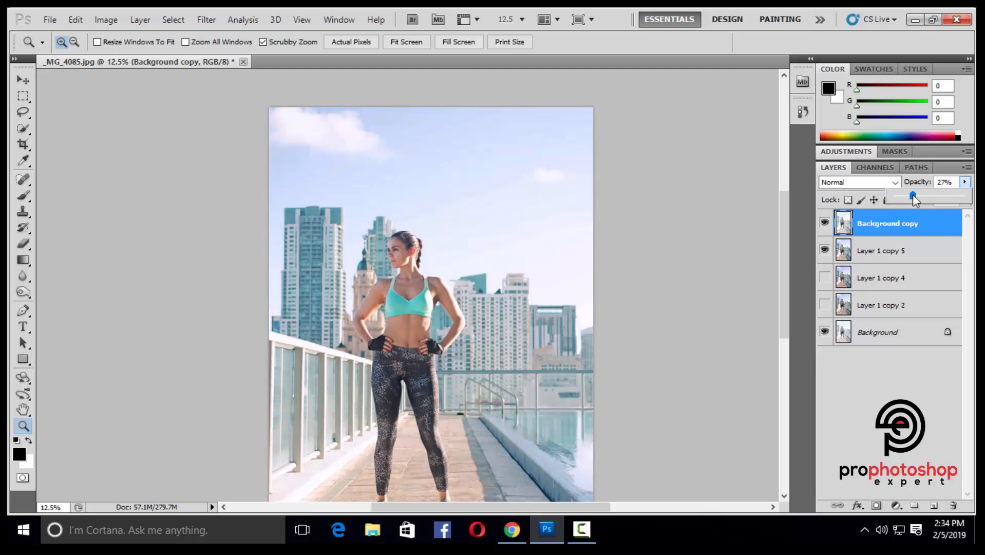
pyautogui.click(825, 224)
pyautogui.click(826, 224)
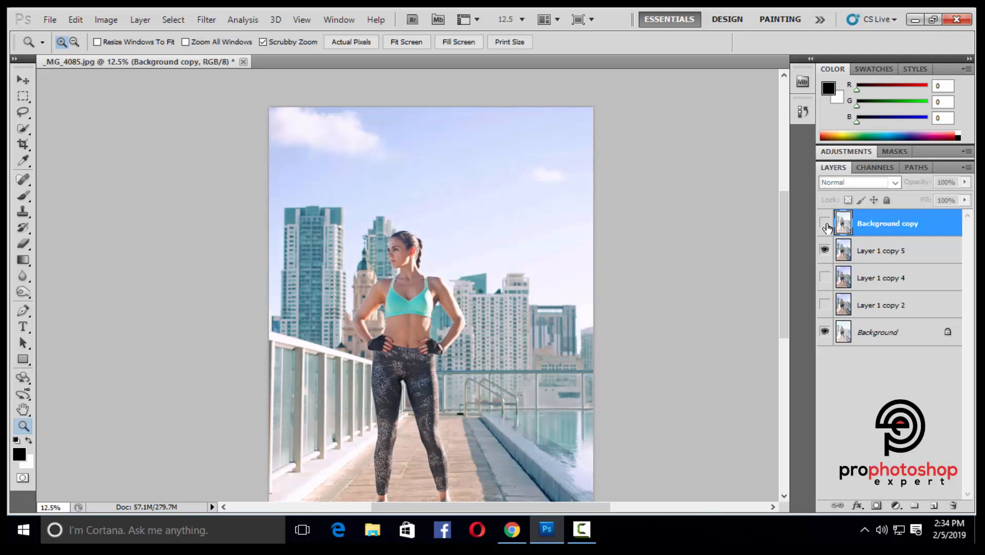
pyautogui.click(826, 223)
# Set the Background copy's opacity to 57%, judging it on the woman's upper body, and compare the photo with and without the layer
pyautogui.moveTo(416, 294); pyautogui.dragTo(556, 294)
pyautogui.click(965, 182)
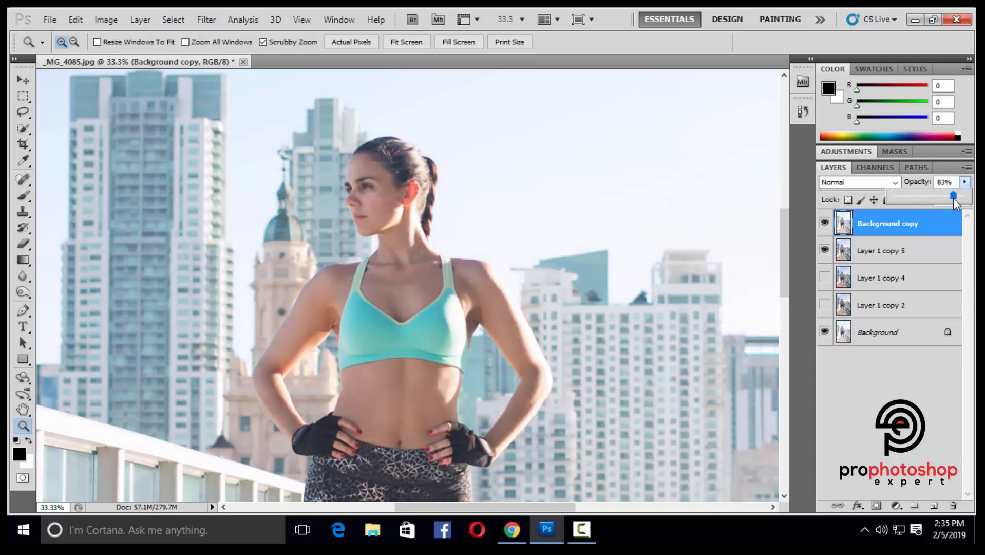
pyautogui.moveTo(938, 197)
pyautogui.mouseDown()
pyautogui.moveTo(889, 197)
pyautogui.moveTo(932, 205)
pyautogui.mouseUp()
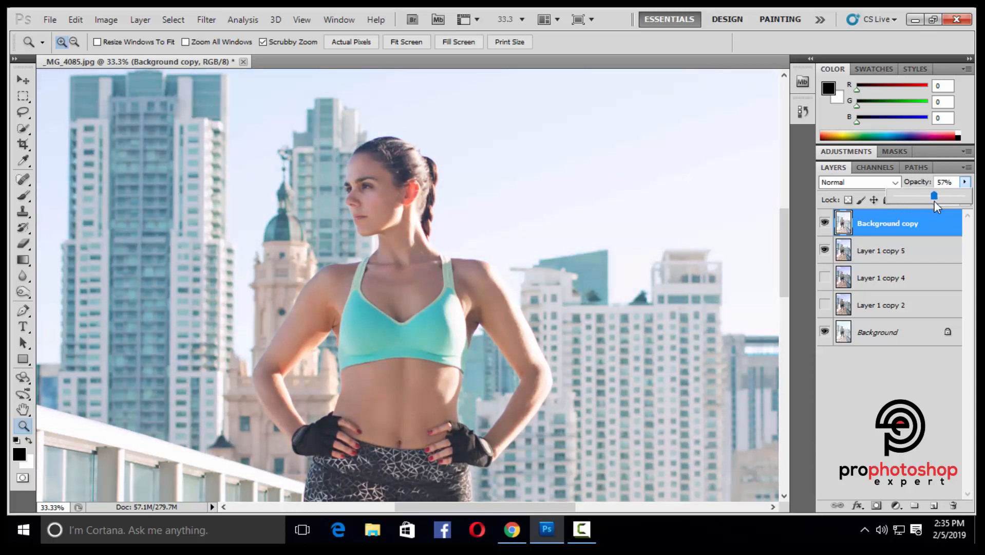
pyautogui.hotkey('ctrl', '-')
pyautogui.click(825, 222)
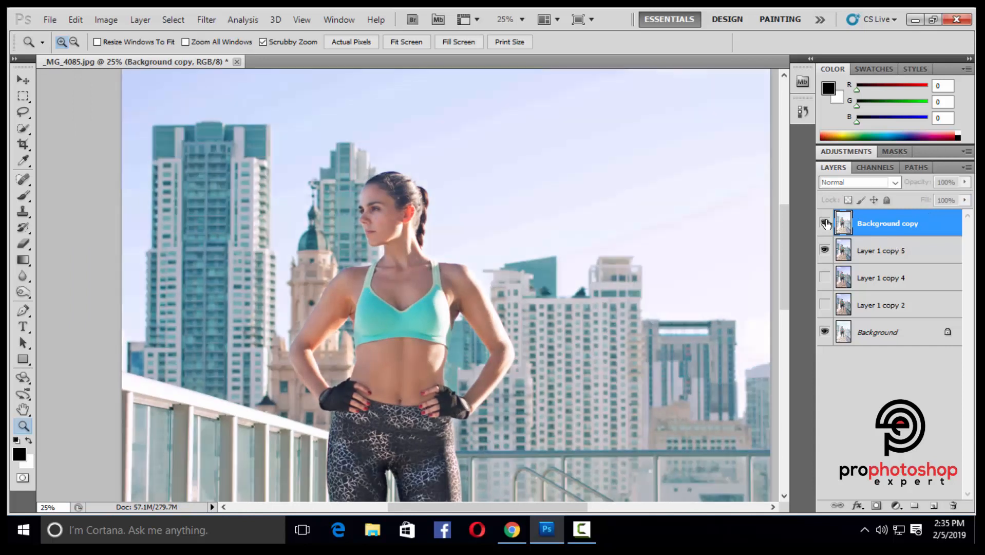
pyautogui.click(825, 222)
pyautogui.click(825, 222)
pyautogui.click(826, 222)
pyautogui.hotkey('ctrl', '-')
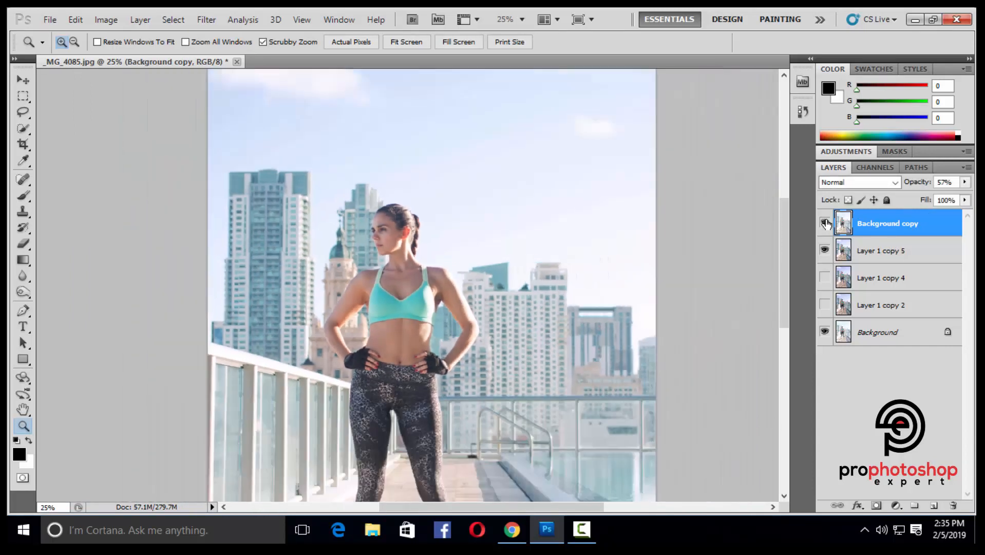
# Erase the Background copy over the sky using the Eraser at 100% opacity with a 1300 px brush
pyautogui.click(24, 243)
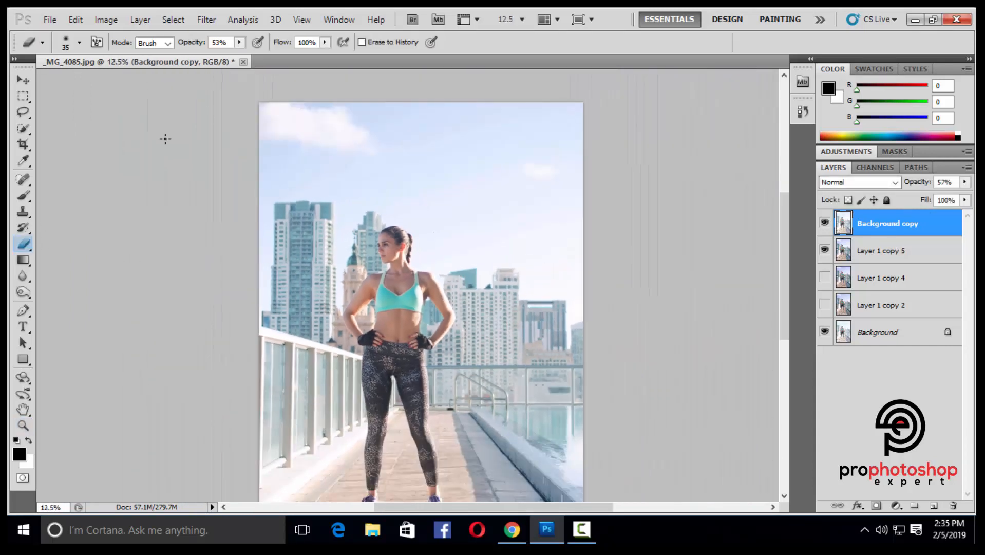
pyautogui.click(239, 42)
pyautogui.click(471, 96)
pyautogui.press(']')
pyautogui.press(']')
pyautogui.press(']')
pyautogui.press(']')
pyautogui.press(']')
pyautogui.press(']')
pyautogui.press(']')
pyautogui.press(']')
pyautogui.press(']')
pyautogui.press(']')
pyautogui.press(']')
pyautogui.press(']')
pyautogui.press(']')
pyautogui.press(']')
pyautogui.press(']')
pyautogui.press(']')
pyautogui.press(']')
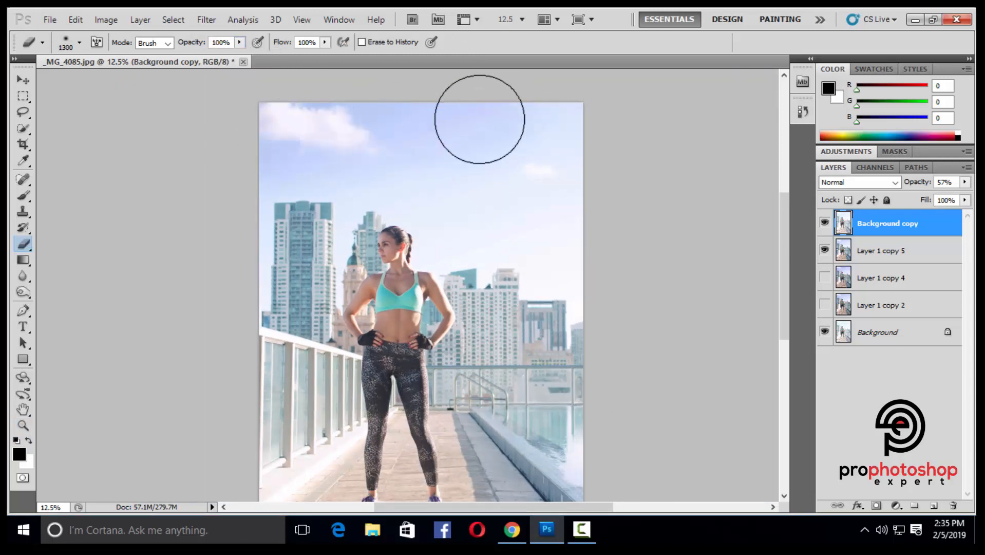
pyautogui.scroll(-1, 288, 215)
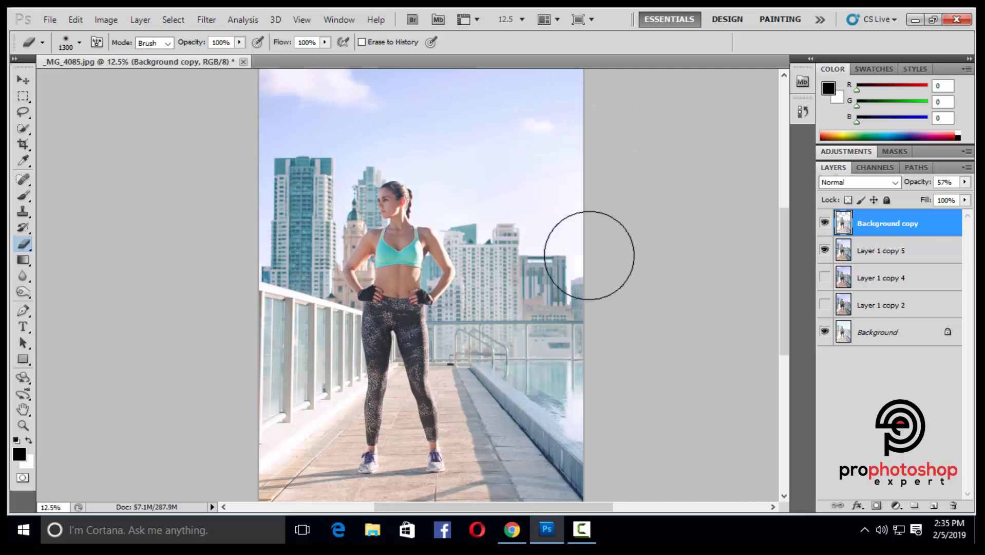
# Erase the Background copy over the pool, walkway and railing, reducing the eraser brush to 1100 and then 800 px
pyautogui.press('[')
pyautogui.press('[')
pyautogui.scroll(-1, 518, 303)
pyautogui.hotkey('ctrl', '+')
pyautogui.scroll(-3, 565, 328)
pyautogui.press('[')
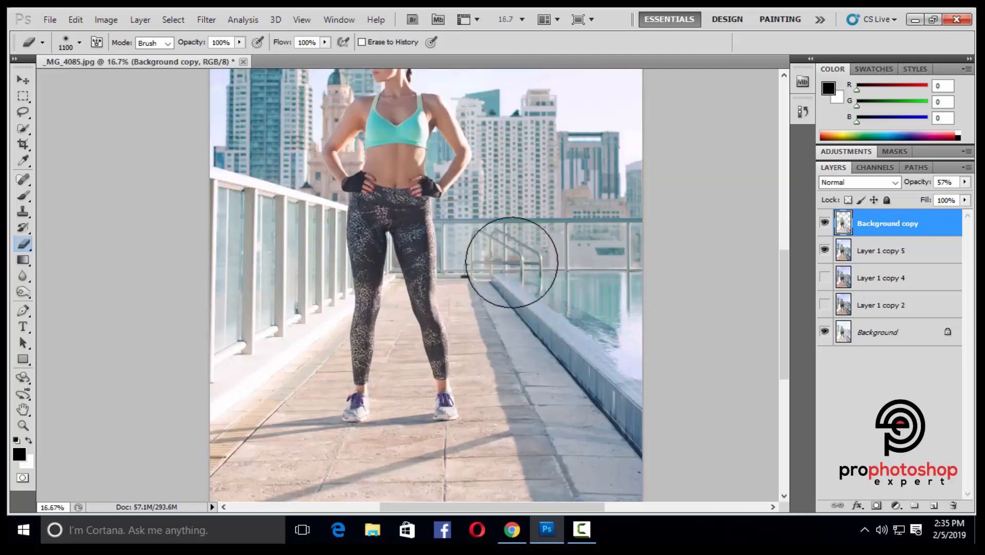
pyautogui.hotkey('ctrl', '-')
pyautogui.press('[')
pyautogui.press('[')
pyautogui.press('[')
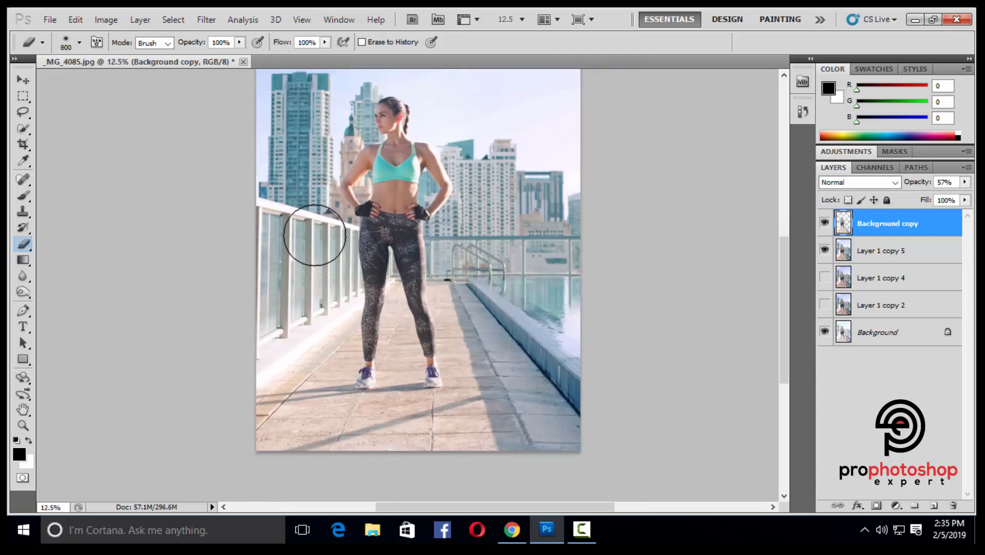
# Erase the Background copy over the buildings and sky close to the woman's head with 500 and 250 px brushes
pyautogui.hotkey('ctrl', '+')
pyautogui.press('[')
pyautogui.press('[')
pyautogui.press('[')
pyautogui.press('[')
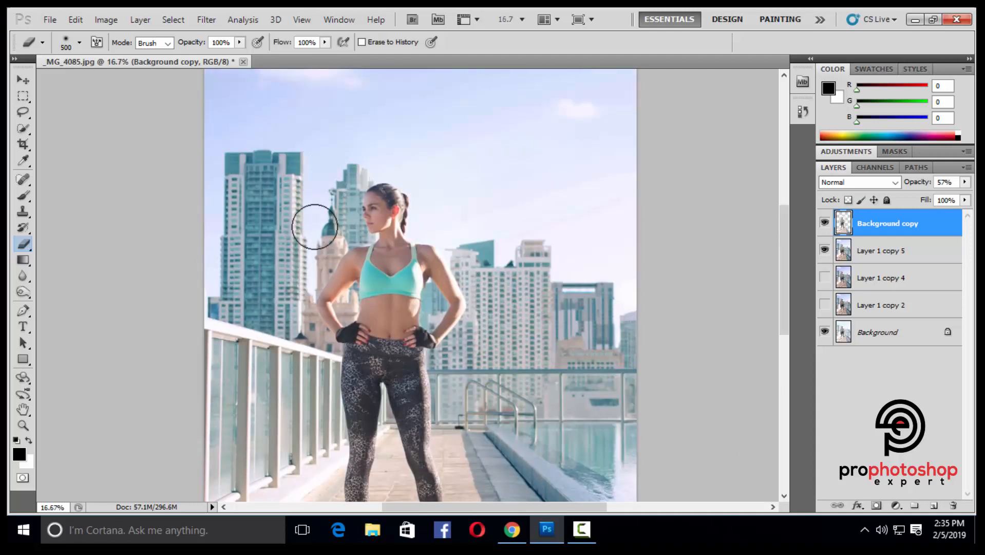
pyautogui.press('[')
pyautogui.hotkey('ctrl', '+')
pyautogui.hotkey('ctrl', '+')
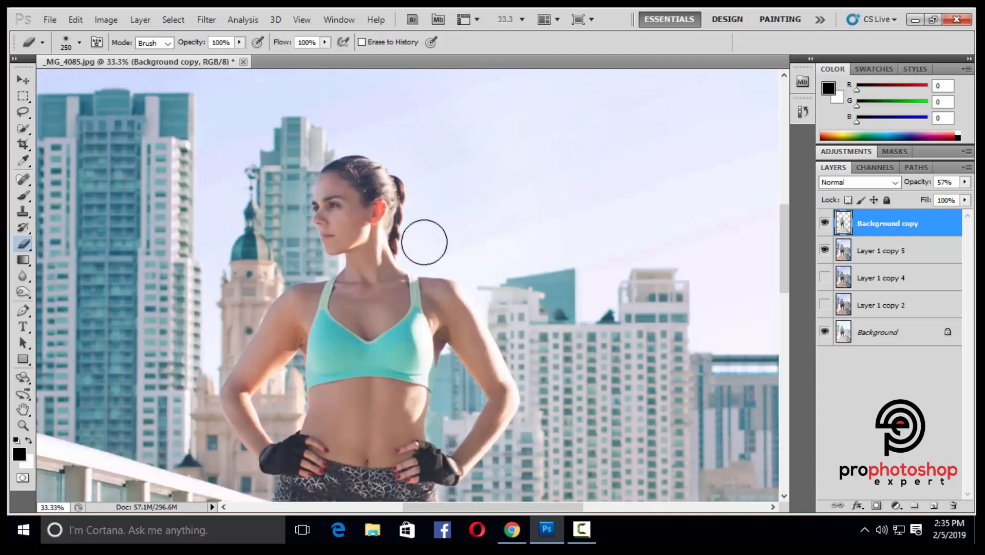
# Erase the Background copy over the buildings beside the woman's raised elbow with a 700 px brush
pyautogui.press(']')
pyautogui.press(']')
pyautogui.press(']')
pyautogui.hotkey('ctrl', '-')
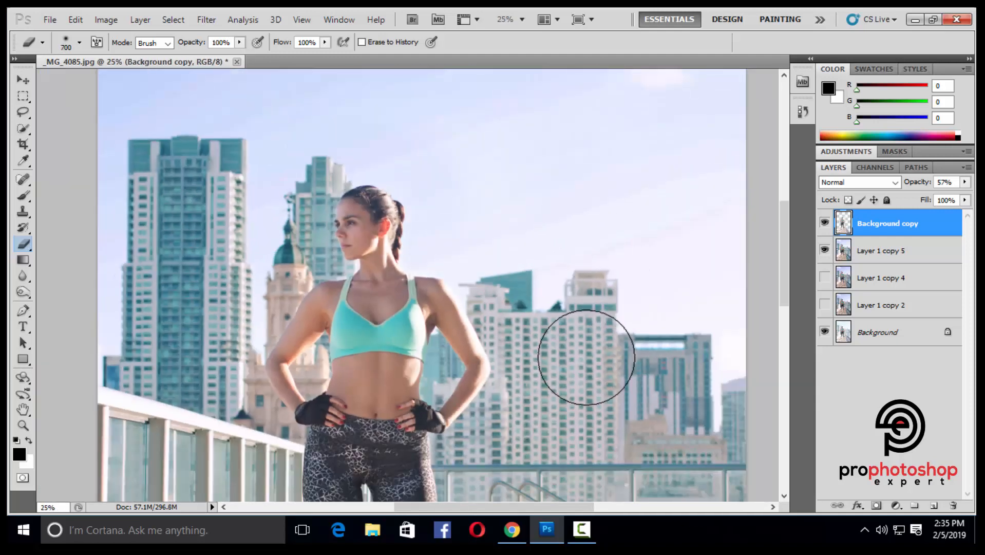
# Erase the Background copy over the walkway below the woman's feet with 1200 and 700 px brushes
pyautogui.hotkey('ctrl', '-')
pyautogui.scroll(-3, 476, 328)
pyautogui.hotkey('ctrl', '-')
pyautogui.press(']')
pyautogui.press(']')
pyautogui.press(']')
pyautogui.press(']')
pyautogui.press(']')
pyautogui.press(']')
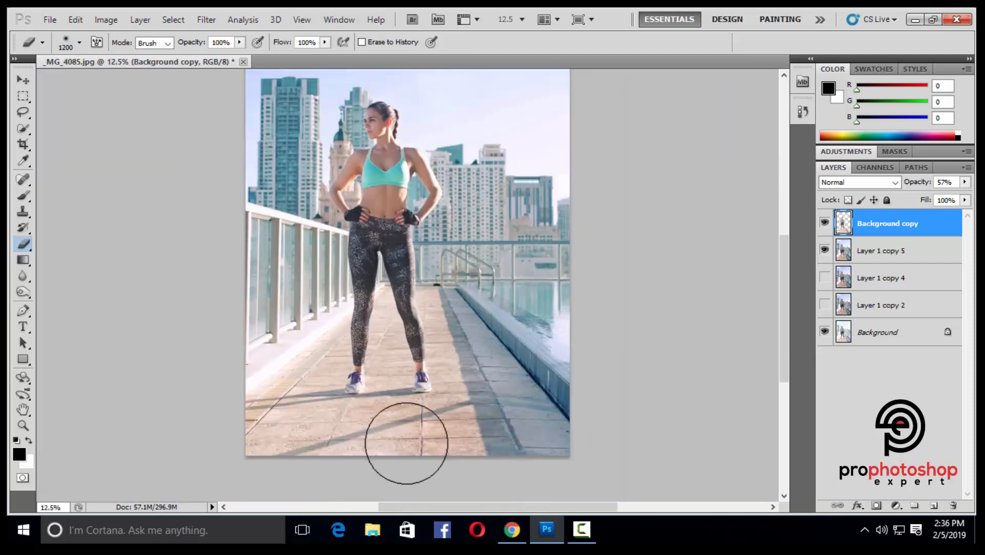
pyautogui.press('[')
pyautogui.press('[')
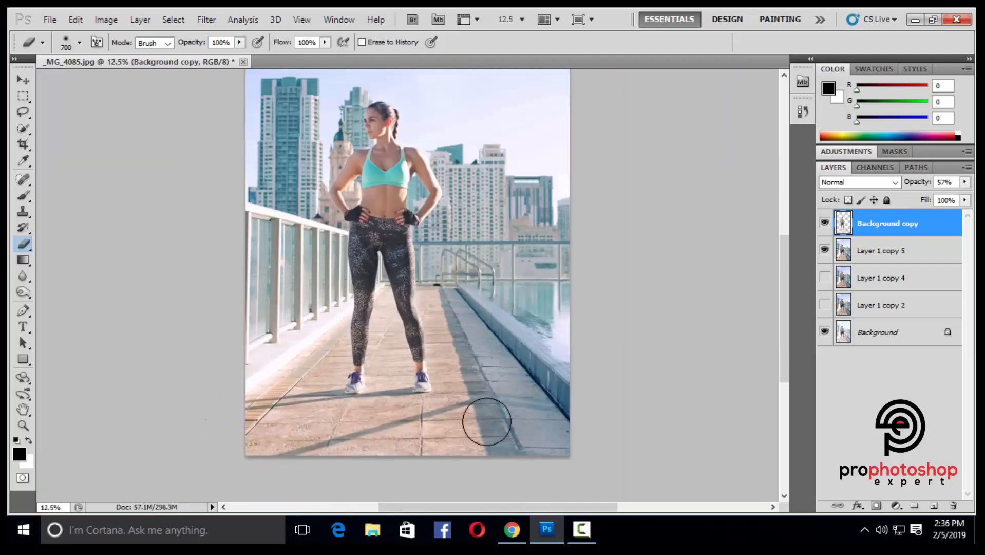
# Erase the Background copy around the woman's shoes and lower legs, reducing the brush from 500 to 150 px
pyautogui.hotkey('ctrl', '+')
pyautogui.hotkey('ctrl', '+')
pyautogui.press('[')
pyautogui.press('[')
pyautogui.press('[')
pyautogui.press('[')
pyautogui.press('[')
pyautogui.press('[')
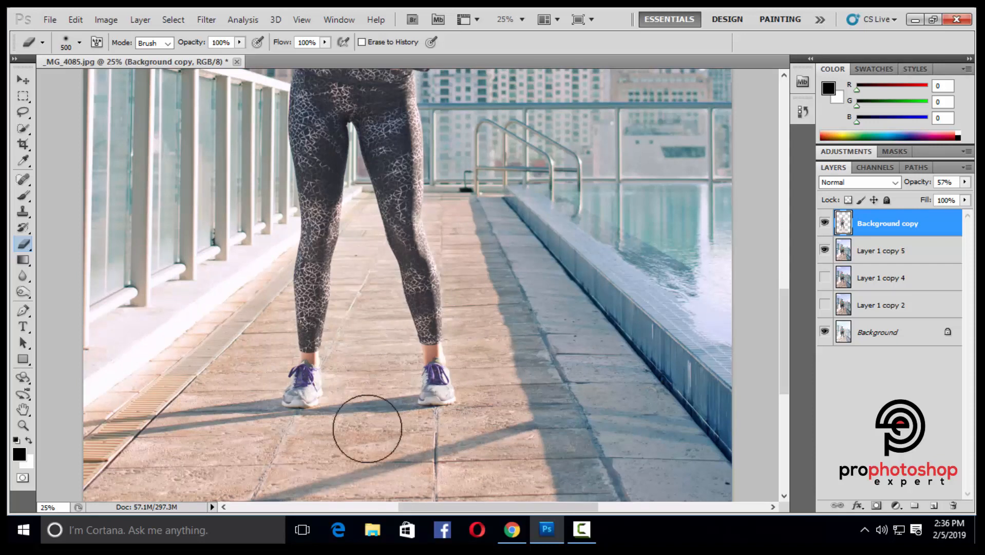
pyautogui.press('[')
pyautogui.press('[')
pyautogui.press('[')
pyautogui.press('[')
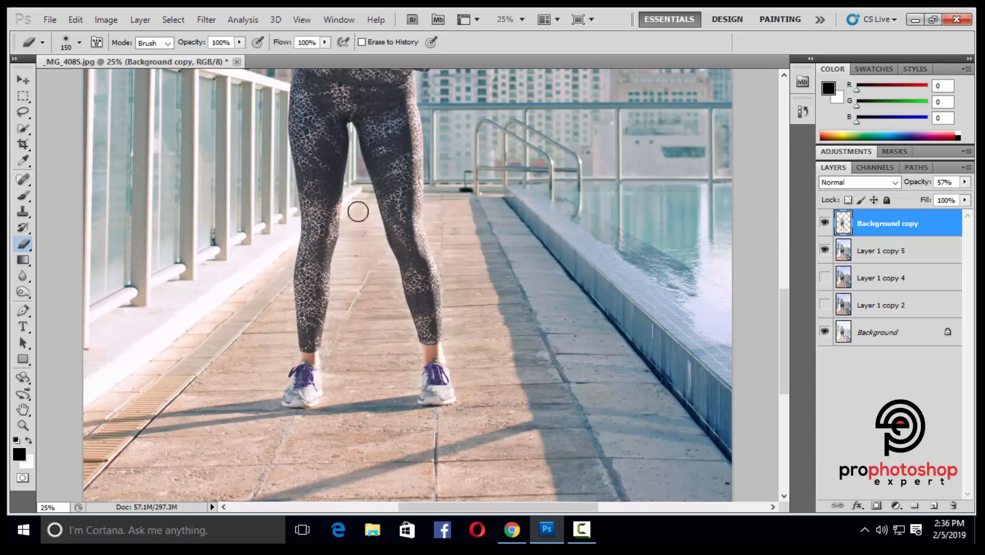
# Erase the Background copy in the gap between the thighs with a 70 px brush and beside the hips with a 125 px brush
pyautogui.press(']')
pyautogui.press(']')
pyautogui.press(']')
pyautogui.press(']')
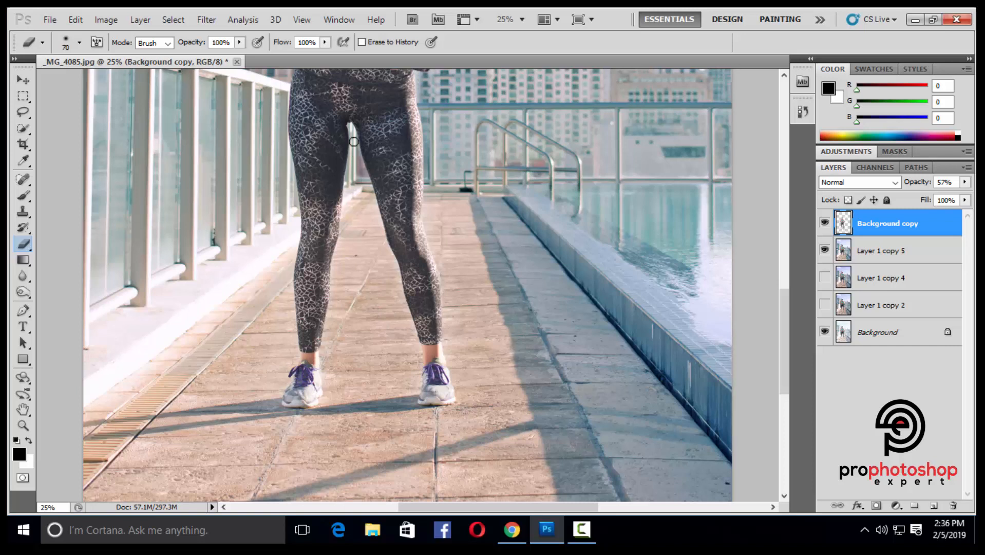
pyautogui.scroll(3, 426, 84)
pyautogui.press('[')
pyautogui.hotkey('ctrl', '-')
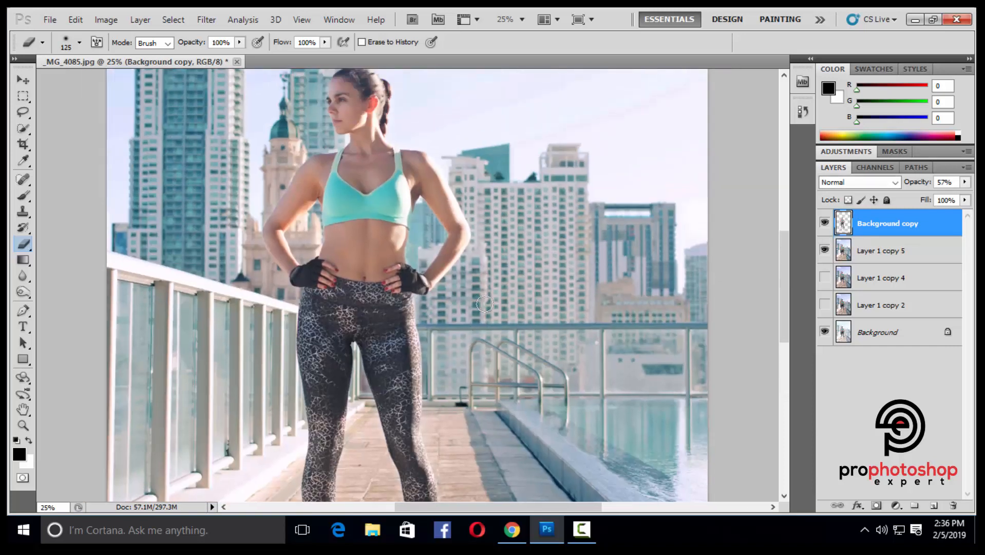
# Compare the photo with and without the partly erased Background copy at different zoom levels
pyautogui.click(824, 224)
pyautogui.click(824, 224)
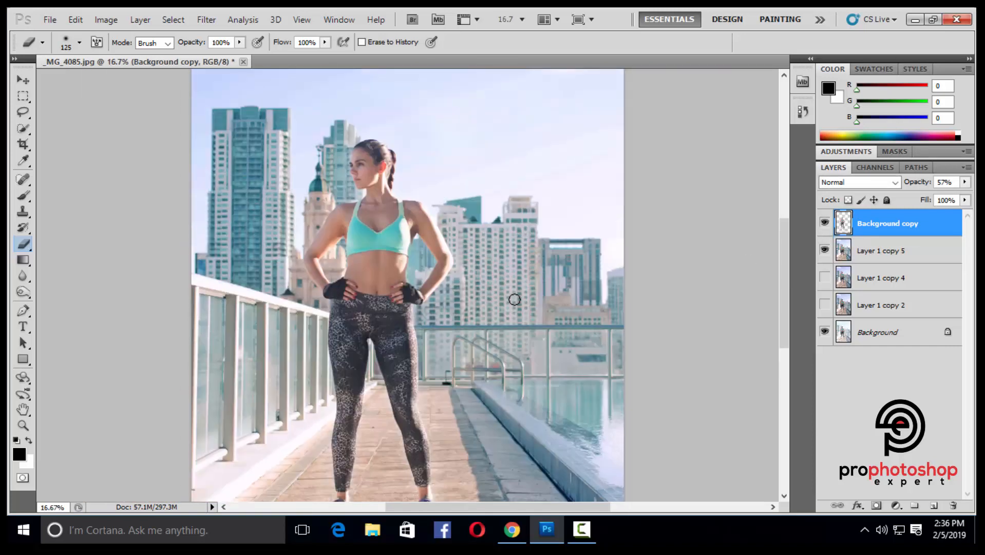
pyautogui.hotkey('ctrl', '-')
pyautogui.click(825, 222)
pyautogui.click(825, 222)
pyautogui.click(825, 222)
pyautogui.click(824, 222)
pyautogui.hotkey('ctrl', '+')
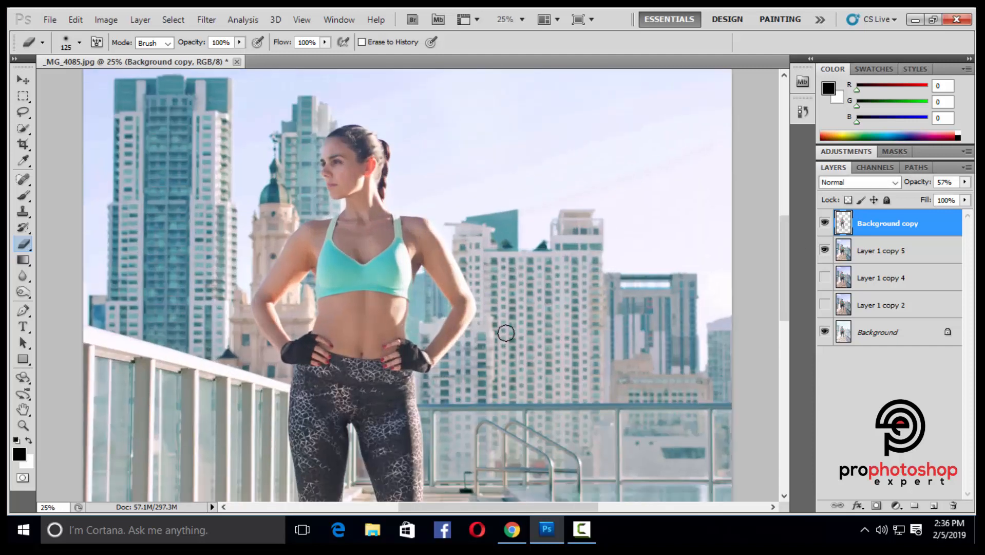
# Erase the remaining parts of the Background copy over the buildings and sky with brushes from 400 to 1000 px
pyautogui.scroll(2, 483, 272)
pyautogui.press(']')
pyautogui.press(']')
pyautogui.press(']')
pyautogui.press(']')
pyautogui.press(']')
pyautogui.press(']')
pyautogui.press(']')
pyautogui.press(']')
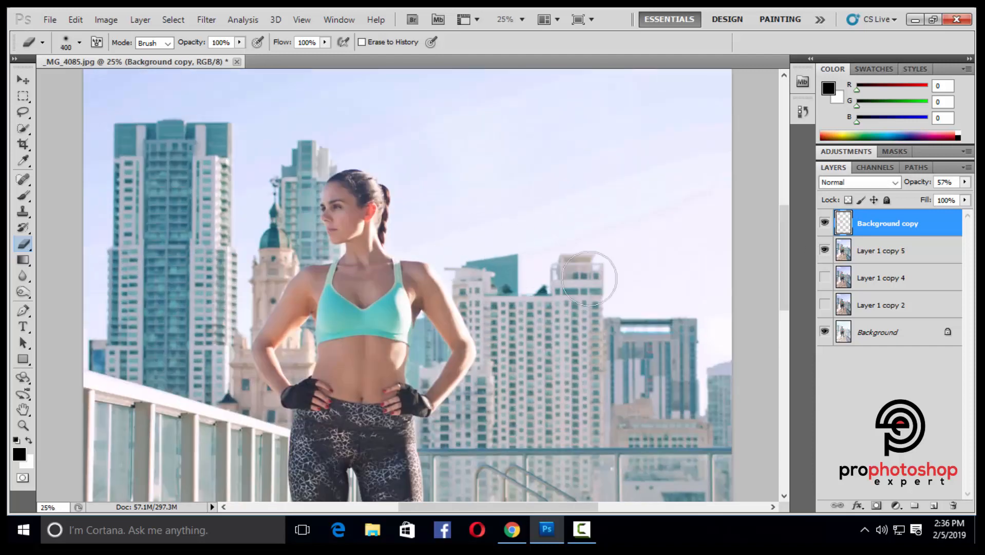
pyautogui.hotkey('ctrl', '-')
pyautogui.press(']')
pyautogui.hotkey('ctrl', '-')
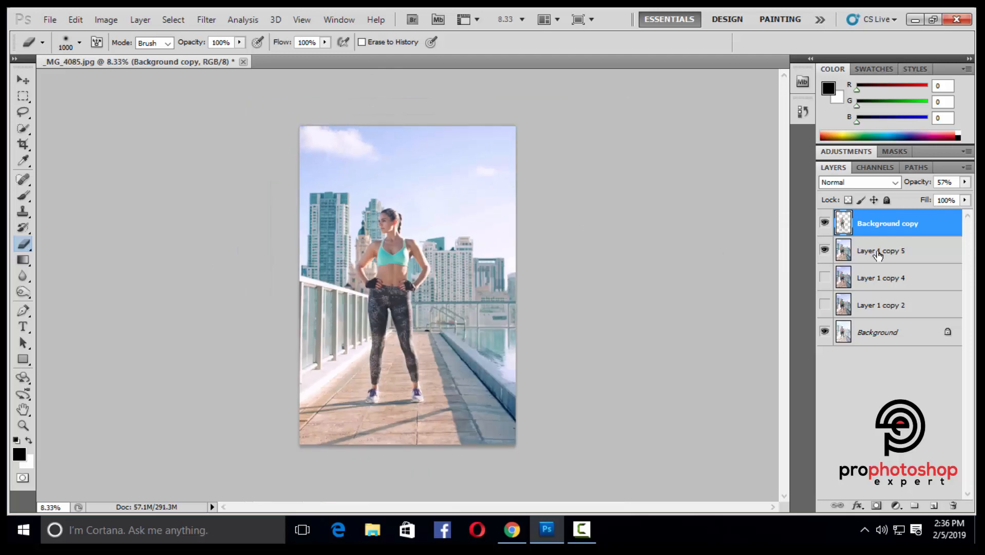
# Merge the Background copy with Layer 1 copy 5 and compare the result with the original photo
pyautogui.keyDown('shift'); pyautogui.click(883, 250); pyautogui.keyUp('shift')
pyautogui.rightClick(880, 250)
pyautogui.click(769, 473)
pyautogui.click(824, 224)
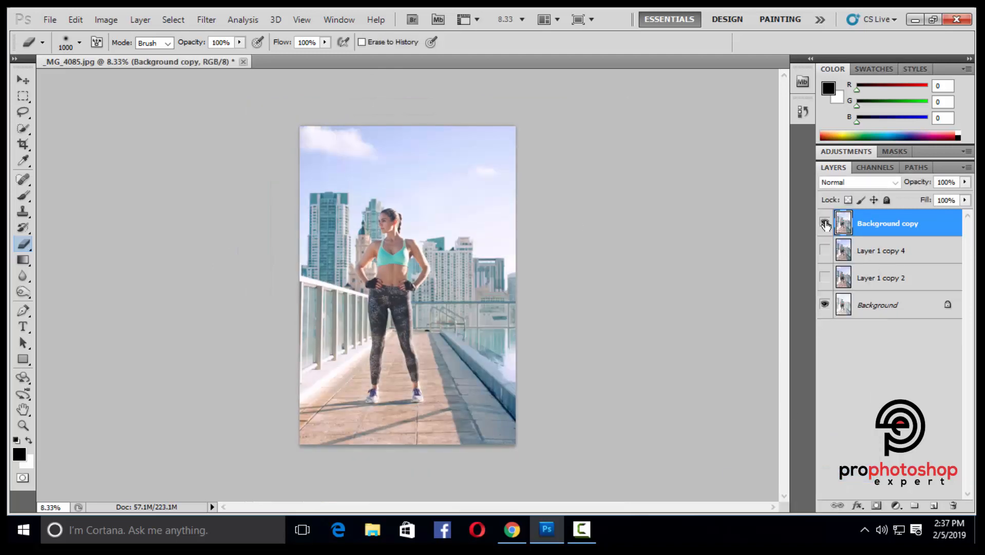
pyautogui.hotkey('ctrl', '+')
pyautogui.click(824, 224)
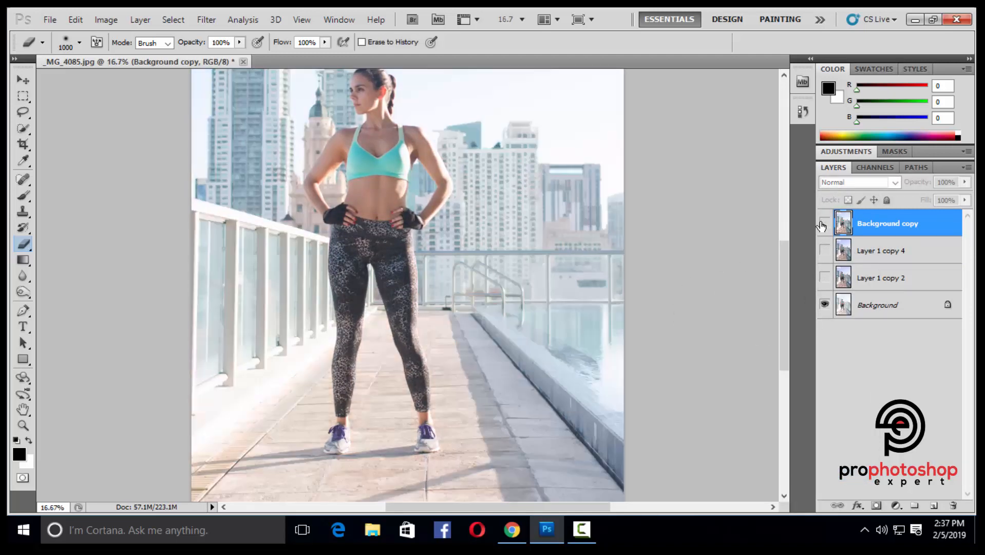
pyautogui.click(824, 224)
pyautogui.hotkey('ctrl', '-')
# Duplicate the merged layer and apply Selective Color to the copy, setting Black to +90% for the Whites with the Relative method
pyautogui.hotkey('ctrl', 'j')
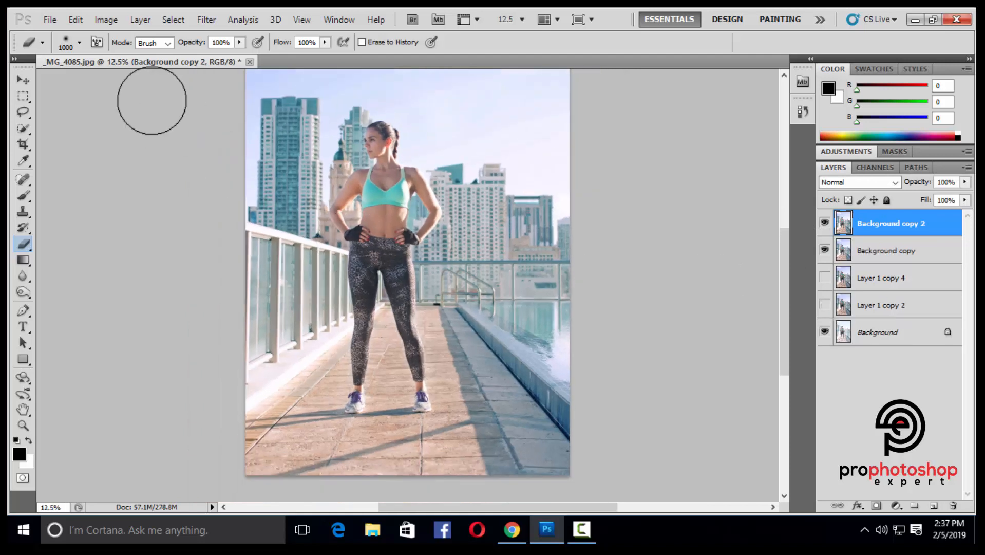
pyautogui.click(106, 21)
pyautogui.moveTo(121, 53)
pyautogui.click(335, 249)
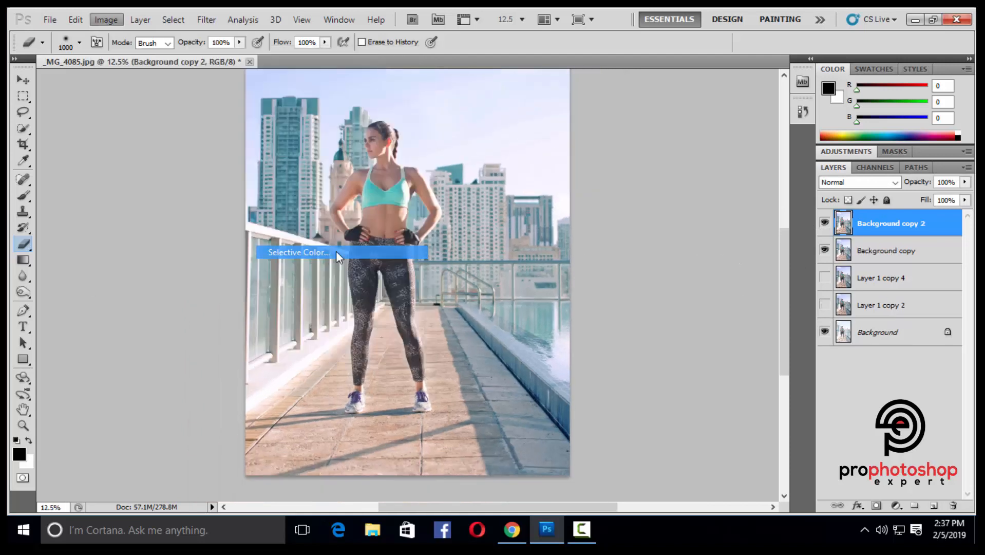
pyautogui.click(668, 105)
pyautogui.click(648, 194)
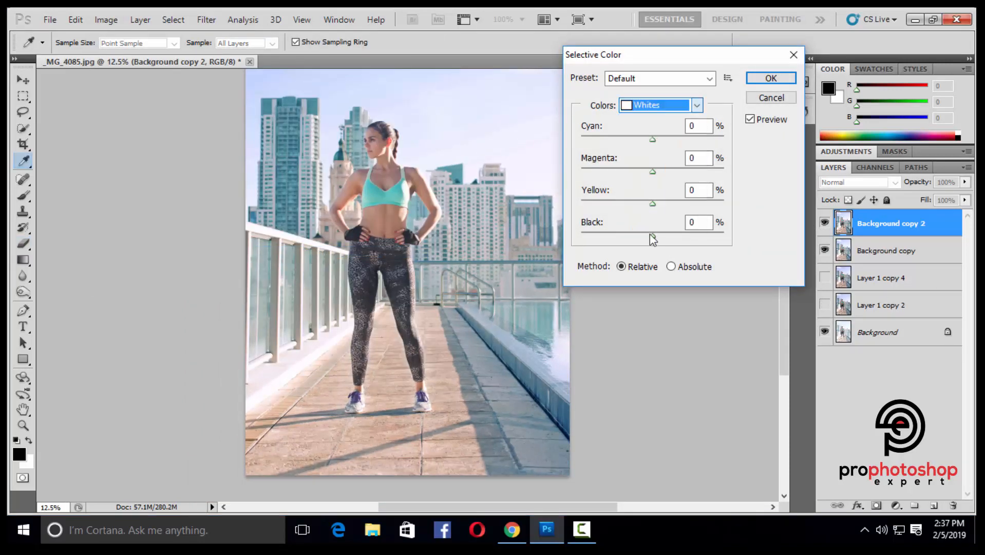
pyautogui.click(653, 238)
pyautogui.moveTo(654, 237); pyautogui.dragTo(715, 235)
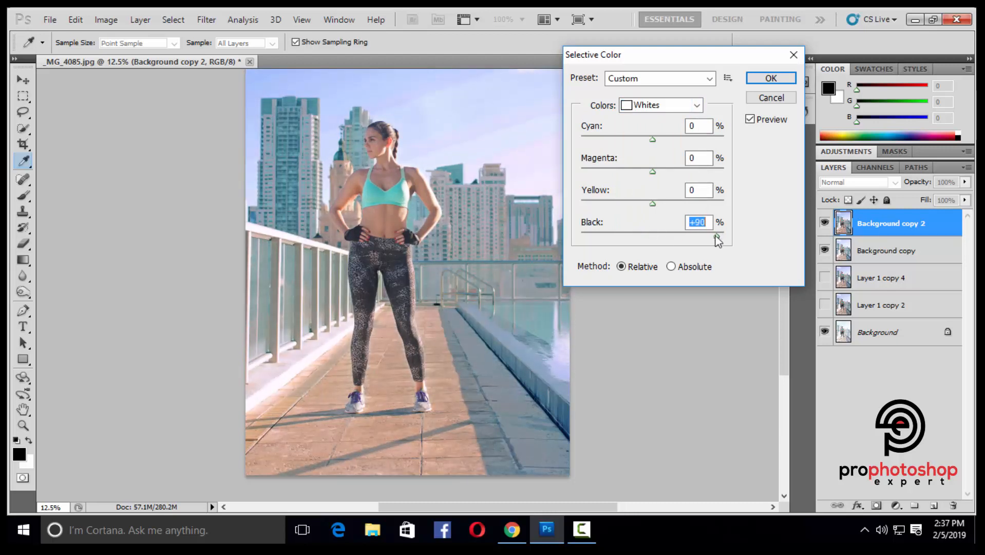
pyautogui.click(771, 78)
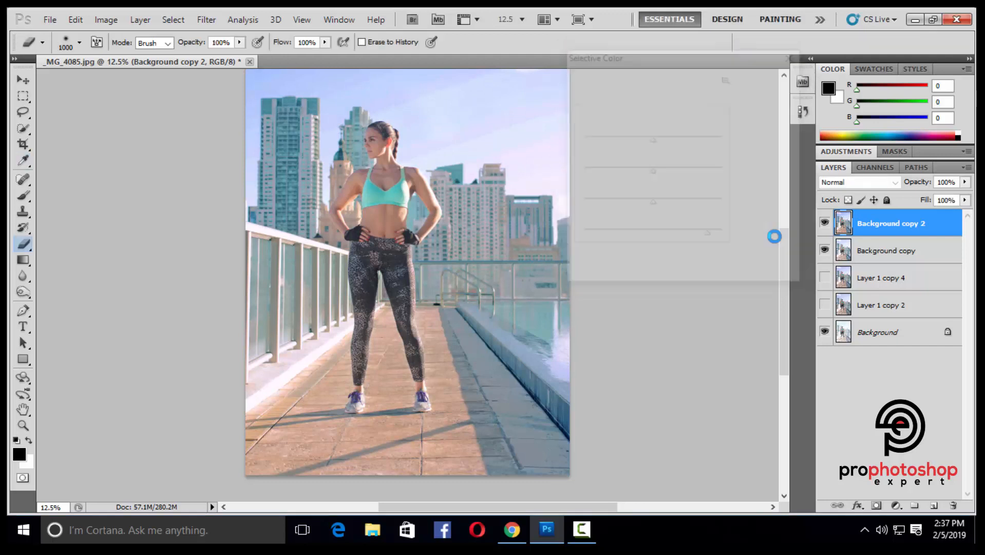
# Add a black-filled layer mask to Background copy 2 and choose the Brush tool
pyautogui.click(876, 506)
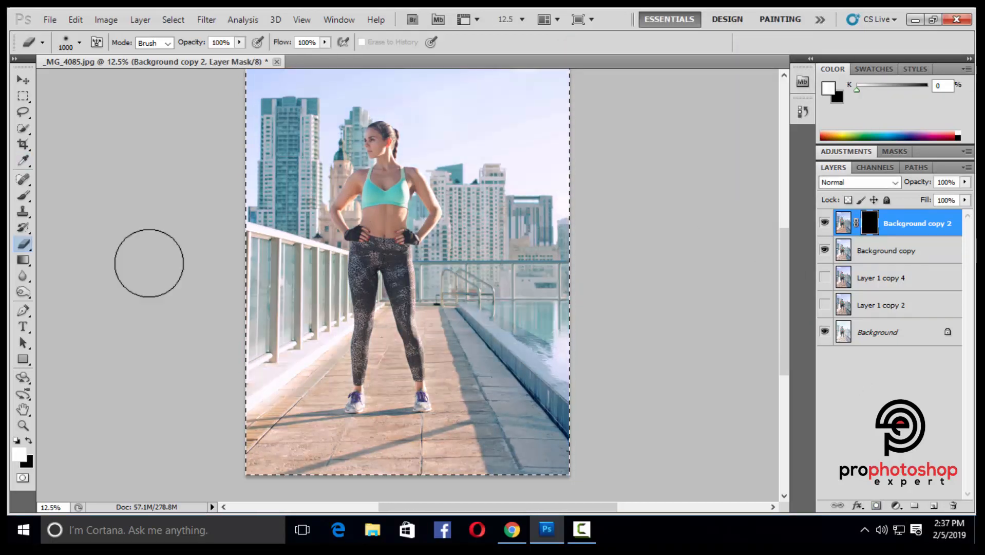
pyautogui.click(24, 197)
pyautogui.click(25, 243)
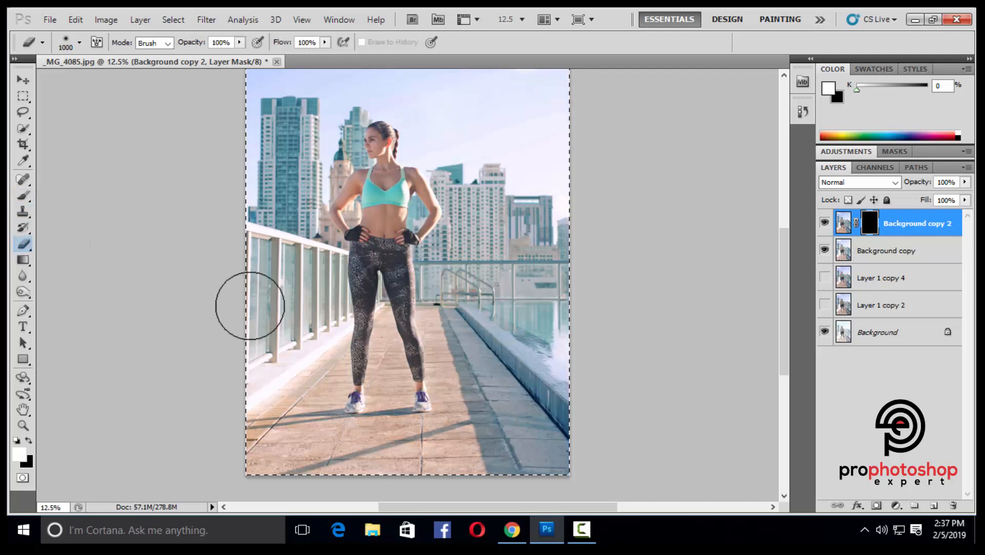
pyautogui.click(24, 195)
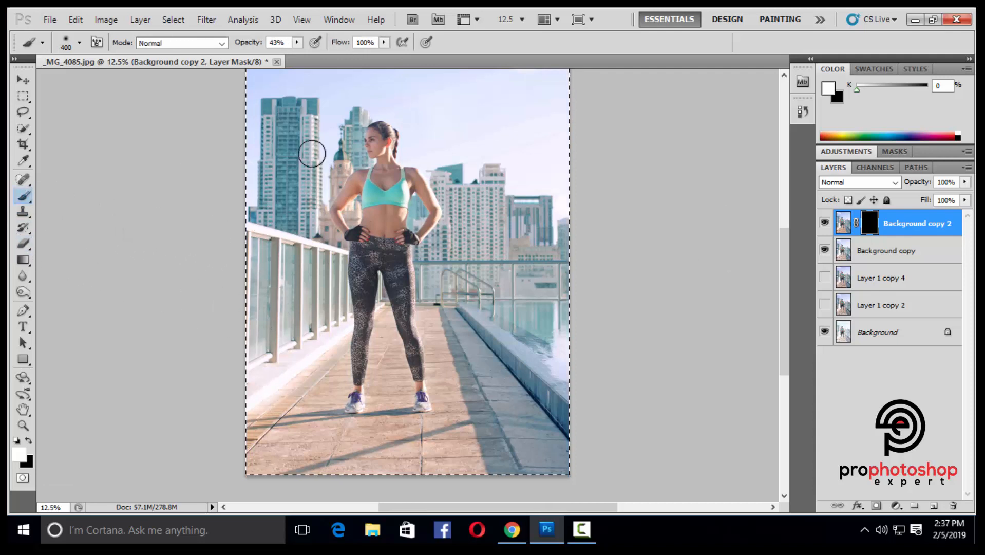
# Set the brush opacity to 63% and paint white on the mask over the railing beside the woman, comparing the layer on and off
pyautogui.click(296, 42)
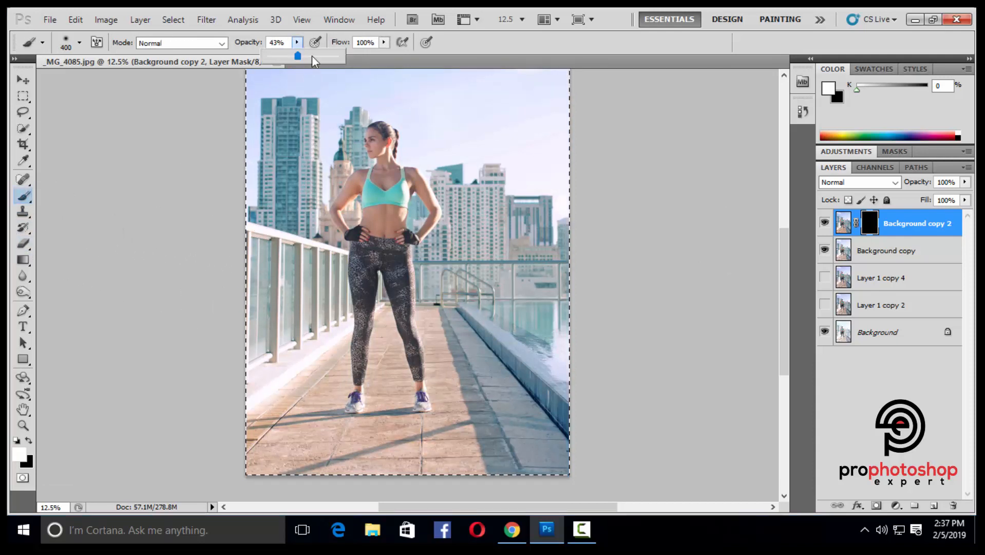
pyautogui.click(254, 398)
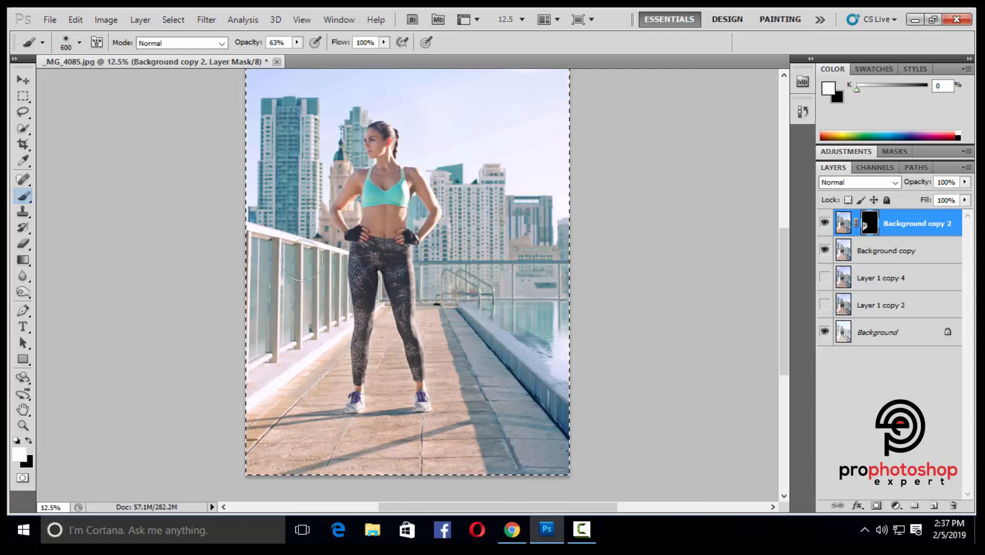
pyautogui.press(']')
pyautogui.hotkey('ctrl', '+')
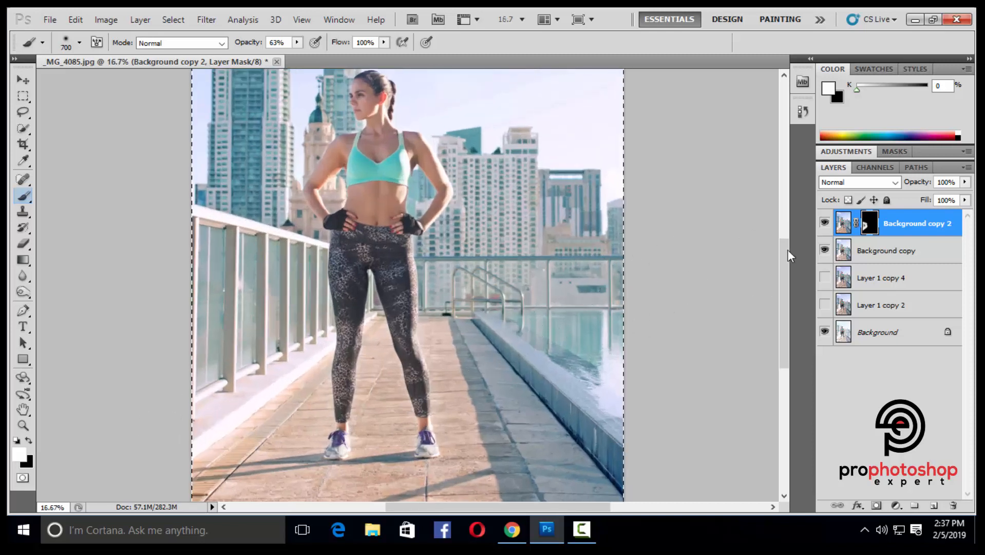
pyautogui.click(822, 225)
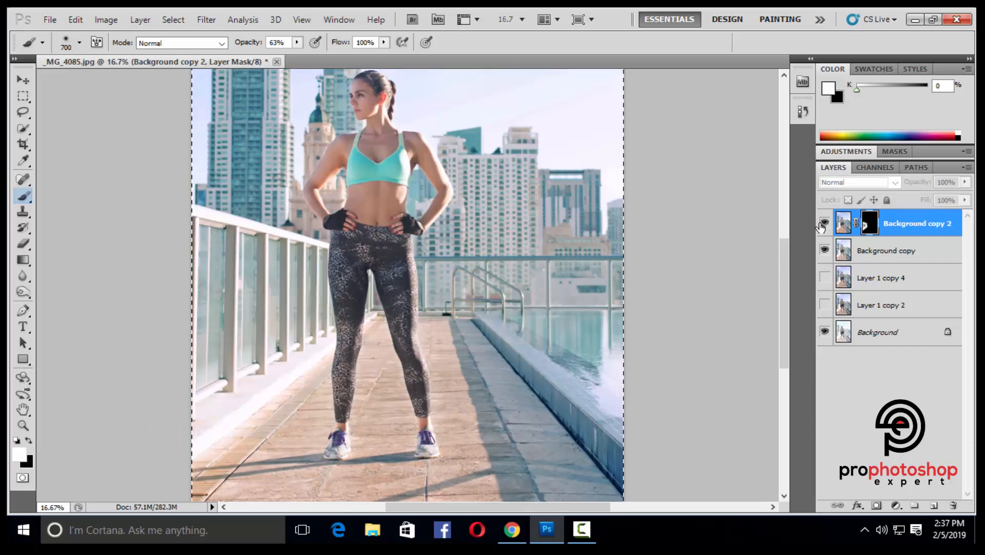
pyautogui.click(821, 225)
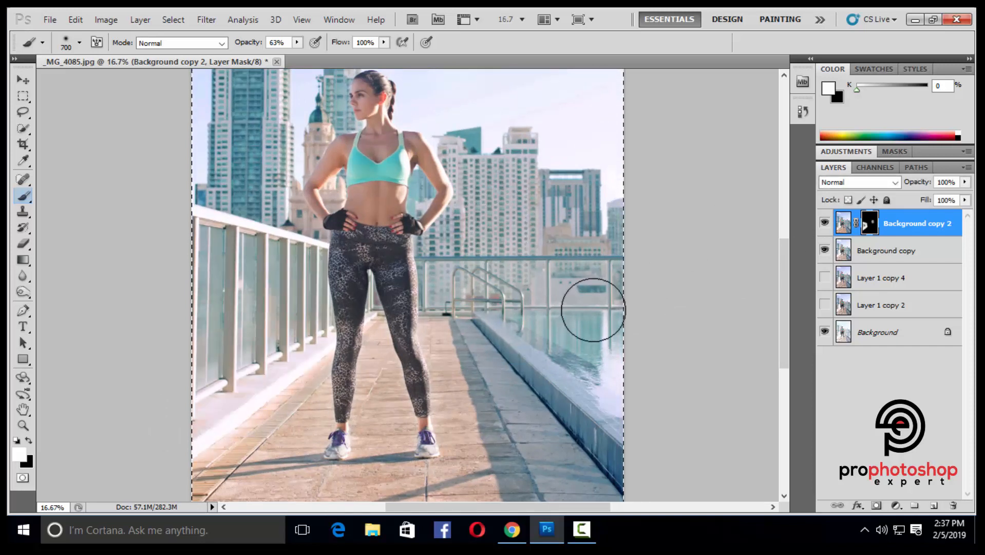
# Paint white on the Background copy 2 mask over the sky around the buildings with a brush of about 800 px
pyautogui.scroll(2, 590, 310)
pyautogui.hotkey('ctrl', '-')
pyautogui.press(']')
pyautogui.press(']')
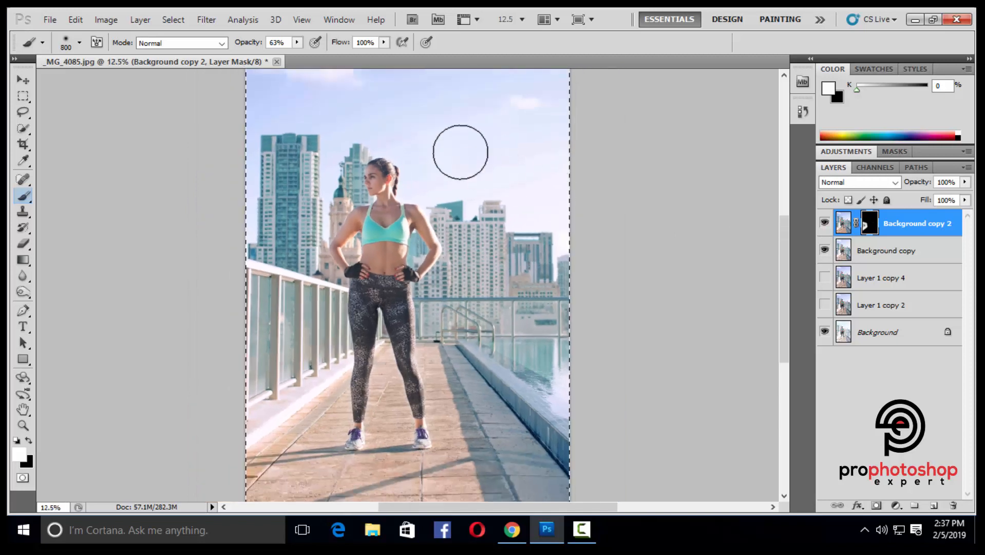
pyautogui.press(']')
pyautogui.moveTo(437, 157)
pyautogui.mouseDown()
pyautogui.moveTo(499, 158)
pyautogui.moveTo(506, 103)
pyautogui.moveTo(601, 154)
pyautogui.mouseUp()
pyautogui.press('[')
pyautogui.press('[')
pyautogui.press('[')
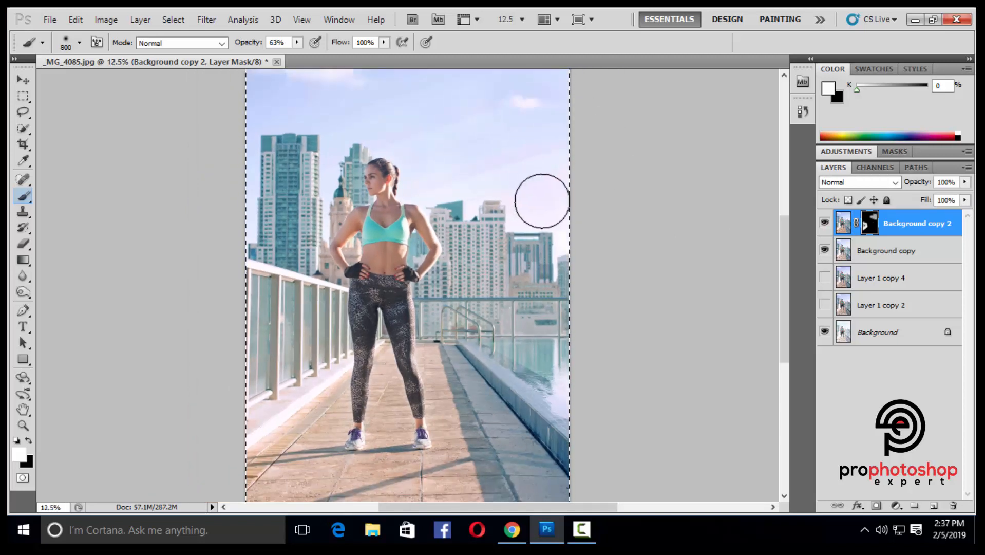
pyautogui.press(']')
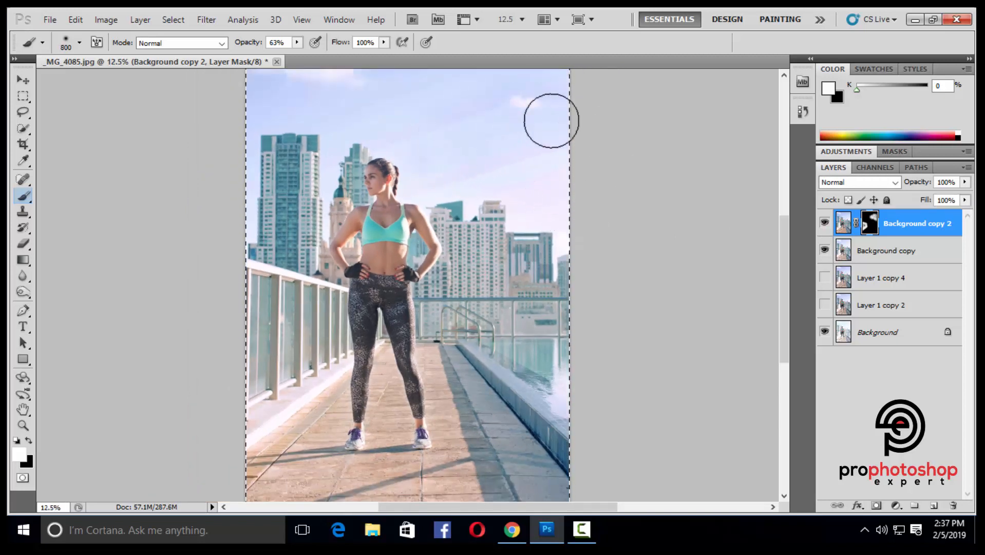
pyautogui.hotkey('ctrl', '-')
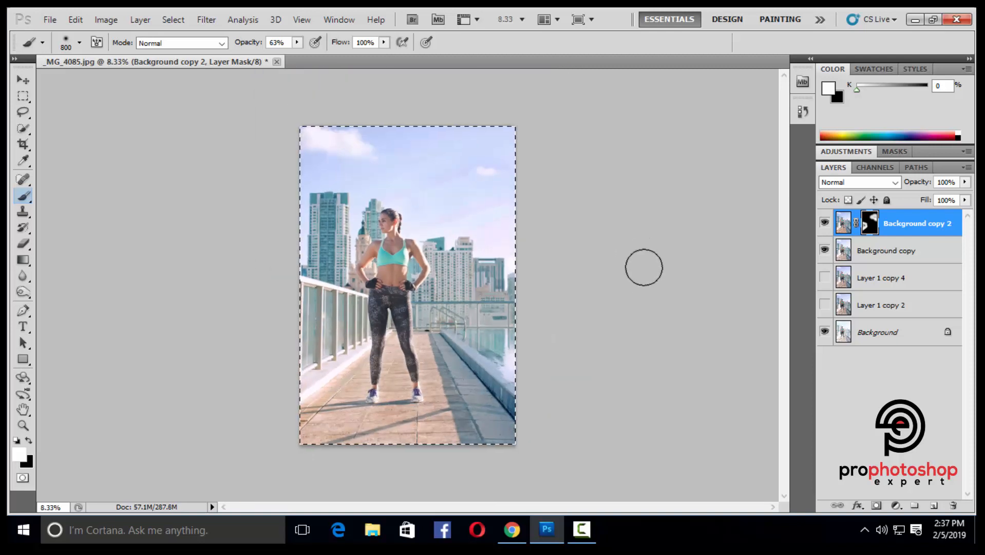
# Lower the Background copy 2 layer opacity to 61% and compare the image with the layer hidden and shown
pyautogui.click(826, 227)
pyautogui.click(826, 228)
pyautogui.click(826, 225)
pyautogui.click(964, 182)
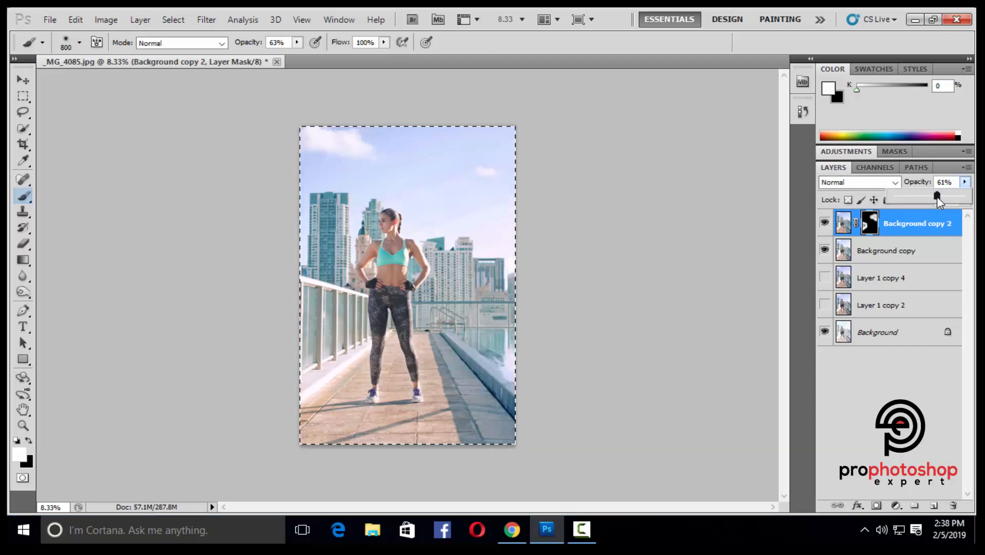
pyautogui.click(825, 224)
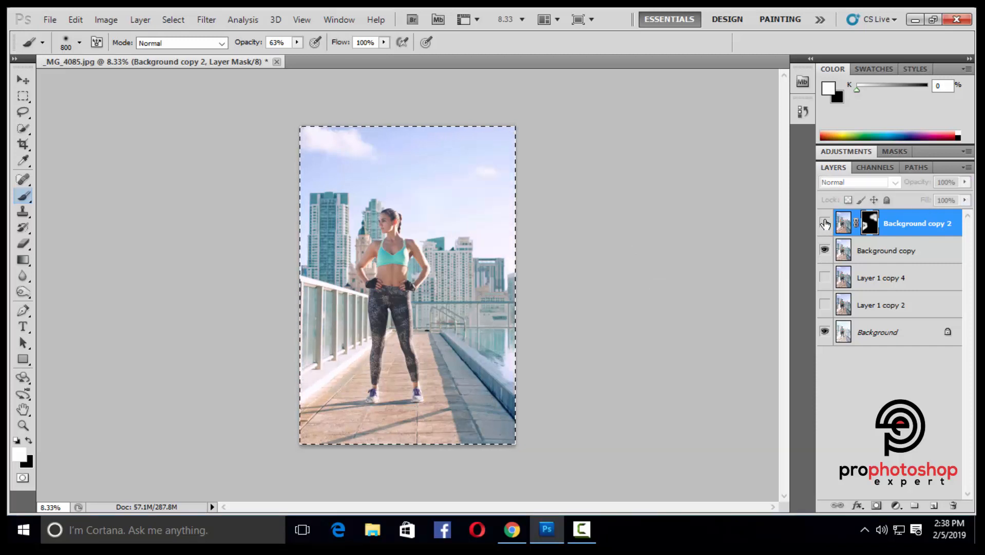
pyautogui.click(825, 223)
pyautogui.click(825, 224)
pyautogui.click(825, 224)
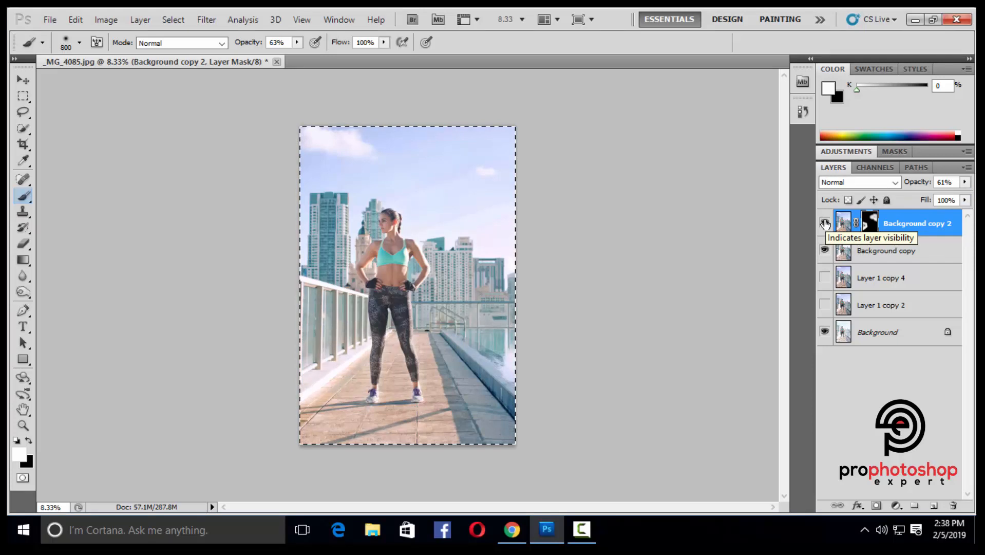
# Merge Background copy 2 with Background copy and clear the selection around the image
pyautogui.keyDown('shift'); pyautogui.click(879, 252); pyautogui.keyUp('shift')
pyautogui.rightClick(883, 252)
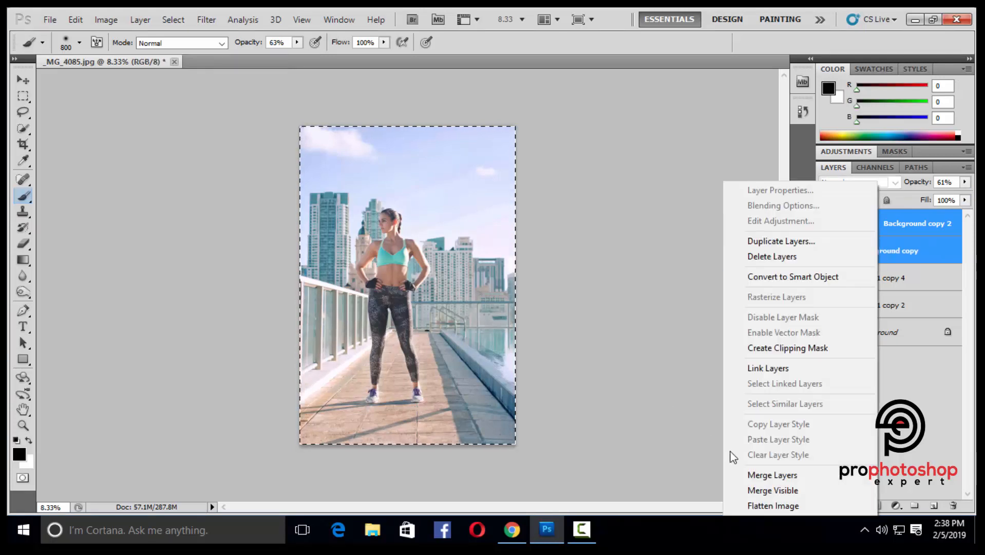
pyautogui.click(751, 475)
pyautogui.click(22, 96)
pyautogui.click(145, 150)
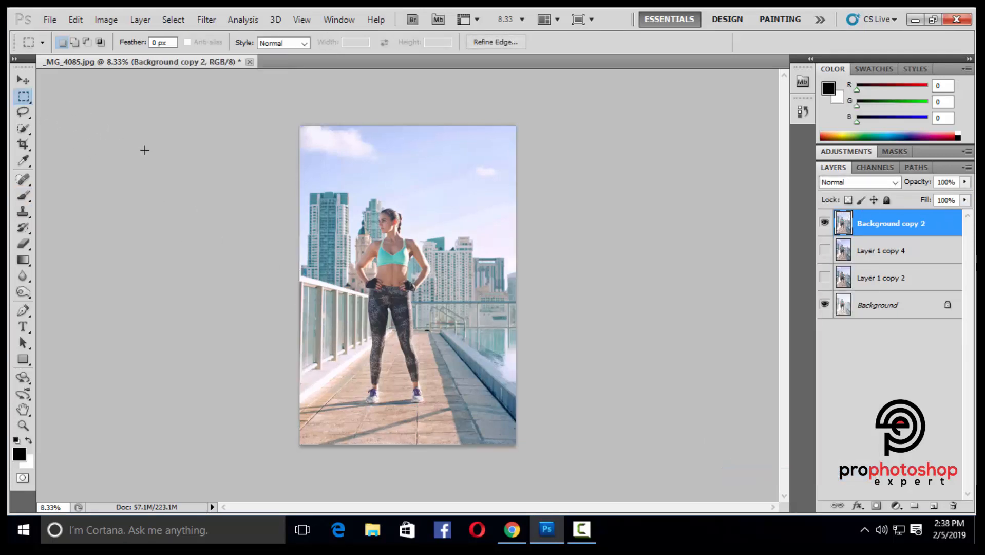
# Duplicate the merged layer and raise the copy's brightness to 21 with Brightness/Contrast
pyautogui.click(23, 425)
pyautogui.moveTo(363, 266); pyautogui.dragTo(473, 179)
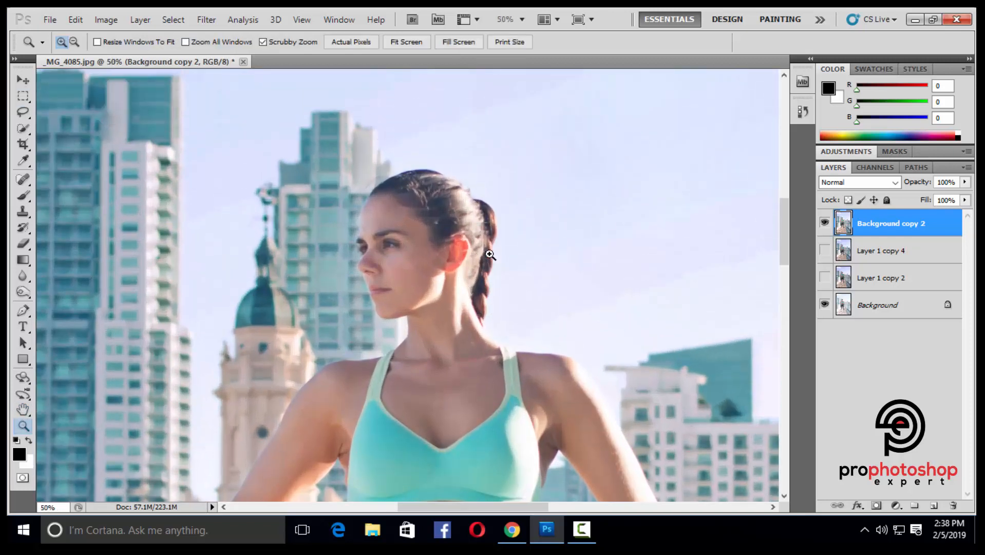
pyautogui.hotkey('ctrl', 'j')
pyautogui.click(106, 20)
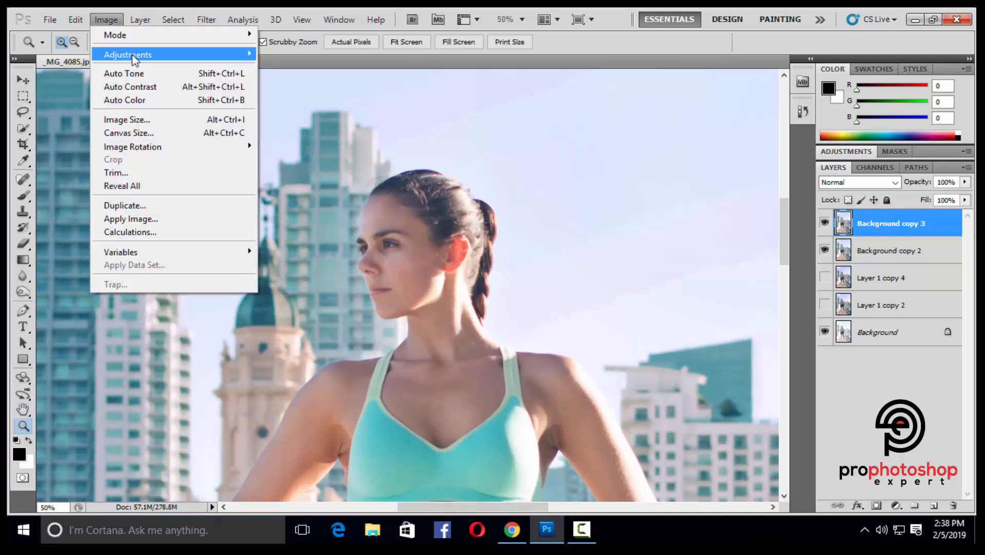
pyautogui.moveTo(132, 54)
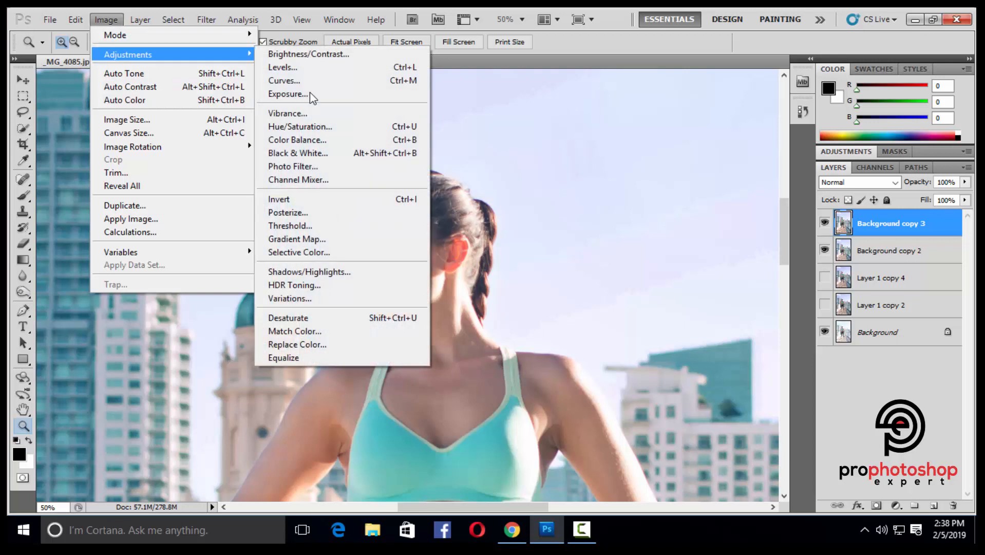
pyautogui.click(306, 54)
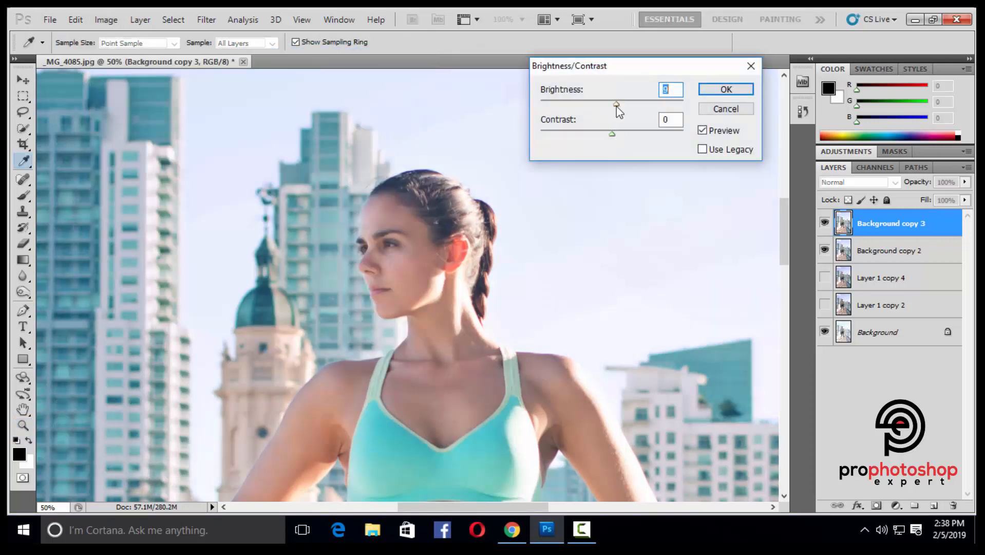
pyautogui.moveTo(616, 106); pyautogui.dragTo(622, 106)
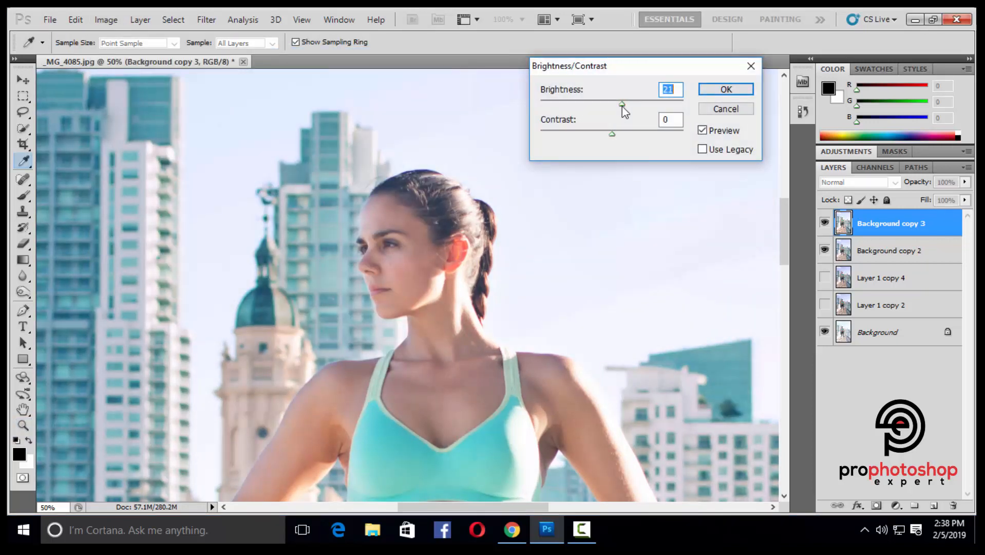
pyautogui.click(726, 90)
# Add a layer mask to Background copy 3 and invert it to black
pyautogui.click(876, 505)
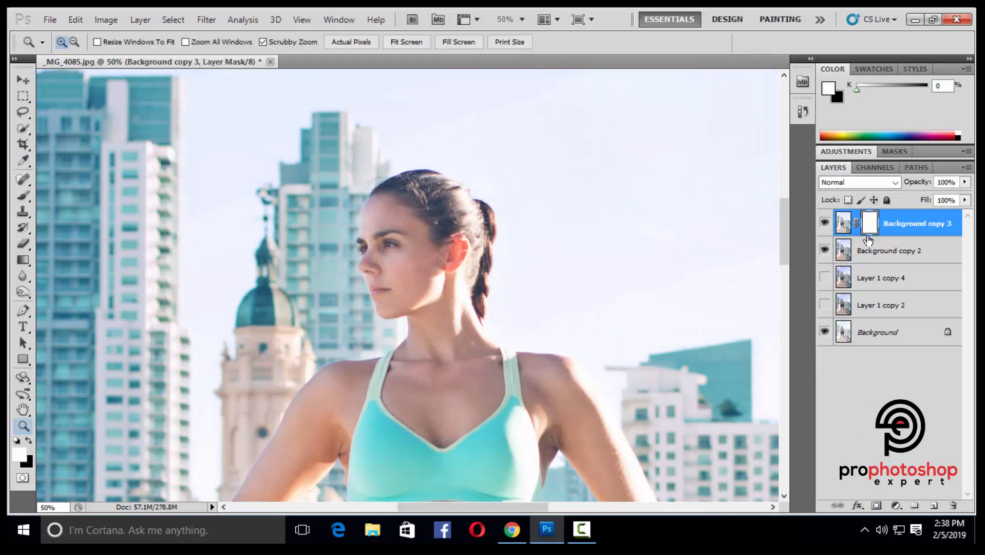
pyautogui.hotkey('ctrl', 'i')
pyautogui.hotkey('ctrl', '+')
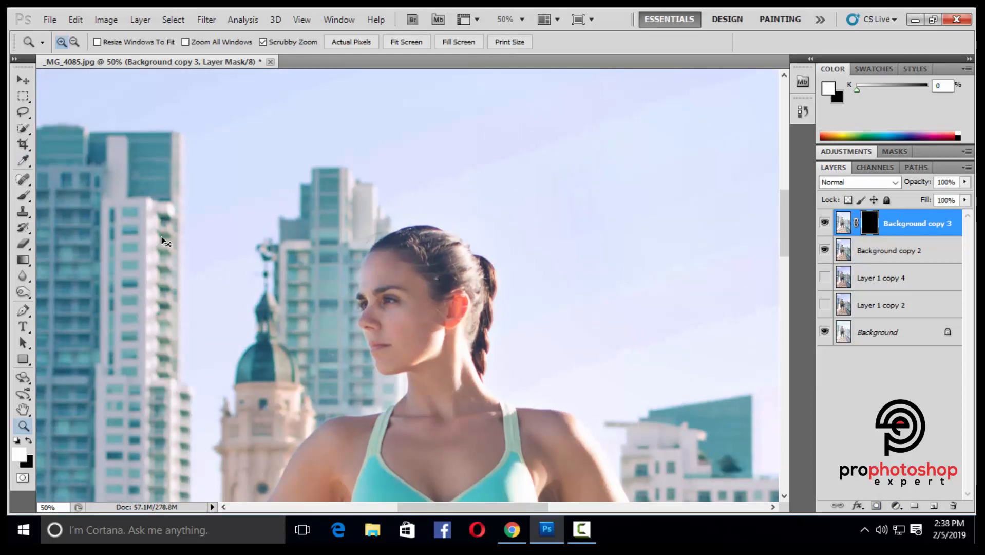
# Brighten the woman's forehead by painting white on the mask with a brush at 23% opacity and about 45 px
pyautogui.press('b')
pyautogui.hotkey('ctrl', '+')
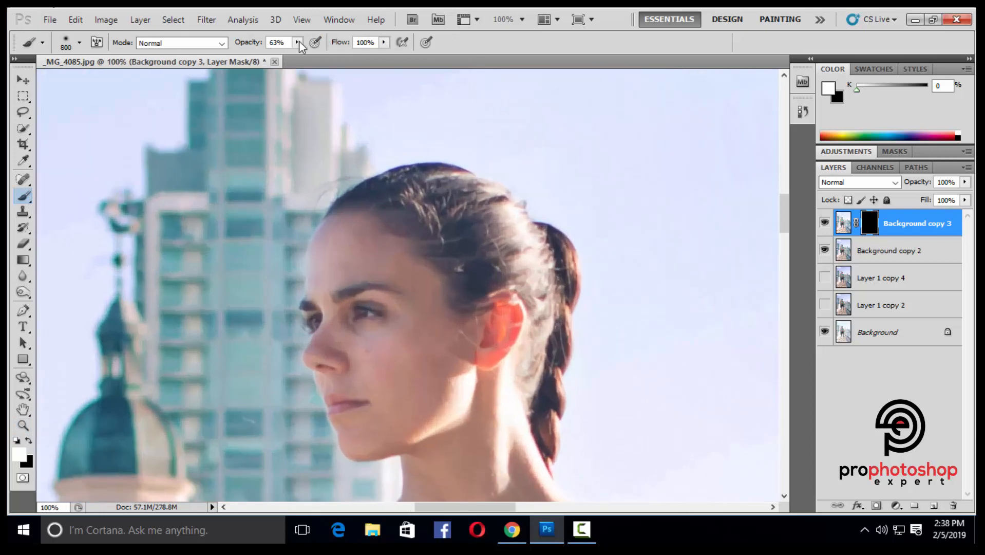
pyautogui.moveTo(298, 42); pyautogui.dragTo(270, 59)
pyautogui.press('[')
pyautogui.press('[')
pyautogui.press('[')
pyautogui.press('[')
pyautogui.press('[')
pyautogui.press('[')
pyautogui.press('[')
pyautogui.press('[')
pyautogui.press('[')
pyautogui.press('[')
pyautogui.press('[')
pyautogui.press('[')
pyautogui.press('[')
pyautogui.press('[')
pyautogui.press('[')
pyautogui.press('[')
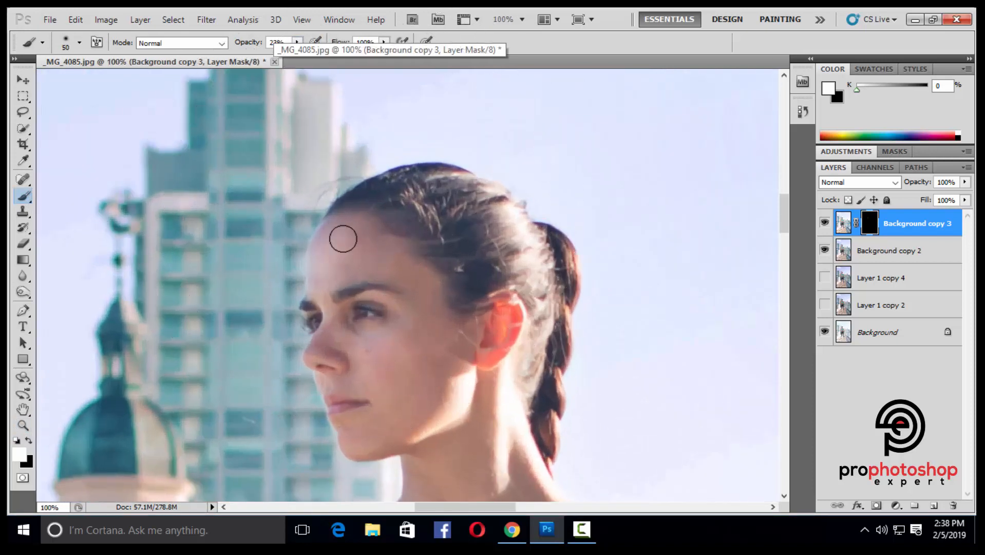
pyautogui.press(']')
pyautogui.press('[')
pyautogui.press('[')
pyautogui.press('[')
pyautogui.press('[')
pyautogui.press('[')
pyautogui.press('[')
pyautogui.press('[')
pyautogui.press('[')
pyautogui.press('[')
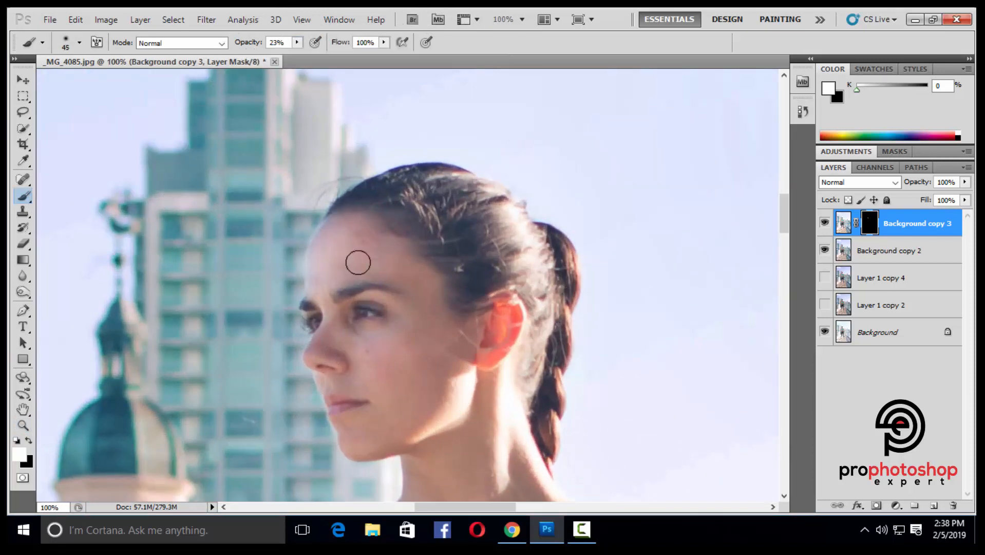
# Paint white on the mask around the woman's eyes, nose and mouth with a brush of about 60 to 80 px
pyautogui.scroll(-3, 382, 208)
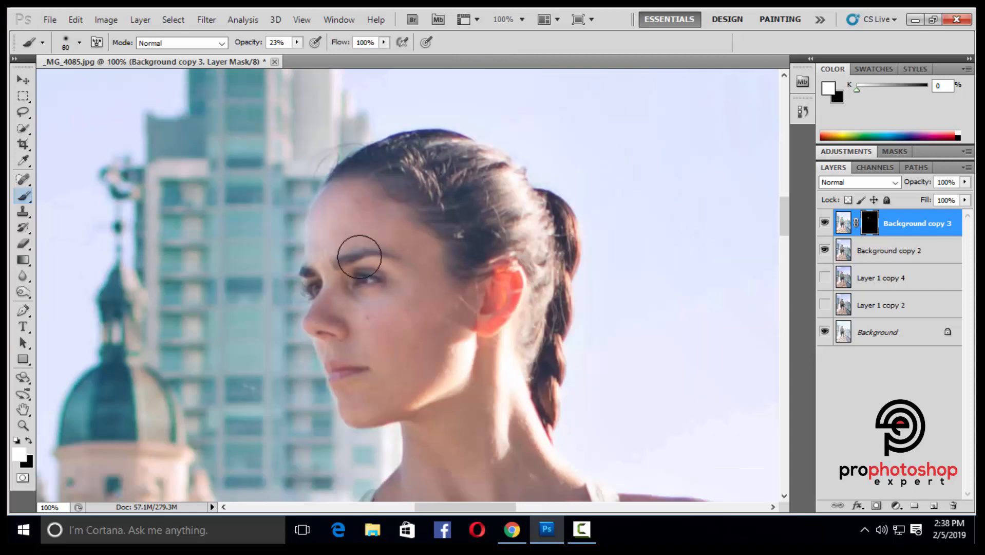
pyautogui.scroll(-5, 322, 196)
pyautogui.press('[')
pyautogui.press('[')
pyautogui.press('[')
pyautogui.press('[')
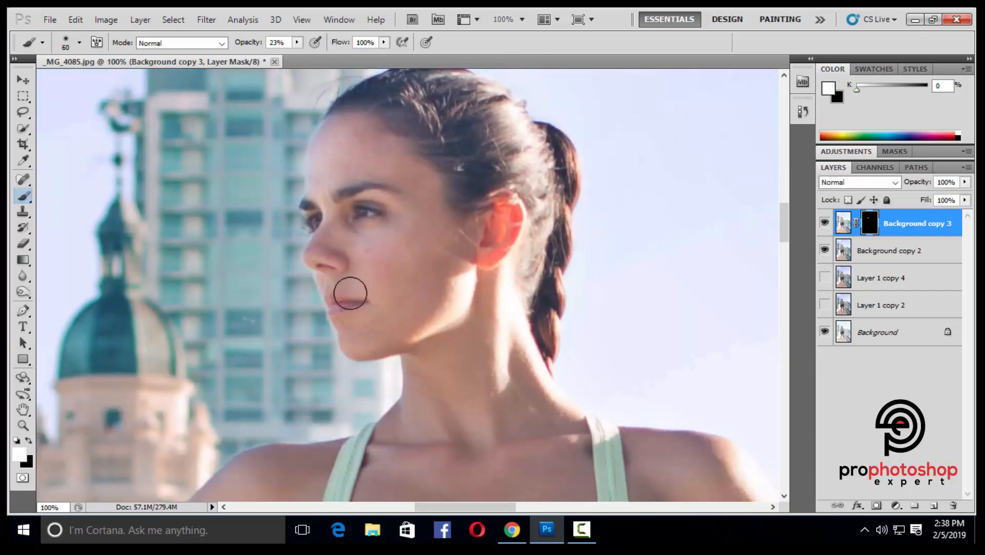
pyautogui.press(']')
pyautogui.press(']')
pyautogui.scroll(-2, 385, 287)
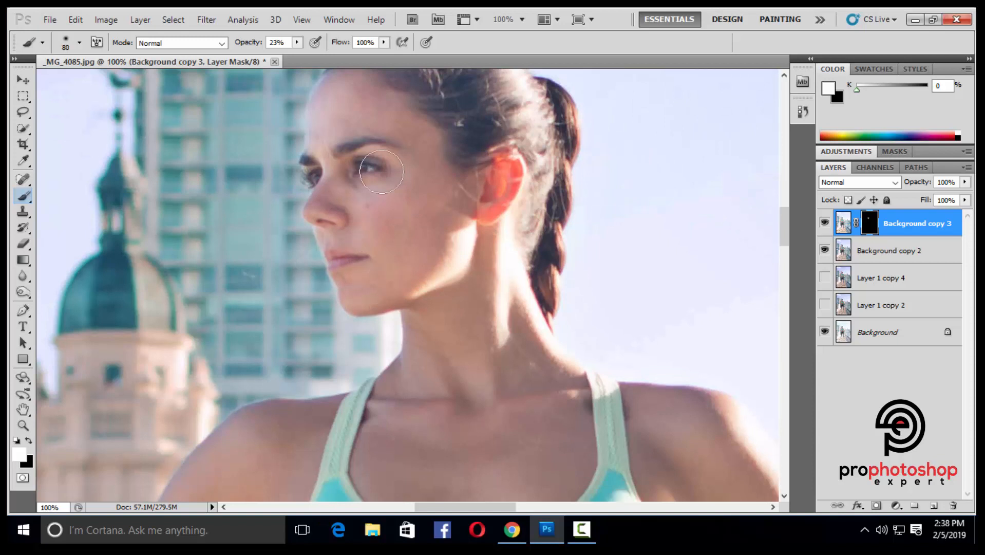
# Brighten the cheek and temple through the mask with a brush between about 60 and 100 px
pyautogui.scroll(4, 375, 185)
pyautogui.press('[')
pyautogui.scroll(-2, 455, 277)
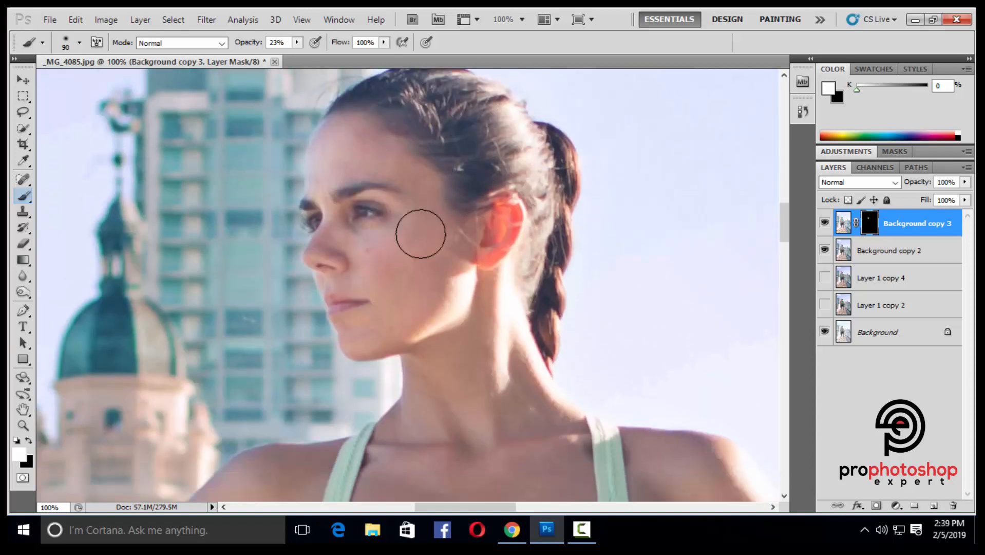
pyautogui.scroll(-2, 422, 228)
pyautogui.press('[')
pyautogui.press('[')
pyautogui.press('[')
pyautogui.press('[')
pyautogui.press('[')
pyautogui.press('[')
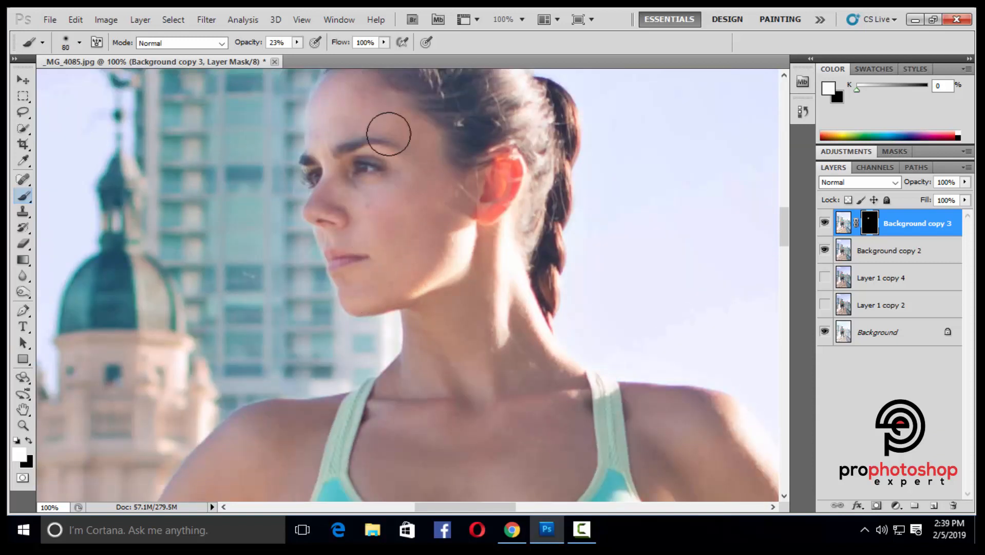
pyautogui.scroll(2, 324, 163)
pyautogui.press(']')
pyautogui.press(']')
pyautogui.press(']')
pyautogui.scroll(-2, 364, 206)
pyautogui.hotkey('ctrl', '-')
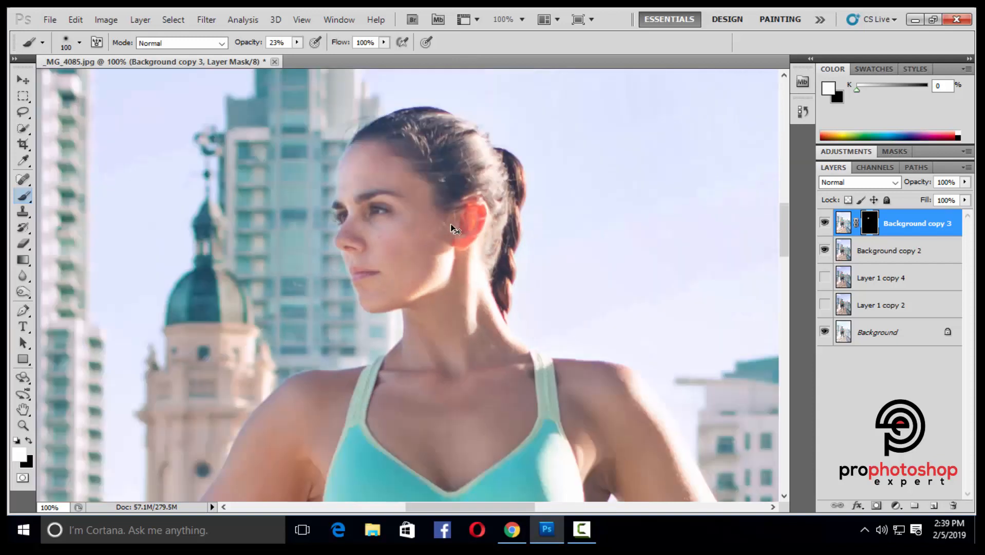
# Brighten the woman's neck and shoulders by painting white on the mask with a brush of about 175 px
pyautogui.scroll(-2, 437, 257)
pyautogui.press(']')
pyautogui.press(']')
pyautogui.press(']')
pyautogui.press(']')
pyautogui.press(']')
pyautogui.press(']')
pyautogui.press(']')
pyautogui.press(']')
pyautogui.scroll(-2, 382, 354)
pyautogui.scroll(-2, 454, 271)
pyautogui.press('[')
pyautogui.press('[')
pyautogui.press('[')
pyautogui.press('[')
pyautogui.press('[')
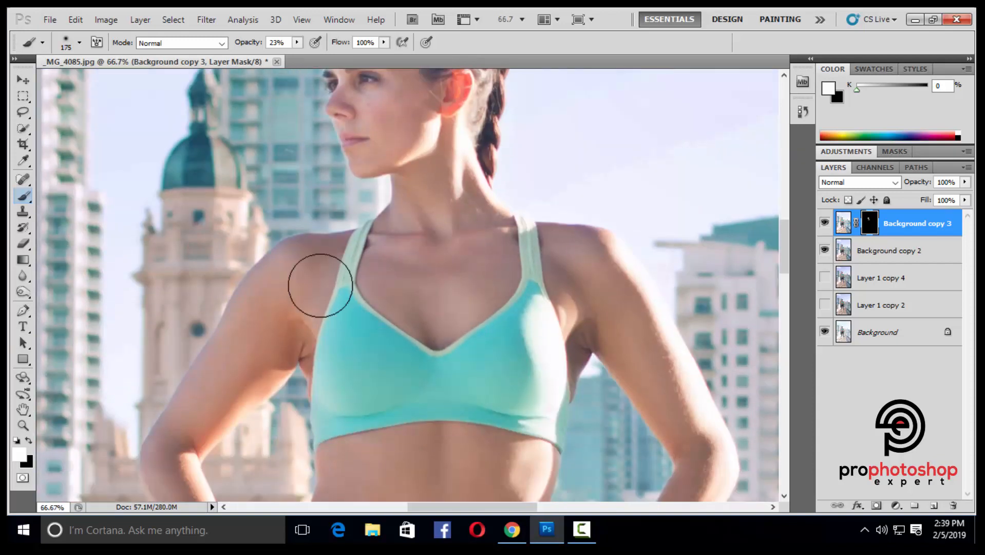
pyautogui.scroll(-3, 436, 215)
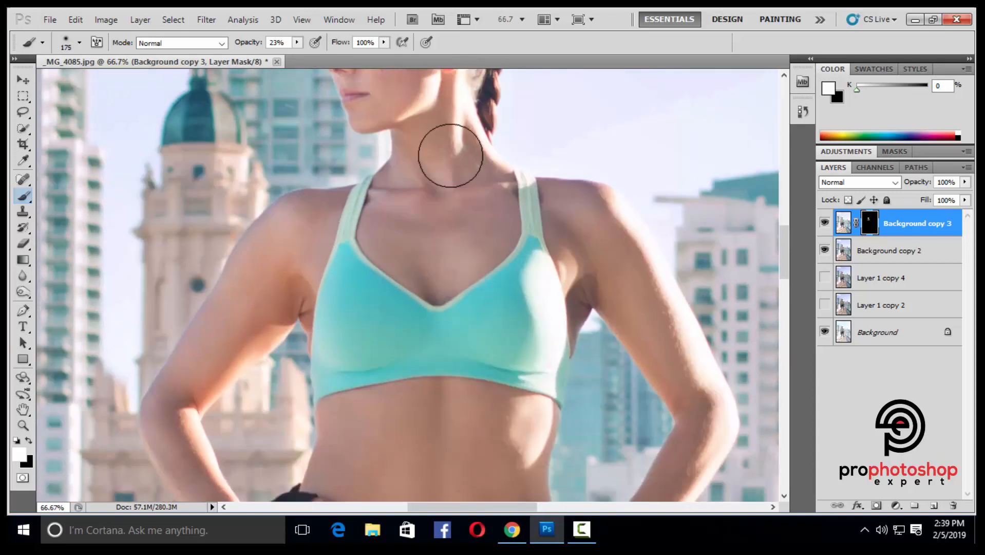
# Brighten the woman's arms through the mask, varying the brush between about 70 and 200 px
pyautogui.scroll(-3, 318, 236)
pyautogui.scroll(-2, 206, 287)
pyautogui.press('[')
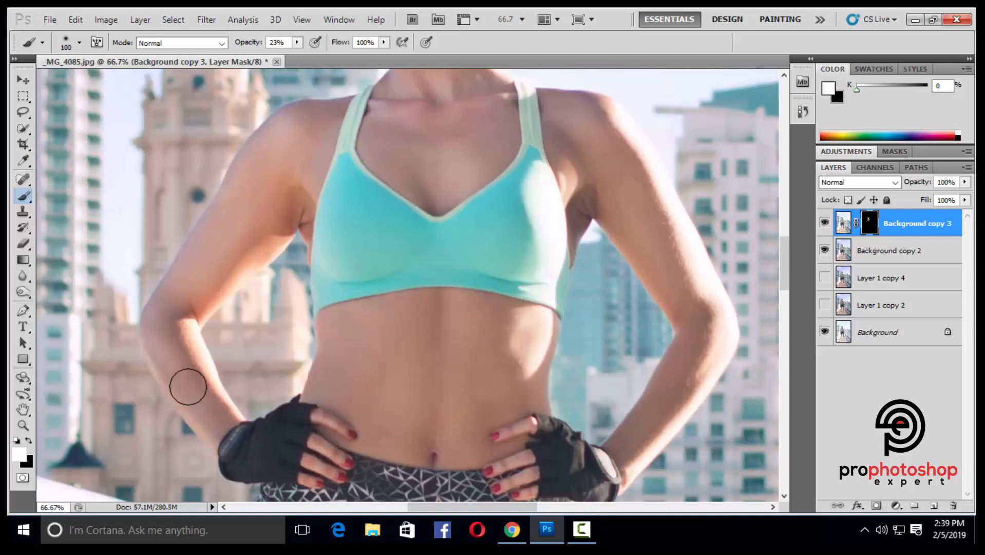
pyautogui.press(']')
pyautogui.press(']')
pyautogui.press(']')
pyautogui.press(']')
pyautogui.scroll(-2, 395, 275)
pyautogui.scroll(-2, 484, 374)
pyautogui.scroll(1, 682, 362)
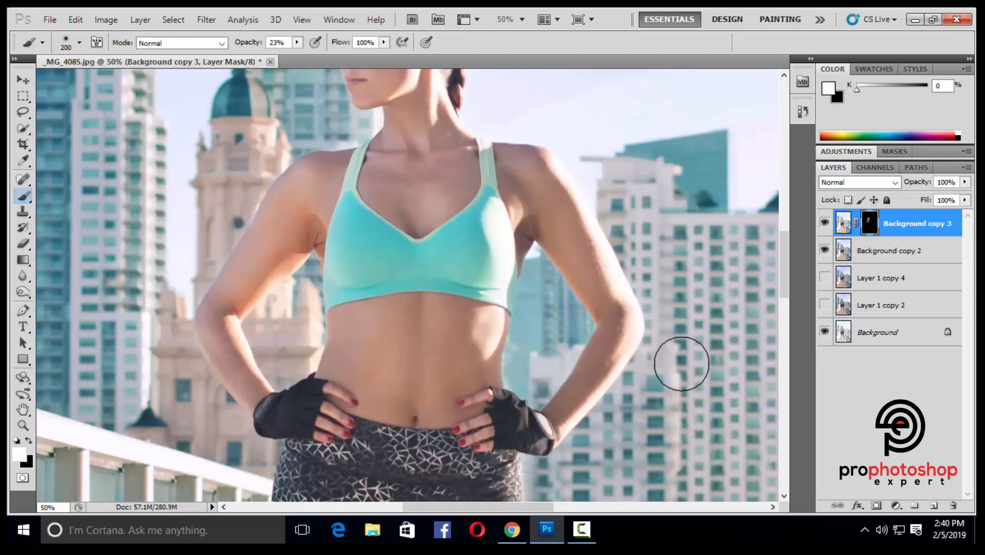
pyautogui.scroll(2, 291, 277)
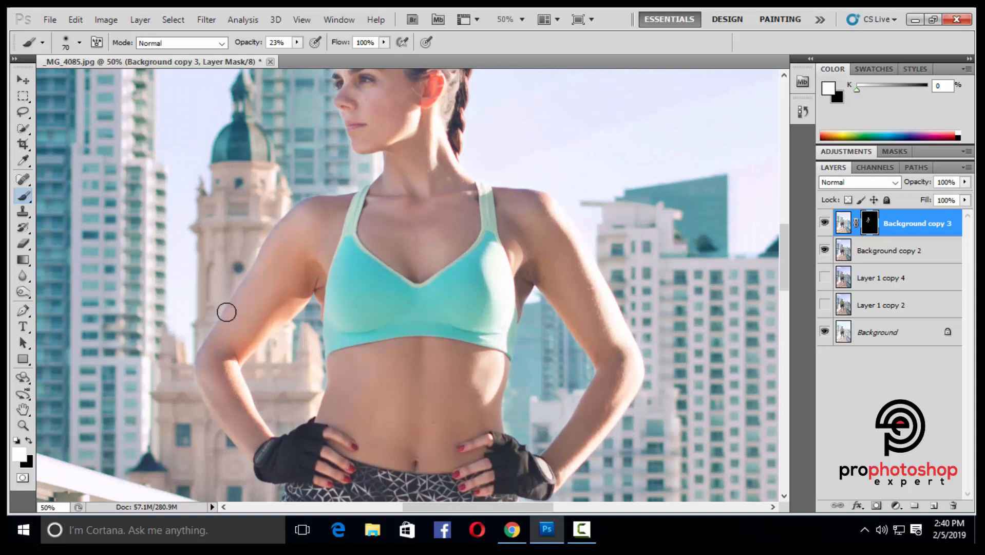
# Paint white on the mask over the woman's midriff and chest with a brush of about 150 to 175 px
pyautogui.press(']')
pyautogui.press(']')
pyautogui.scroll(-1, 229, 383)
pyautogui.scroll(3, 406, 411)
pyautogui.press(']')
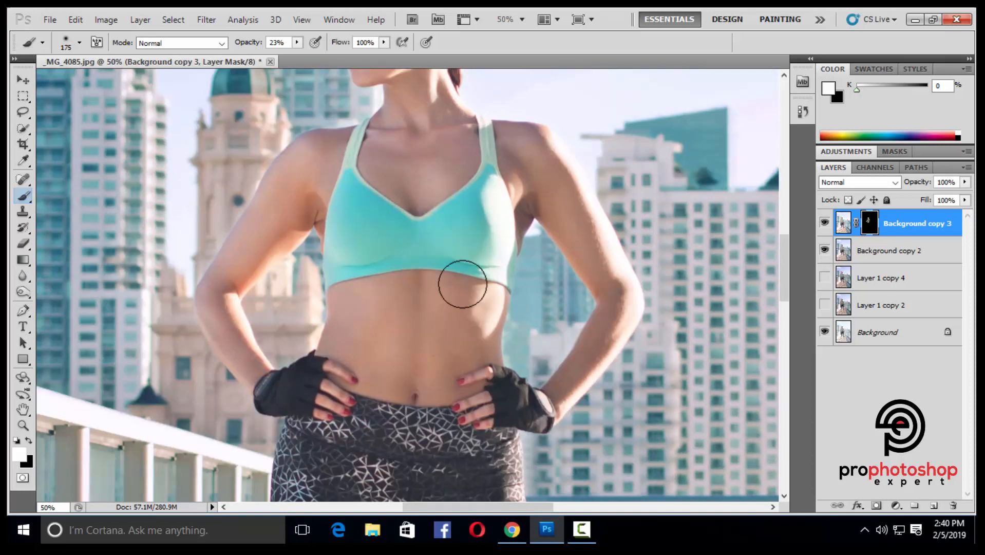
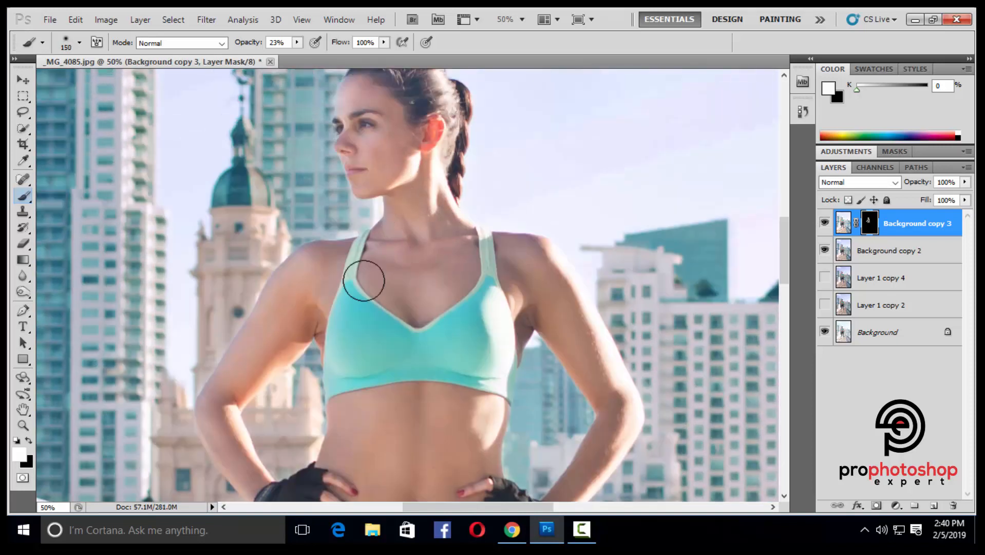
pyautogui.press('[')
pyautogui.press('[')
# Brighten the woman's waist and fingers through the mask with a brush of about 100 px
pyautogui.scroll(-2, 557, 238)
pyautogui.scroll(-7, 549, 262)
pyautogui.press('[')
pyautogui.press('[')
pyautogui.press('[')
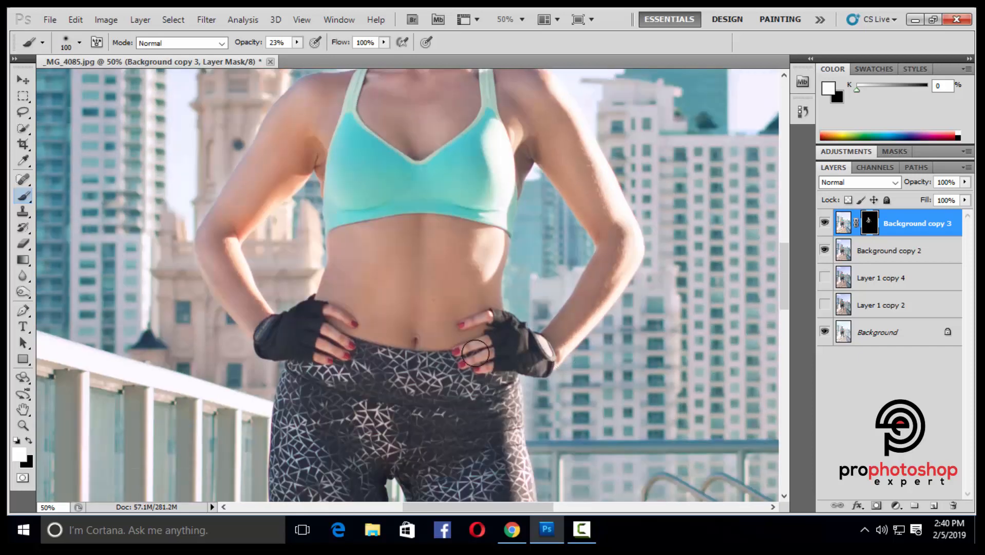
# Brighten the bare ankles above the shoes through the mask with a brush of about 80 px
pyautogui.scroll(-3, 505, 281)
pyautogui.scroll(3, 503, 283)
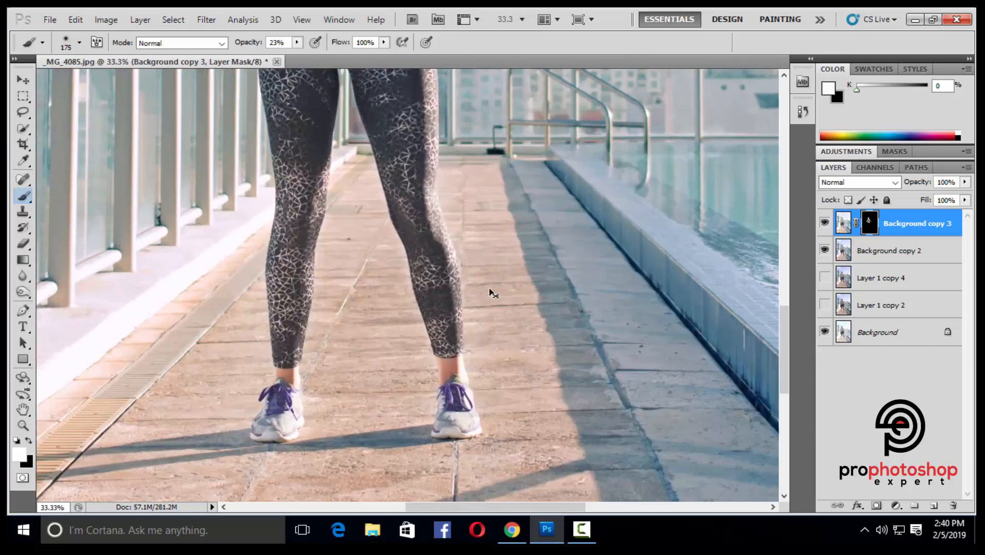
pyautogui.press('[')
pyautogui.press('[')
pyautogui.press('[')
pyautogui.press('[')
pyautogui.scroll(-4, 233, 332)
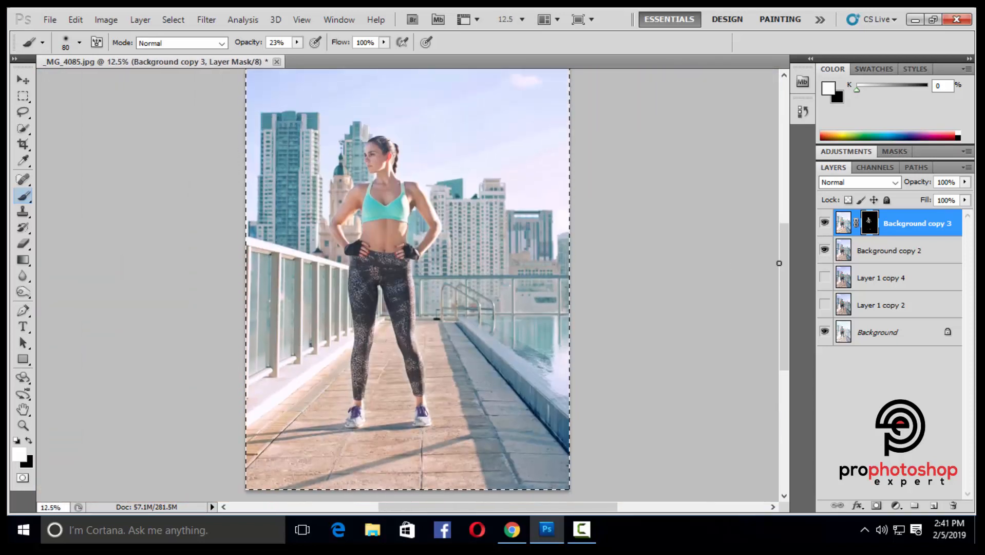
# Merge Background copy 3 with Background copy 2 and clear the selection around the canvas
pyautogui.keyDown('ctrl'); pyautogui.click(879, 252); pyautogui.keyUp('ctrl')
pyautogui.rightClick(880, 252)
pyautogui.click(760, 473)
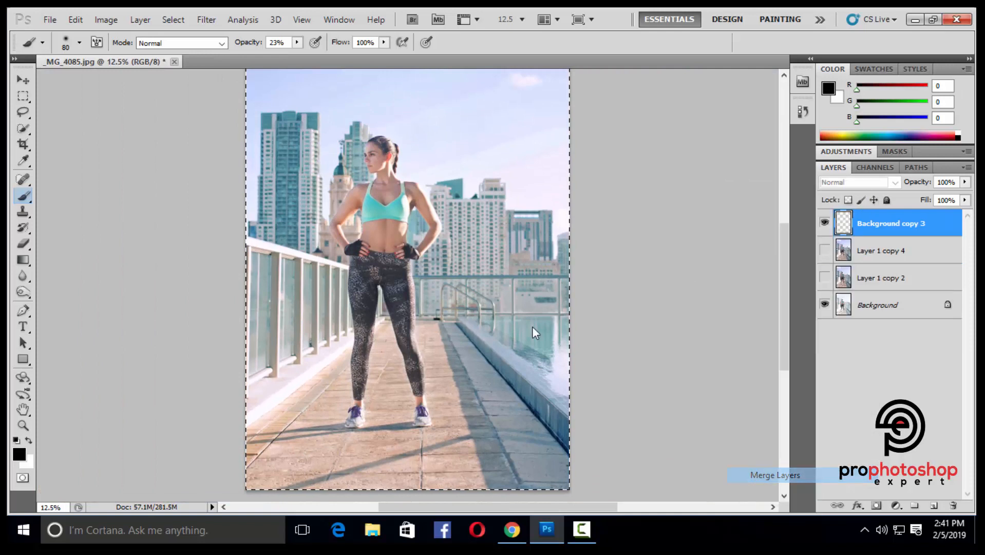
pyautogui.click(23, 96)
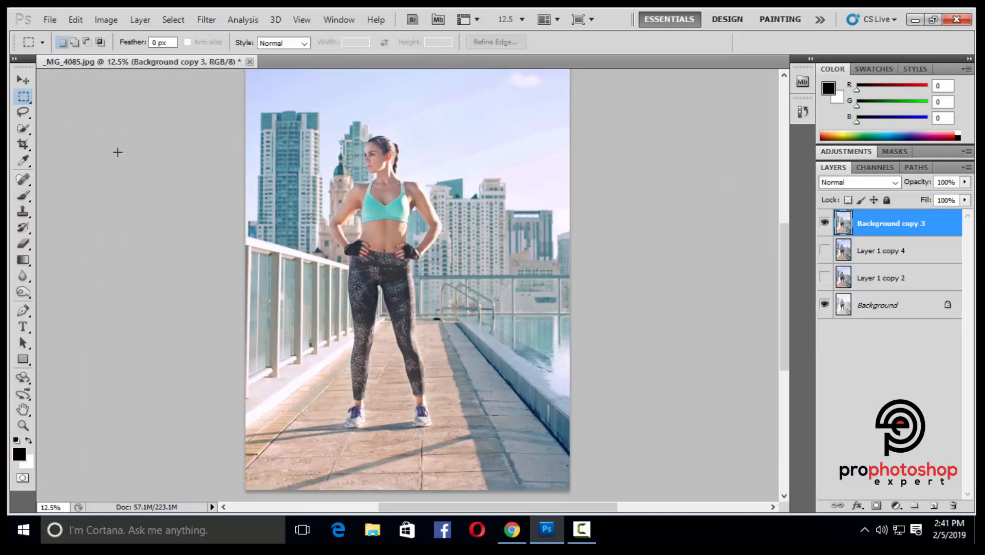
# Duplicate the merged layer and apply Selective Color to the copy with Black in the Neutrals set to 5%
pyautogui.hotkey('ctrl', 'j')
pyautogui.click(106, 19)
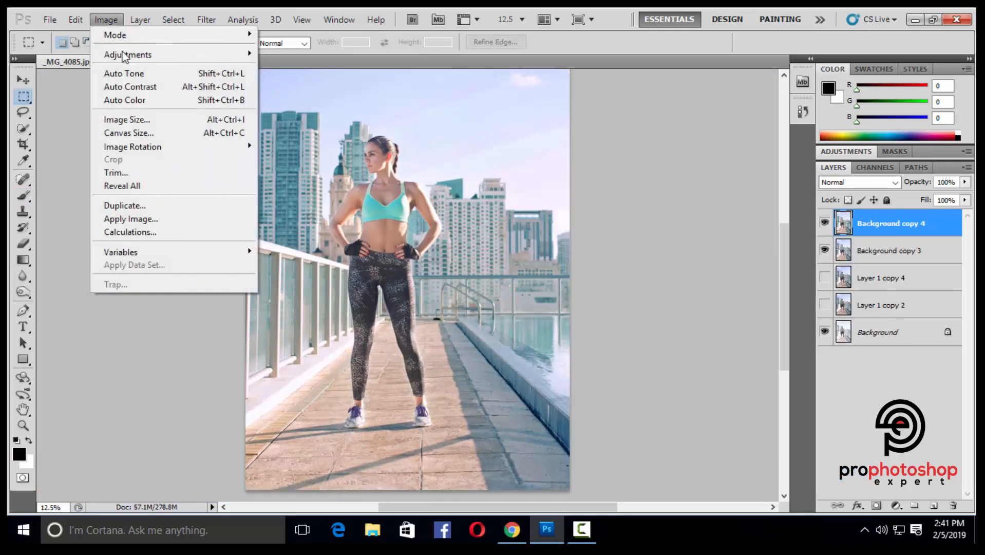
pyautogui.moveTo(125, 57)
pyautogui.click(303, 250)
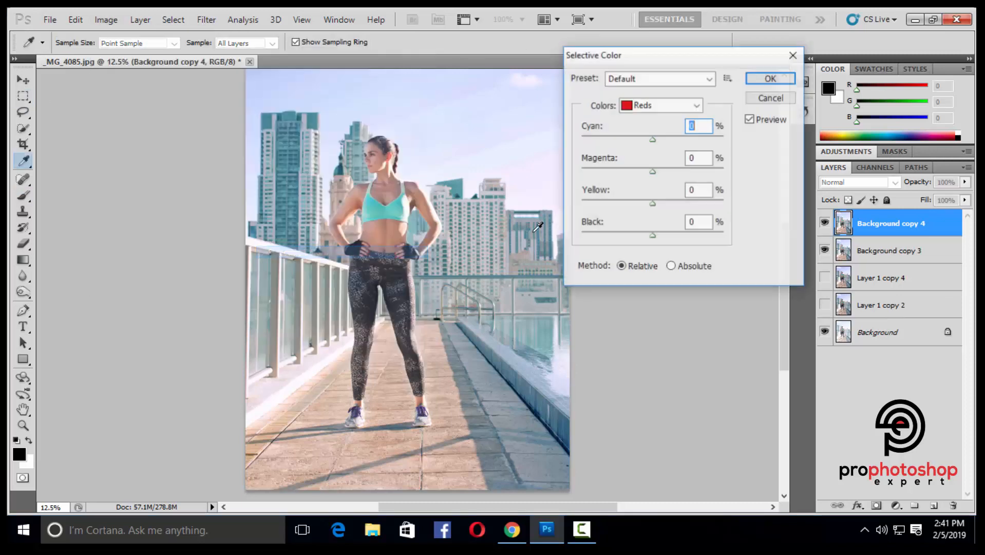
pyautogui.click(627, 108)
pyautogui.click(629, 212)
pyautogui.click(699, 223)
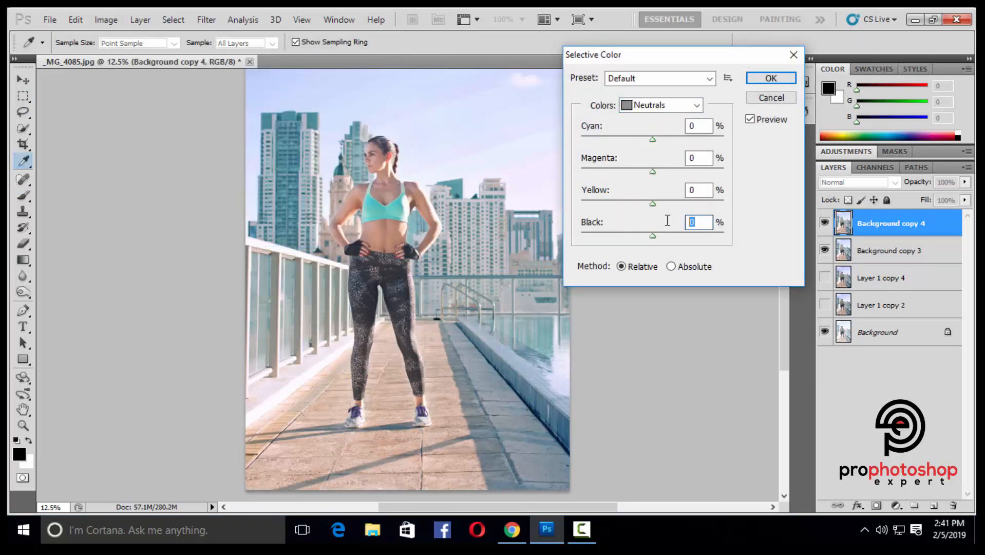
pyautogui.write('5')
pyautogui.click(770, 78)
pyautogui.press('m')
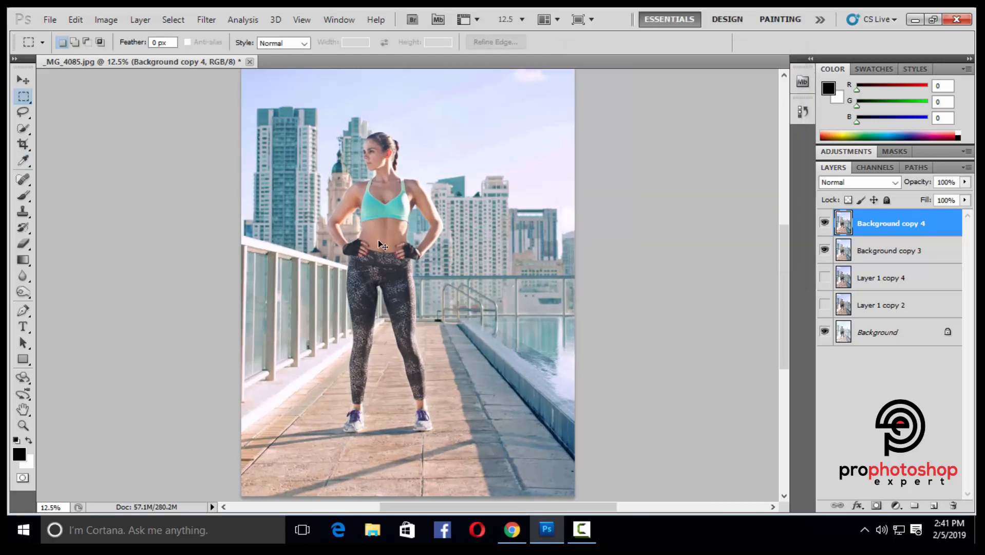
# Delete the hidden layers Layer 1 copy 4 and Layer 1 copy 2
pyautogui.hotkey('ctrl', '+')
pyautogui.scroll(3, 765, 262)
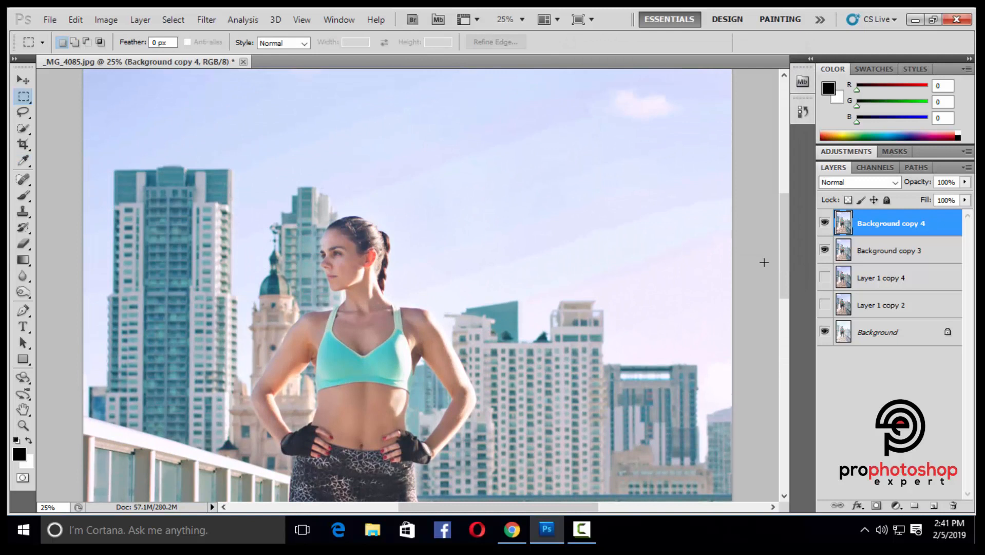
pyautogui.click(877, 280)
pyautogui.press('Delete')
pyautogui.press('Delete')
# Duplicate the Background copy 4 layer twice
pyautogui.click(883, 226)
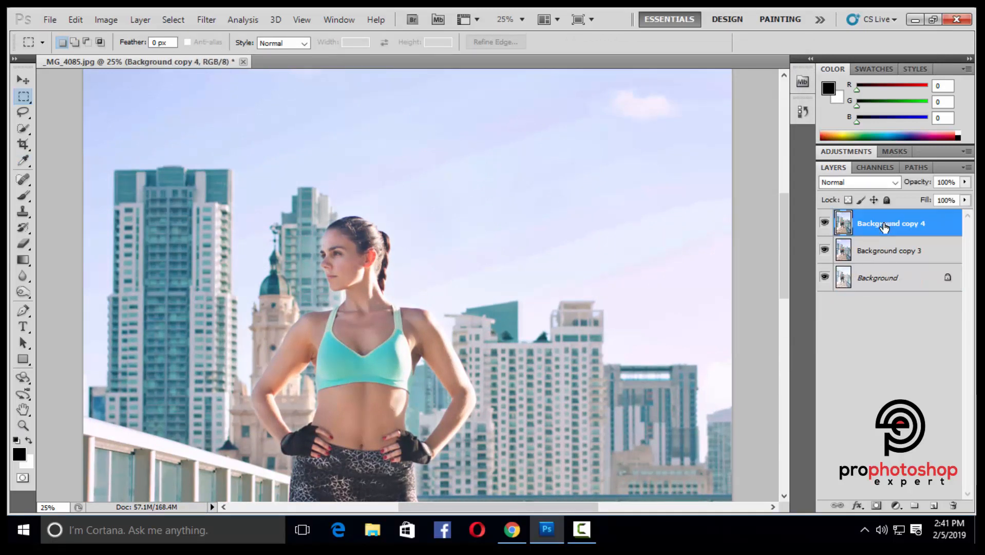
pyautogui.hotkey('ctrl', 'j')
pyautogui.hotkey('ctrl', 'j')
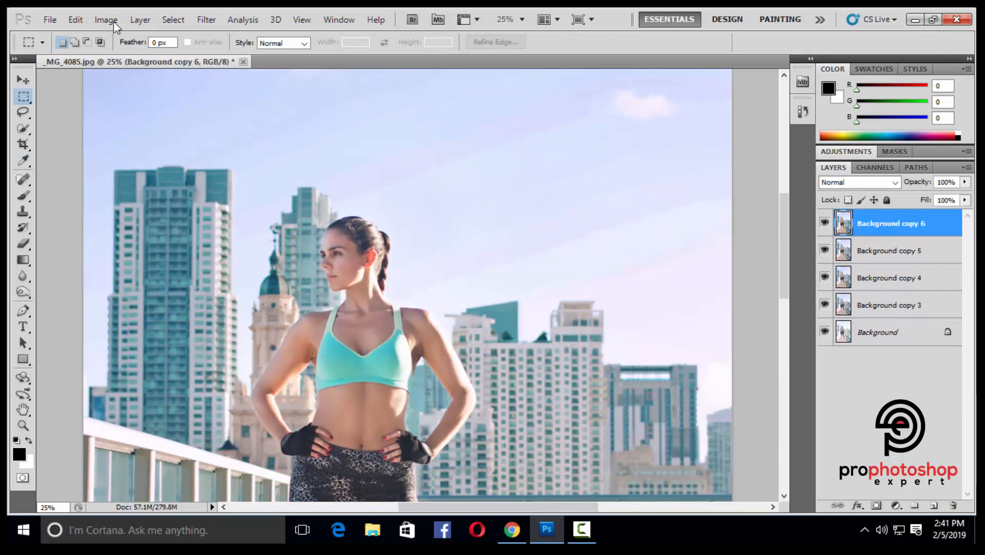
pyautogui.click(113, 22)
pyautogui.moveTo(154, 54)
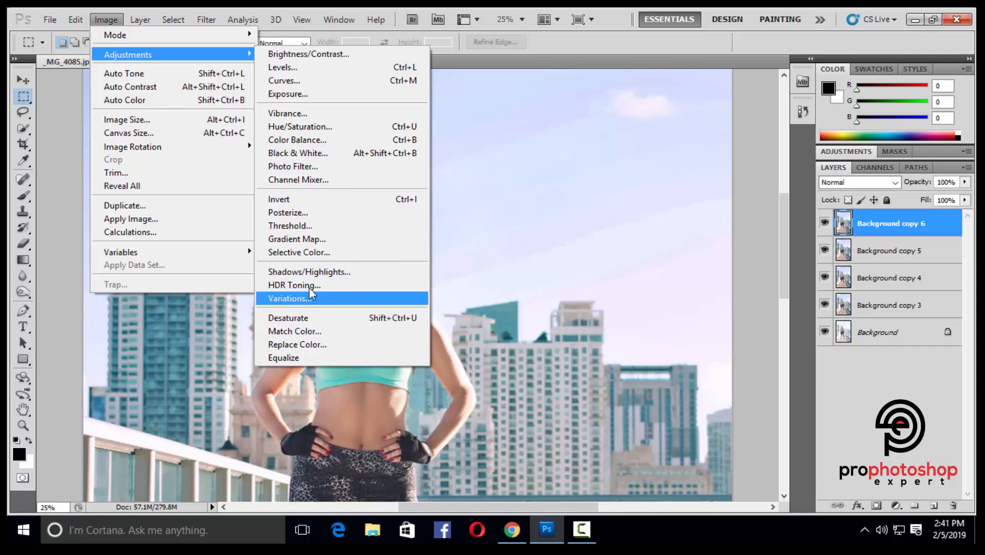
pyautogui.click(555, 151)
# Apply a High Pass filter with a radius of about 3.5 pixels to Background copy 6 and blend it as Soft Light
pyautogui.click(209, 22)
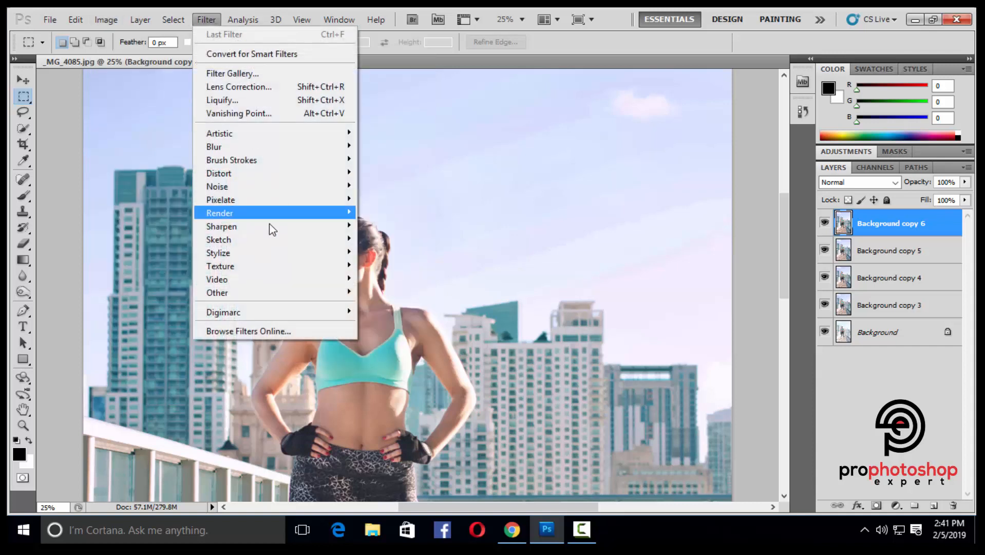
pyautogui.moveTo(288, 292)
pyautogui.click(389, 305)
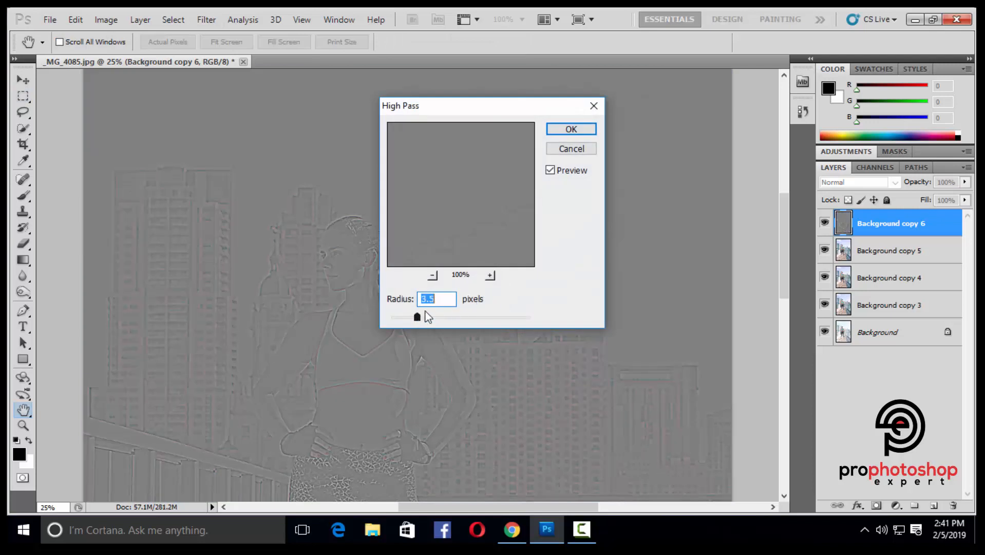
pyautogui.click(417, 316)
pyautogui.click(571, 129)
pyautogui.click(863, 186)
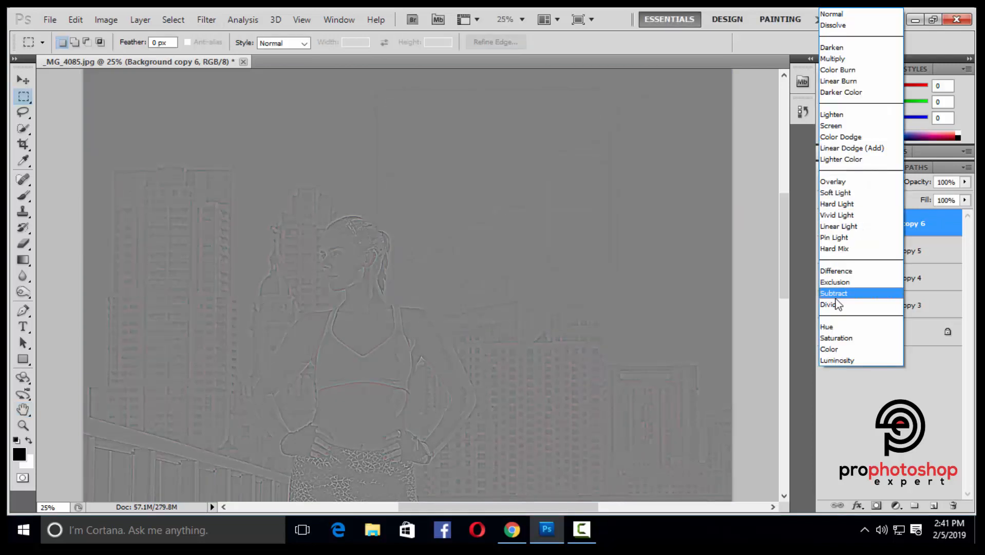
pyautogui.click(838, 193)
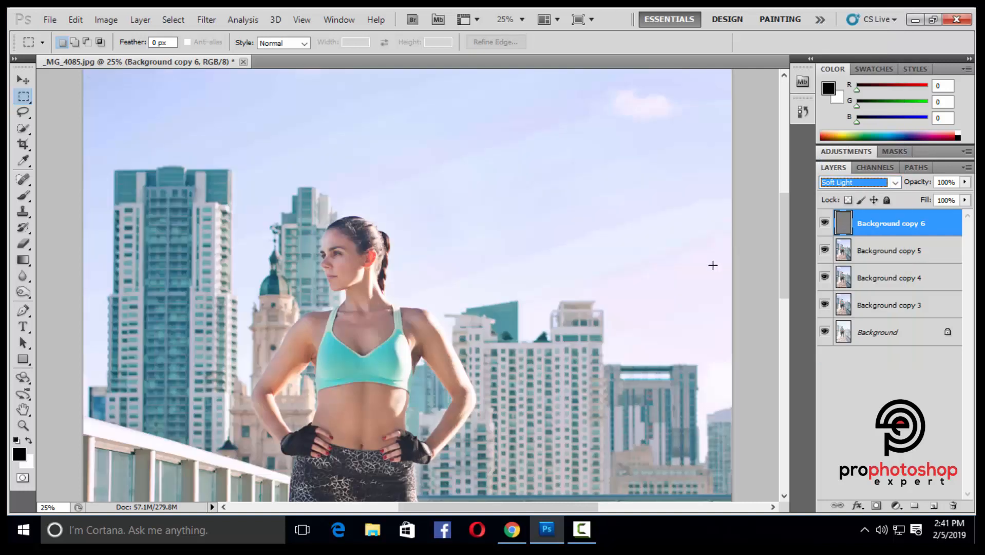
# Examine the sharpening effect of Background copy 6 on the whole figure and close up on the woman's face
pyautogui.hotkey('ctrl', '-')
pyautogui.hotkey('ctrl', '-')
pyautogui.hotkey('ctrl', '-')
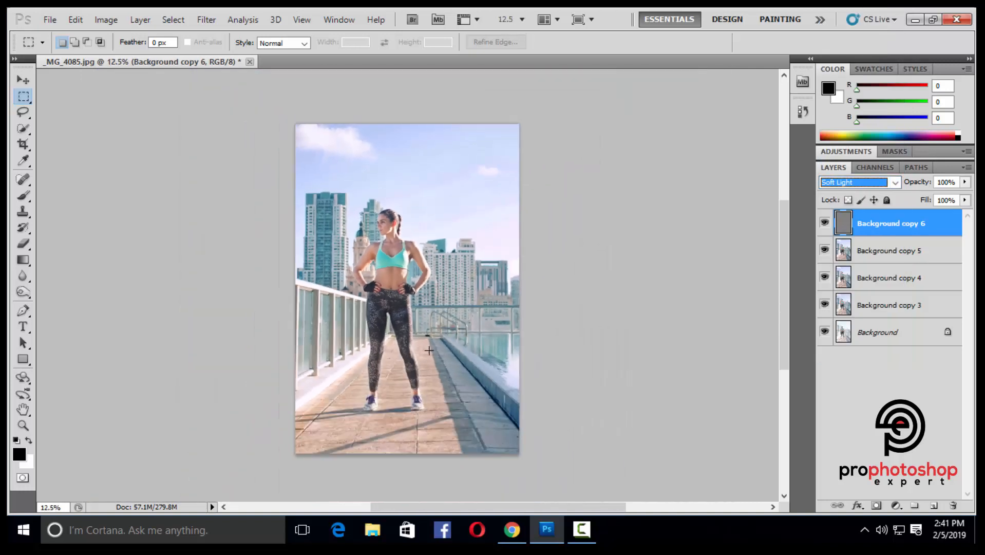
pyautogui.click(27, 427)
pyautogui.click(363, 197)
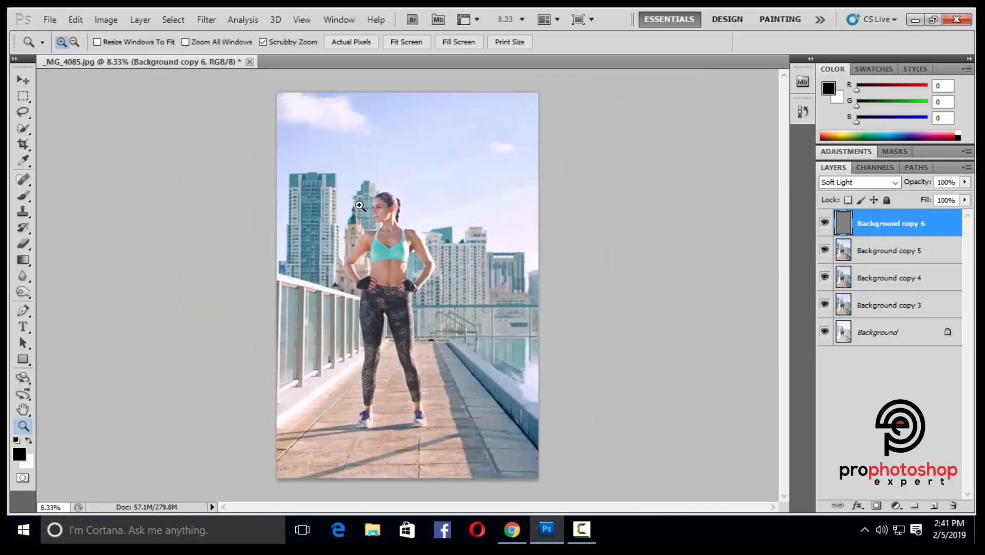
pyautogui.click(363, 197)
pyautogui.click(364, 195)
pyautogui.click(364, 195)
pyautogui.click(365, 196)
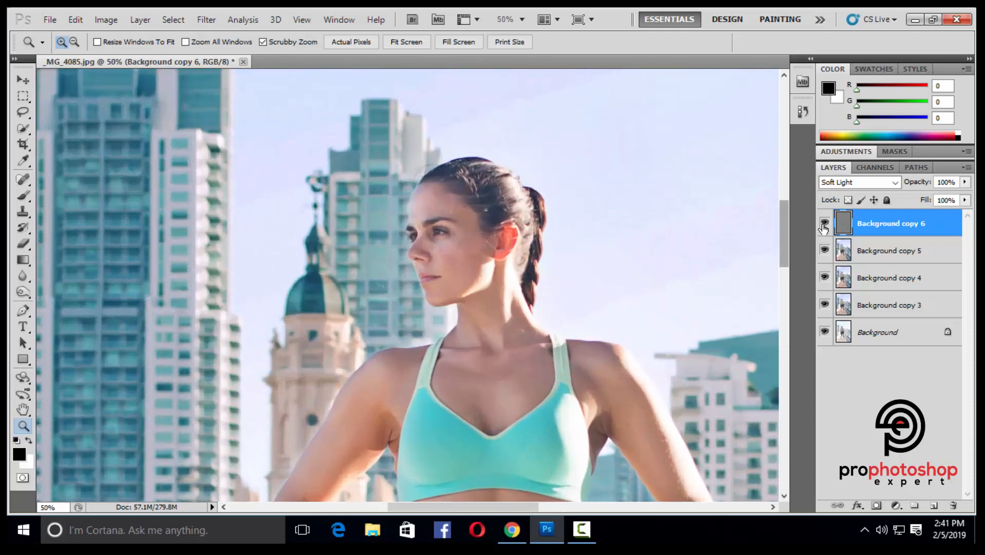
pyautogui.hotkey('ctrl', '+')
pyautogui.hotkey('ctrl', '+')
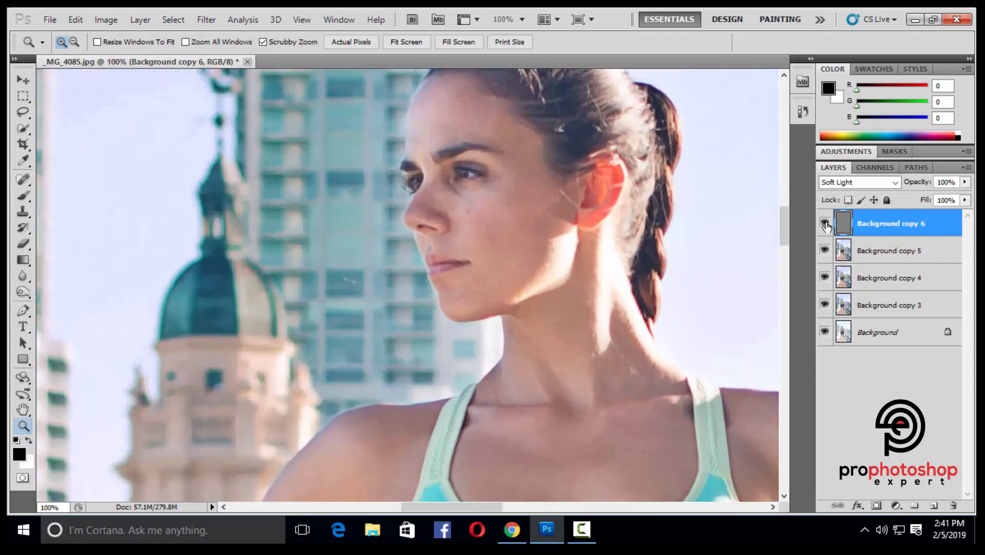
pyautogui.scroll(3, 637, 365)
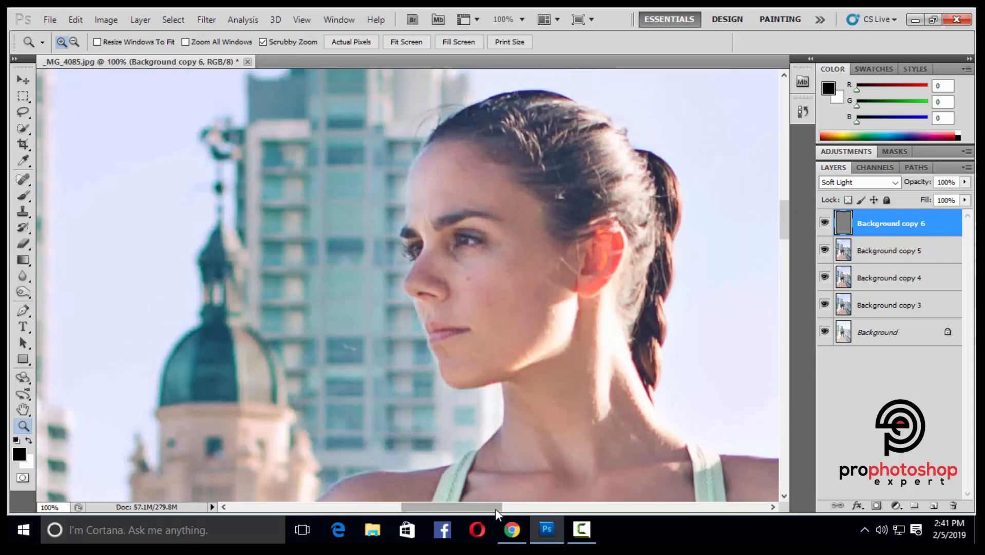
pyautogui.moveTo(497, 512); pyautogui.dragTo(512, 512)
# Remove the stray hairs between cheek and ear on Background copy 5 with a content-aware Spot Healing Brush of about 6 px
pyautogui.click(868, 254)
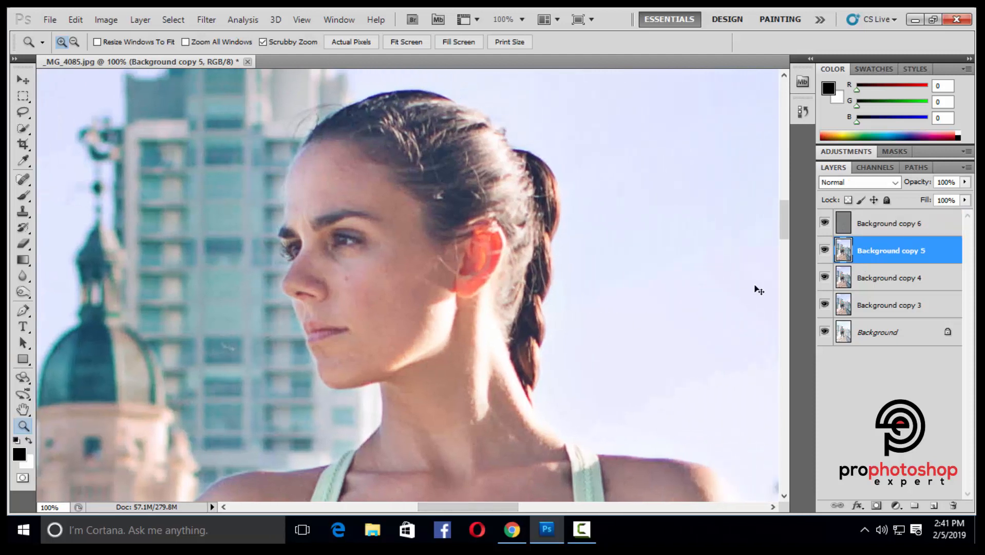
pyautogui.hotkey('ctrl', '+')
pyautogui.click(23, 179)
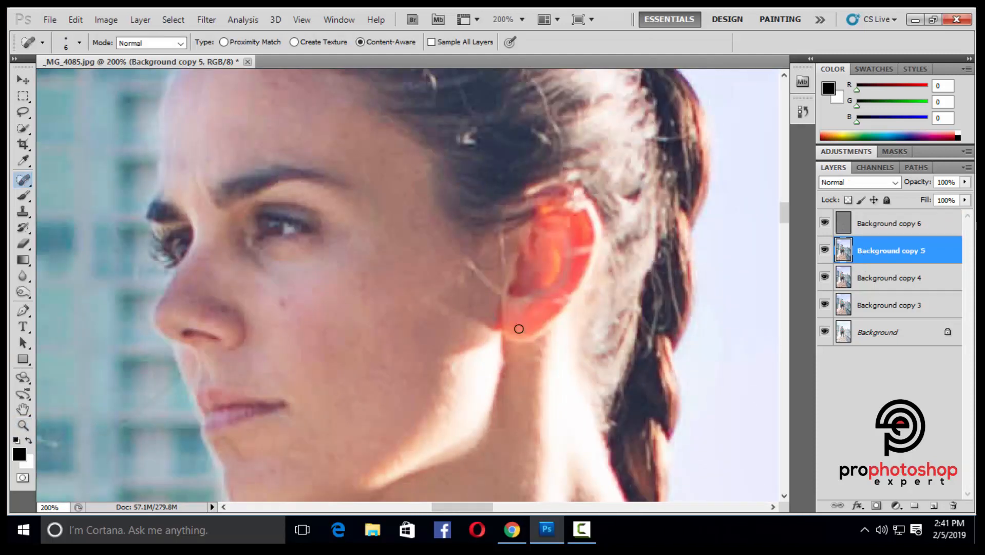
pyautogui.moveTo(499, 296); pyautogui.dragTo(500, 293)
pyautogui.moveTo(421, 269); pyautogui.dragTo(453, 309)
pyautogui.moveTo(429, 304); pyautogui.dragTo(492, 324)
# Heal the stray light hairs above the ear with the Spot Healing Brush at about 6 to 7 px
pyautogui.hotkey('ctrl', '-')
pyautogui.hotkey('ctrl', '+')
pyautogui.scroll(4, 445, 274)
pyautogui.press('[')
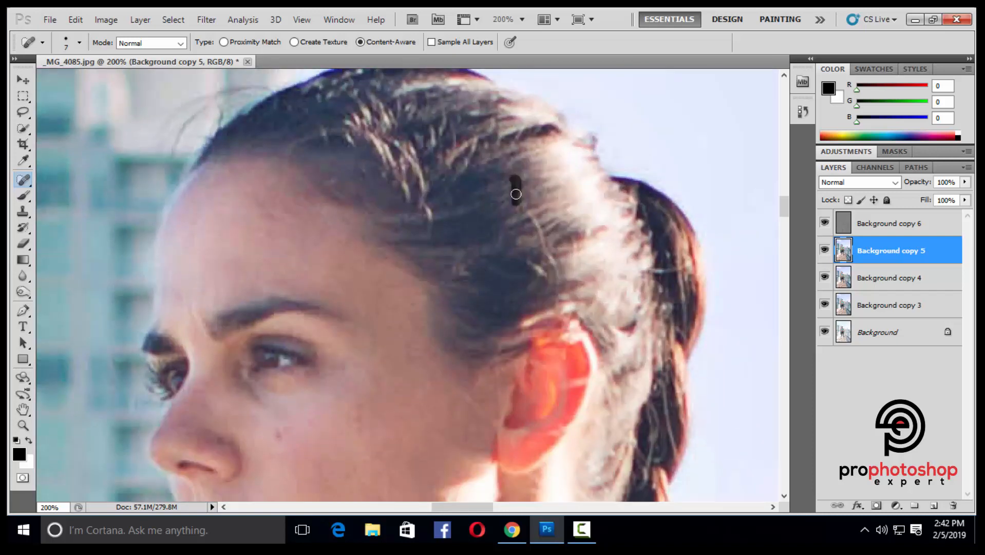
pyautogui.moveTo(521, 202); pyautogui.dragTo(551, 261)
pyautogui.scroll(-1, 552, 226)
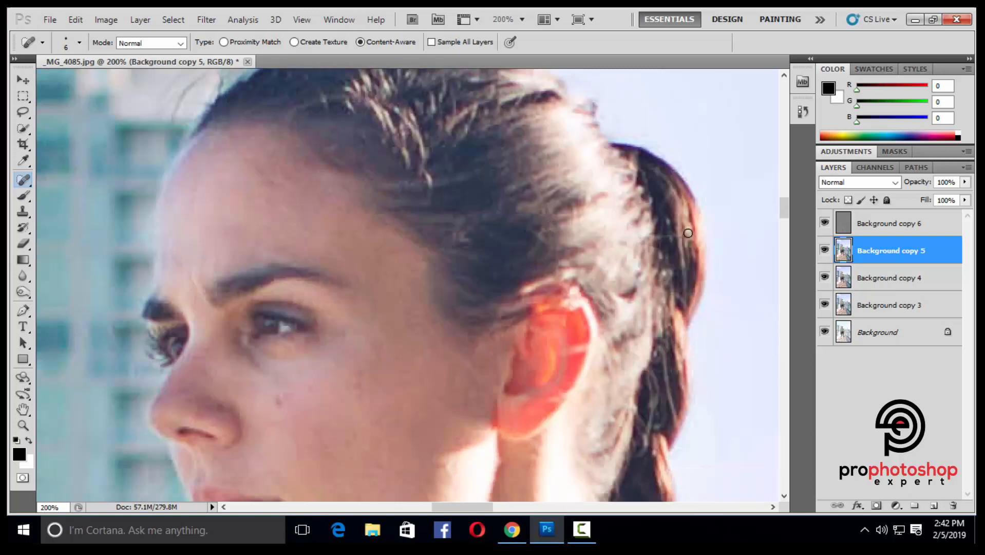
# Duplicate the Background copy 5 layer
pyautogui.scroll(-4, 501, 261)
pyautogui.hotkey('ctrl', '-')
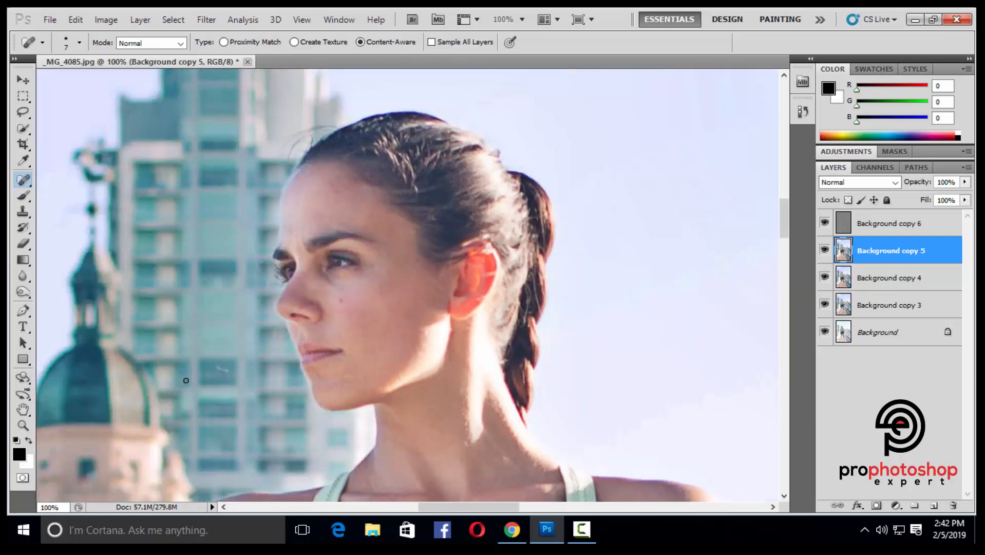
pyautogui.hotkey('ctrl', '-')
pyautogui.scroll(-2, 206, 381)
pyautogui.hotkey('ctrl', '+')
pyautogui.press(']')
pyautogui.press(']')
pyautogui.press(']')
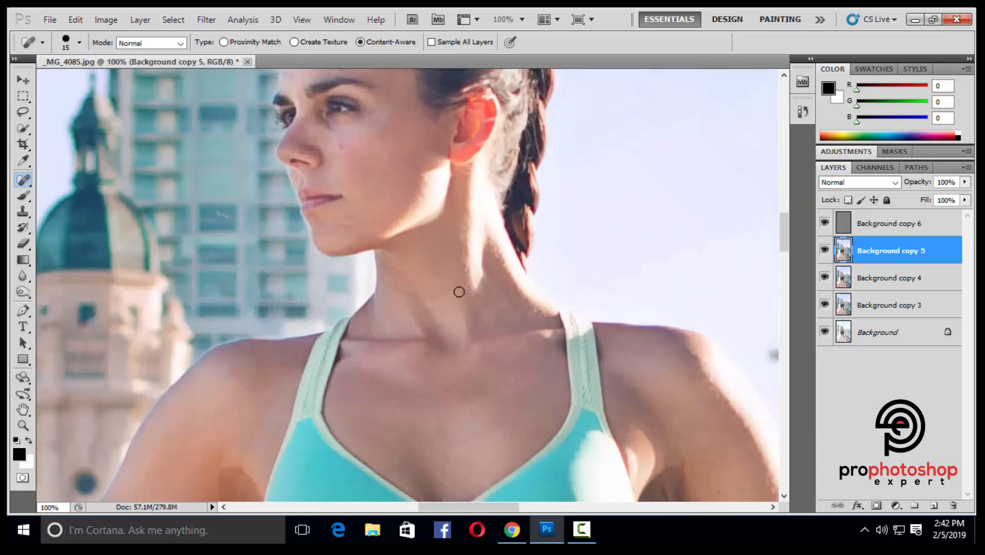
pyautogui.hotkey('ctrl', '-')
pyautogui.hotkey('ctrl', '-')
pyautogui.hotkey('ctrl', '+')
pyautogui.hotkey('ctrl', 'j')
# Smooth the forehead skin on Background copy 7 with the Mixer Brush at Wet 24% and about 30 to 45 px
pyautogui.scroll(1, 308, 287)
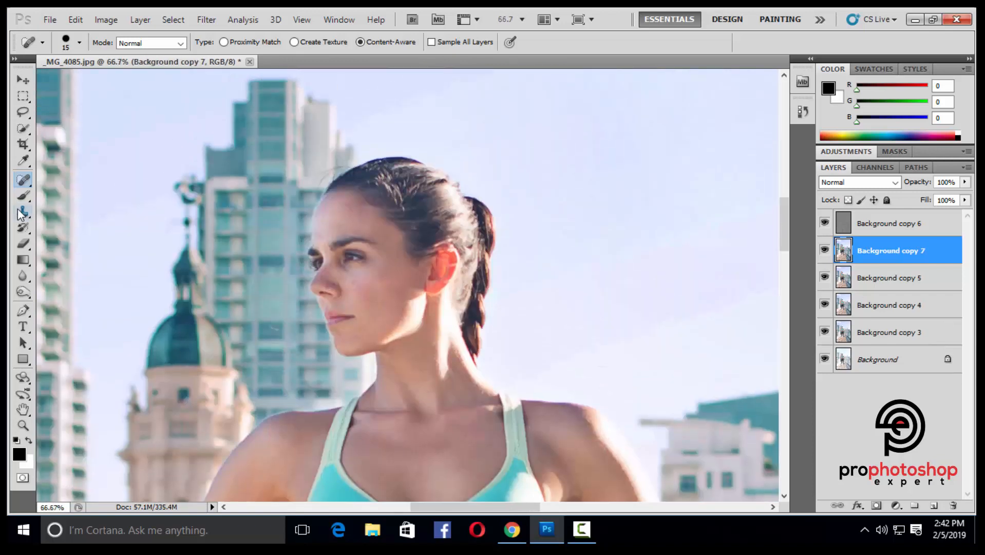
pyautogui.click(22, 195)
pyautogui.click(57, 241)
pyautogui.hotkey('ctrl', '+')
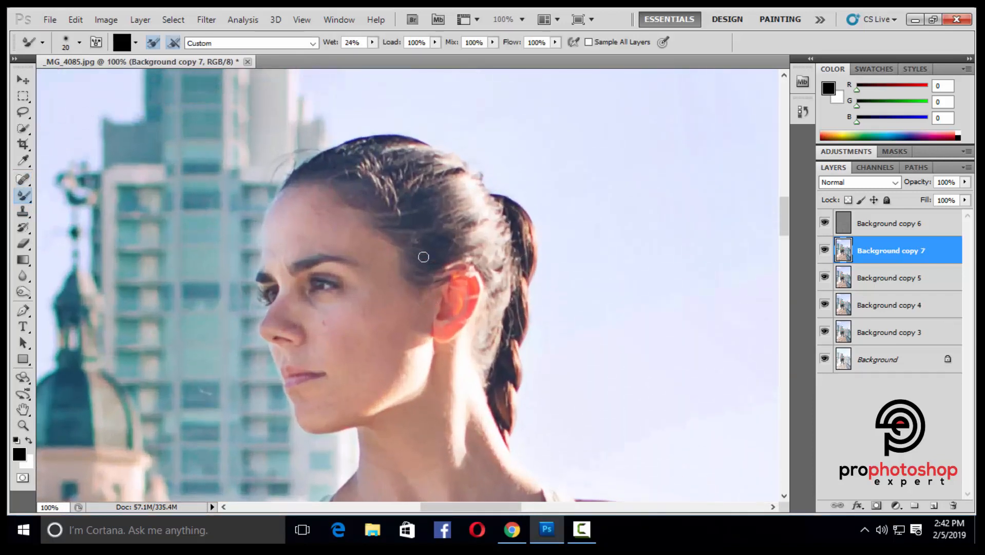
pyautogui.hotkey('ctrl', '+')
pyautogui.press(']')
pyautogui.press(']')
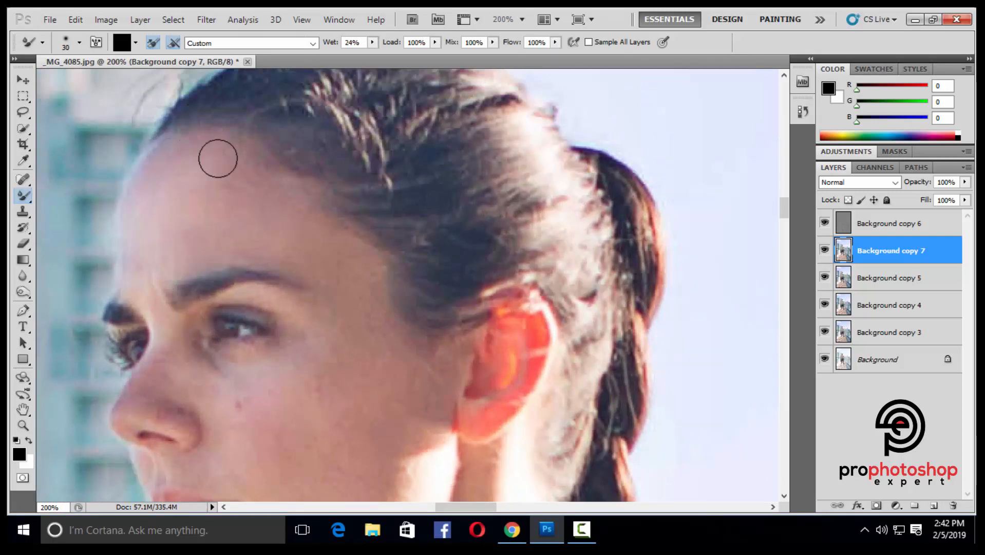
pyautogui.press(']')
# Blend the skin of the cheek and along the jawline with the Mixer Brush at about 30 to 45 px
pyautogui.scroll(-3, 274, 187)
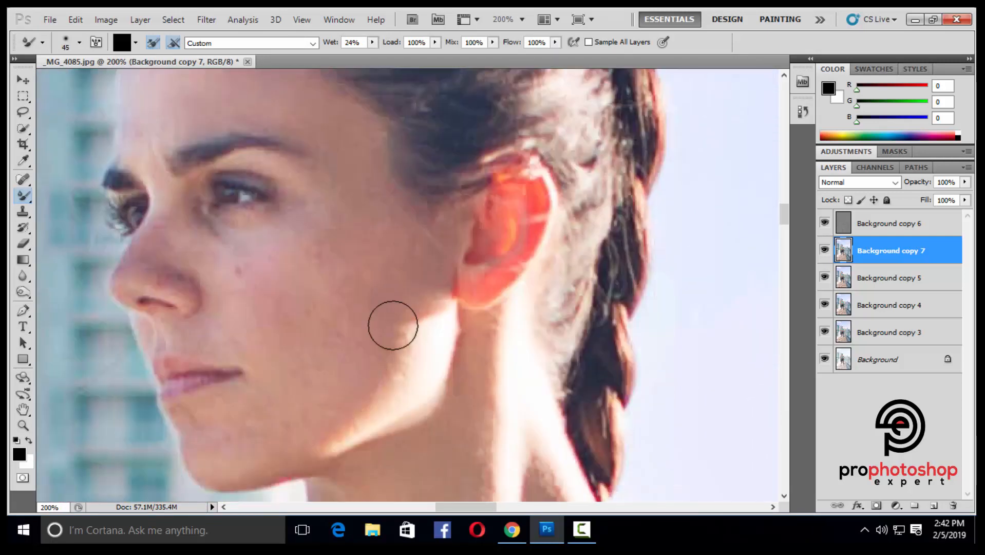
pyautogui.scroll(1, 328, 226)
pyautogui.press('[')
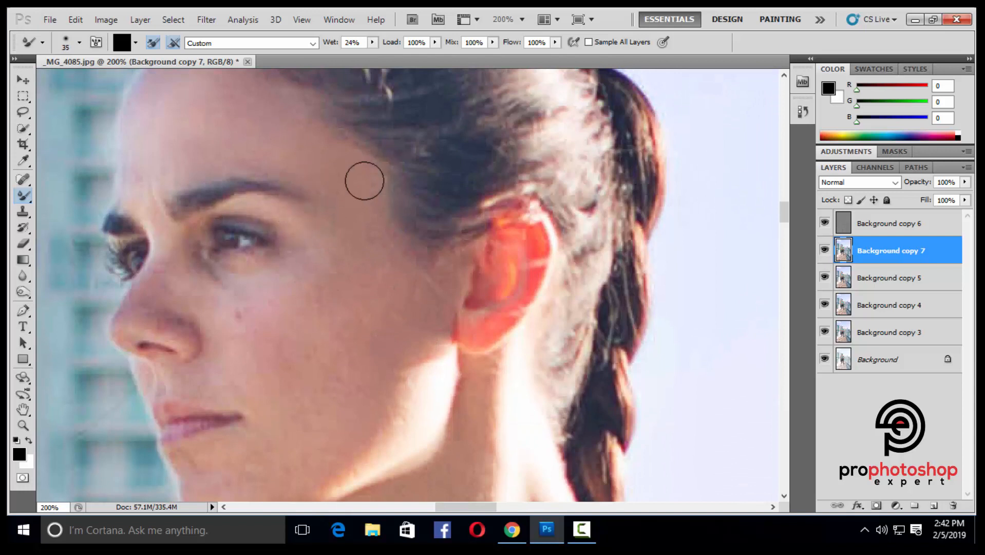
pyautogui.press(']')
pyautogui.scroll(-3, 308, 226)
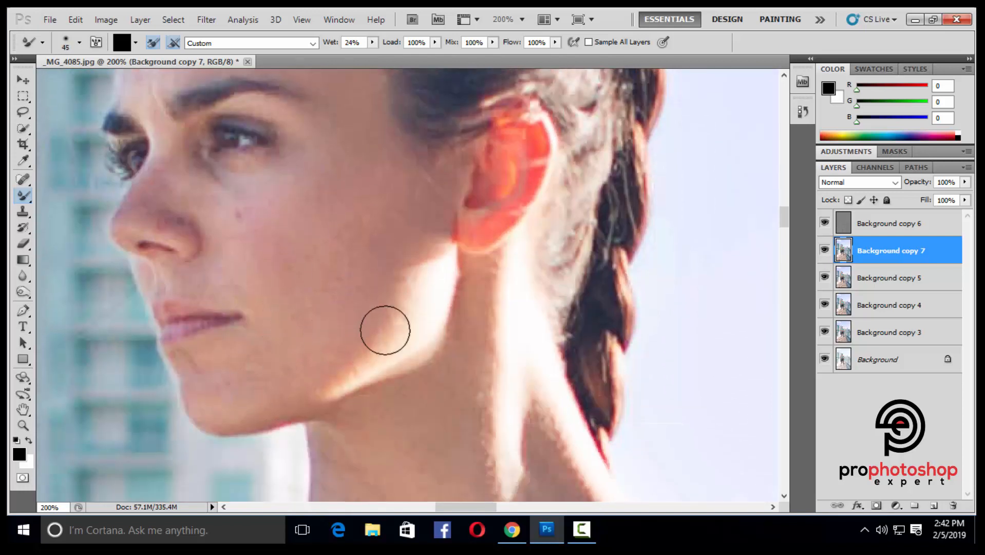
pyautogui.press('[')
pyautogui.press(']')
pyautogui.press(']')
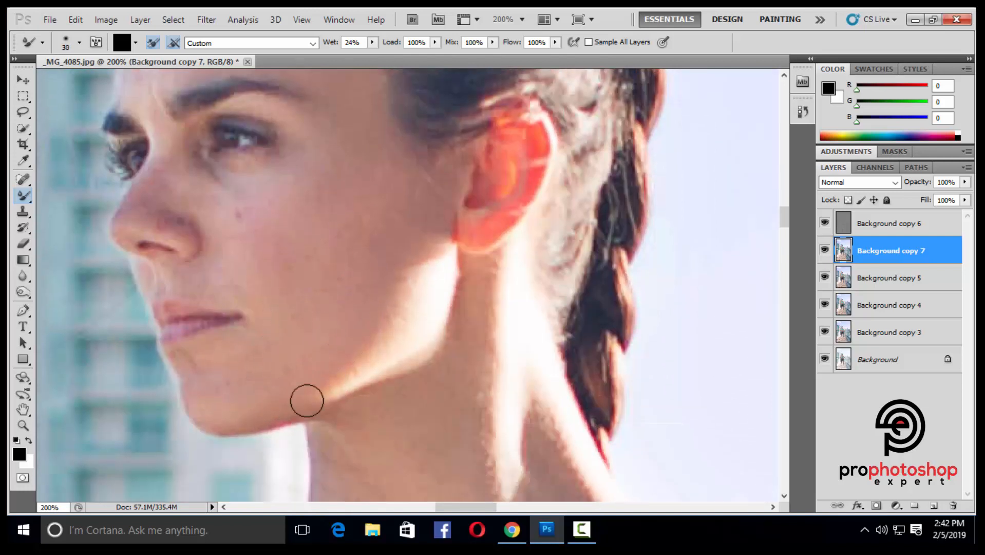
# Smooth the skin on and around the nose with the Mixer Brush at about 15 to 25 px
pyautogui.scroll(1, 356, 329)
pyautogui.scroll(1, 367, 200)
pyautogui.press('[')
pyautogui.press('[')
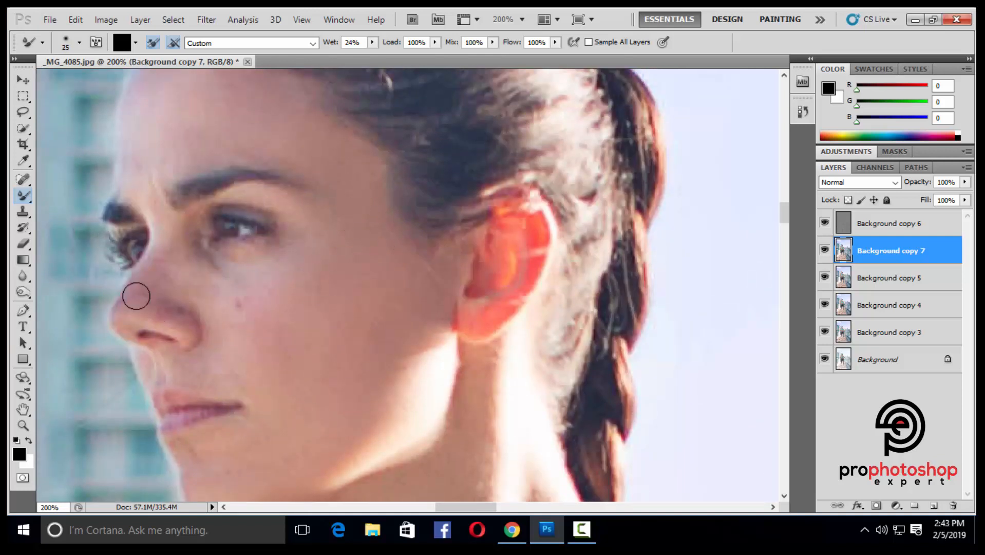
pyautogui.press('[')
pyautogui.scroll(-1, 186, 334)
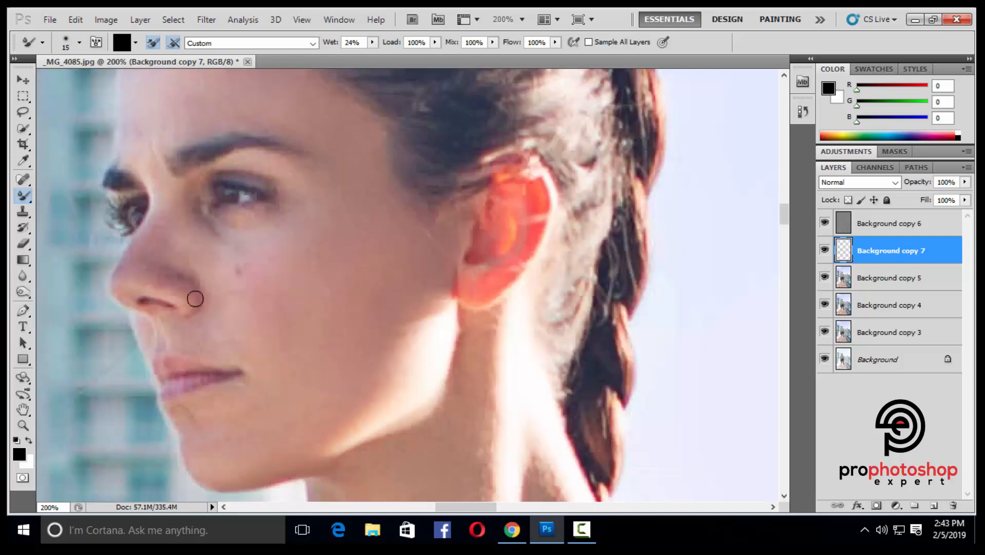
# Blend the skin beside the nose and between the eyes with the Mixer Brush at about 20 to 25 px
pyautogui.hotkey('ctrl', 'alt', 'shift', 'e')
pyautogui.scroll(-1, 206, 303)
pyautogui.press(']')
pyautogui.scroll(4, 216, 288)
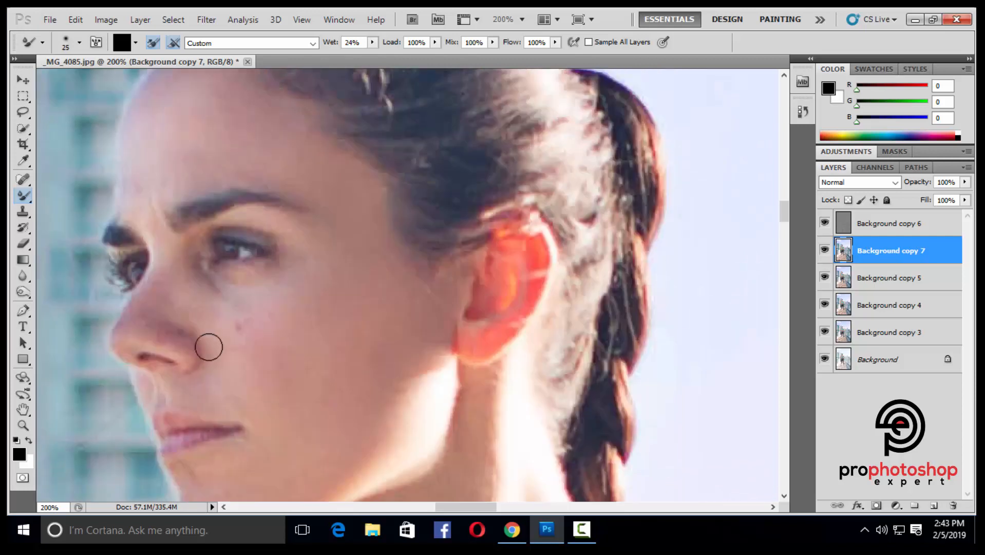
pyautogui.press('[')
pyautogui.scroll(1, 177, 321)
pyautogui.press('[')
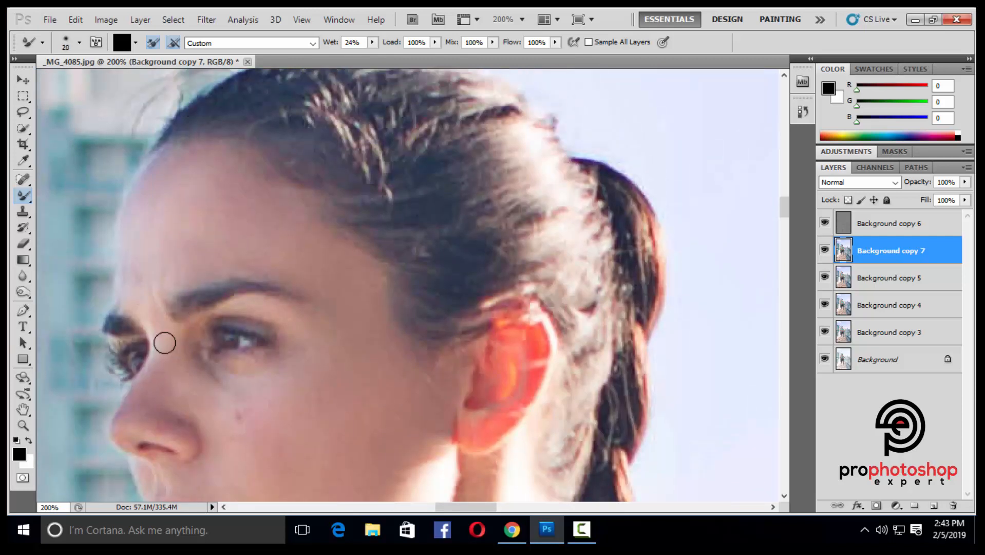
# Even out the skin below the hairline at about 30 px and the cheek near the ear at about 50 px
pyautogui.scroll(1, 129, 264)
pyautogui.press(']')
pyautogui.press(']')
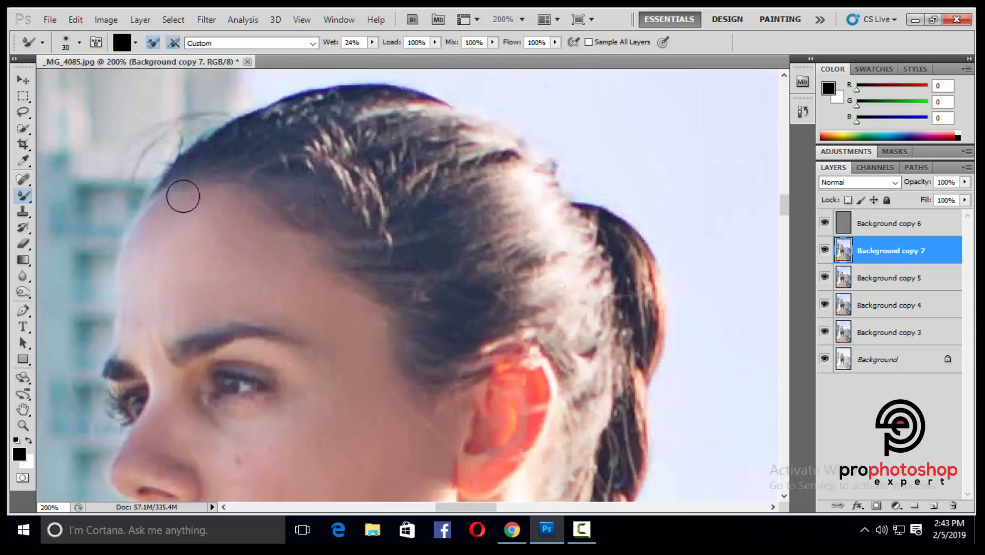
pyautogui.scroll(-5, 330, 282)
pyautogui.press(']')
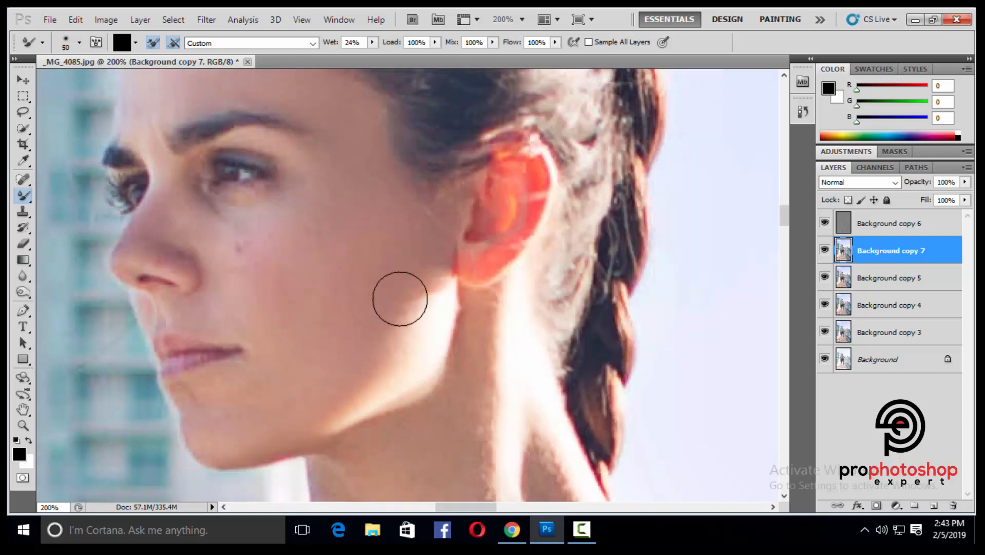
# Smooth the neck skin down to the collarbone with the Mixer Brush, using sizes of about 15 to 40 px
pyautogui.scroll(-4, 462, 319)
pyautogui.scroll(-1, 370, 265)
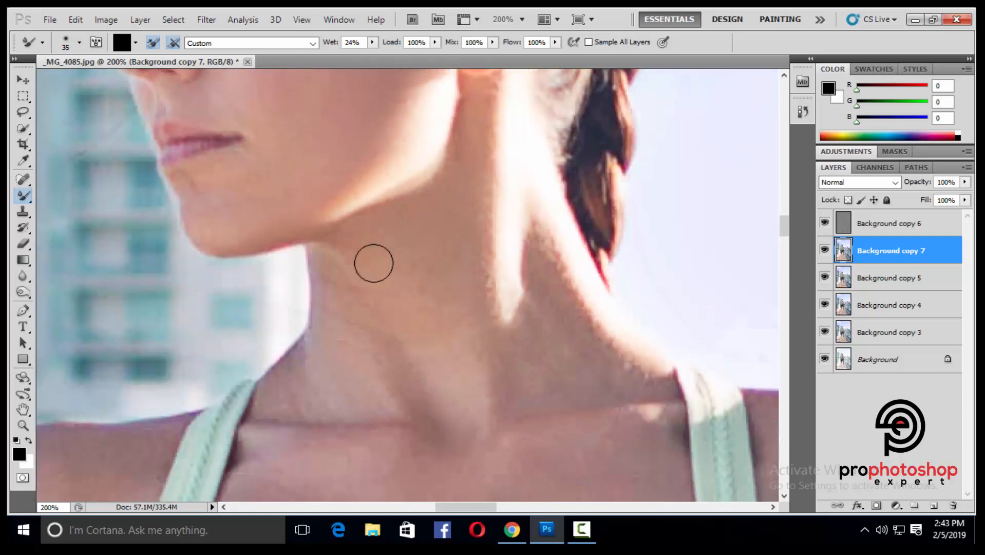
pyautogui.scroll(-1, 378, 321)
pyautogui.scroll(-1, 493, 329)
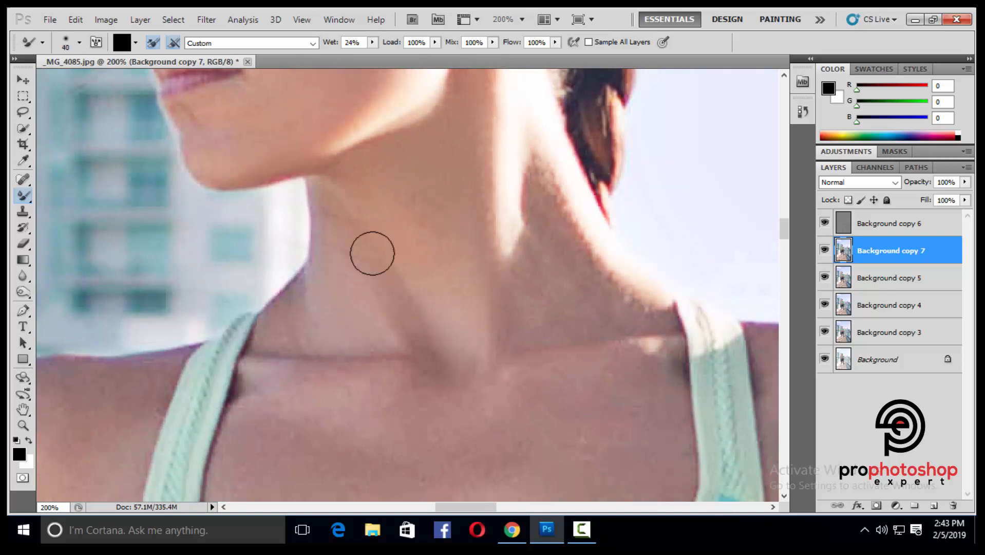
pyautogui.scroll(-1, 375, 282)
pyautogui.press('[')
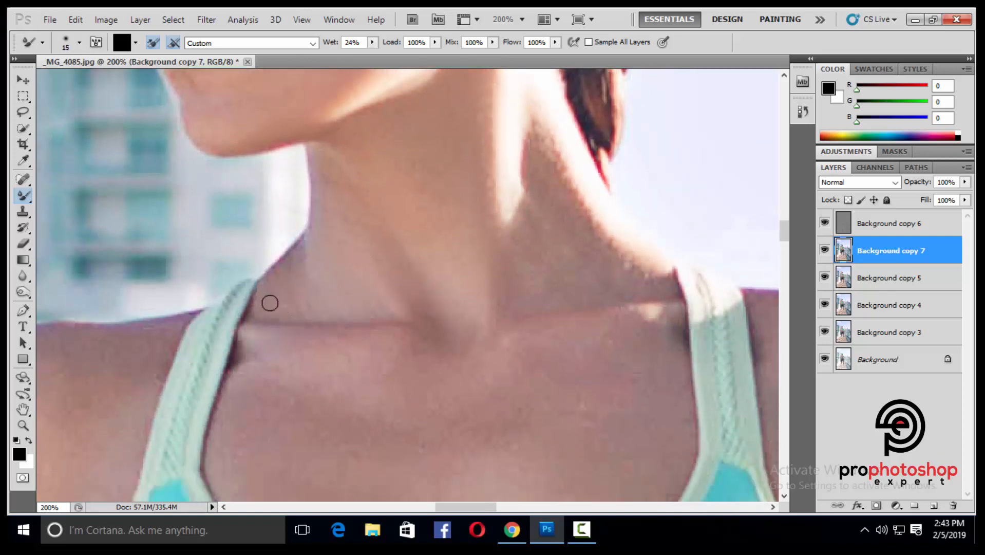
pyautogui.scroll(-1, 447, 308)
pyautogui.scroll(1, 484, 267)
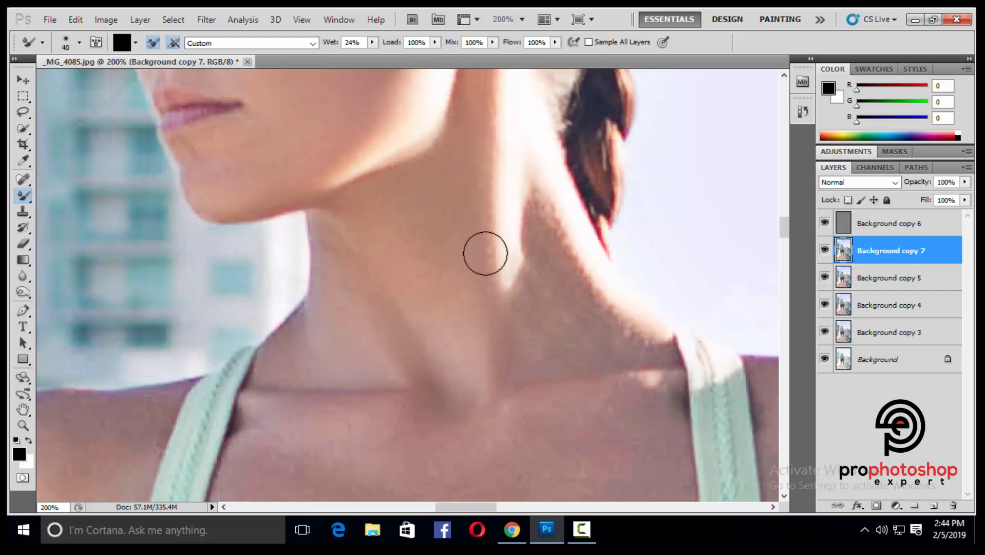
# Blend the skin along the collarbones and upper chest with the Mixer Brush at about 35 to 60 px
pyautogui.scroll(-2, 378, 220)
pyautogui.press(']')
pyautogui.scroll(2, 465, 242)
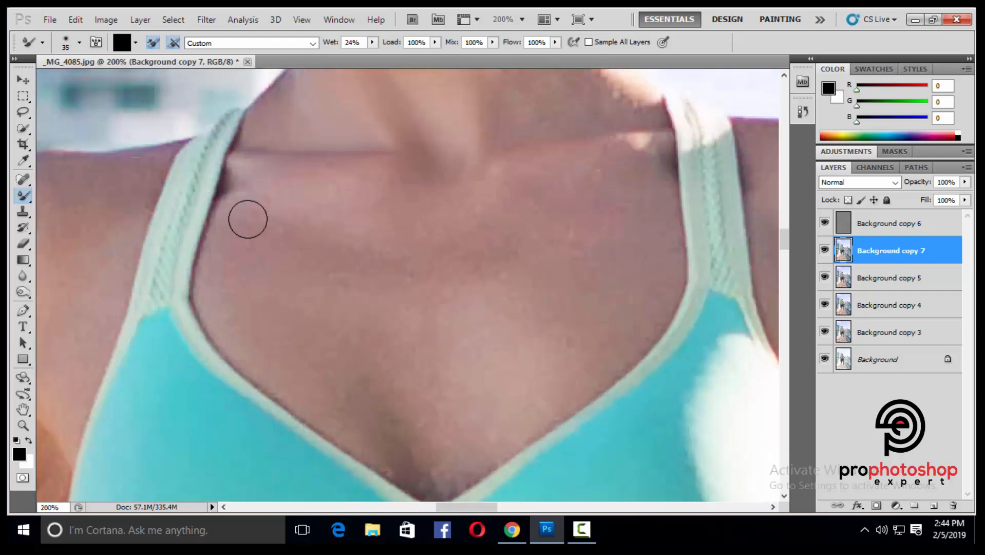
pyautogui.scroll(3, 552, 180)
pyautogui.press('[')
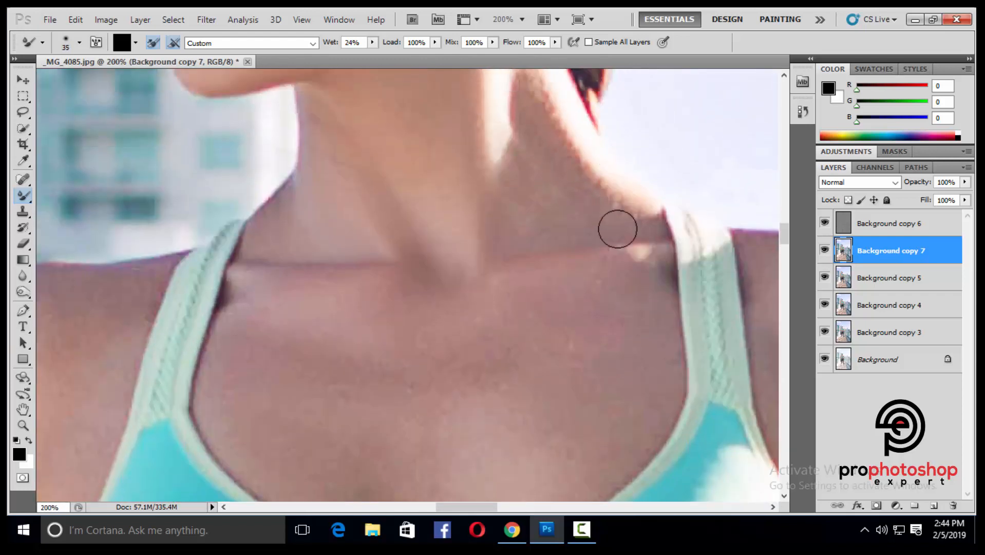
pyautogui.scroll(-1, 518, 196)
pyautogui.press(']')
pyautogui.press(']')
pyautogui.press(']')
pyautogui.press(']')
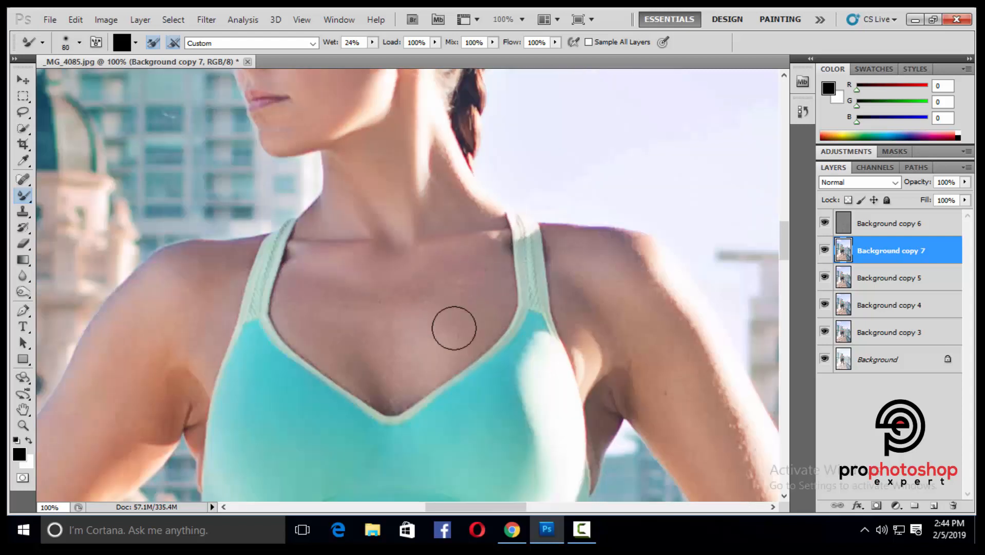
# Smooth the chest skin down to the point of the top's neckline with the Mixer Brush at about 35 to 45 px
pyautogui.scroll(-1, 390, 343)
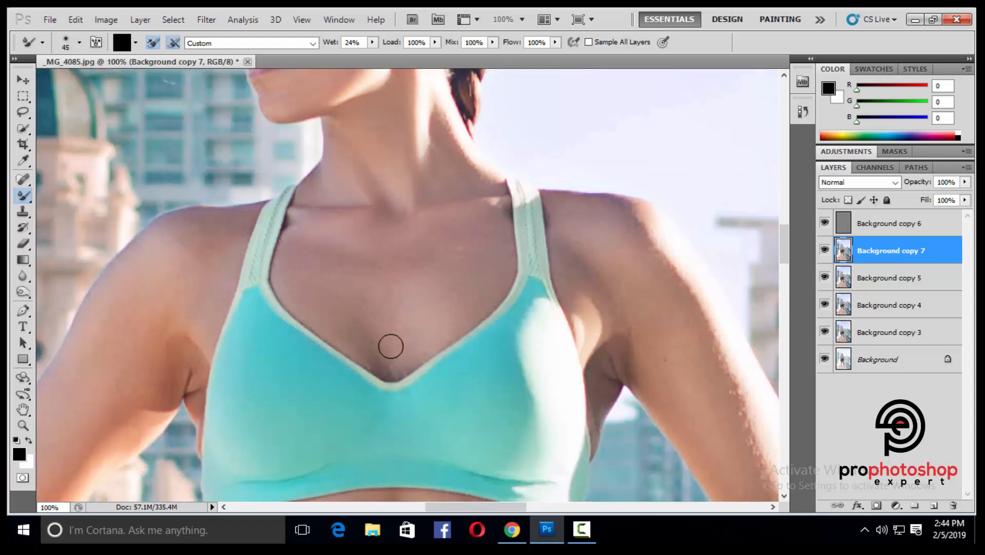
pyautogui.scroll(-1, 446, 287)
pyautogui.scroll(1, 360, 328)
pyautogui.press('[')
pyautogui.press('[')
pyautogui.press('[')
pyautogui.press('[')
pyautogui.press('[')
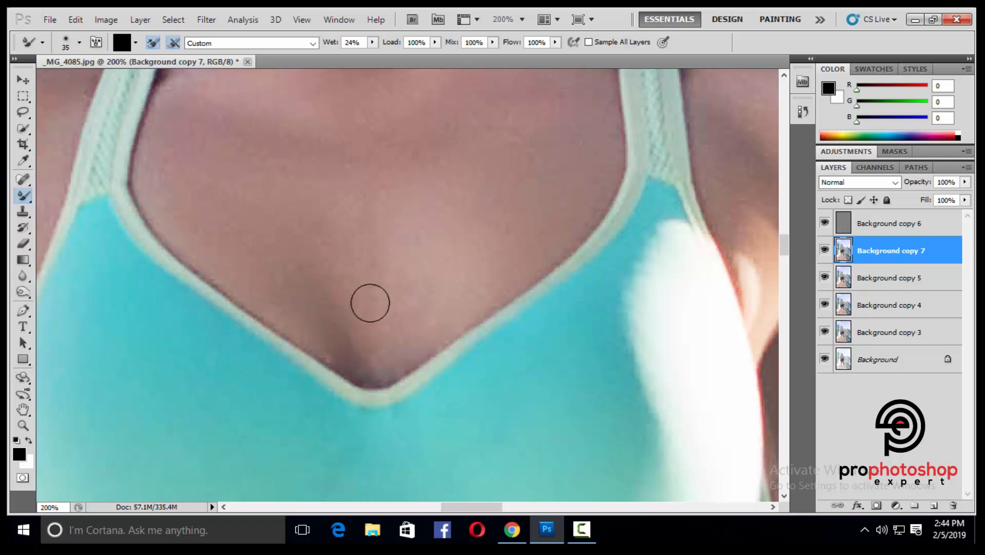
pyautogui.scroll(-1, 456, 263)
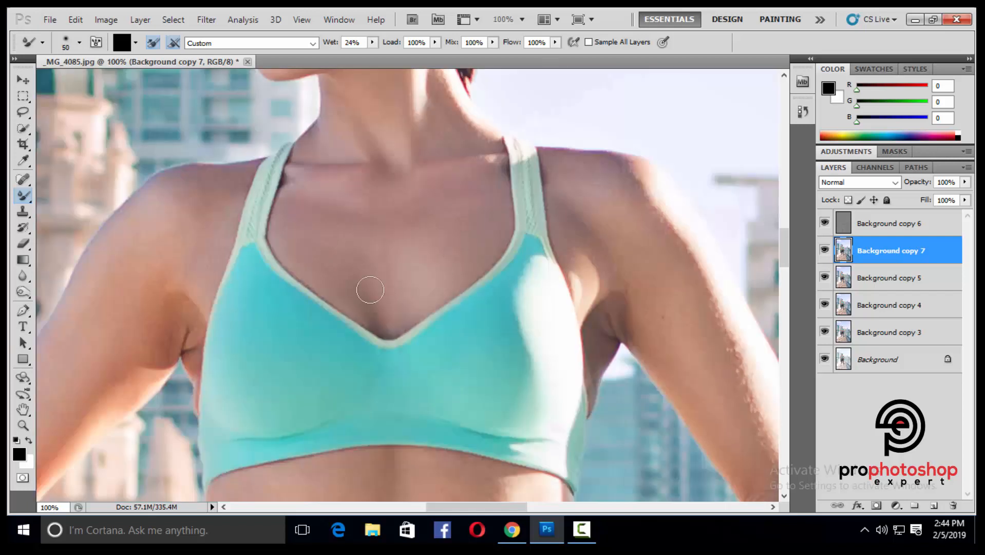
# Smooth the woman's left shoulder with the Mixer Brush at about 70 to 90 px and raise Wet to 29%
pyautogui.press(']')
pyautogui.press(']')
pyautogui.press(']')
pyautogui.scroll(1, 373, 322)
pyautogui.hotkey('ctrl', '-')
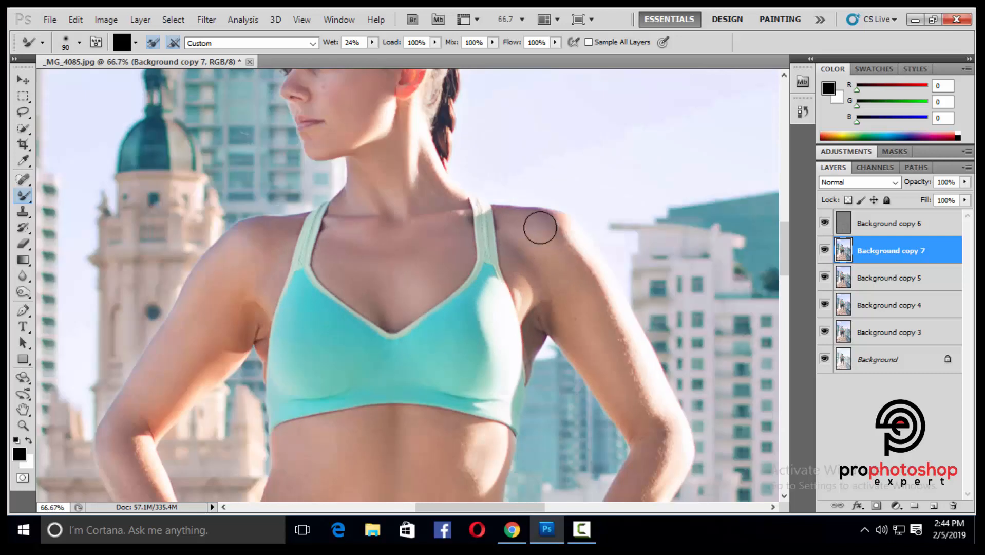
pyautogui.scroll(-2, 609, 328)
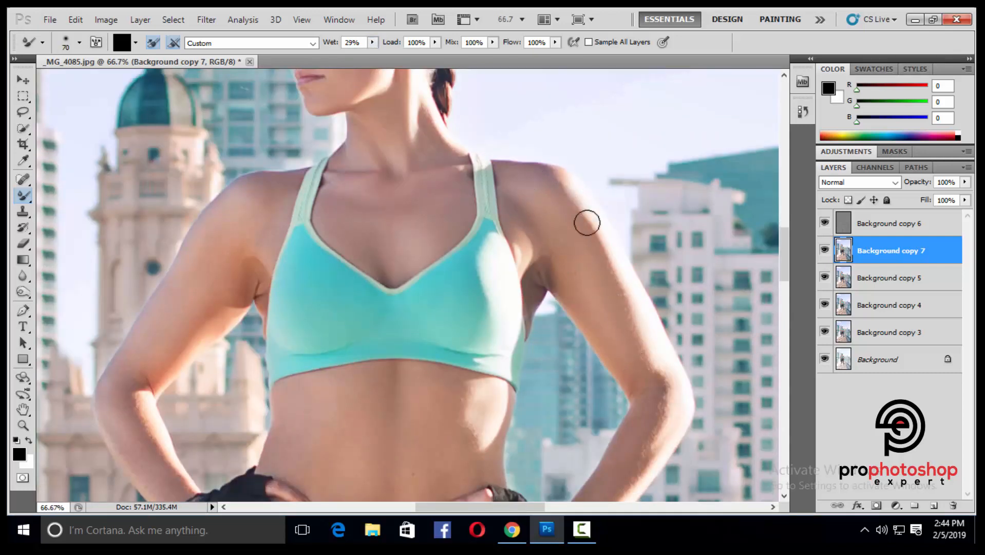
# Smooth the woman's left arm around the elbow and forearm with the Mixer Brush at about 60 to 70 px
pyautogui.scroll(-3, 611, 256)
pyautogui.press('[')
pyautogui.scroll(-3, 656, 307)
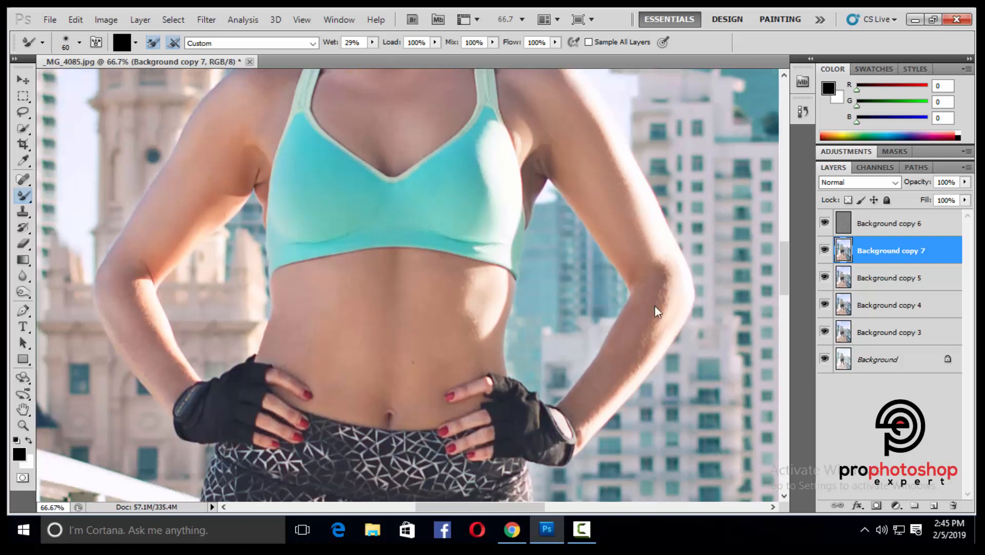
pyautogui.press(']')
pyautogui.press(']')
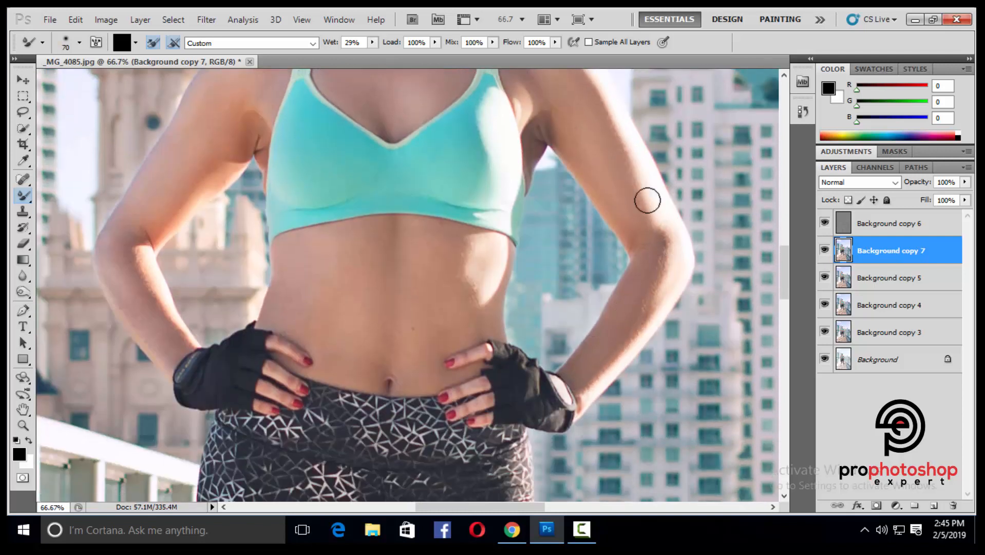
pyautogui.scroll(-2, 636, 251)
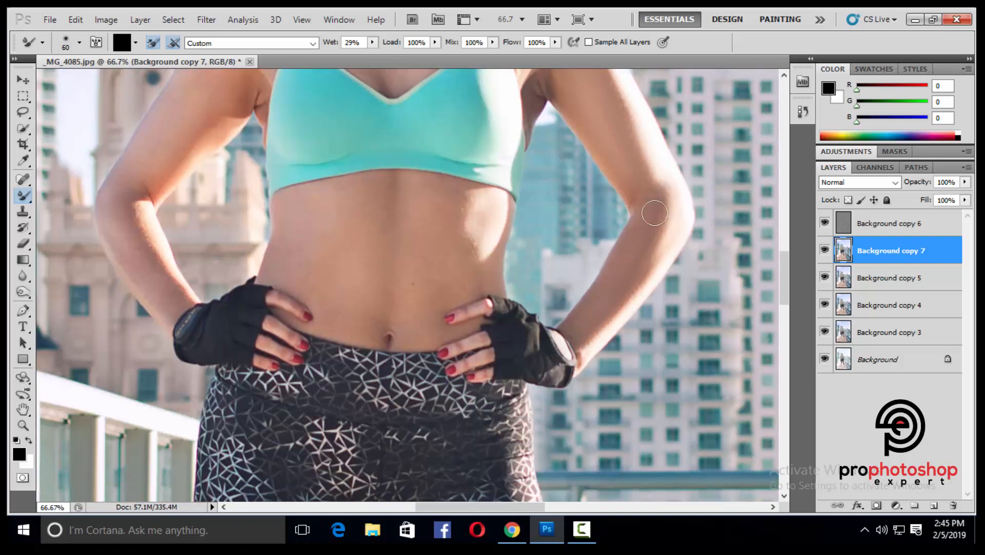
pyautogui.press(']')
pyautogui.press(']')
pyautogui.scroll(2, 662, 262)
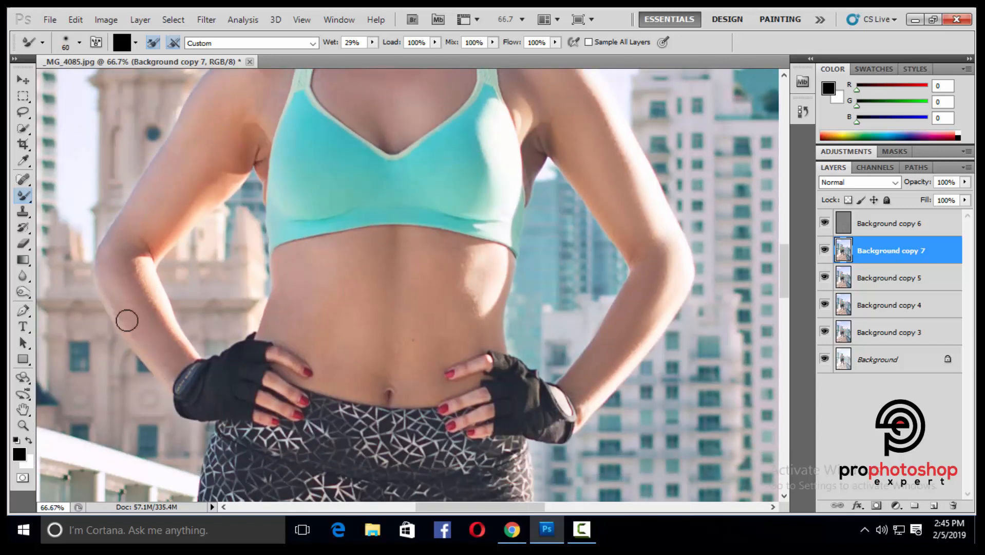
# Blend the skin of the woman's right forearm and elbow with the Mixer Brush at about 60 px
pyautogui.press('[')
pyautogui.press(']')
pyautogui.press(']')
pyautogui.scroll(4, 108, 302)
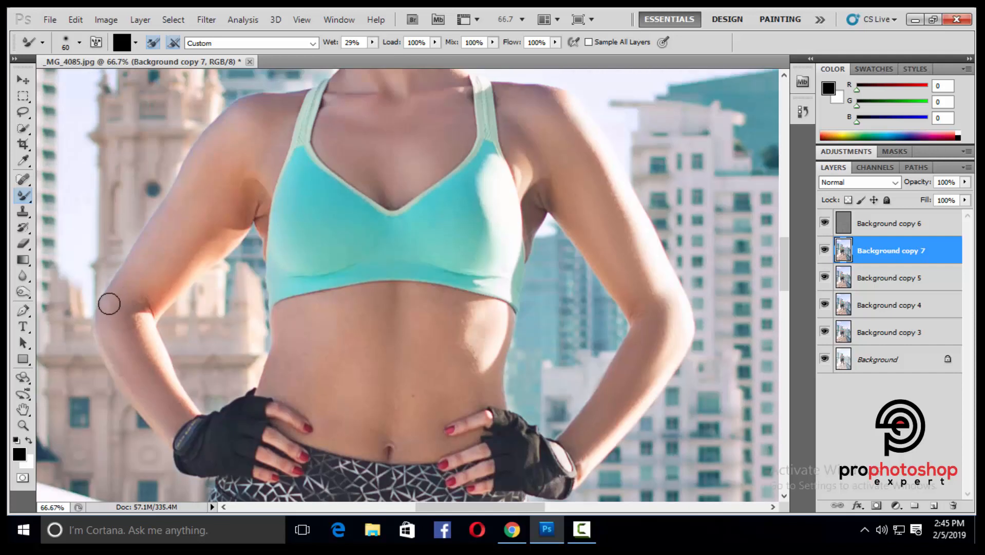
pyautogui.scroll(1, 154, 308)
pyautogui.scroll(1, 255, 235)
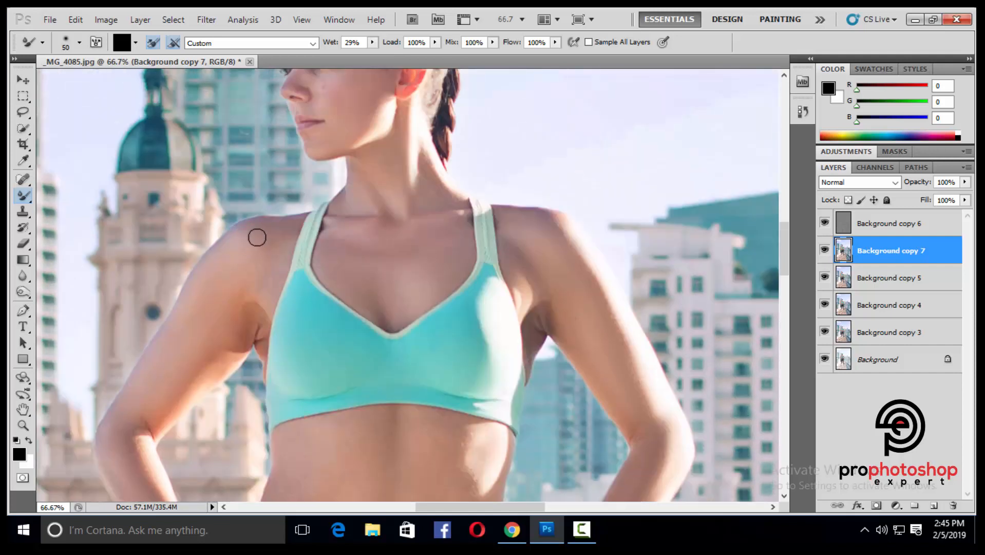
# Smooth the skin of the woman's right shoulder, upper arm and armpit with the Mixer Brush at about 45 to 50 px
pyautogui.scroll(1, 226, 262)
pyautogui.press('[')
pyautogui.press('[')
pyautogui.press('[')
pyautogui.press(']')
pyautogui.press(']')
pyautogui.press(']')
pyautogui.press(']')
pyautogui.scroll(-1, 185, 281)
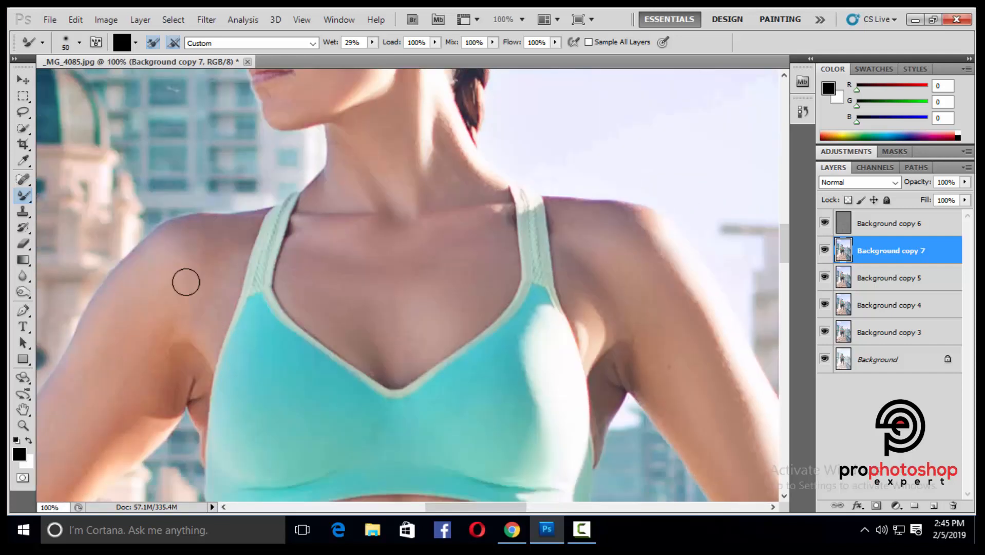
pyautogui.scroll(-2, 216, 296)
pyautogui.press('[')
pyautogui.press('[')
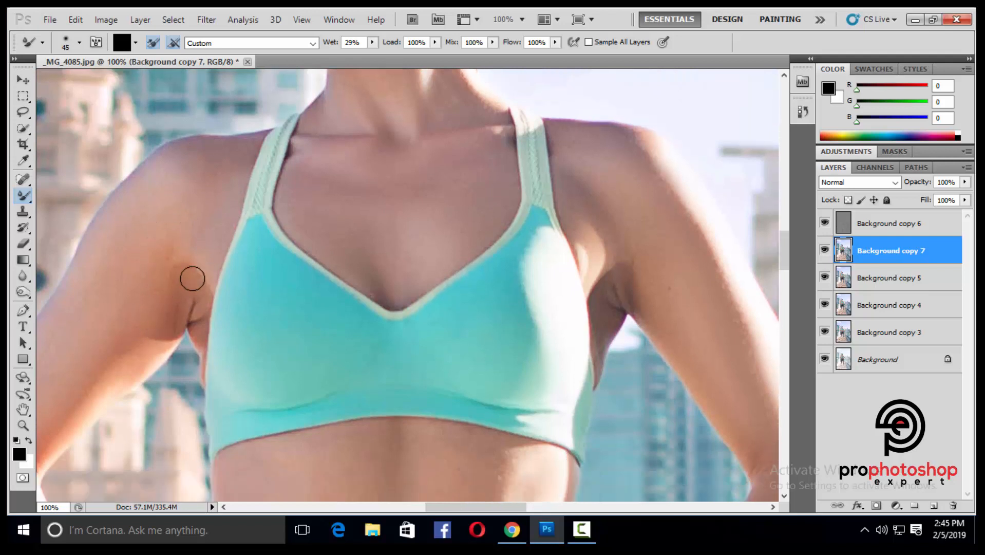
# Compare the whole photo with and without the Background copy 7 skin-smoothing layer
pyautogui.scroll(-5, 286, 299)
pyautogui.scroll(-2, 286, 300)
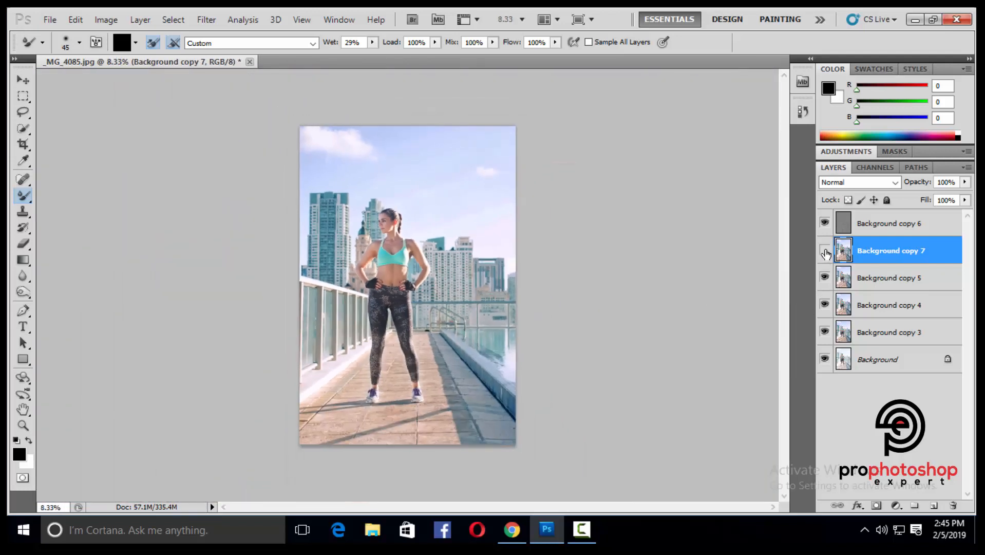
pyautogui.click(824, 252)
# Duplicate the Background copy 7 layer with the woman's upper body in view
pyautogui.press('z')
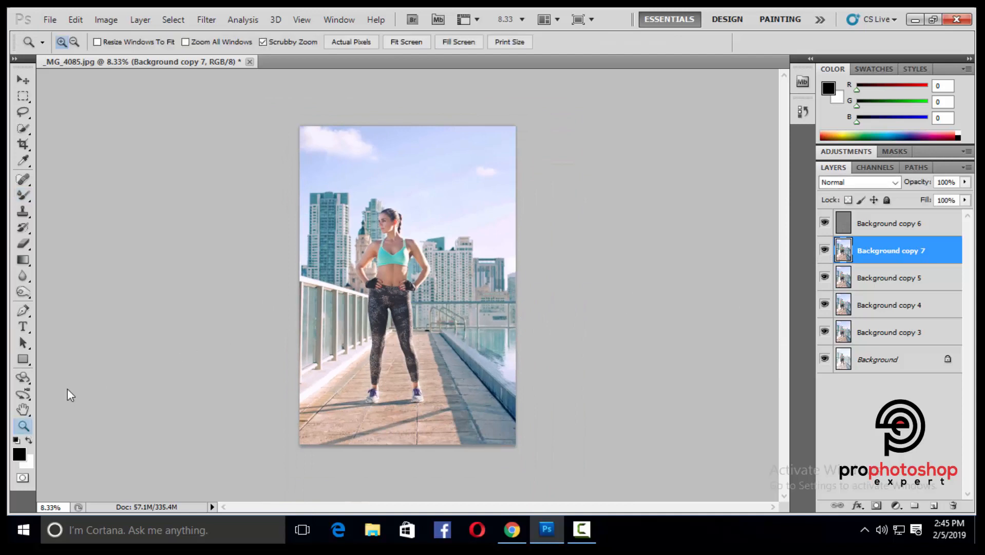
pyautogui.moveTo(406, 189); pyautogui.dragTo(512, 216)
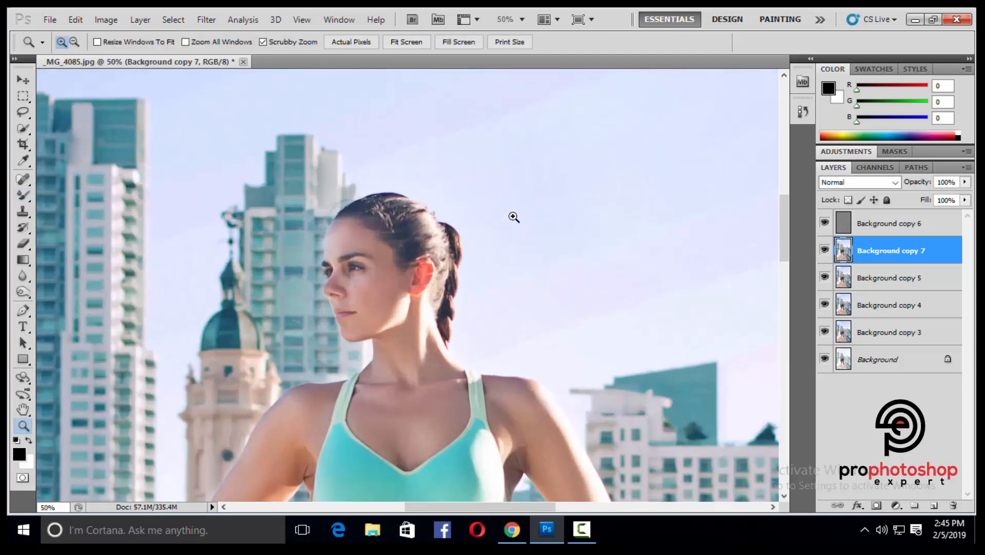
pyautogui.hotkey('ctrl', 'j')
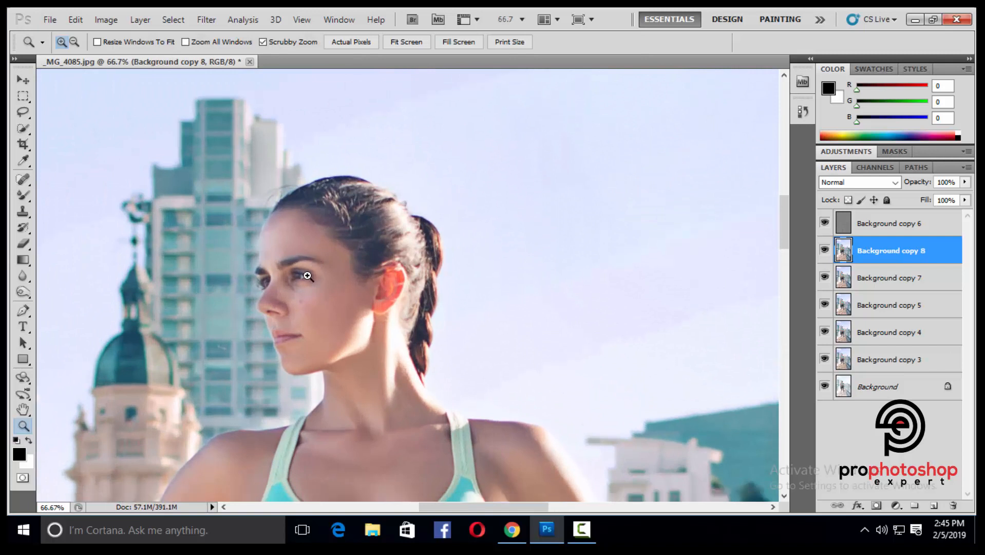
# Darken the woman's eyebrows and eye area with the Burn tool at about 20 to 25 px, range Midtones, exposure 8%
pyautogui.moveTo(253, 293); pyautogui.dragTo(303, 286)
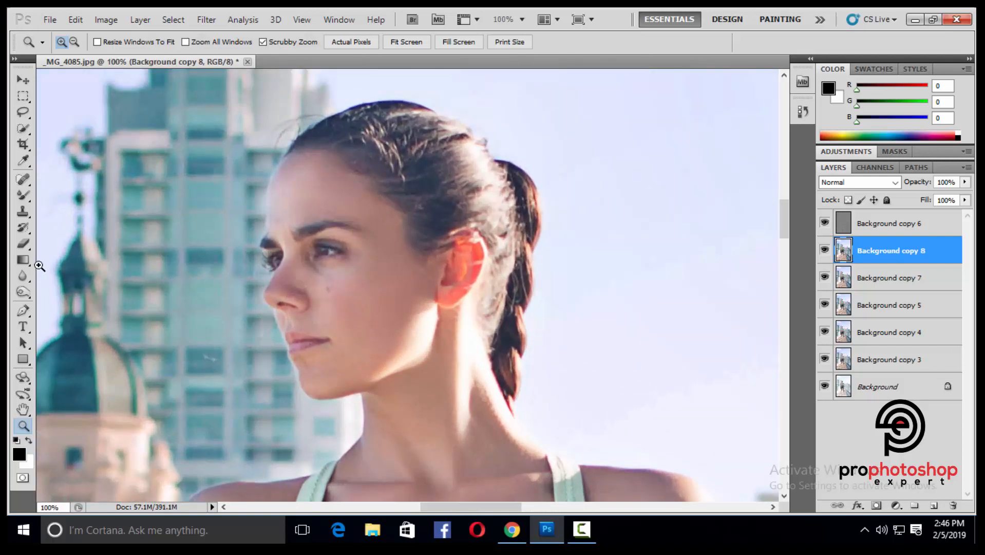
pyautogui.click(22, 292)
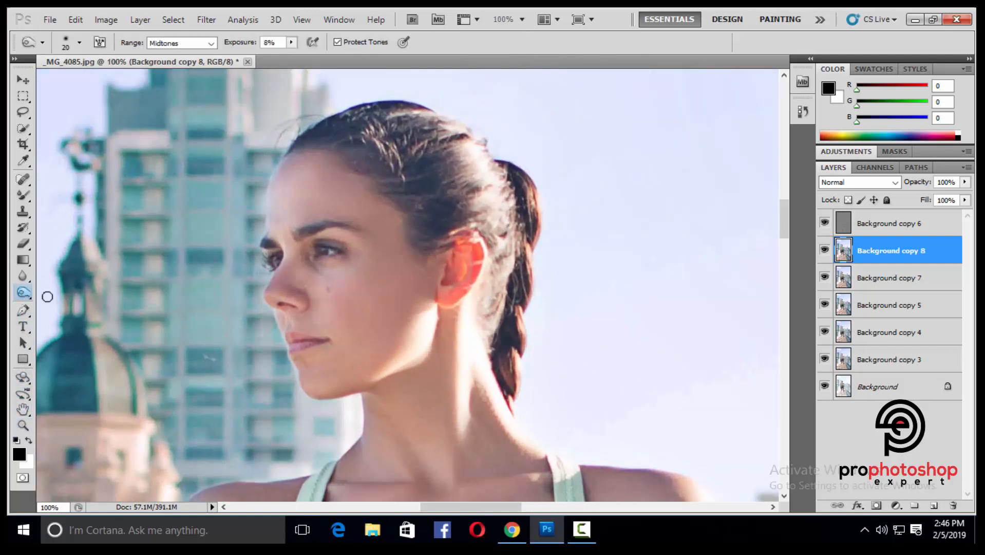
pyautogui.moveTo(195, 295)
pyautogui.mouseDown()
pyautogui.moveTo(359, 299)
pyautogui.moveTo(271, 254)
pyautogui.mouseUp()
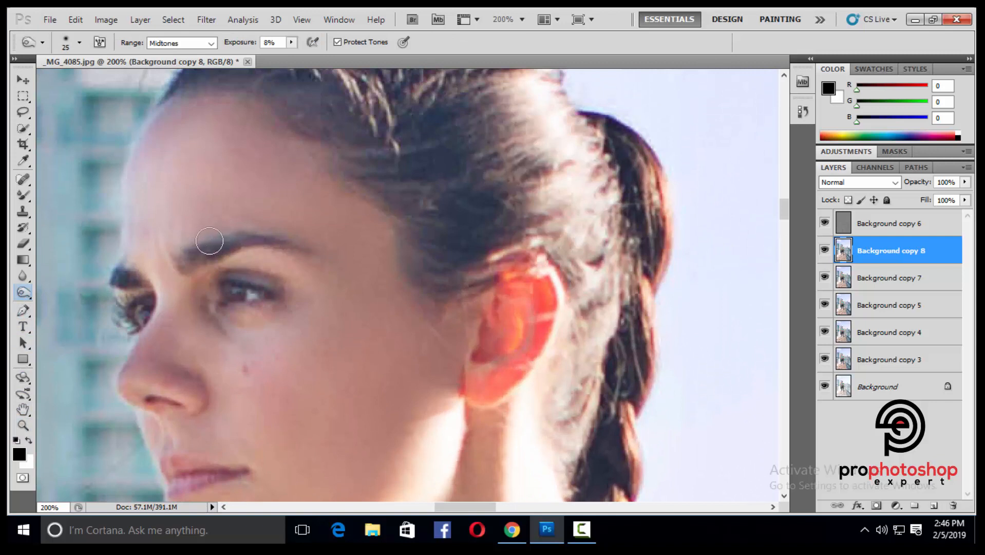
pyautogui.press('[')
pyautogui.hotkey('ctrl', '-')
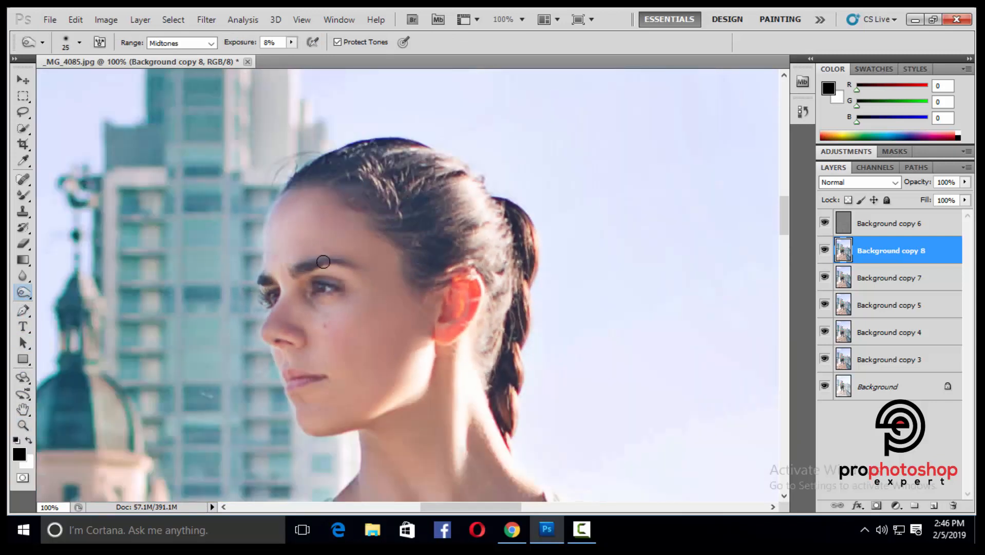
# Burn the forehead edge, hairline and temple down toward the ear with a brush of about 40 to 60 px
pyautogui.scroll(2, 323, 262)
pyautogui.press(']')
pyautogui.press(']')
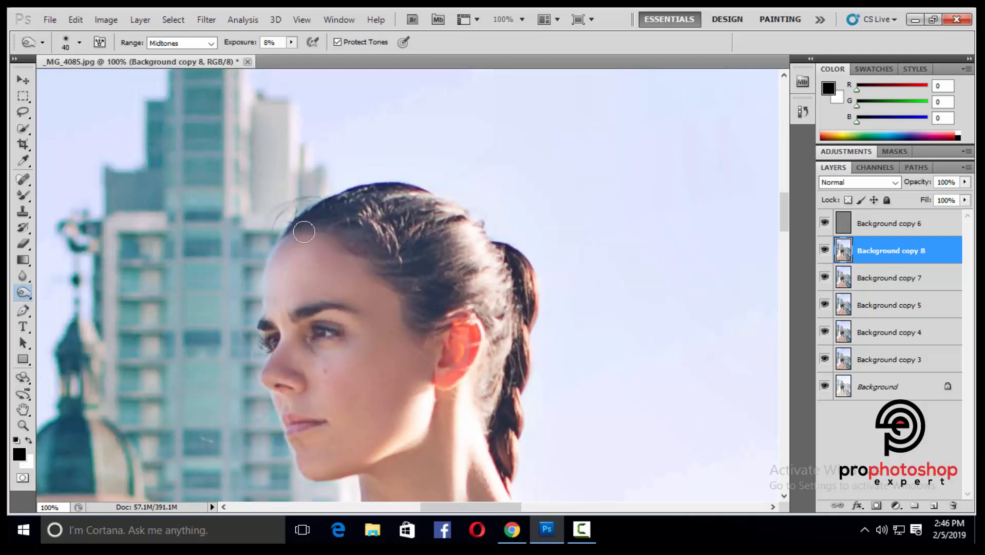
pyautogui.press(']')
pyautogui.moveTo(360, 262)
pyautogui.mouseDown()
pyautogui.moveTo(410, 290)
pyautogui.moveTo(336, 230)
pyautogui.moveTo(375, 246)
pyautogui.moveTo(417, 314)
pyautogui.mouseUp()
pyautogui.press('[')
pyautogui.scroll(-2, 433, 319)
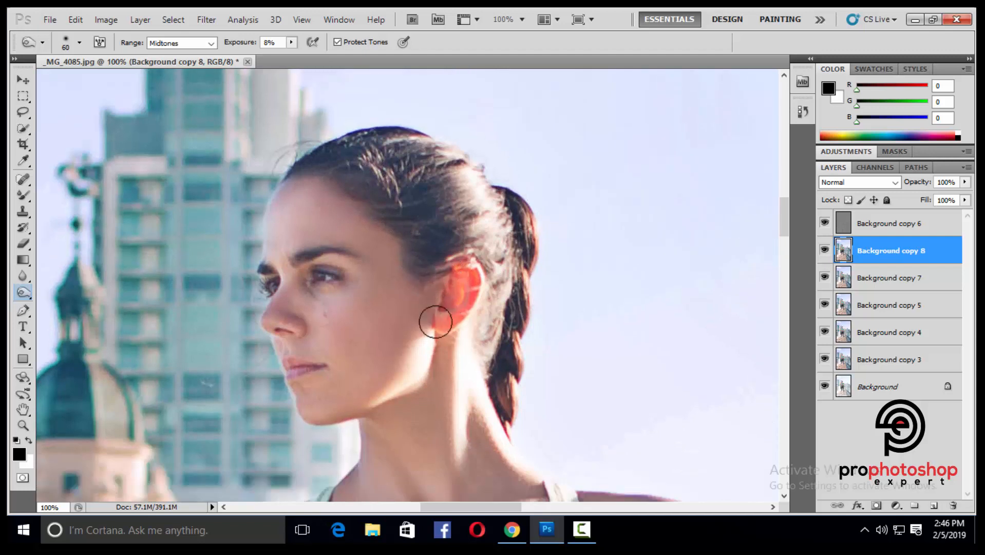
# Burn the shadows below the jawline and along the neck with a brush of about 35 to 70 px
pyautogui.scroll(-2, 438, 308)
pyautogui.press('[')
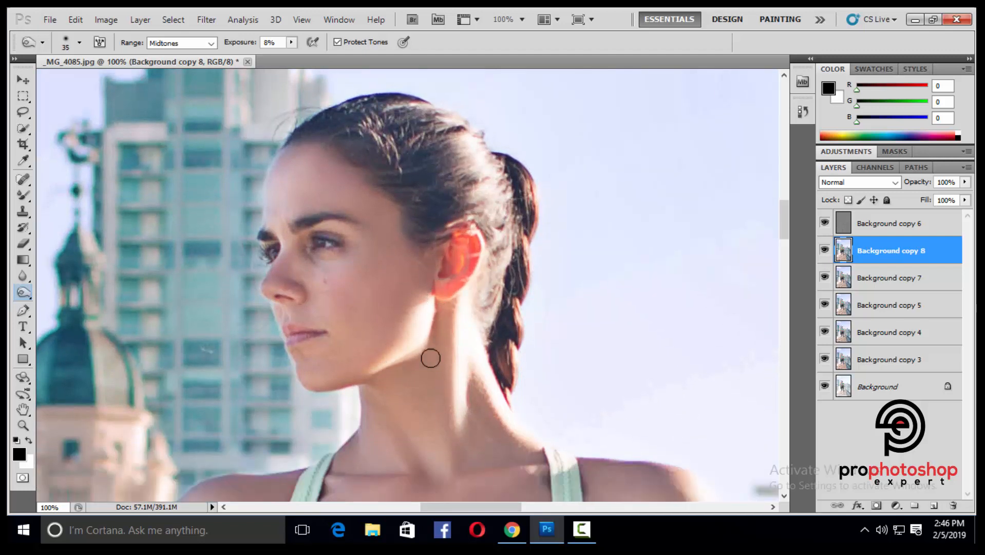
pyautogui.scroll(-2, 349, 359)
pyautogui.press(']')
pyautogui.press(']')
pyautogui.press(']')
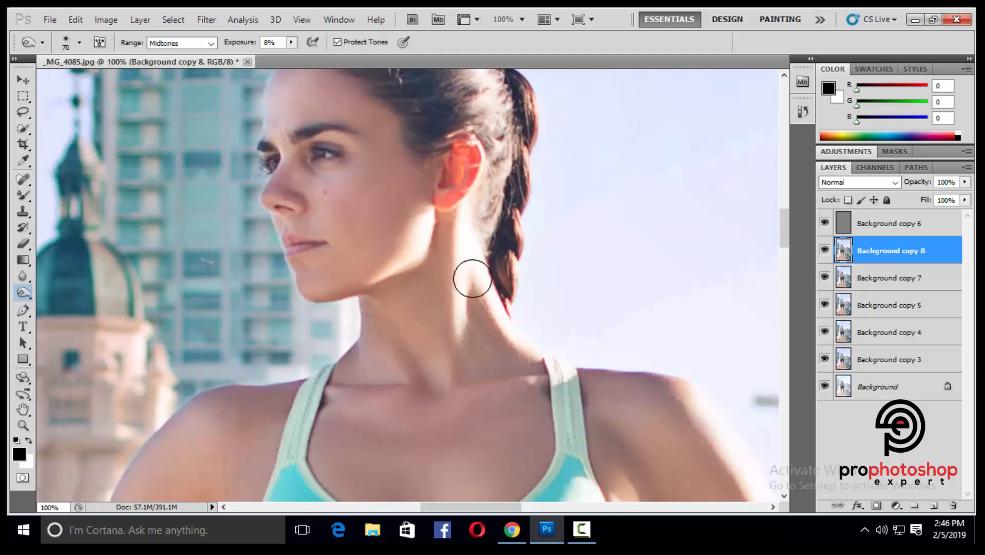
# Burn the shadow areas of the chest, shoulders, armpits and arms with a brush of up to about 90 to 100 px
pyautogui.press('[')
pyautogui.press('[')
pyautogui.scroll(-1, 441, 330)
pyautogui.press(']')
pyautogui.press(']')
pyautogui.press(']')
pyautogui.scroll(-1, 385, 350)
pyautogui.scroll(-1, 437, 382)
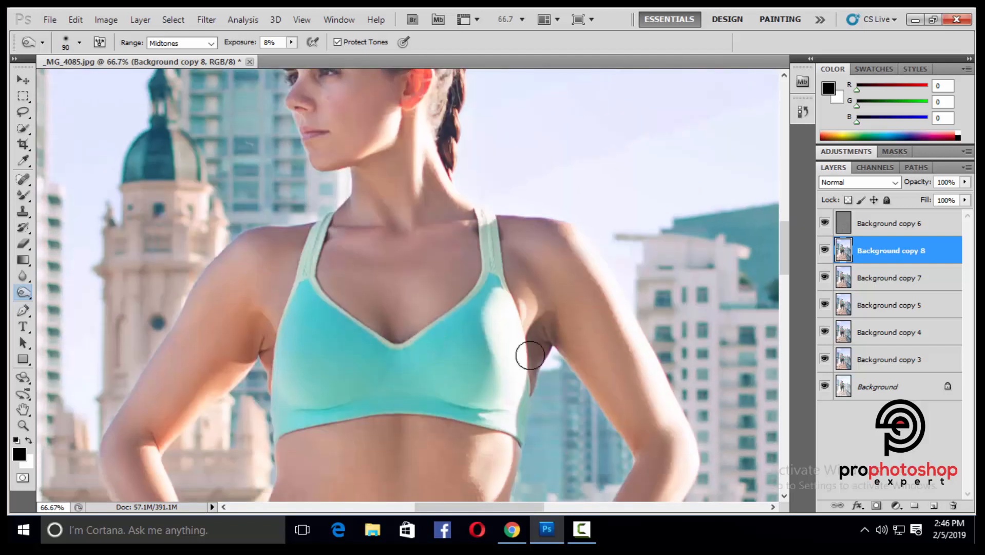
pyautogui.scroll(-1, 231, 369)
pyautogui.scroll(-1, 295, 343)
pyautogui.scroll(-1, 302, 301)
pyautogui.press(']')
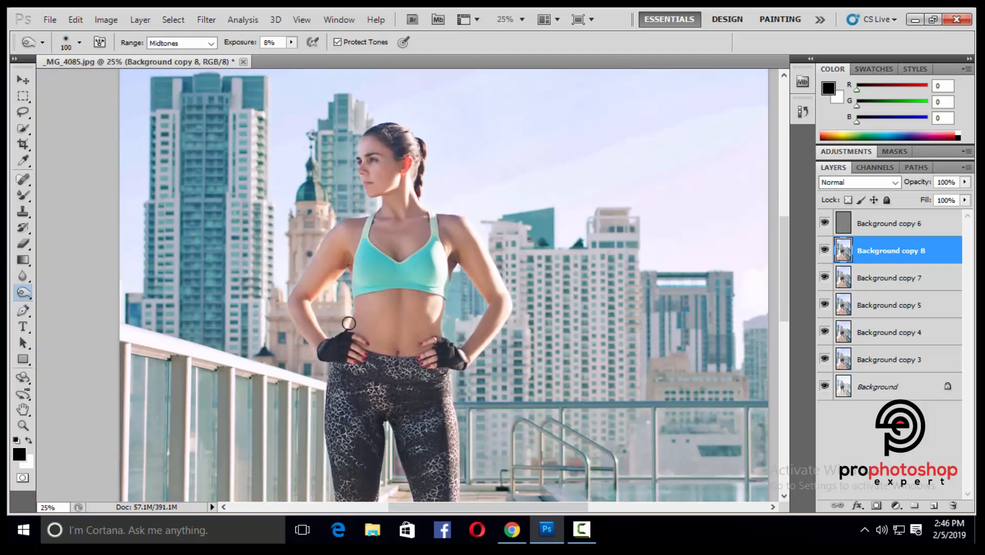
# Deepen the vertical midline and muscle shadows of the abdomen with the Burn tool at about 45 to 50 px
pyautogui.scroll(3, 408, 355)
pyautogui.press('[')
pyautogui.press('[')
pyautogui.press('[')
pyautogui.press('[')
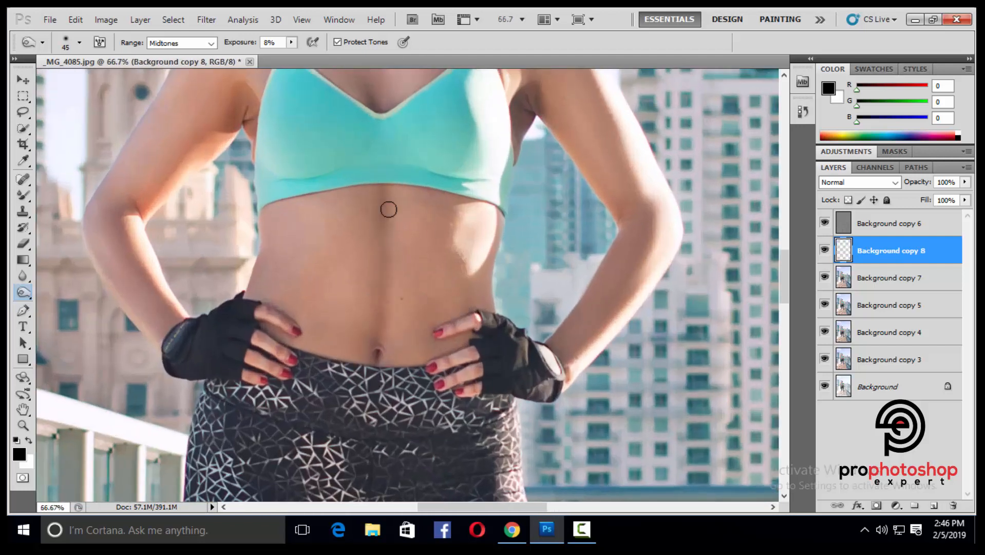
pyautogui.scroll(-1, 399, 284)
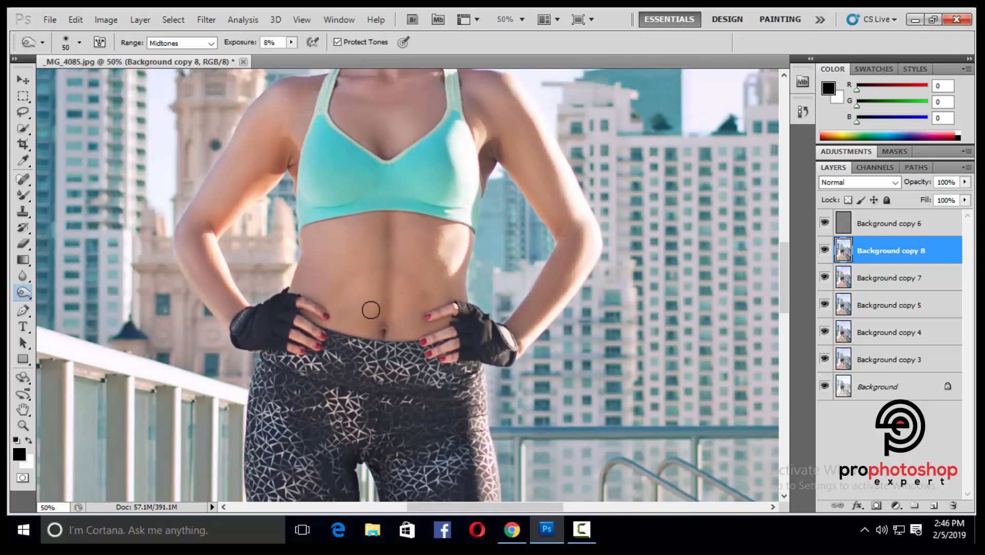
pyautogui.scroll(1, 368, 308)
pyautogui.press(']')
pyautogui.scroll(-2, 371, 309)
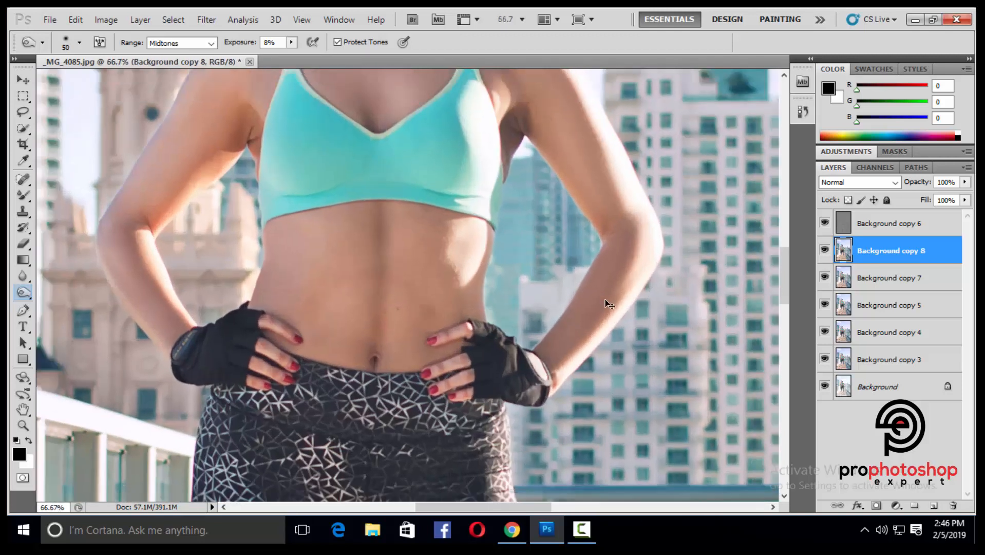
# Burn the sides of the waist and the skin around the hands with a brush of about 90 px
pyautogui.scroll(1, 341, 277)
pyautogui.press(']')
pyautogui.press(']')
pyautogui.press(']')
pyautogui.press(']')
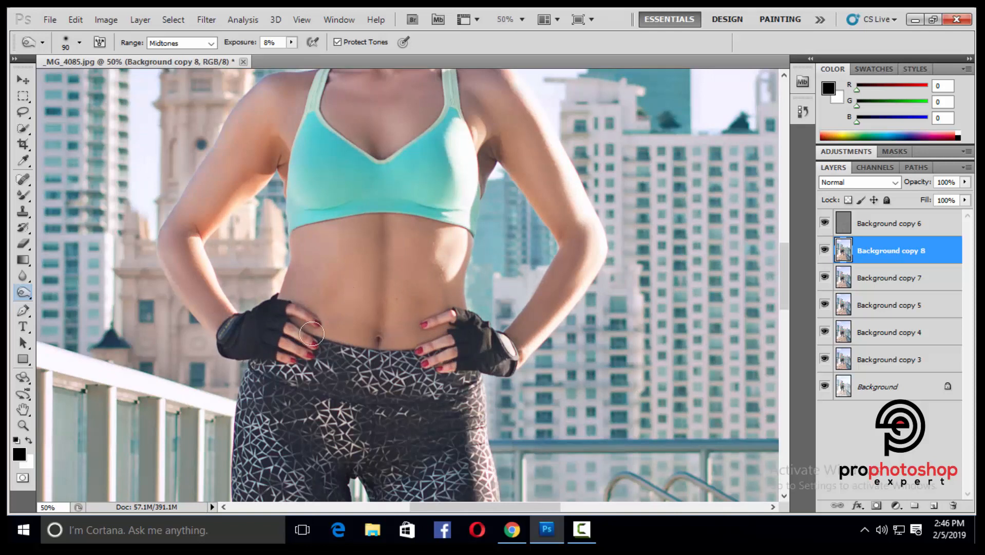
pyautogui.scroll(-1, 447, 297)
pyautogui.scroll(1, 416, 293)
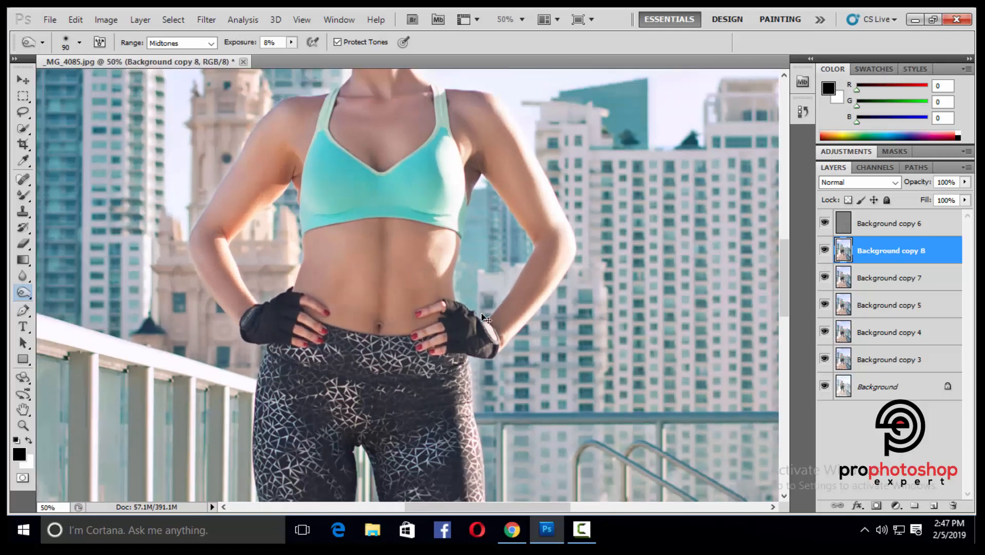
# Compare the torso shading with and without the Background copy 8 layer
pyautogui.scroll(-3, 485, 319)
pyautogui.scroll(3, 479, 314)
pyautogui.click(824, 250)
pyautogui.click(825, 250)
pyautogui.click(824, 250)
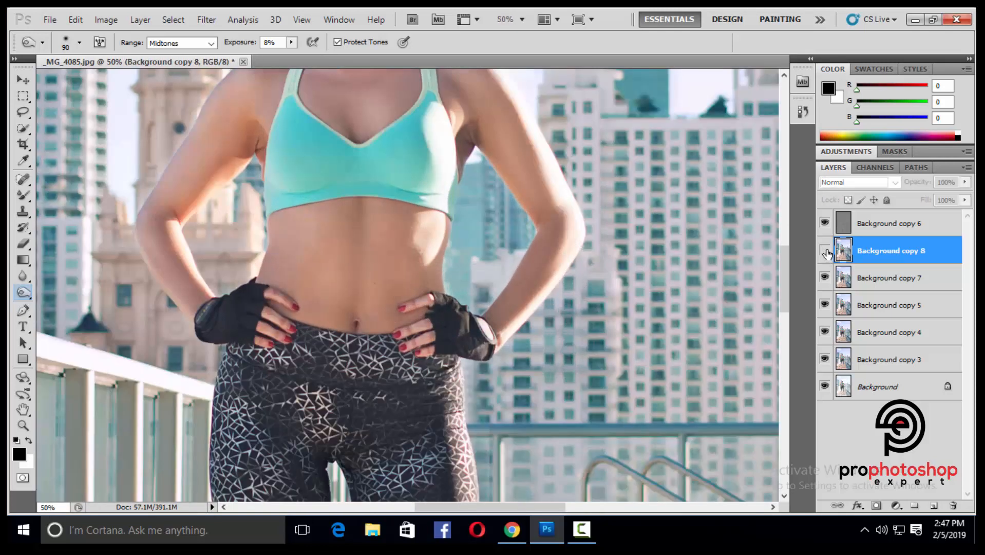
pyautogui.click(825, 250)
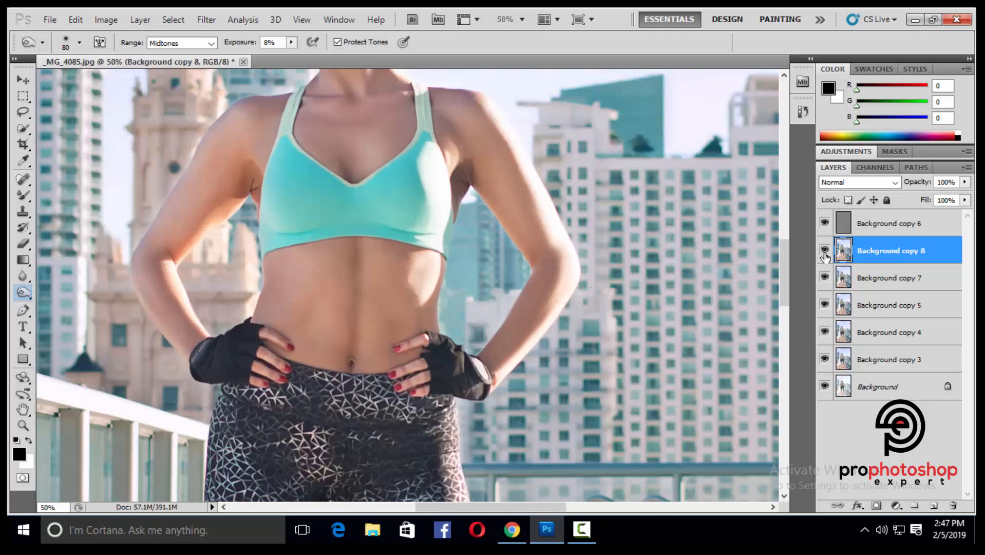
# Burn the fine facial shadows around the nose and mouth with a small brush of about 10 to 20 px
pyautogui.scroll(-2, 596, 345)
pyautogui.scroll(4, 595, 346)
pyautogui.moveTo(523, 507); pyautogui.dragTo(501, 507)
pyautogui.hotkey('ctrl', '+')
pyautogui.hotkey('ctrl', '+')
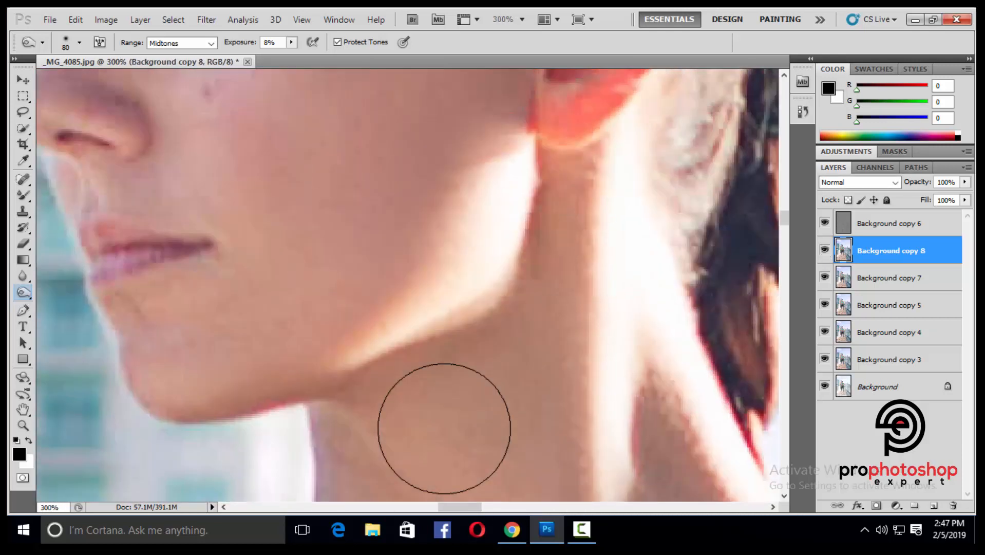
pyautogui.hotkey('ctrl', '-')
pyautogui.scroll(3, 444, 427)
pyautogui.press('[')
pyautogui.press('[')
pyautogui.press('[')
pyautogui.press('[')
pyautogui.press('[')
pyautogui.press('[')
pyautogui.scroll(1, 514, 309)
pyautogui.press(']')
pyautogui.press(']')
pyautogui.hotkey('ctrl', '-')
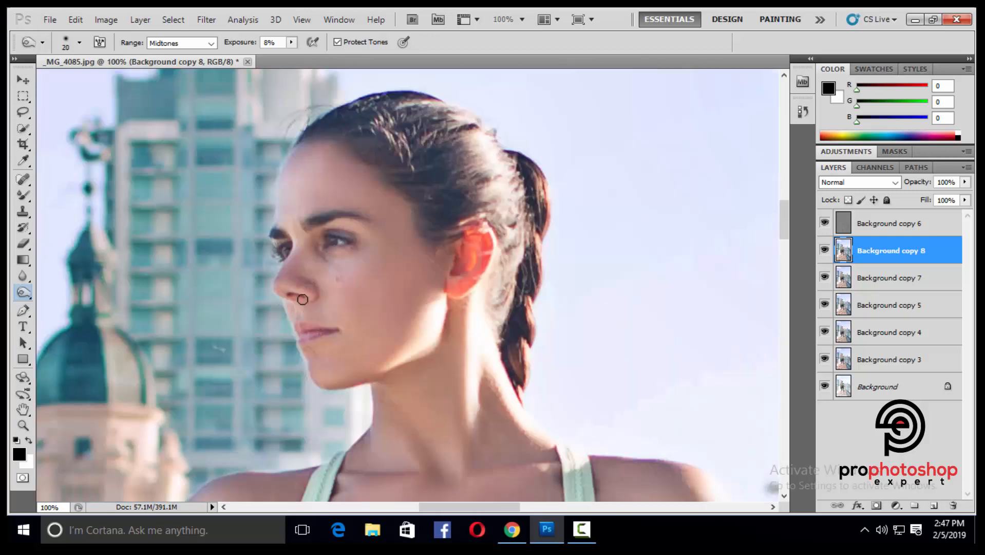
pyautogui.press(']')
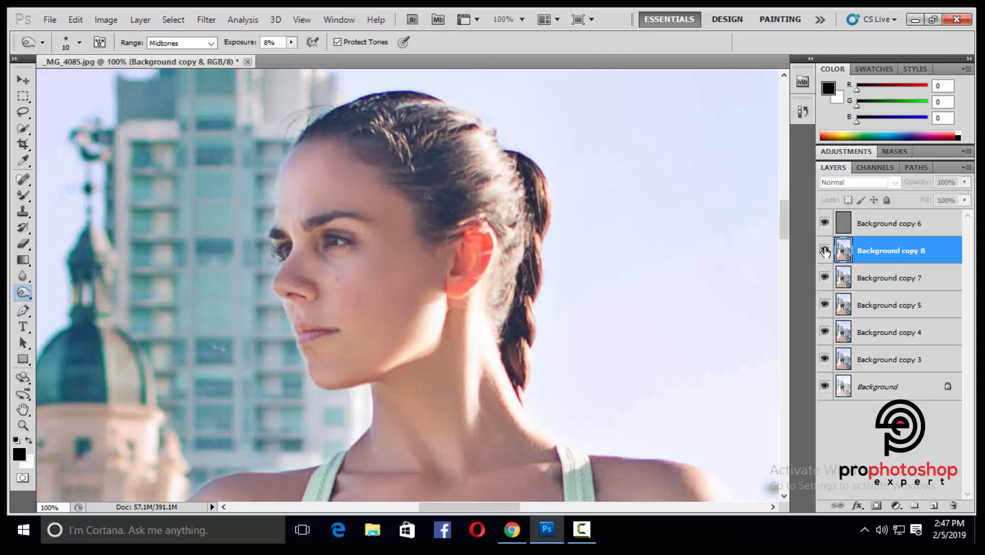
# Reduce the opacity of the Background copy 8 layer to 69% and check the shading on the whole figure
pyautogui.hotkey('ctrl', '-')
pyautogui.hotkey('ctrl', '-')
pyautogui.hotkey('ctrl', '-')
pyautogui.hotkey('ctrl', '-')
pyautogui.click(965, 182)
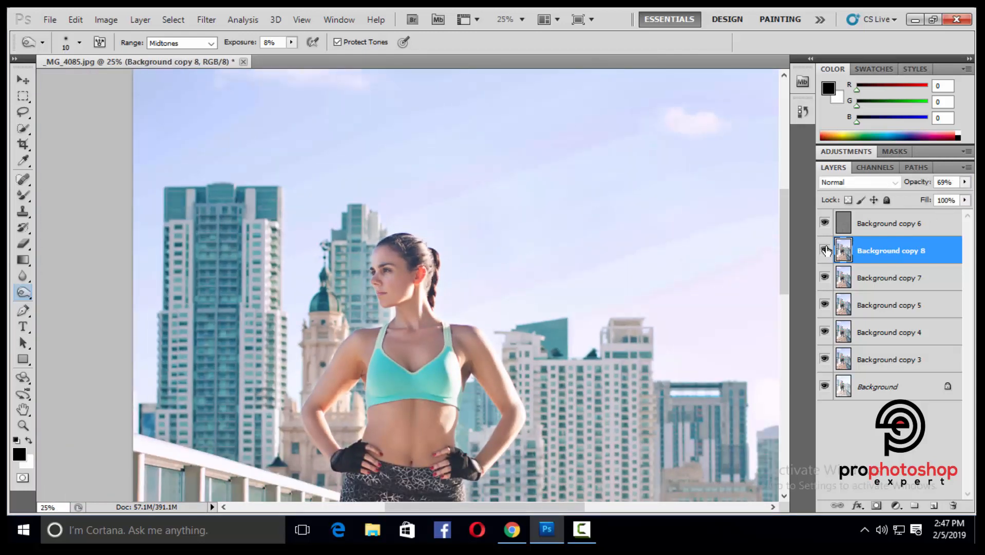
pyautogui.hotkey('ctrl', '-')
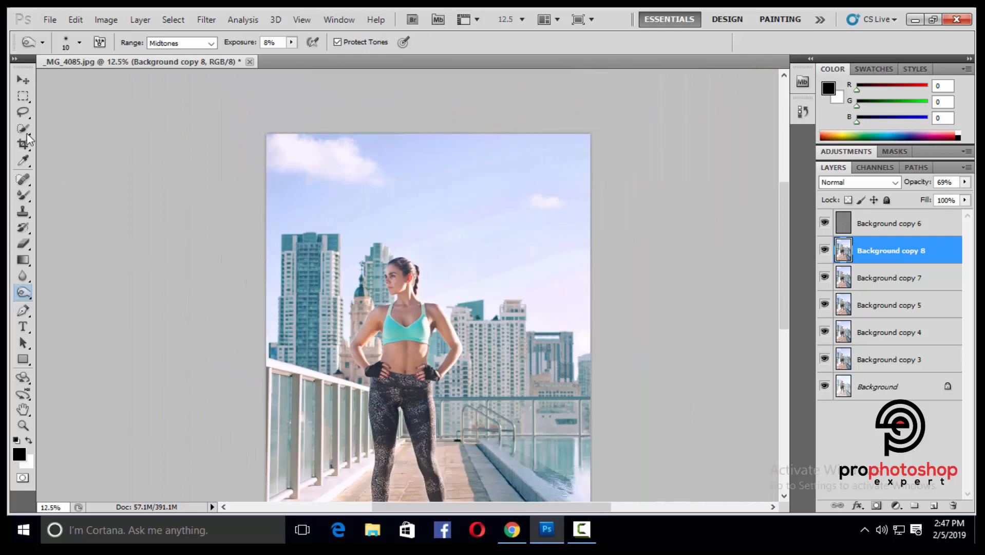
# Merge the Background copy 8 and Background copy 7 layers into one layer
pyautogui.click(23, 96)
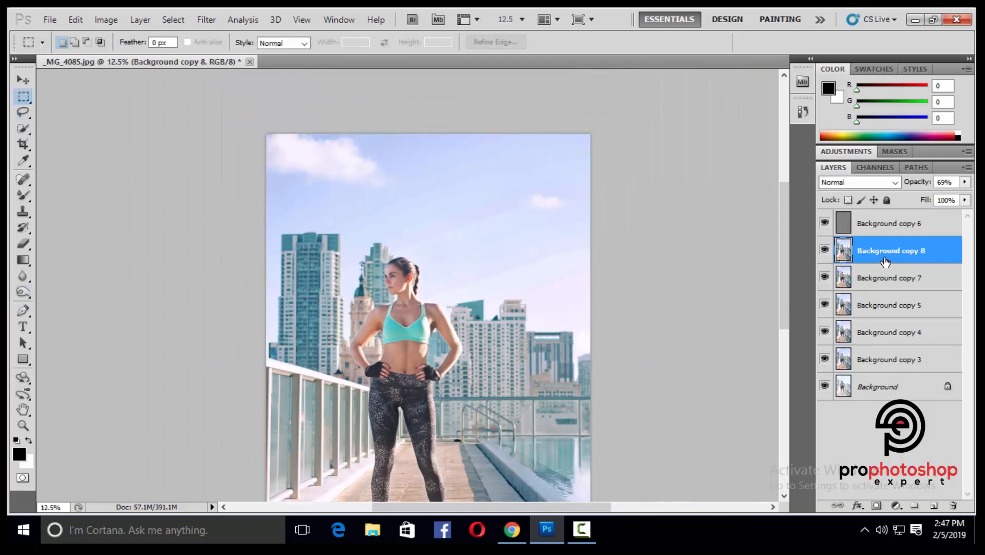
pyautogui.keyDown('ctrl'); pyautogui.click(878, 278); pyautogui.keyUp('ctrl')
pyautogui.rightClick(877, 279)
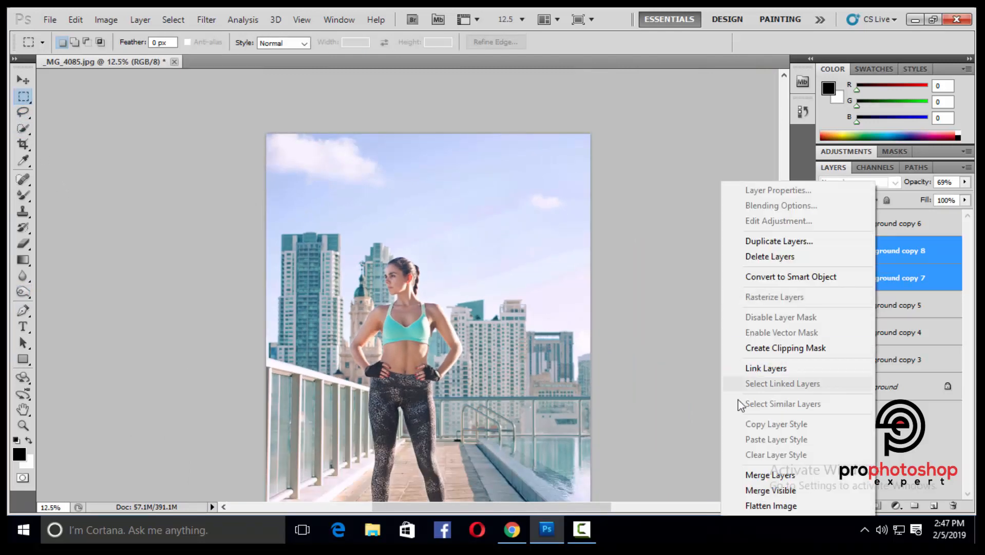
pyautogui.click(760, 472)
pyautogui.scroll(-2, 629, 421)
pyautogui.hotkey('ctrl', '-')
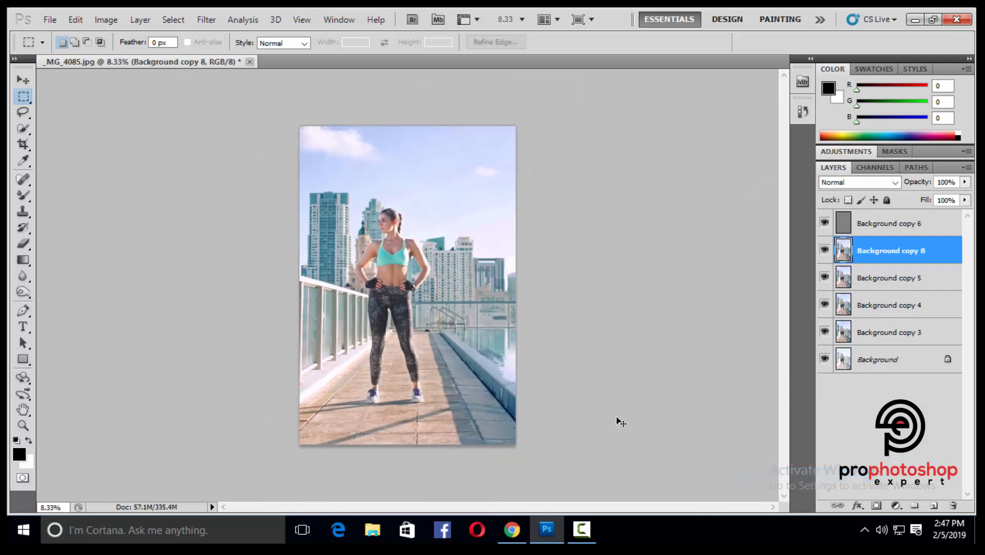
# Examine the retouched photo at several magnifications, with and without the Background copy 6 sharpening layer
pyautogui.hotkey('ctrl', '+')
pyautogui.hotkey('ctrl', '+')
pyautogui.scroll(1, 606, 413)
pyautogui.hotkey('ctrl', '+')
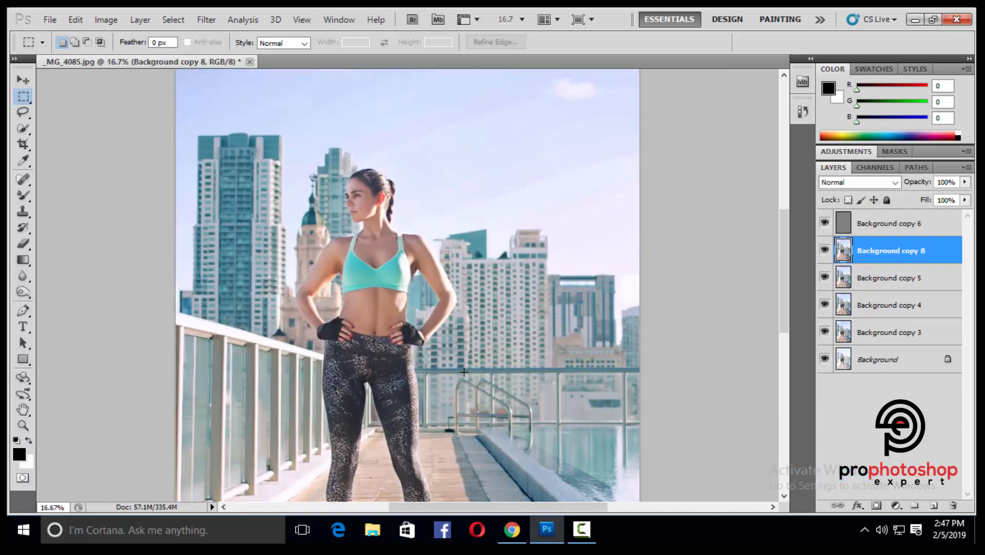
pyautogui.scroll(1, 467, 371)
pyautogui.hotkey('ctrl', '-')
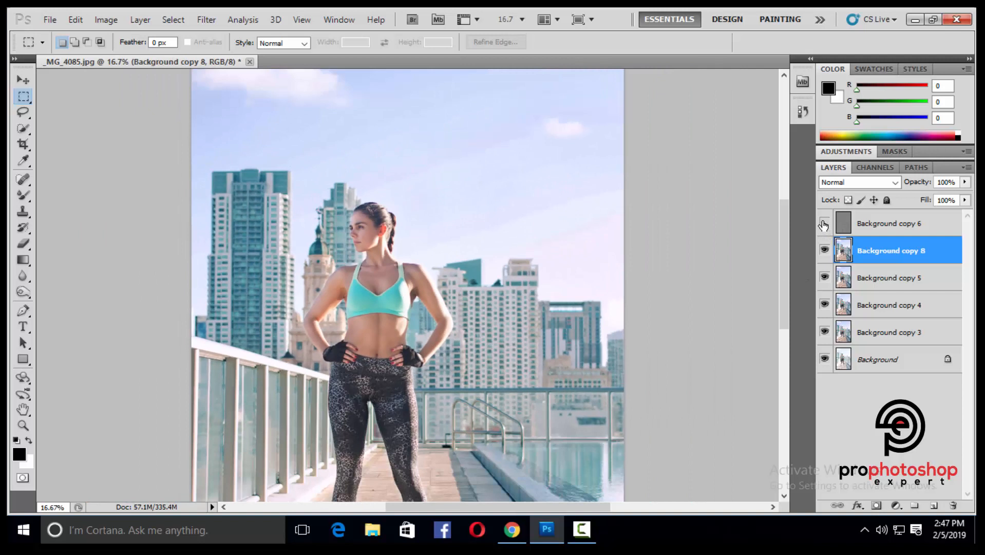
pyautogui.hotkey('ctrl', '-')
pyautogui.hotkey('ctrl', '-')
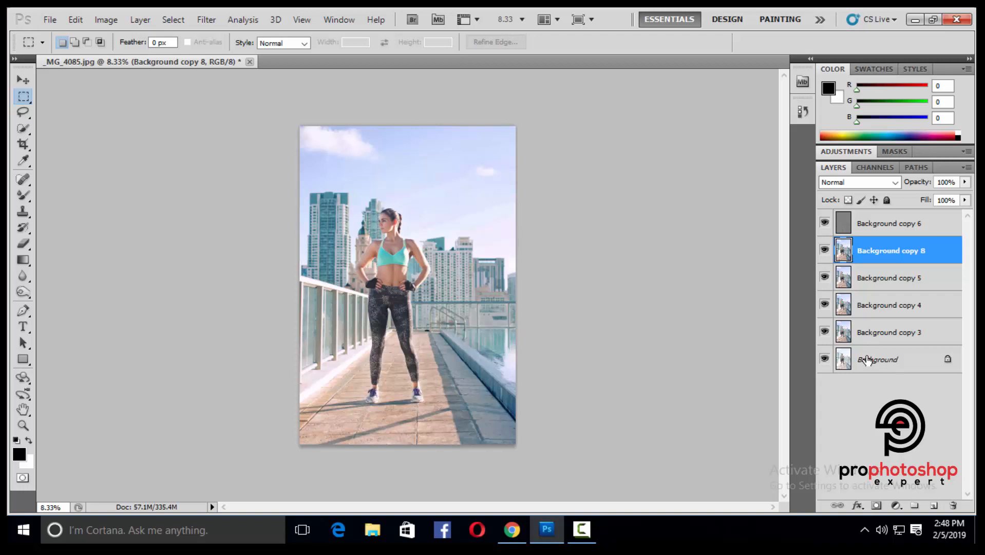
pyautogui.hotkey('ctrl', '+')
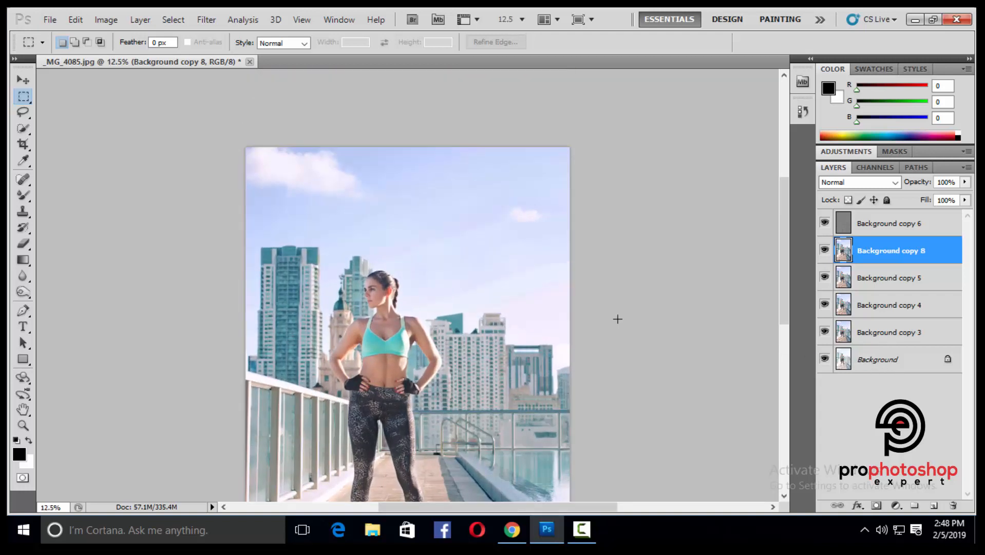
# Duplicate the Background copy 8 layer after checking the whole figure
pyautogui.hotkey('ctrl', '+')
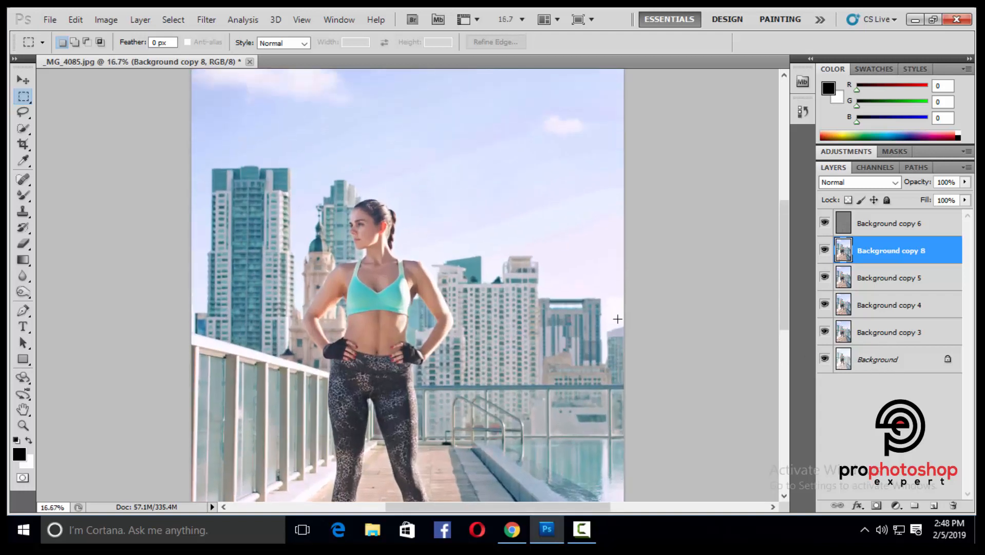
pyautogui.scroll(-3, 617, 319)
pyautogui.hotkey('ctrl', '-')
pyautogui.hotkey('ctrl', '-')
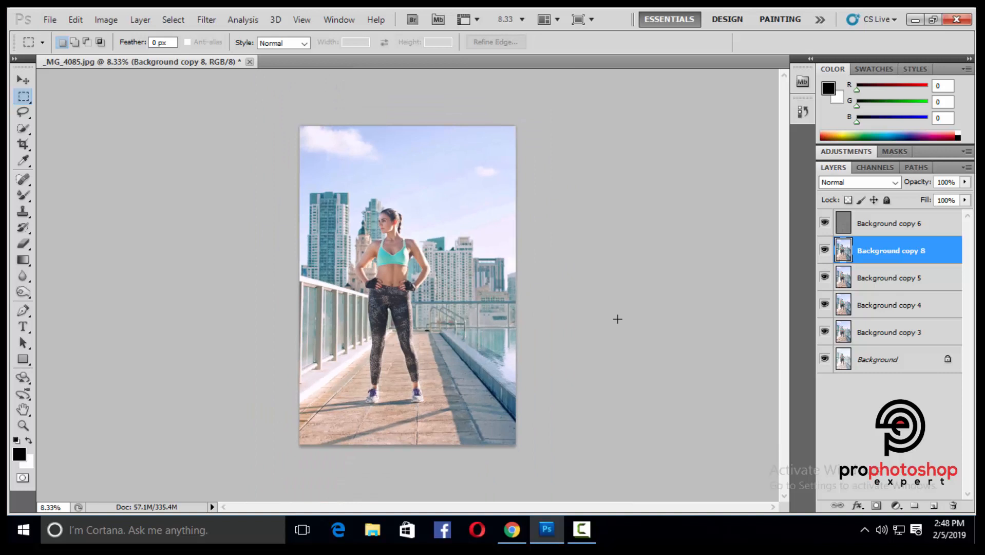
pyautogui.hotkey('ctrl', '+')
pyautogui.hotkey('ctrl', '+')
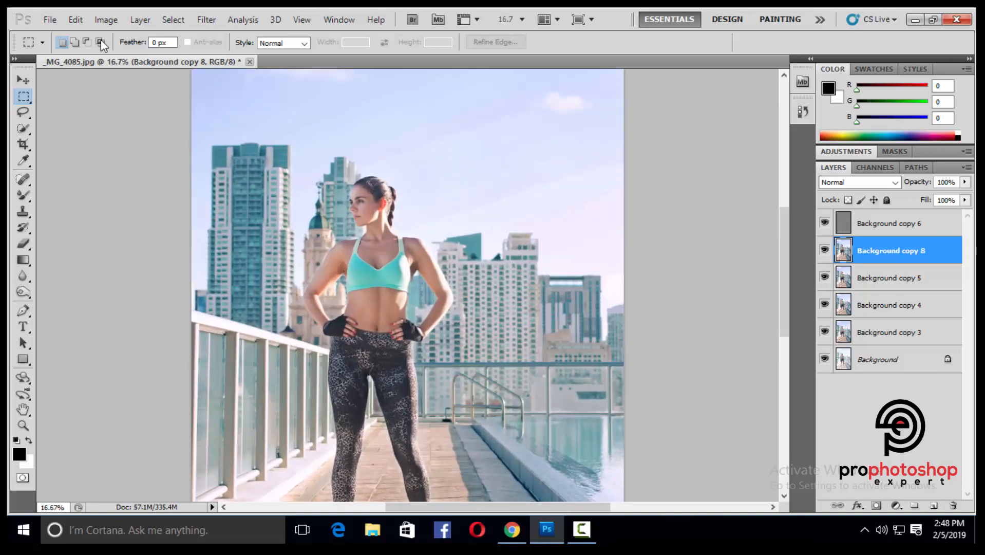
pyautogui.hotkey('ctrl', 'j')
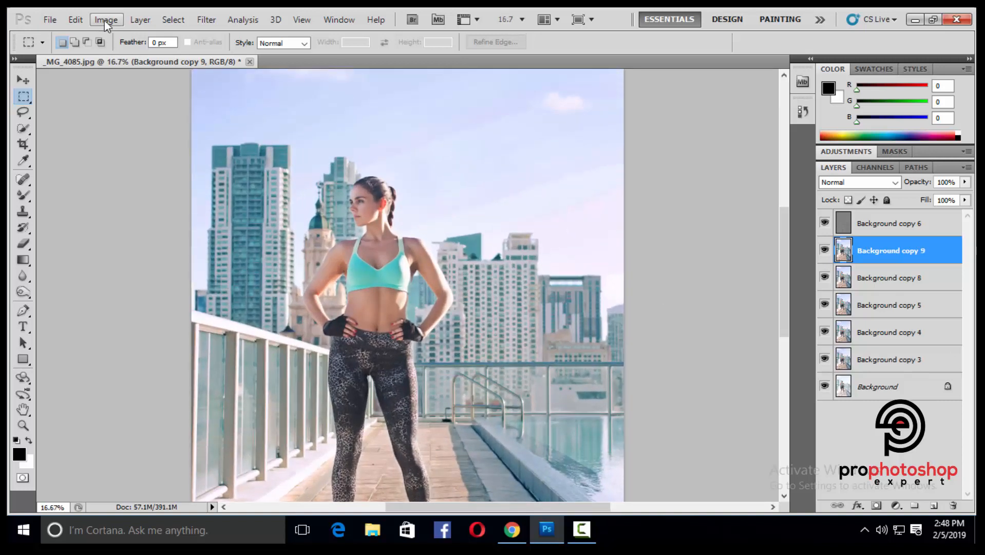
# Apply Curves to the Background copy 9 layer with points at input 128, output 142 and input 64, output 60, and compare the result
pyautogui.click(107, 20)
pyautogui.moveTo(132, 54)
pyautogui.click(289, 80)
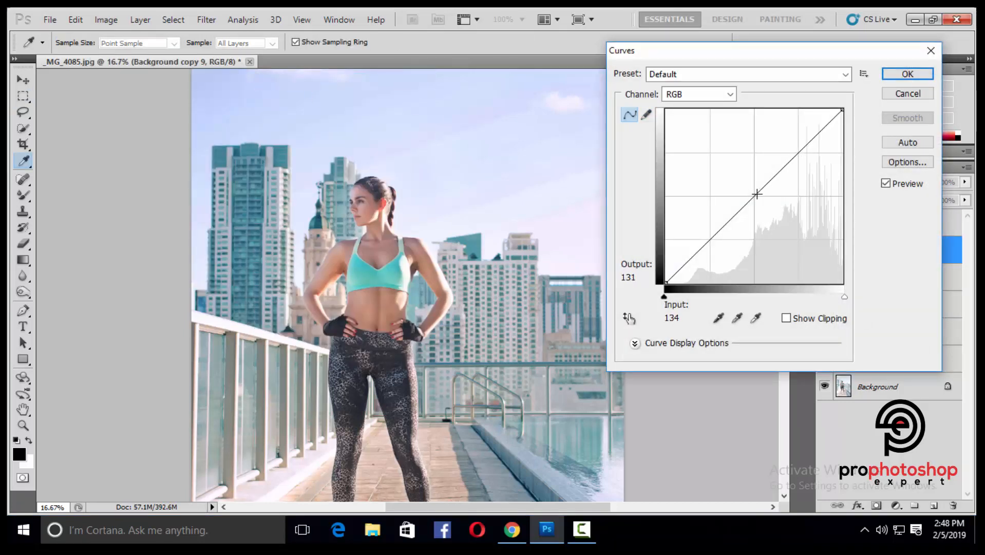
pyautogui.moveTo(757, 194); pyautogui.dragTo(754, 186)
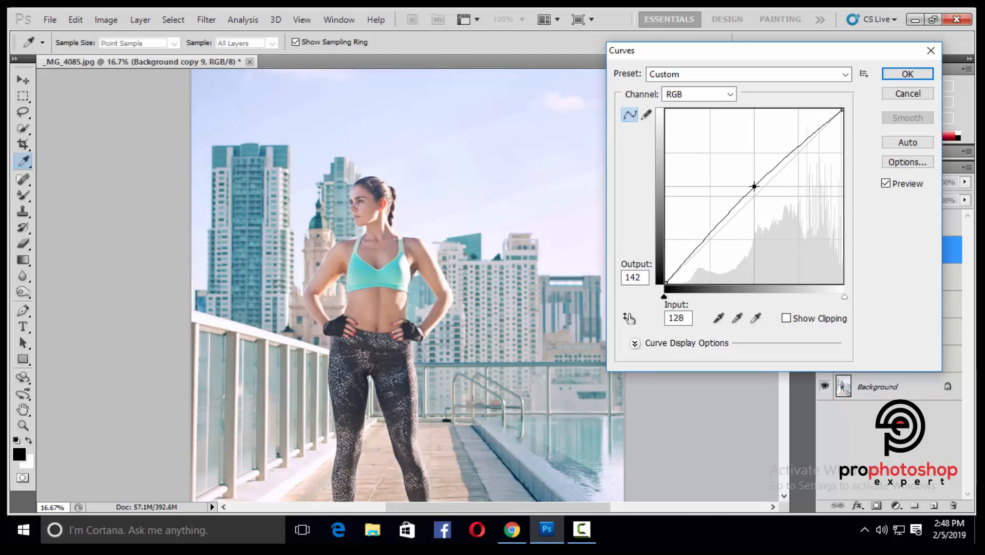
pyautogui.click(709, 236)
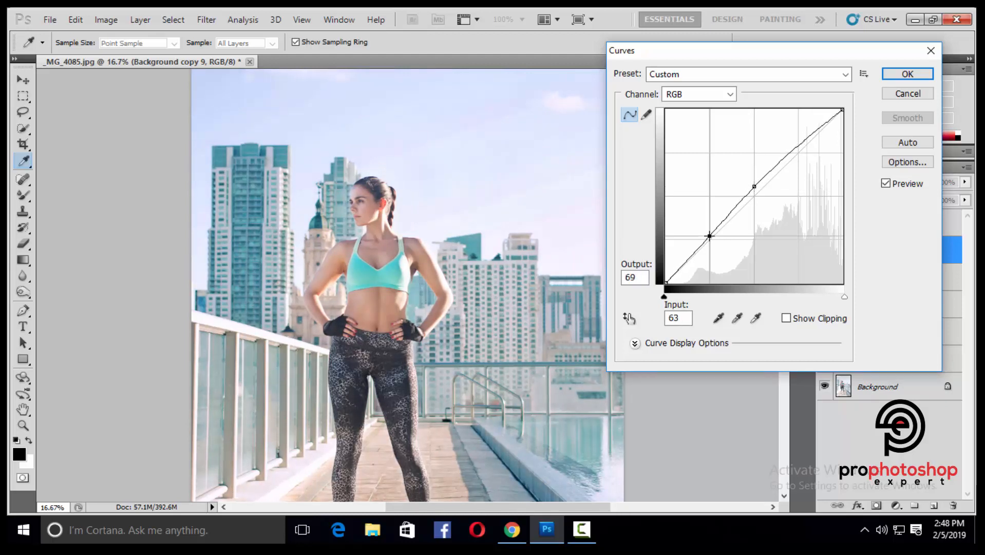
pyautogui.moveTo(709, 235); pyautogui.dragTo(710, 242)
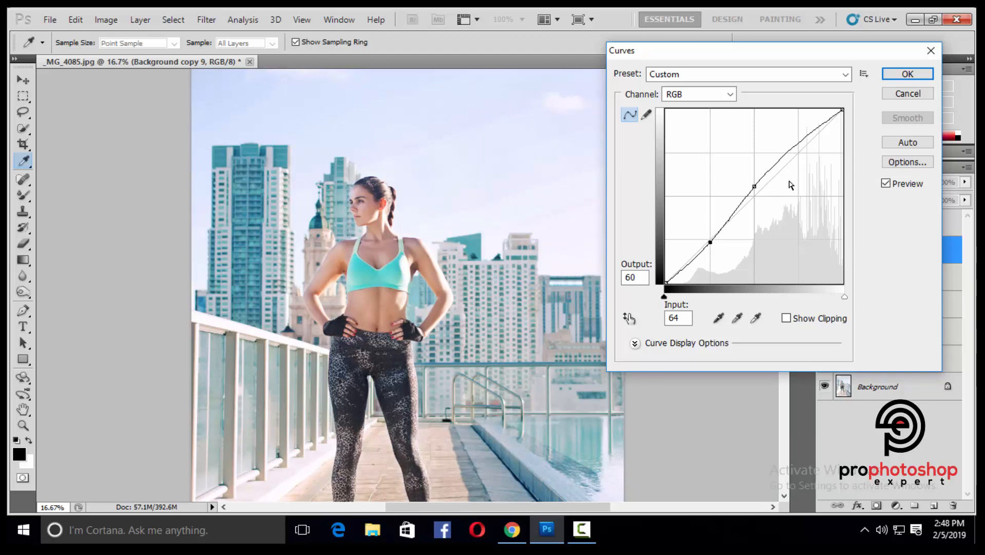
pyautogui.click(907, 74)
pyautogui.click(824, 251)
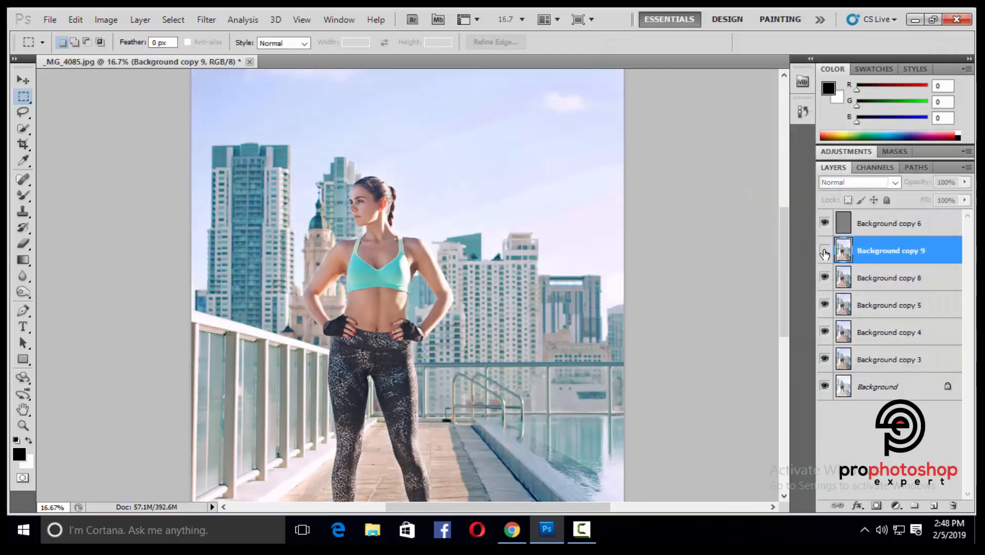
pyautogui.click(824, 251)
# Add a layer mask to the Background copy 9 layer and fill the whole mask with black
pyautogui.click(877, 506)
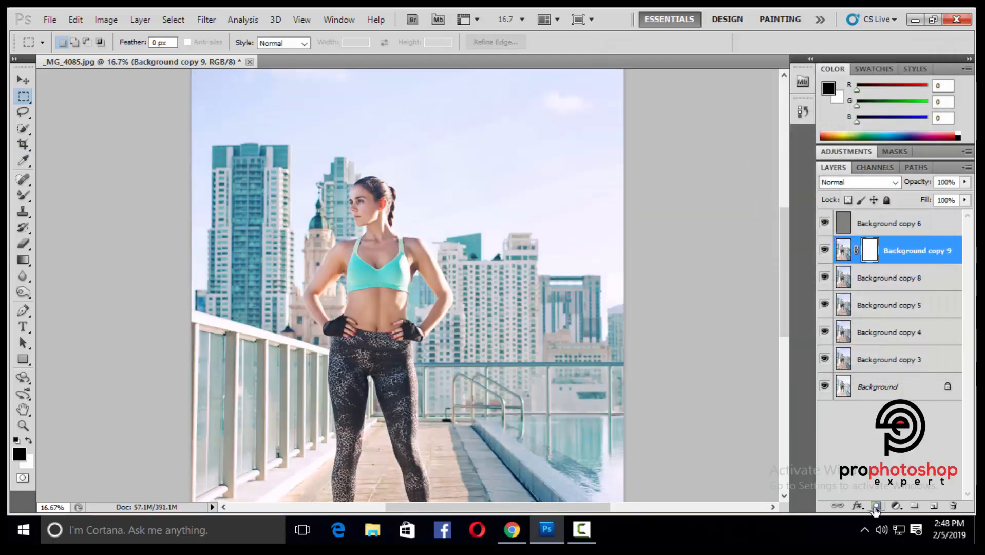
pyautogui.hotkey('ctrl', 'a')
pyautogui.press('Delete')
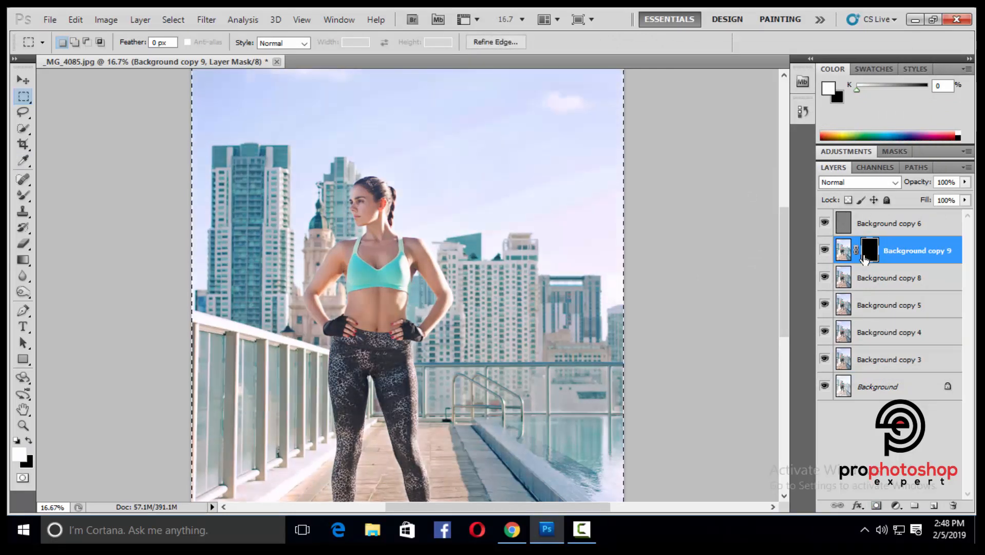
# Paint white on the mask over the face with a soft brush of about 80 to 125 px at 23% opacity, and compare the result
pyautogui.hotkey('ctrl', '+')
pyautogui.hotkey('ctrl', '+')
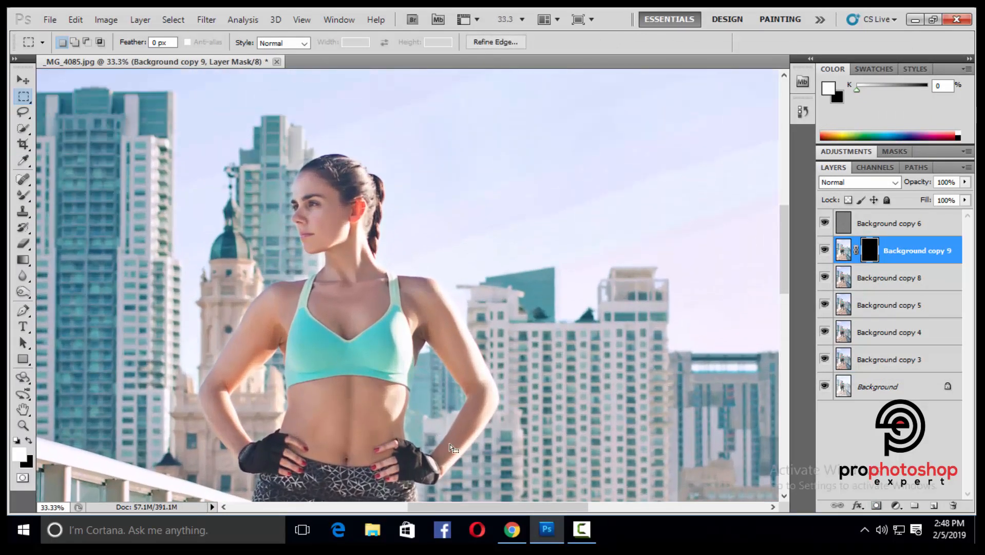
pyautogui.hotkey('ctrl', '+')
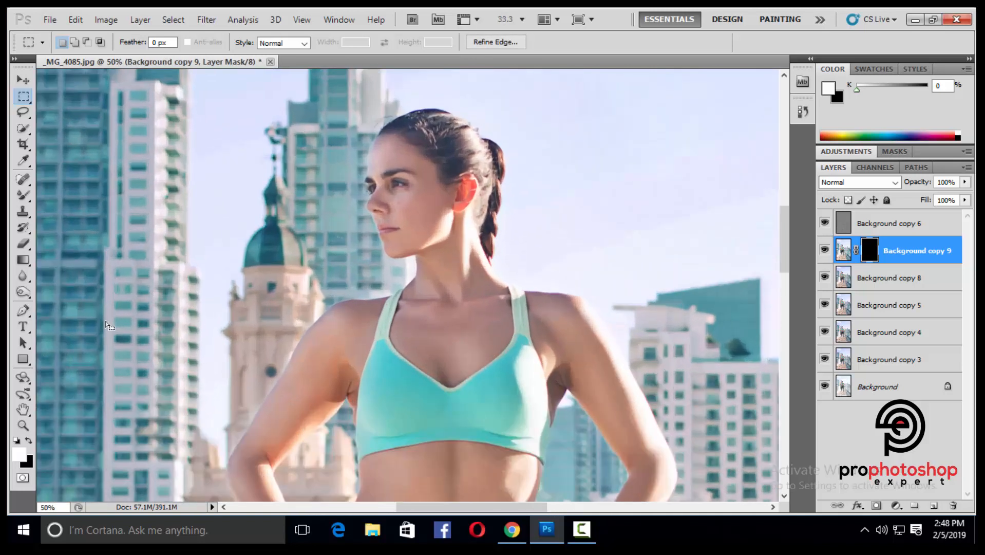
pyautogui.press('b')
pyautogui.hotkey('ctrl', '+')
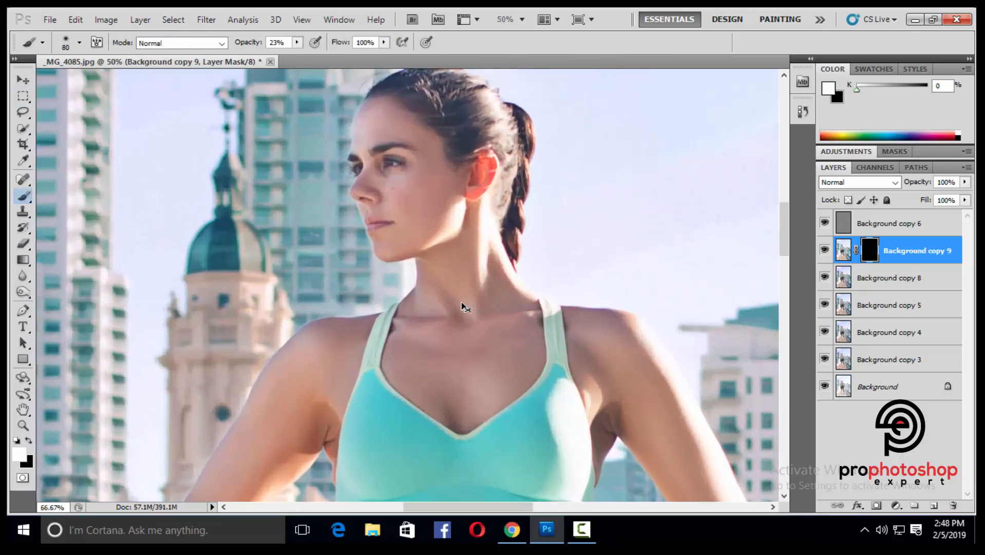
pyautogui.press('[')
pyautogui.moveTo(394, 183)
pyautogui.mouseDown()
pyautogui.moveTo(400, 202)
pyautogui.moveTo(437, 222)
pyautogui.mouseUp()
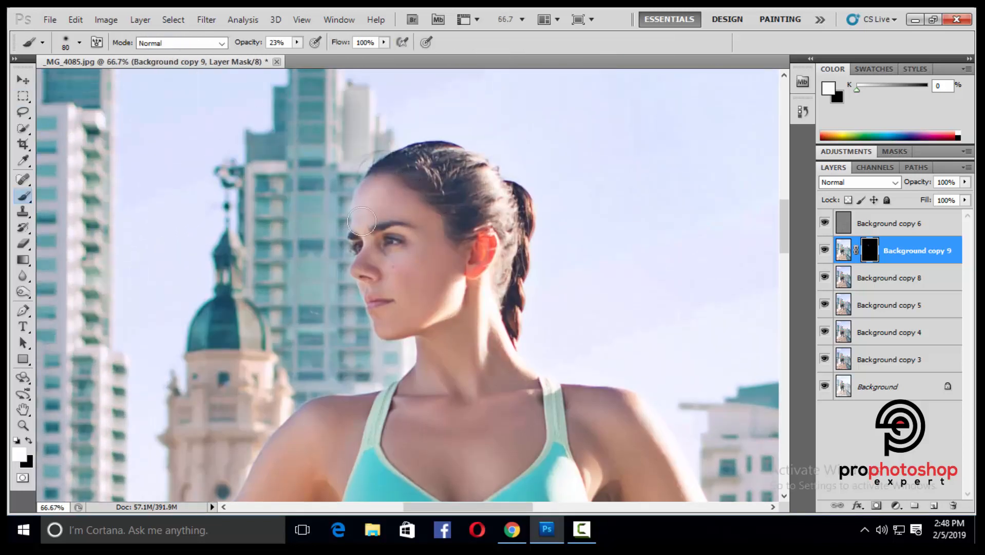
pyautogui.press(']')
pyautogui.scroll(2, 513, 264)
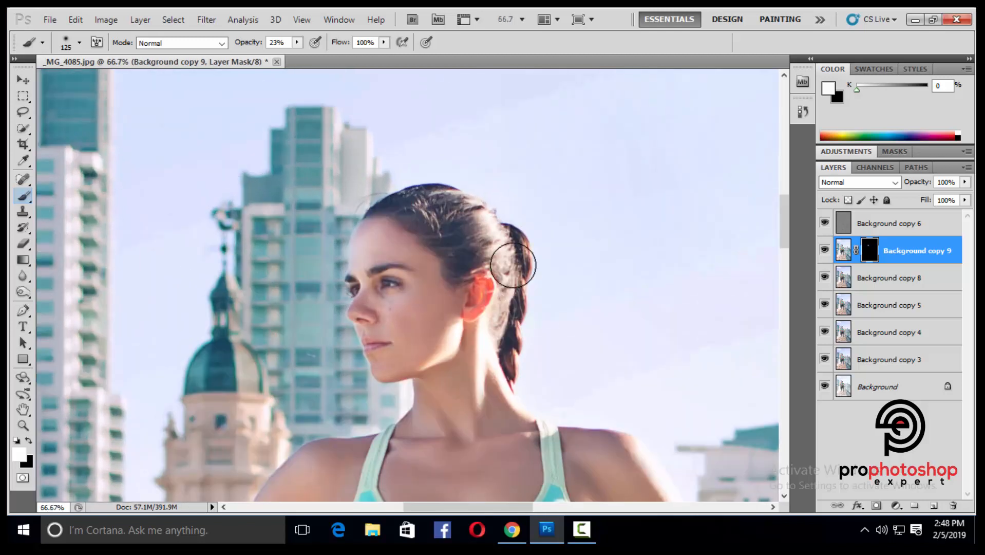
pyautogui.click(823, 251)
pyautogui.click(823, 251)
# Refine the revealed brightening on the forehead and chin with a mask brush of about 70 to 100 px
pyautogui.hotkey('ctrl', '+')
pyautogui.scroll(2, 457, 271)
pyautogui.press('[')
pyautogui.press('[')
pyautogui.press('[')
pyautogui.press(']')
pyautogui.press(']')
pyautogui.press(']')
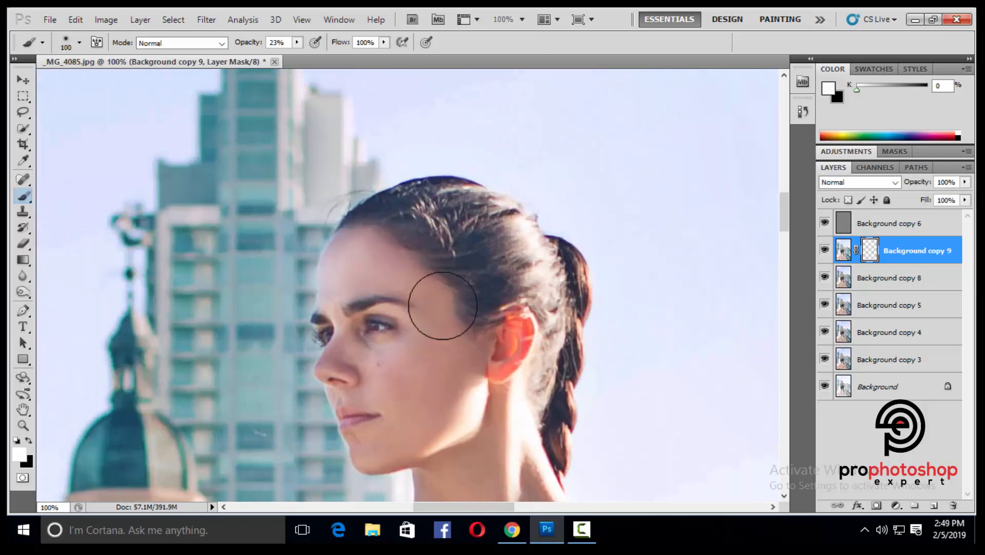
pyautogui.scroll(-1, 442, 305)
pyautogui.press('[')
pyautogui.press('[')
pyautogui.press('[')
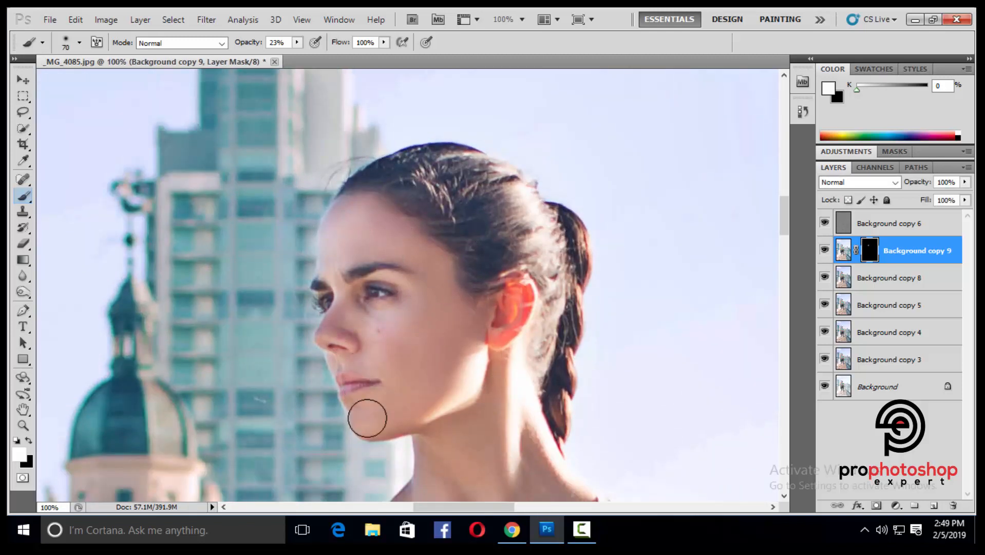
# Reveal the brightening on the neck and chest by painting the mask with a brush of 100 to 150 px
pyautogui.hotkey('ctrl', '-')
pyautogui.press(']')
pyautogui.press(']')
pyautogui.press(']')
pyautogui.scroll(-1, 484, 347)
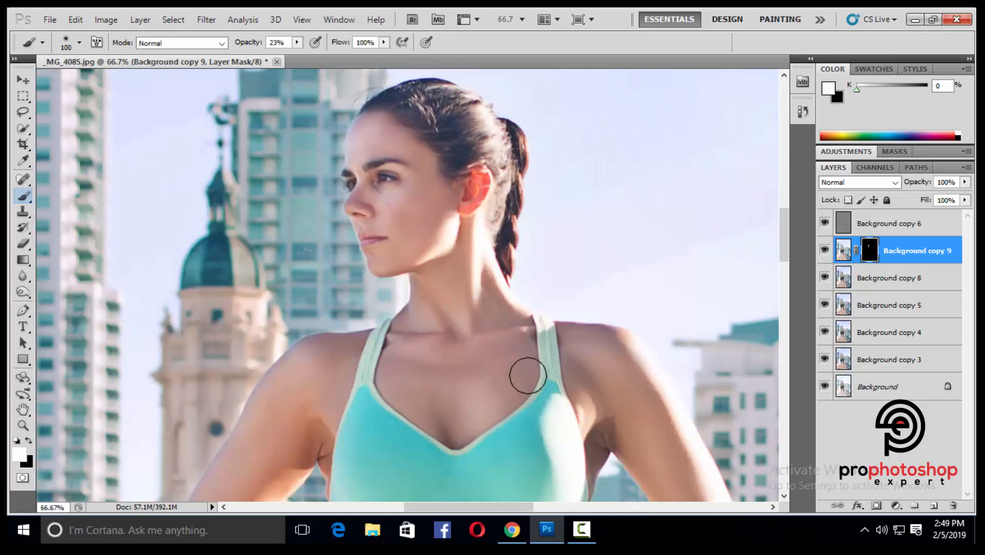
pyautogui.hotkey('ctrl', '-')
pyautogui.press(']')
pyautogui.press(']')
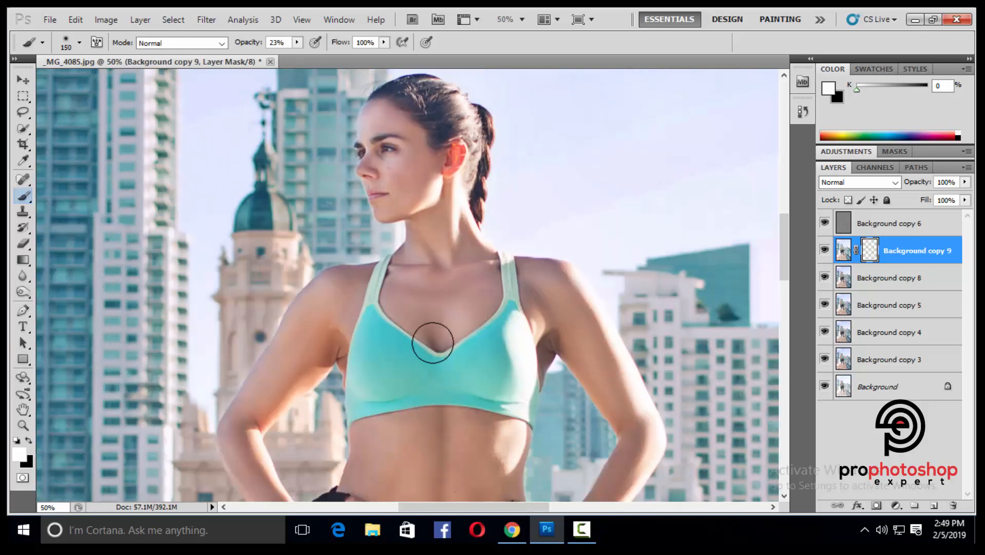
# Paint the abdomen highlights into the Background copy 9 mask with a 70 px brush
pyautogui.scroll(-3, 433, 343)
pyautogui.press('[')
pyautogui.press('[')
pyautogui.press('[')
pyautogui.press('[')
pyautogui.press('[')
pyautogui.scroll(-1, 393, 340)
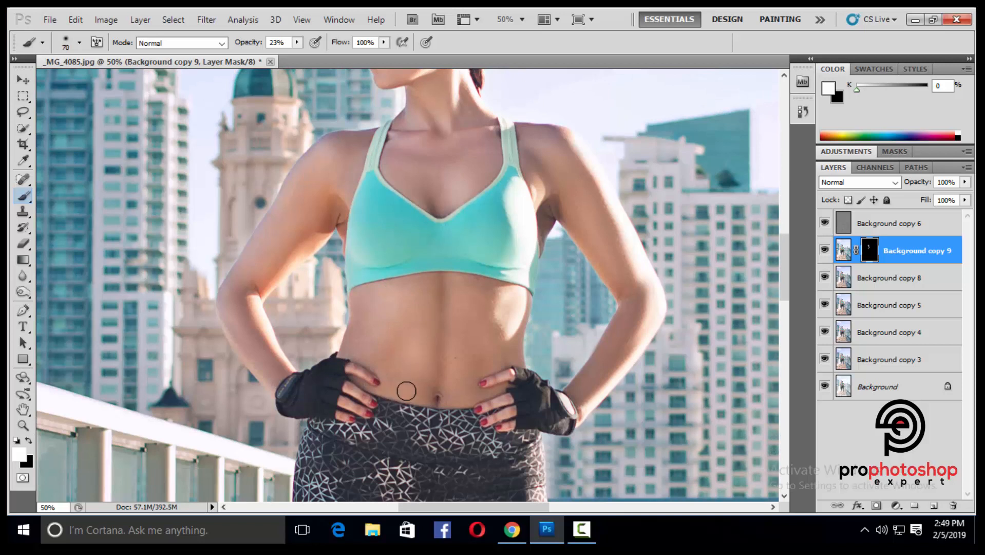
pyautogui.scroll(-1, 468, 324)
pyautogui.scroll(1, 466, 352)
# Brighten the shoulder and upper arm highlights through the mask with a 125 px brush
pyautogui.press(']')
pyautogui.press(']')
pyautogui.press(']')
pyautogui.press(']')
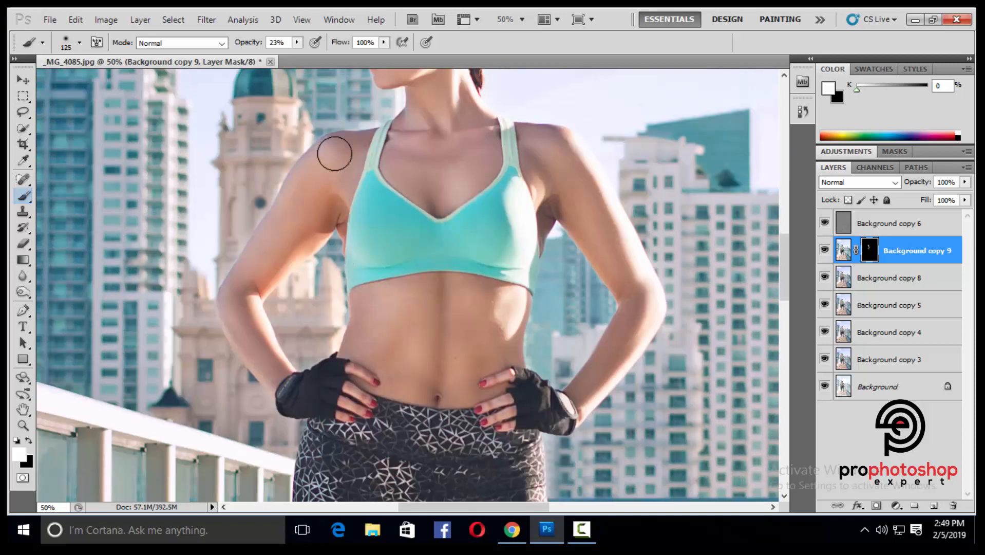
# Paint the finer highlights around the navel and waist into the mask with a brush of about 50 to 90 px
pyautogui.press('[')
pyautogui.press('[')
pyautogui.press('[')
pyautogui.scroll(-1, 307, 220)
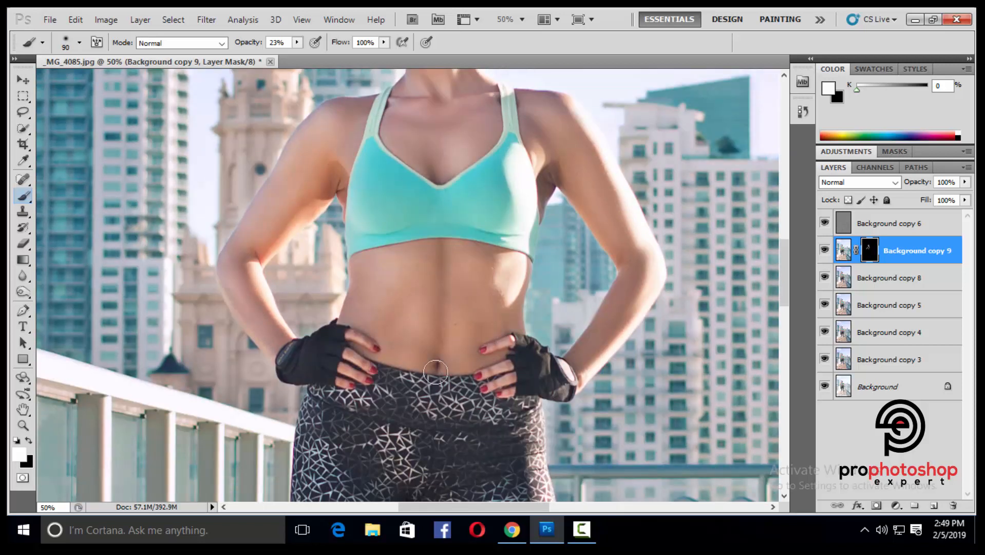
pyautogui.scroll(1, 436, 372)
pyautogui.press('[')
pyautogui.press('[')
pyautogui.press('[')
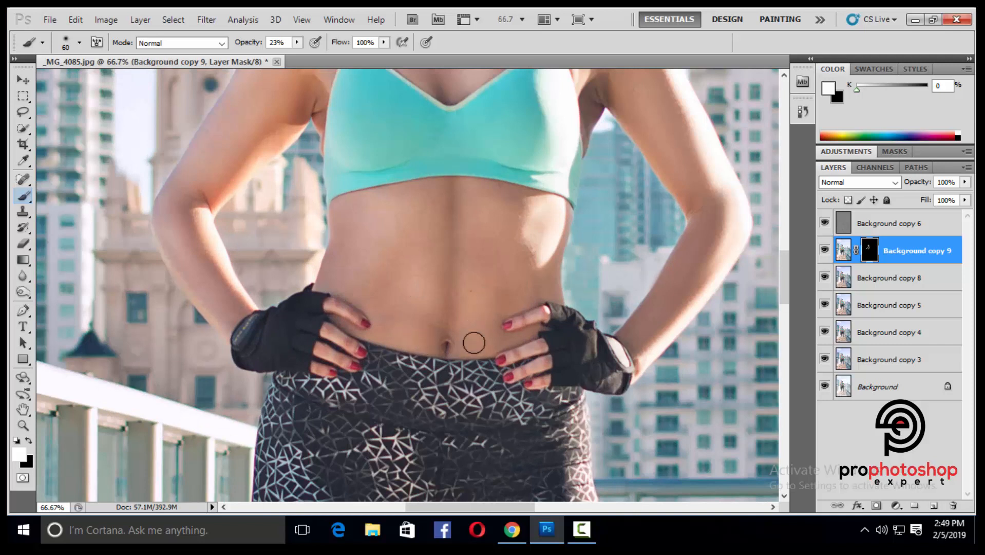
pyautogui.press('[')
pyautogui.scroll(1, 561, 354)
pyautogui.scroll(-1, 680, 299)
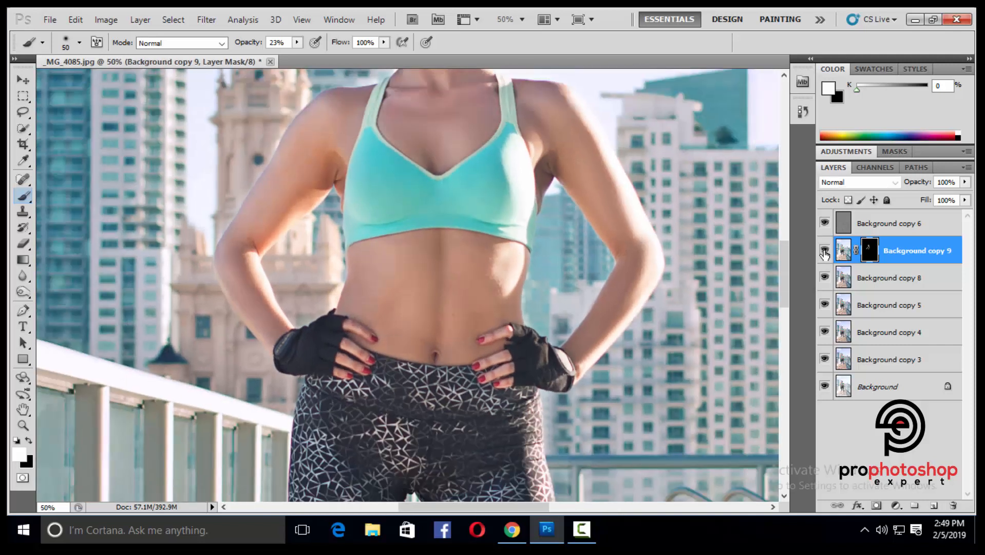
# Reveal the brightening along both arms on the mask, enlarging the brush from 60 to 175 px
pyautogui.scroll(1, 485, 353)
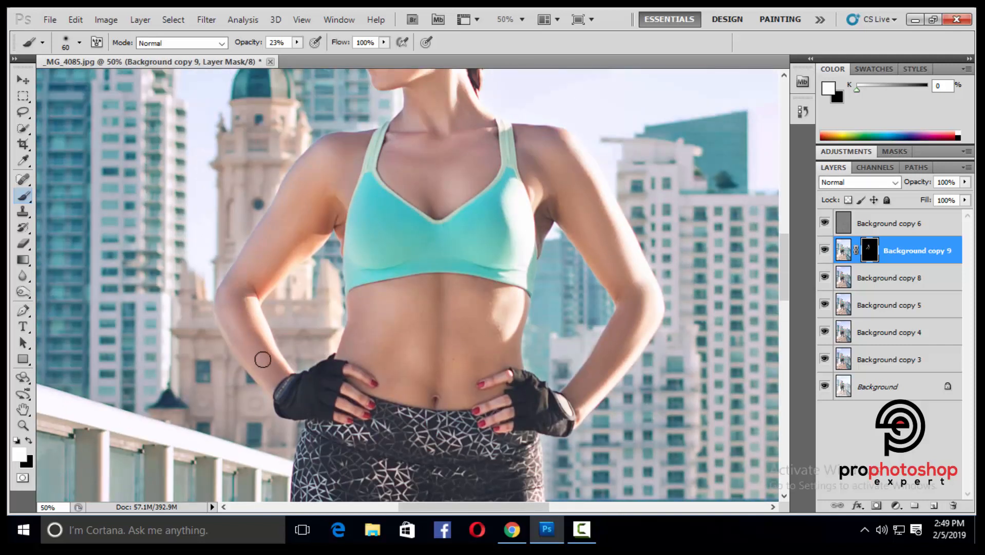
pyautogui.press(']')
pyautogui.press(']')
pyautogui.press(']')
pyautogui.press(']')
pyautogui.press(']')
pyautogui.press(']')
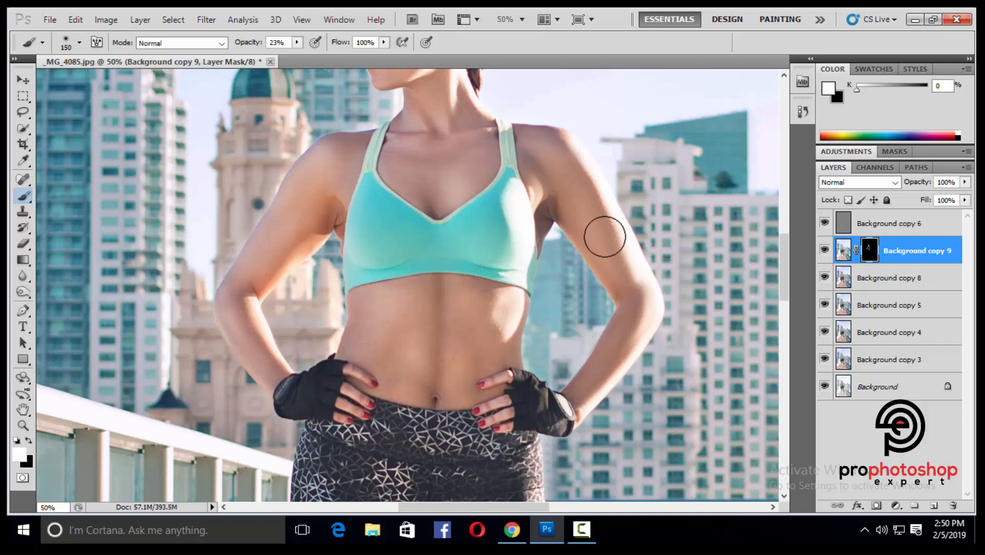
pyautogui.press(']')
# Reduce the opacity of the Background copy 9 layer to 73% and clear the selection
pyautogui.scroll(-3, 527, 193)
pyautogui.scroll(1, 528, 193)
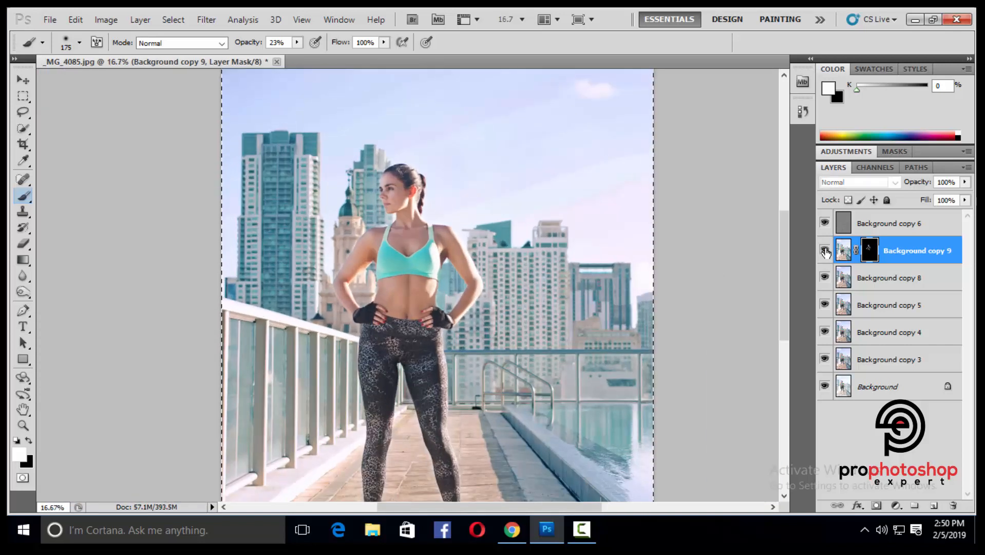
pyautogui.scroll(1, 414, 229)
pyautogui.click(965, 182)
pyautogui.moveTo(969, 198); pyautogui.dragTo(946, 194)
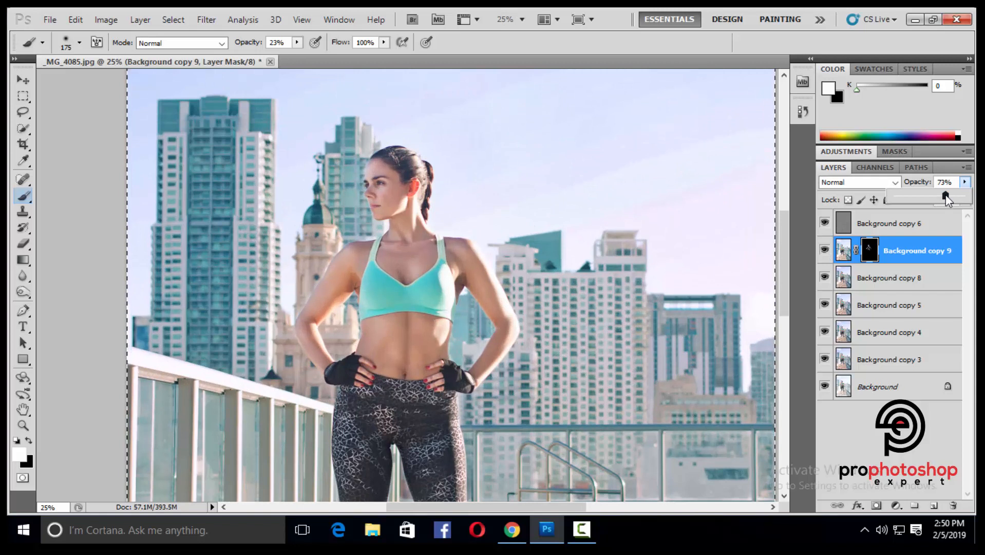
pyautogui.scroll(-2, 398, 231)
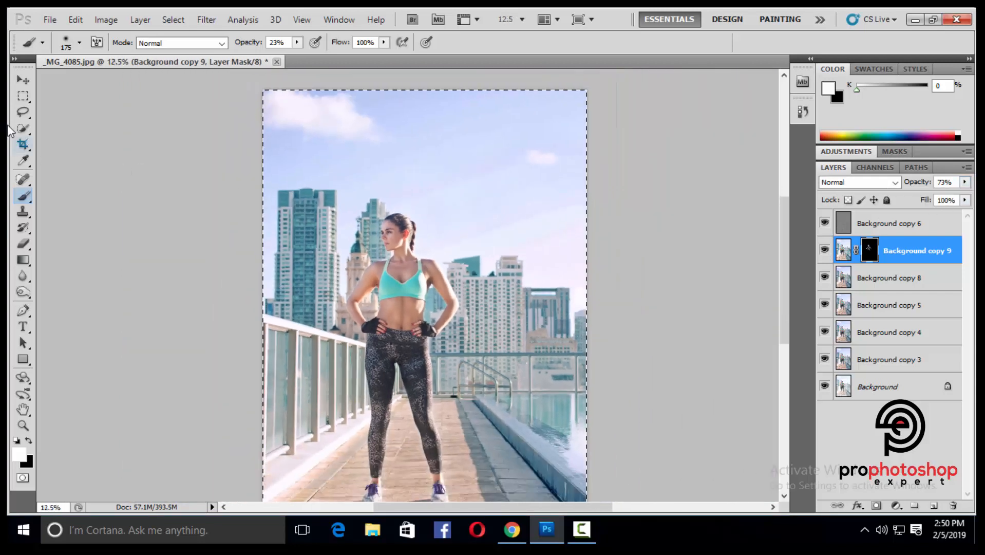
pyautogui.click(22, 96)
pyautogui.hotkey('ctrl', 'd')
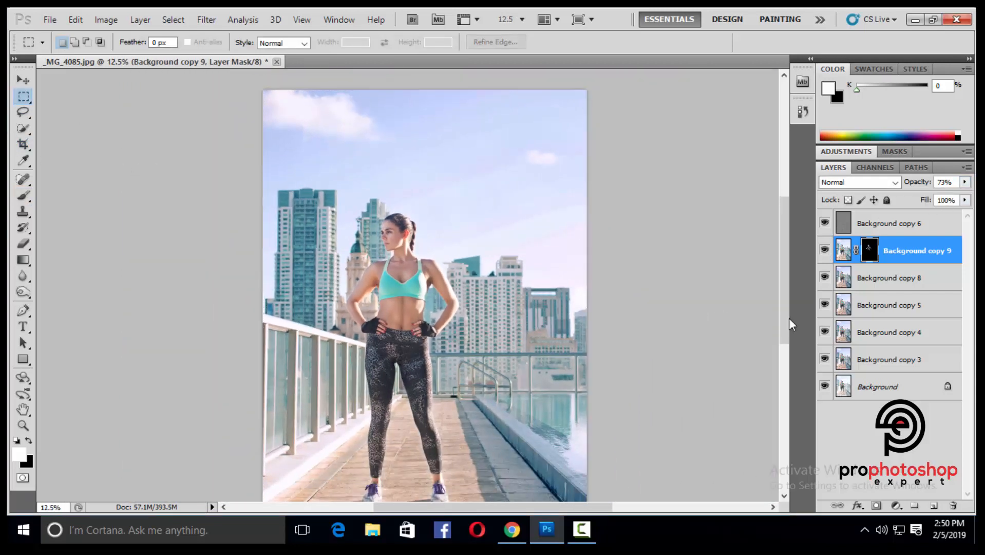
# Merge the Background copy 9 and Background copy 8 layers into one layer
pyautogui.click(965, 182)
pyautogui.click(856, 278)
pyautogui.keyDown('ctrl'); pyautogui.click(868, 280); pyautogui.keyUp('ctrl')
pyautogui.rightClick(867, 279)
pyautogui.click(746, 472)
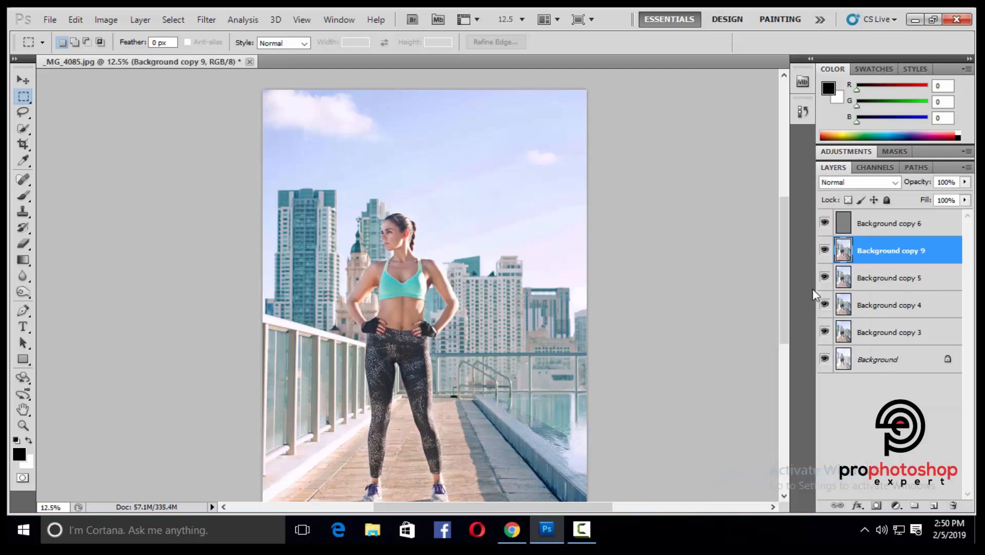
# Compare the photo with and without the merged Background copy 9 layer and examine the whole figure and the face up close
pyautogui.click(825, 251)
pyautogui.hotkey('ctrl', '-')
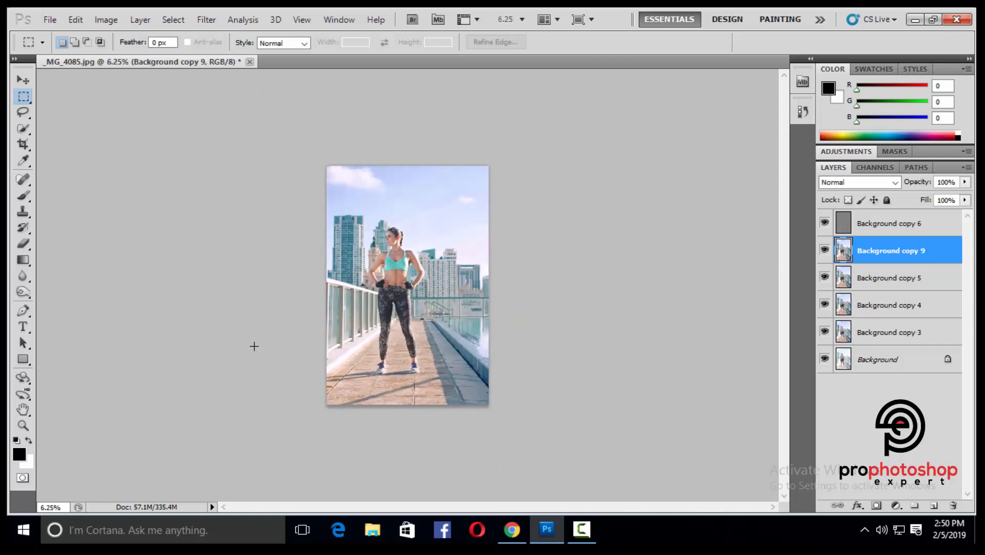
pyautogui.click(23, 426)
pyautogui.click(357, 192)
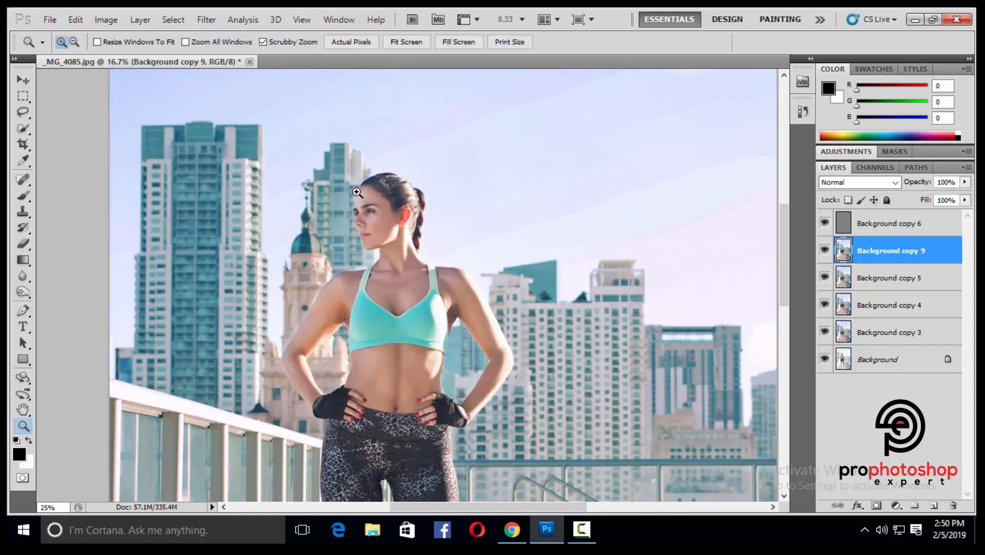
pyautogui.moveTo(357, 192); pyautogui.dragTo(468, 244)
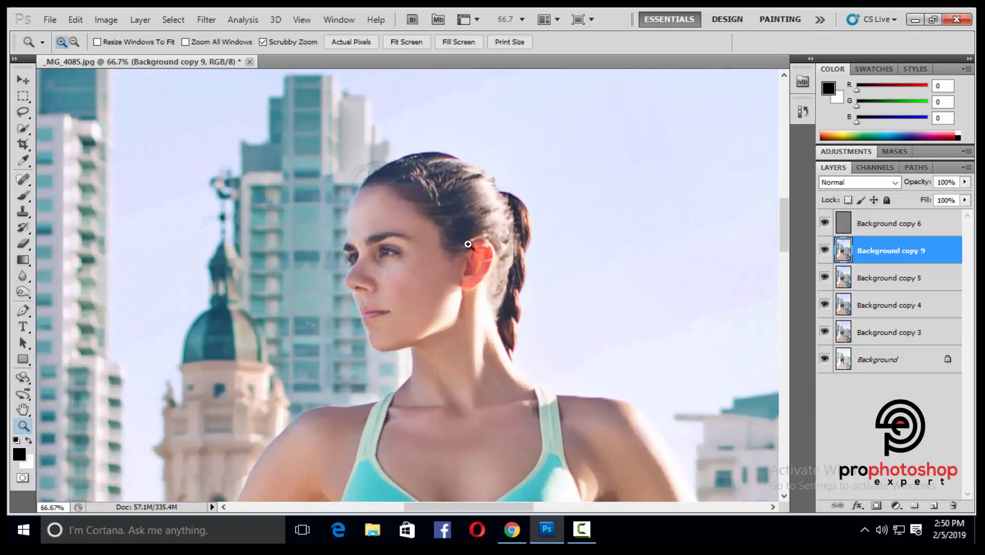
# Duplicate the Background copy 9 layer and raise the copy's brightness to 11 with Brightness/Contrast
pyautogui.hotkey('ctrl', '+')
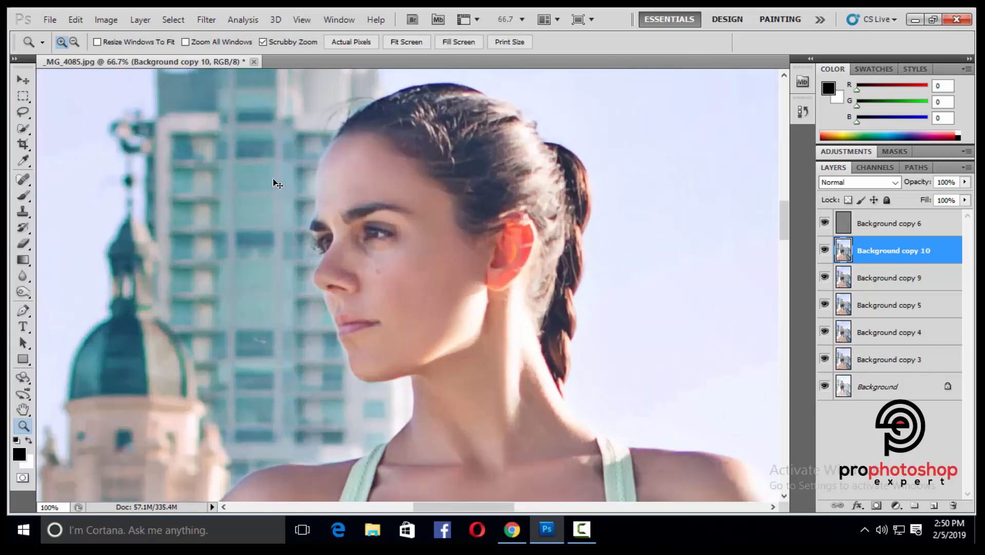
pyautogui.click(105, 19)
pyautogui.moveTo(139, 60)
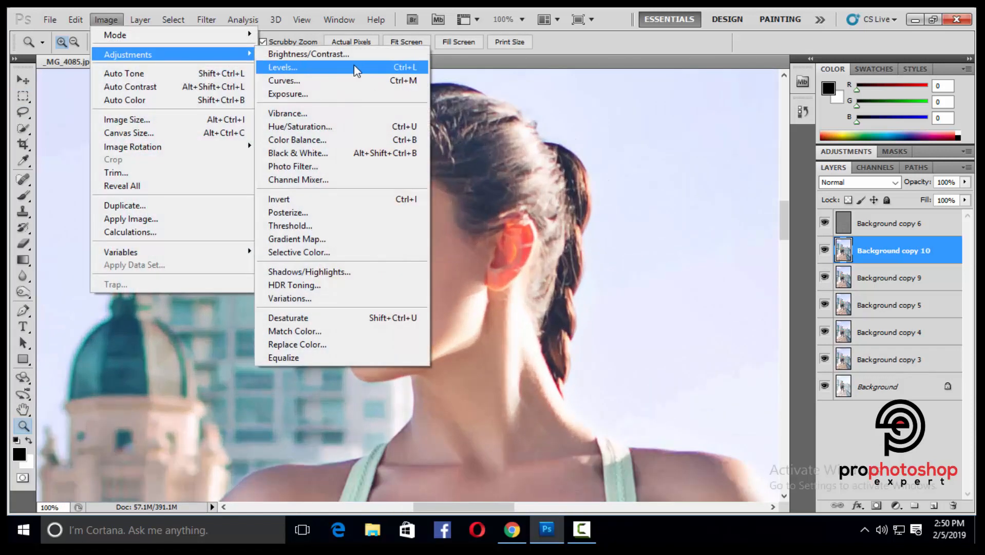
pyautogui.click(308, 54)
pyautogui.moveTo(614, 104); pyautogui.dragTo(617, 105)
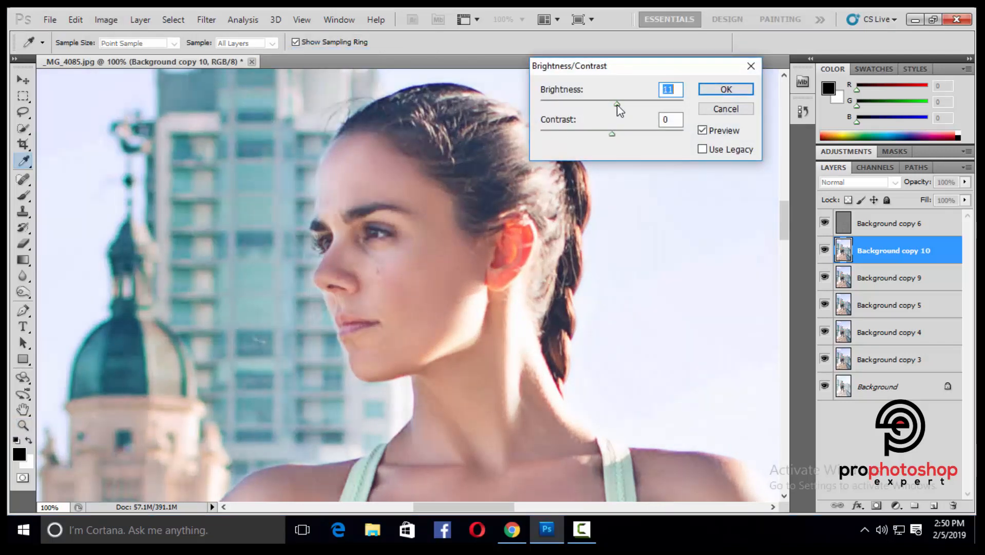
pyautogui.click(718, 94)
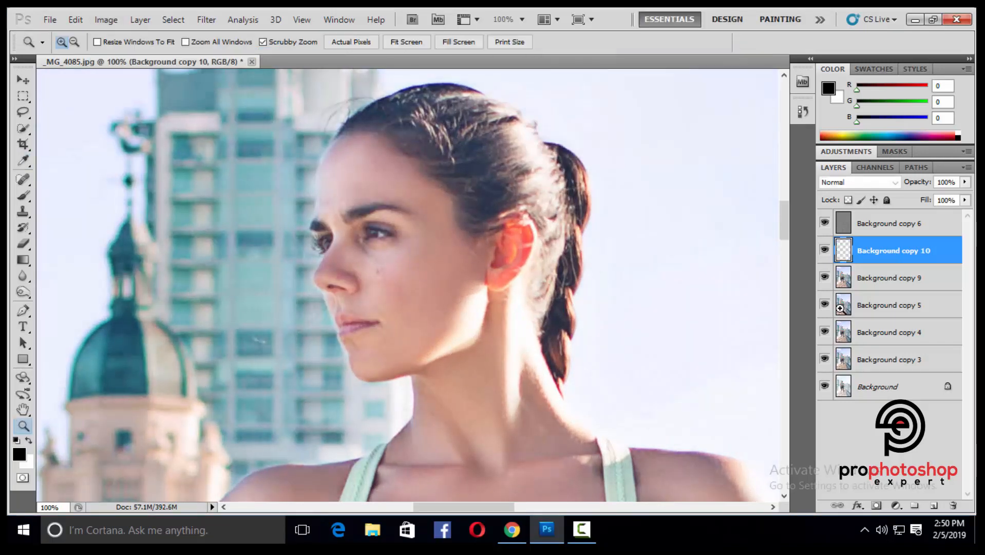
# Add a layer mask to Background copy 10 and invert it to black for painting with the Brush tool
pyautogui.click(875, 507)
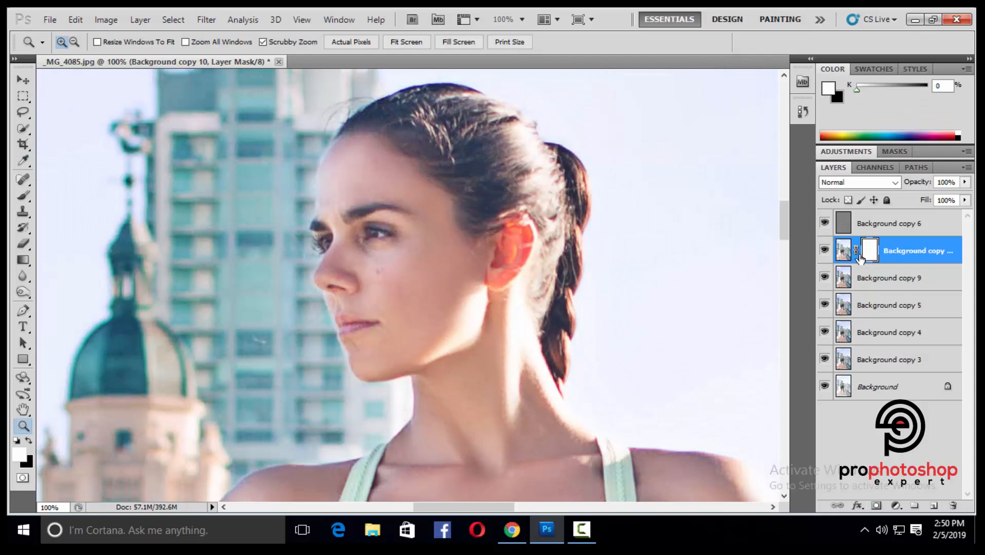
pyautogui.hotkey('ctrl', 'i')
pyautogui.click(25, 200)
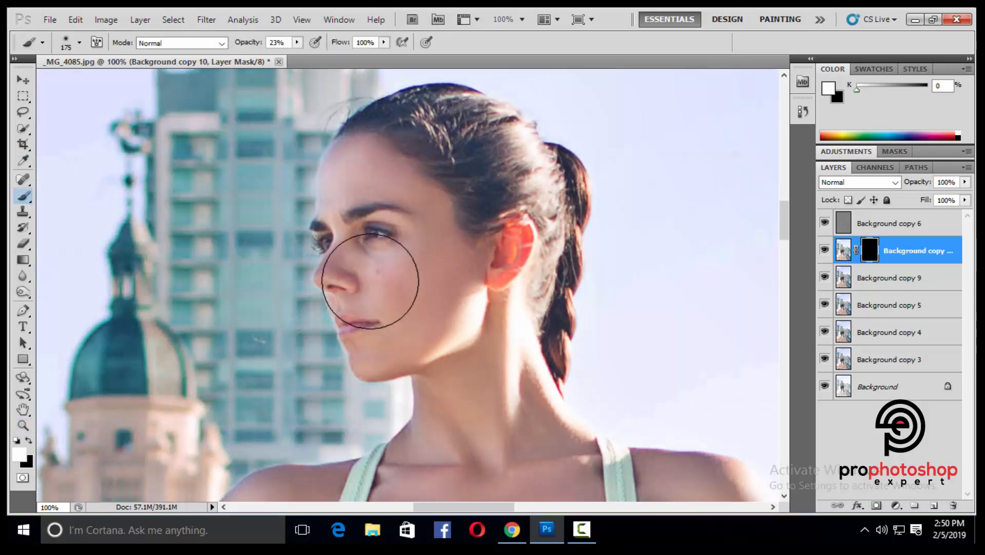
# Reveal the brightening on the forehead, around the eyes and along the nose, reducing the brush from 175 to 10 px
pyautogui.scroll(1, 370, 282)
pyautogui.press('[')
pyautogui.press('[')
pyautogui.press('[')
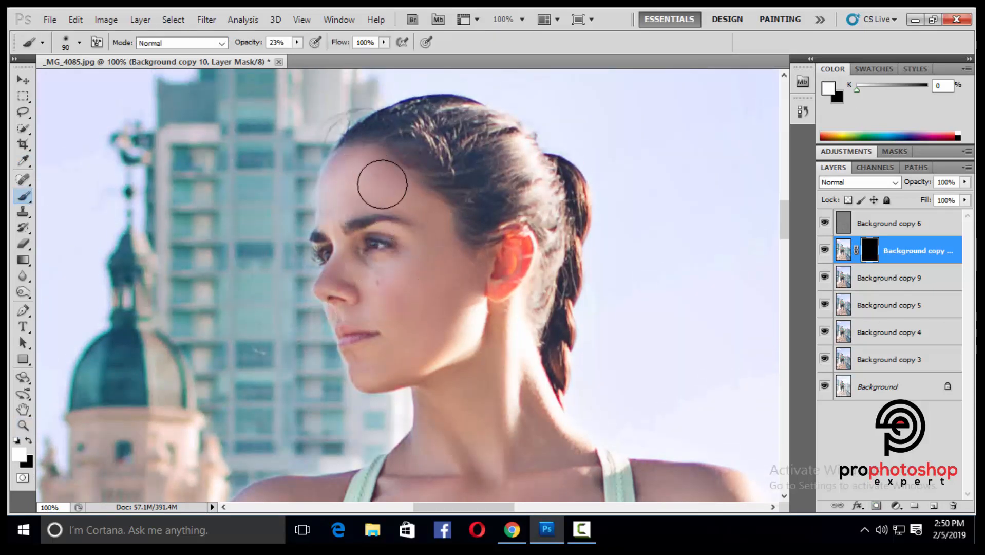
pyautogui.scroll(1, 407, 264)
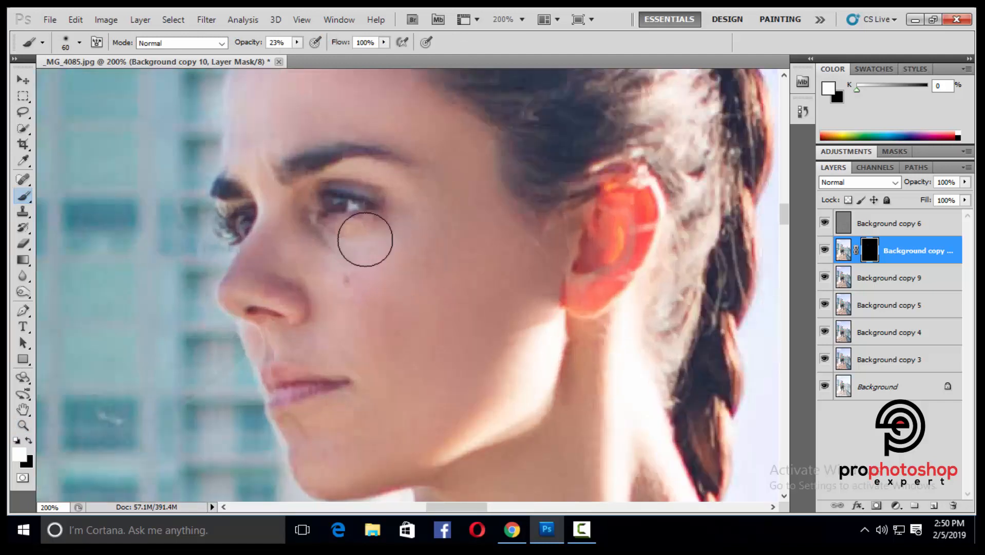
pyautogui.press('[')
pyautogui.press('[')
pyautogui.press('[')
pyautogui.press('[')
pyautogui.press('[')
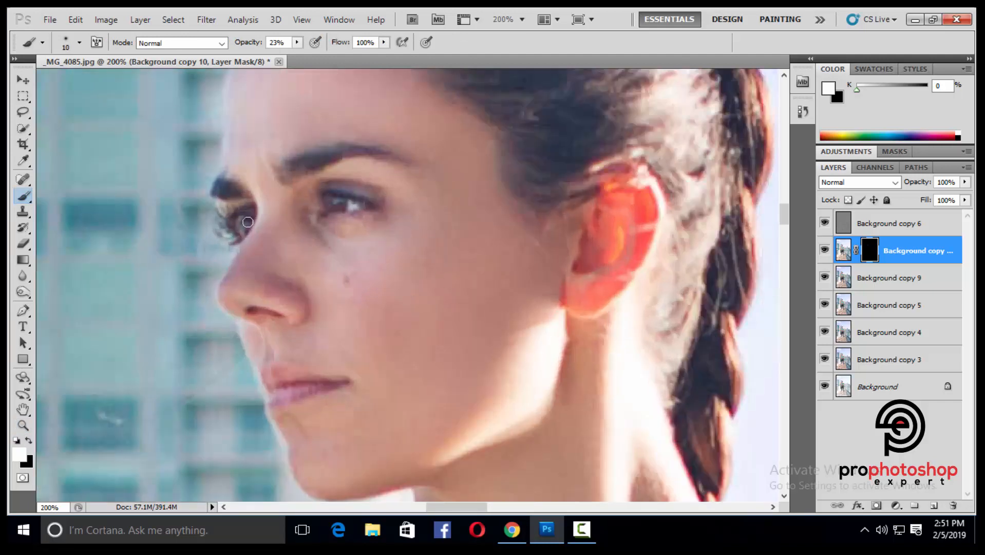
pyautogui.moveTo(254, 236); pyautogui.dragTo(253, 249)
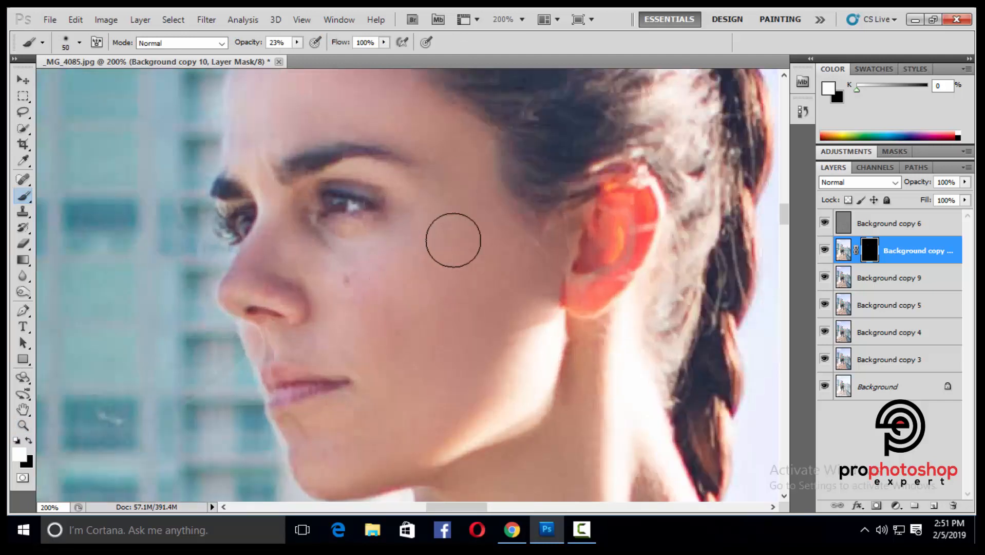
# Reveal the brightening around the lips and lower face on the mask, enlarging the brush from 10 to 45 px
pyautogui.scroll(-2, 450, 237)
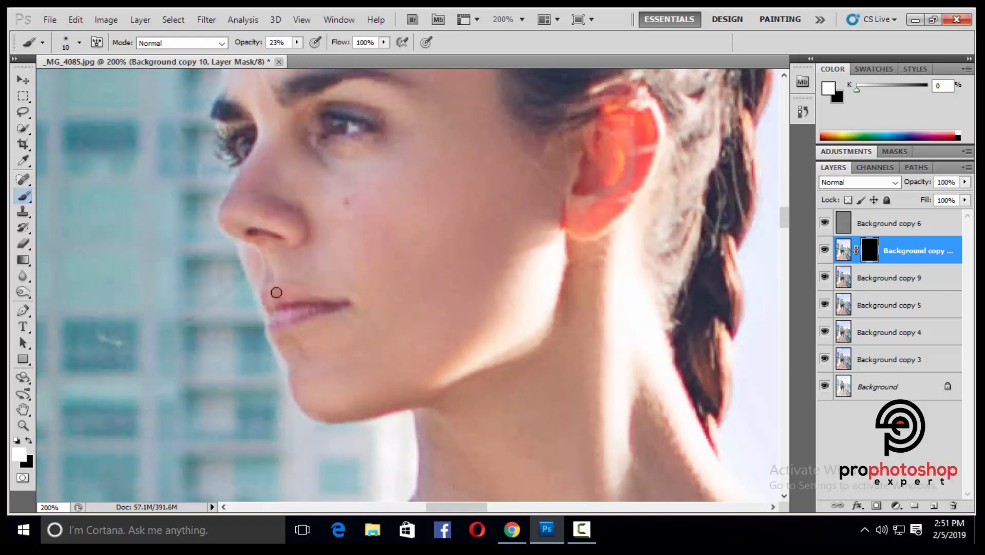
pyautogui.press(']')
pyautogui.press(']')
pyautogui.press(']')
pyautogui.press(']')
pyautogui.press(']')
pyautogui.press(']')
pyautogui.press(']')
pyautogui.hotkey('ctrl', '-')
pyautogui.hotkey('ctrl', '-')
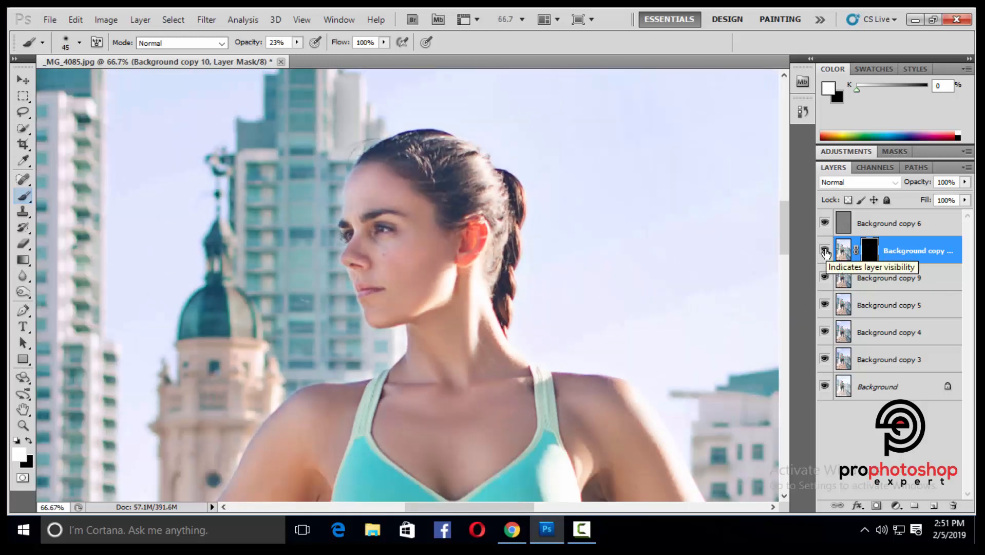
pyautogui.hotkey('ctrl', '+')
pyautogui.press(']')
pyautogui.press(']')
pyautogui.scroll(-1, 431, 288)
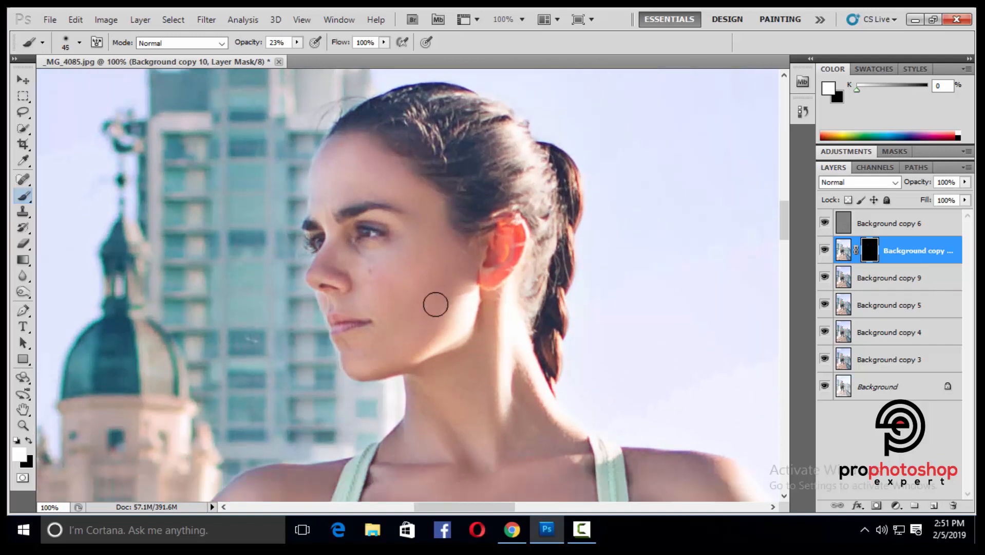
# Reduce the opacity of the Background copy 10 layer to 69%
pyautogui.hotkey('ctrl', '-')
pyautogui.hotkey('ctrl', '-')
pyautogui.hotkey('ctrl', '-')
pyautogui.click(965, 183)
pyautogui.click(942, 197)
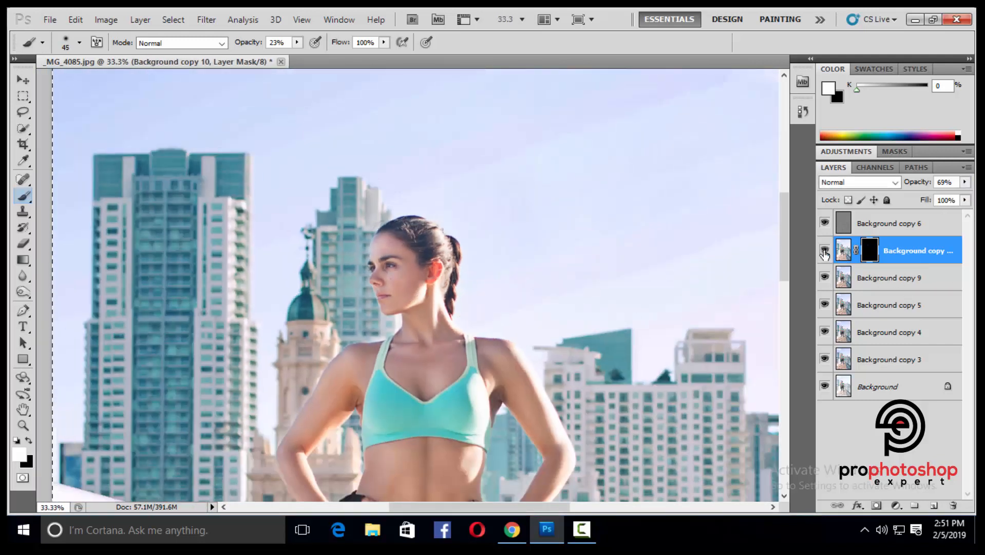
# Merge the Background copy 10 and Background copy 9 layers into one layer and clear the selection
pyautogui.rightClick(873, 252)
pyautogui.click(740, 472)
pyautogui.hotkey('ctrl', 'a')
pyautogui.hotkey('ctrl', '-')
pyautogui.hotkey('ctrl', '-')
pyautogui.hotkey('ctrl', '-')
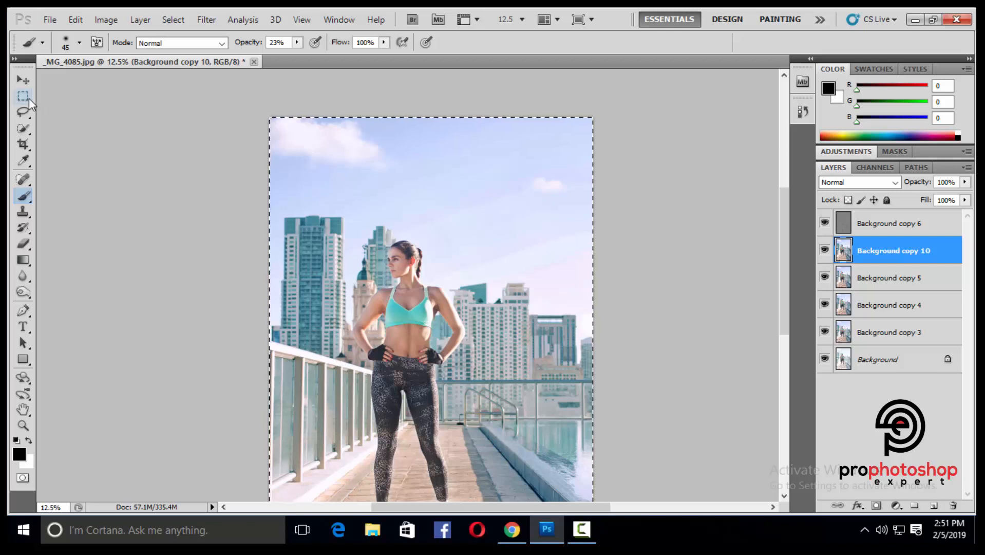
pyautogui.press('m')
pyautogui.click(675, 280)
# Merge the gray Background copy 6 layer with the Background copy 10 layer
pyautogui.keyDown('shift'); pyautogui.click(899, 237); pyautogui.keyUp('shift')
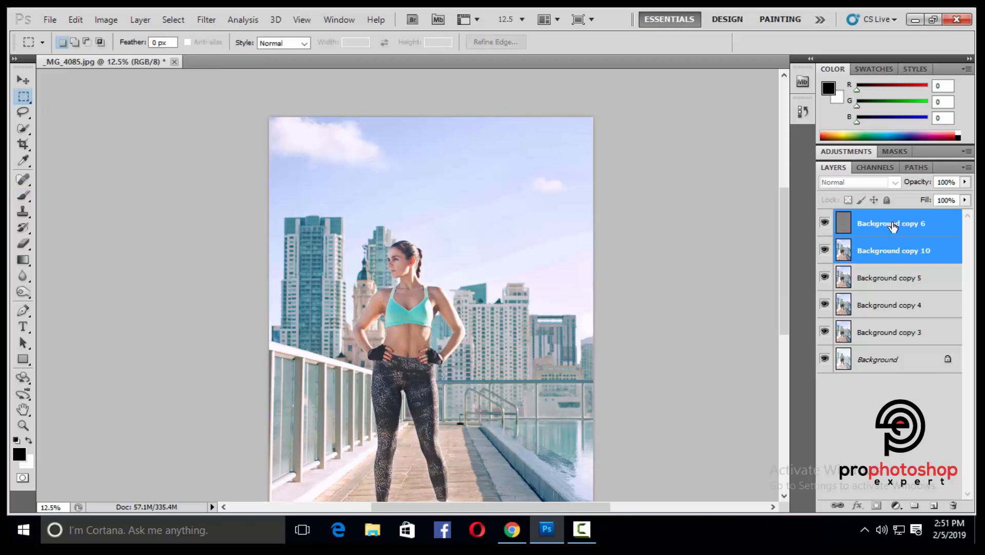
pyautogui.rightClick(899, 237)
pyautogui.click(755, 473)
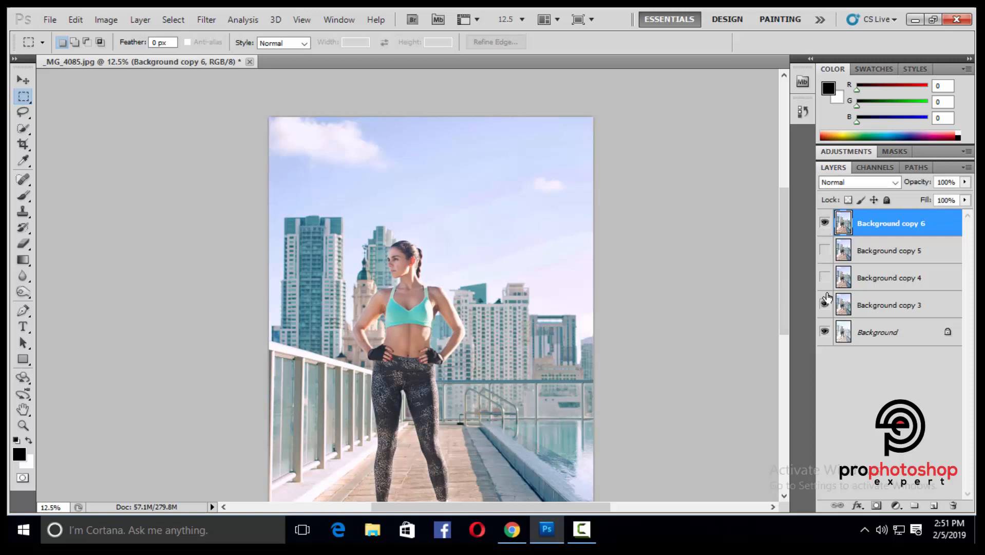
# Hide the Background copy 5, 4 and 3 layers and compare the merged Background copy 6 layer with the original photo
pyautogui.click(825, 224)
pyautogui.click(824, 224)
pyautogui.click(825, 224)
pyautogui.click(825, 224)
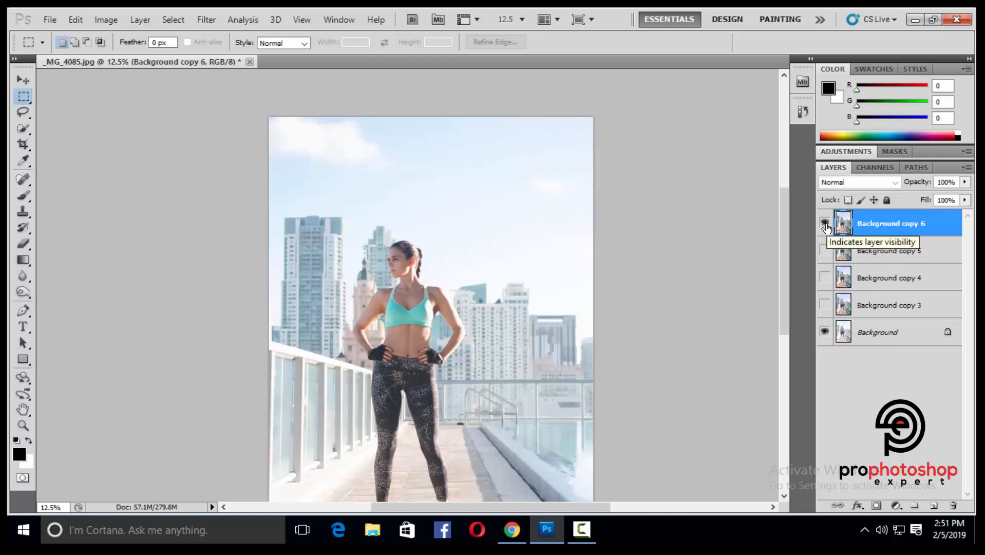
pyautogui.click(825, 223)
# Duplicate the merged Background copy 6 layer
pyautogui.hotkey('ctrl', '+')
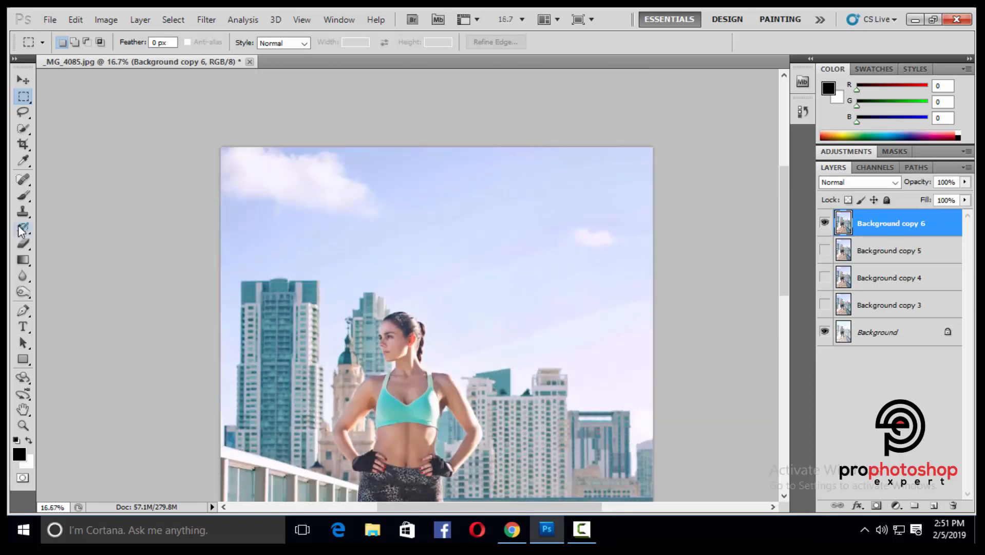
pyautogui.scroll(-2, 52, 246)
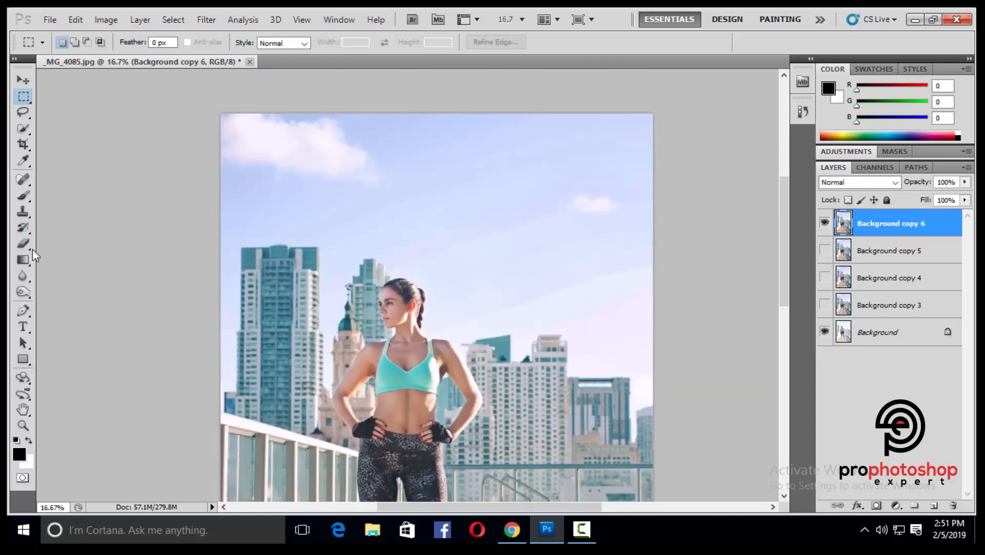
pyautogui.hotkey('ctrl', 'j')
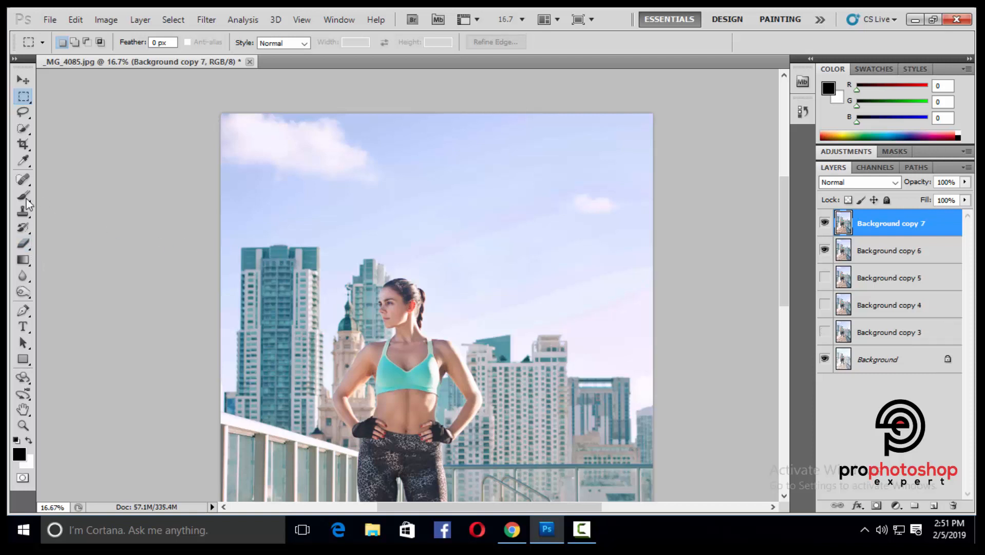
# Smooth the sky around the clouds on Background copy 7 with the Mixer Brush at 400 to 600 px and 29% wet
pyautogui.click(23, 196)
pyautogui.click(53, 237)
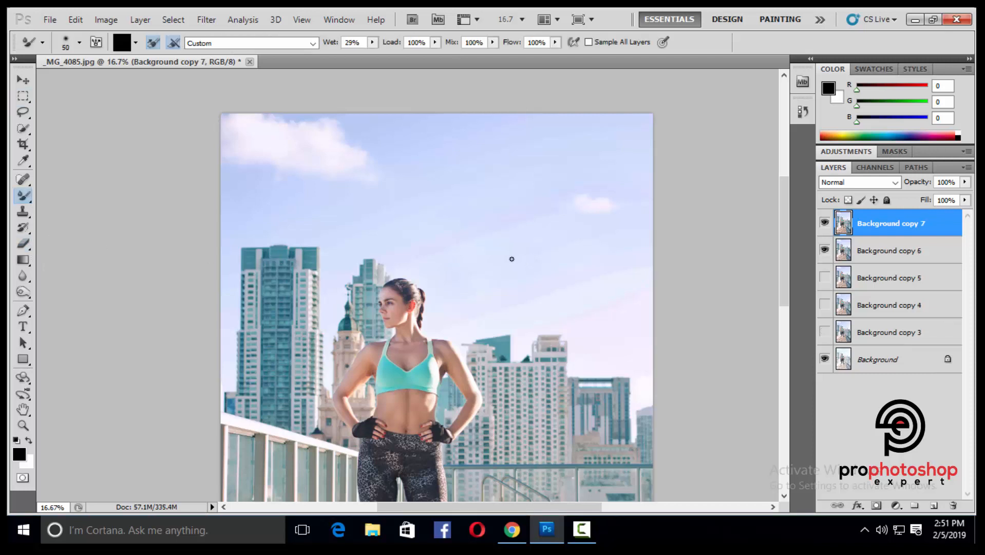
pyautogui.press(']')
pyautogui.press(']')
pyautogui.press(']')
pyautogui.press(']')
pyautogui.press(']')
pyautogui.press(']')
pyautogui.press(']')
pyautogui.press(']')
pyautogui.press(']')
pyautogui.press(']')
pyautogui.press(']')
pyautogui.press(']')
pyautogui.press(']')
pyautogui.press(']')
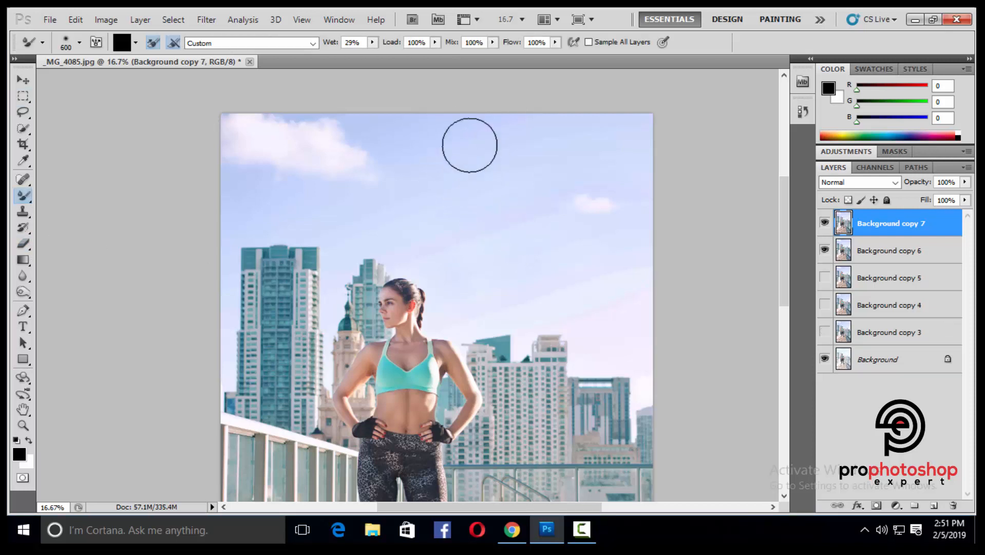
pyautogui.press('[')
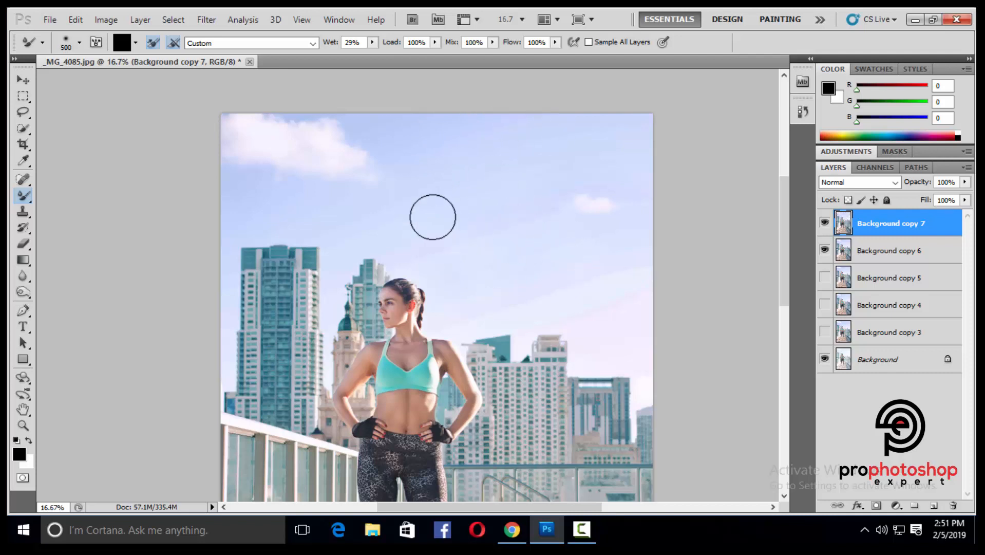
pyautogui.moveTo(424, 148)
pyautogui.mouseDown()
pyautogui.moveTo(461, 134)
pyautogui.moveTo(500, 140)
pyautogui.moveTo(520, 216)
pyautogui.moveTo(584, 244)
pyautogui.moveTo(639, 160)
pyautogui.moveTo(611, 136)
pyautogui.mouseUp()
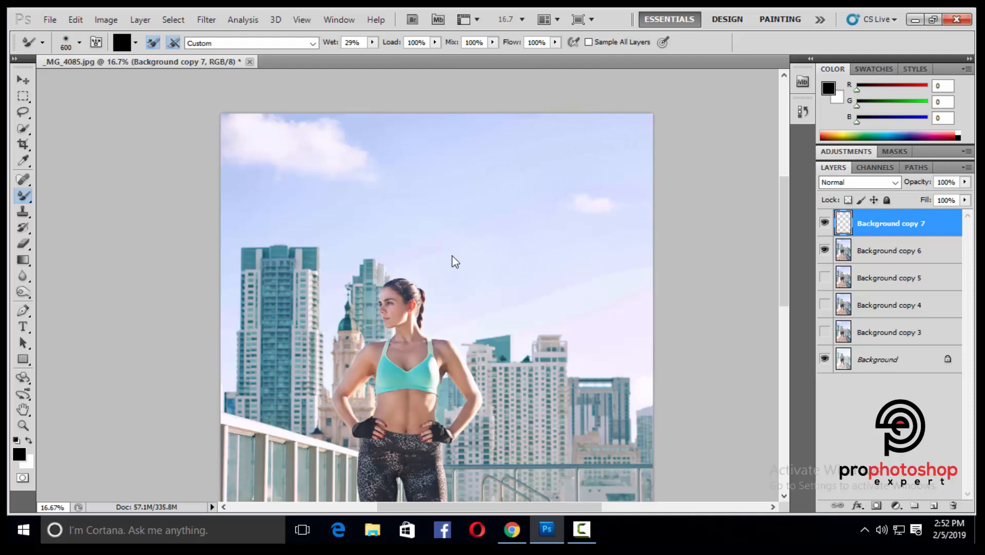
pyautogui.scroll(-2, 431, 207)
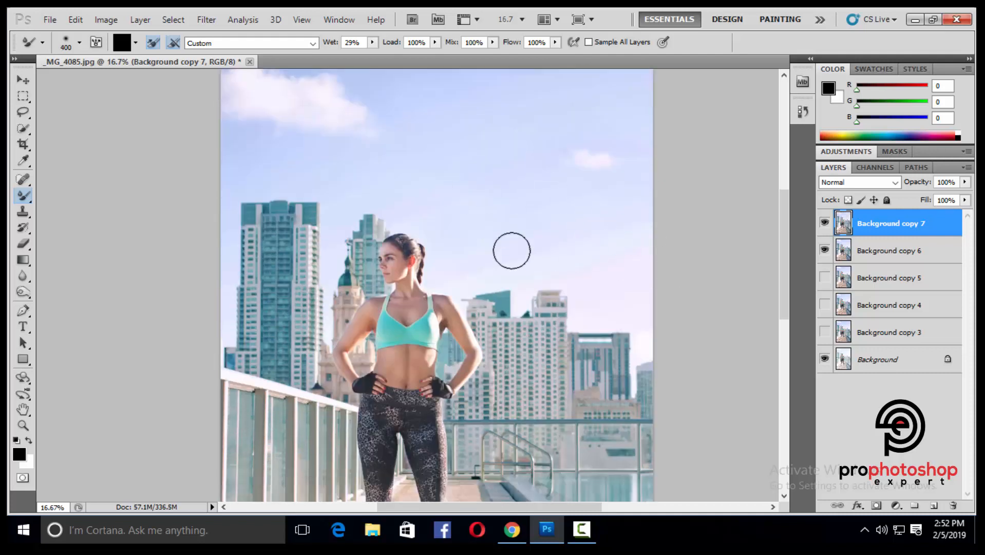
pyautogui.scroll(2, 616, 247)
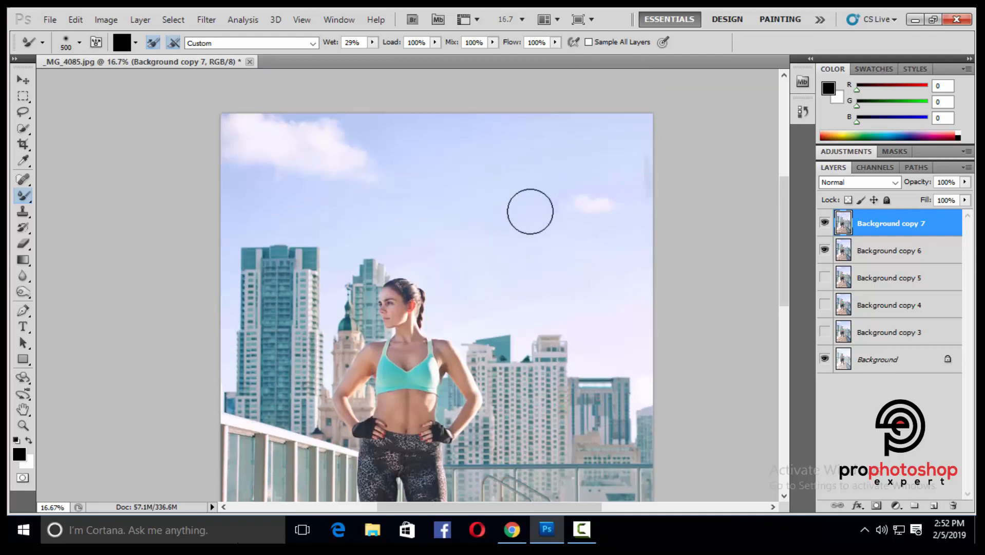
pyautogui.press(']')
# Lower the opacity of the Background copy 7 layer to 55% and merge it with Background copy 6
pyautogui.moveTo(965, 182); pyautogui.dragTo(934, 199)
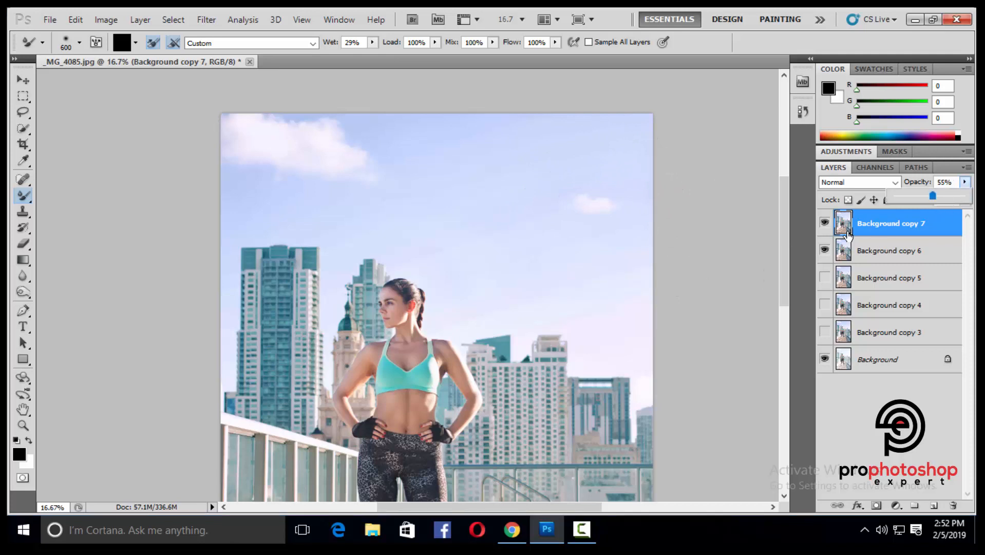
pyautogui.hotkey('ctrl', '-')
pyautogui.hotkey('ctrl', '-')
pyautogui.keyDown('ctrl'); pyautogui.click(905, 252); pyautogui.keyUp('ctrl')
pyautogui.rightClick(906, 252)
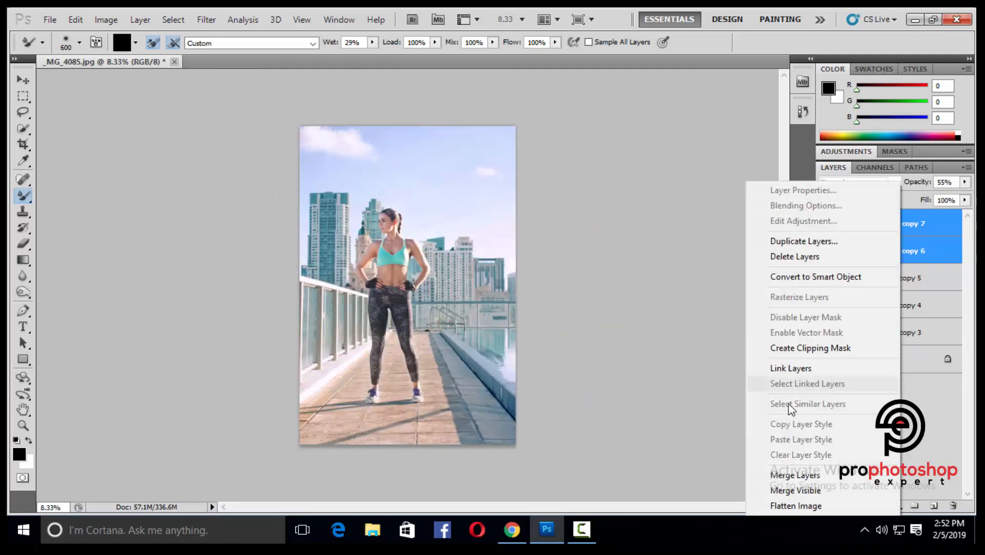
pyautogui.click(795, 475)
# Duplicate the merged layer and apply Selective Color to the copy with the Black value of Neutrals at 2%
pyautogui.hotkey('ctrl', '+')
pyautogui.hotkey('ctrl', '+')
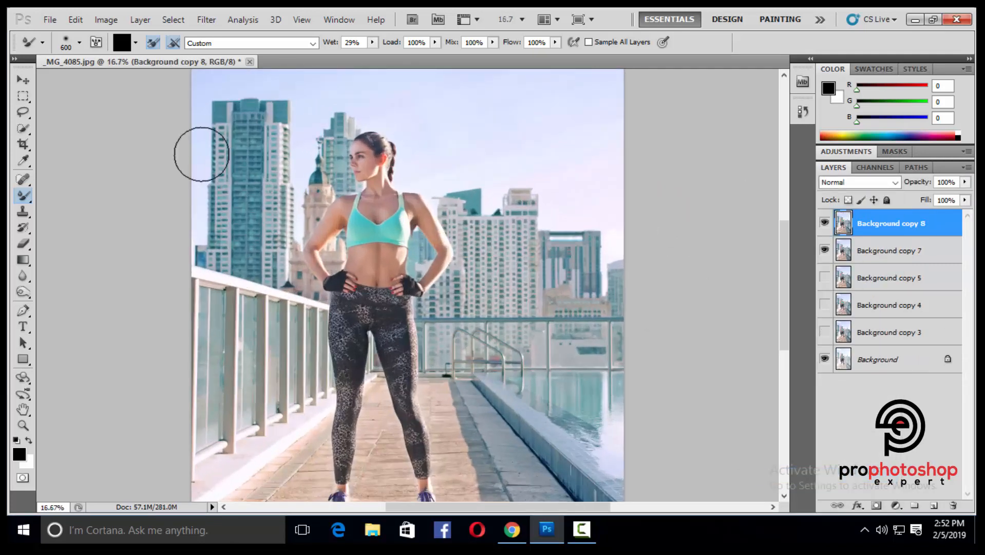
pyautogui.click(106, 20)
pyautogui.moveTo(138, 52)
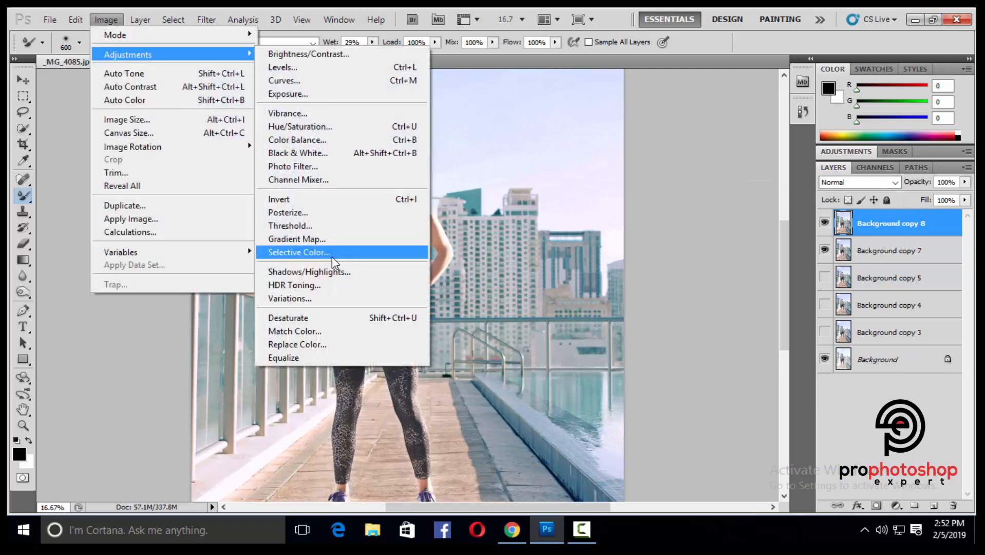
pyautogui.click(334, 253)
pyautogui.click(648, 106)
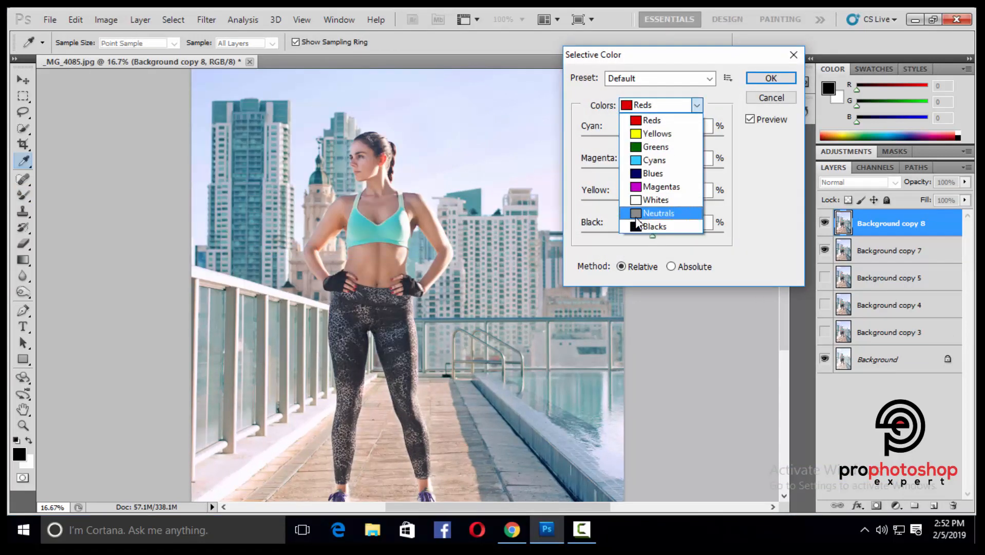
pyautogui.click(639, 214)
pyautogui.click(704, 225)
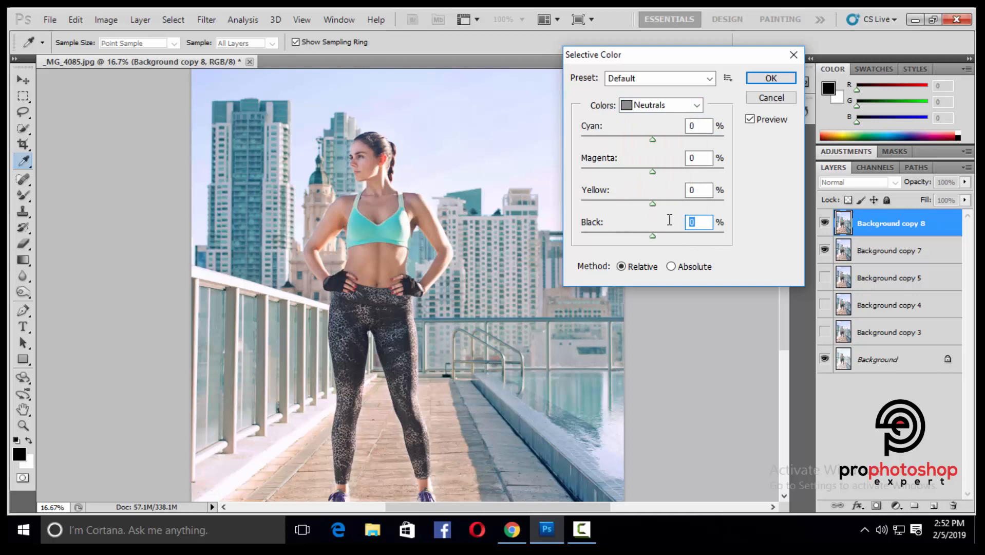
pyautogui.hotkey('ctrl', '-')
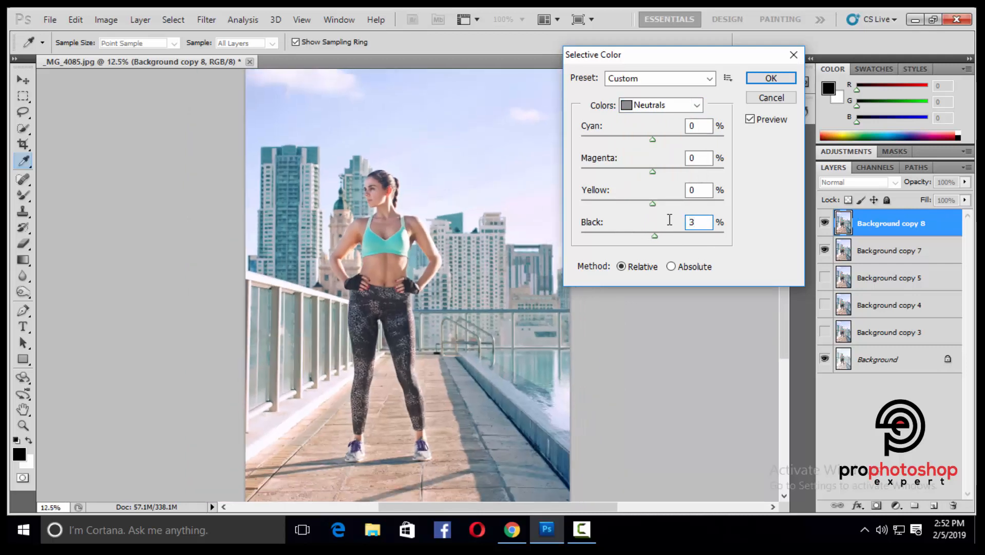
pyautogui.hotkey('ctrl', '+')
pyautogui.click(750, 119)
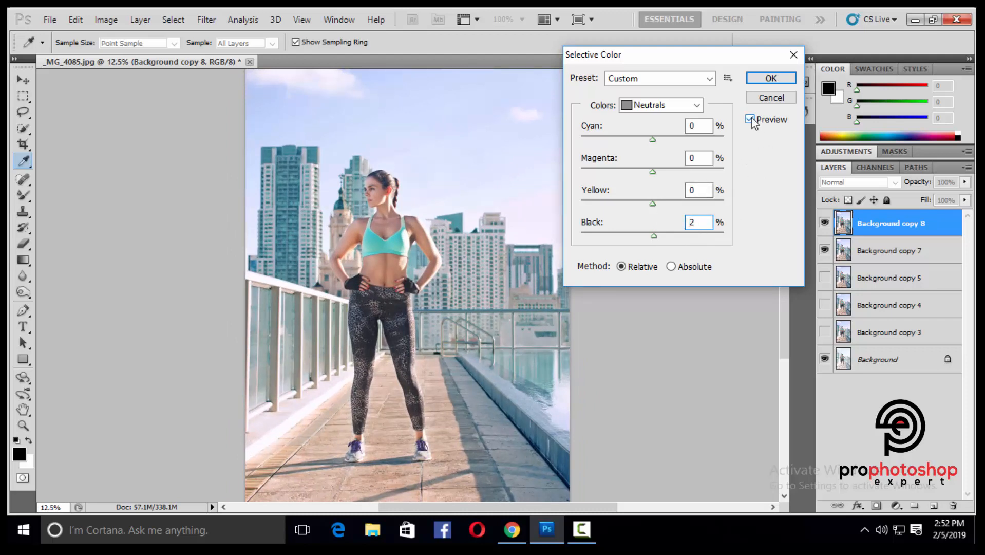
pyautogui.click(762, 82)
# Hide the Background copy 7 layer and compare the finished Background copy 8 layer with the original photo
pyautogui.hotkey('ctrl', '-')
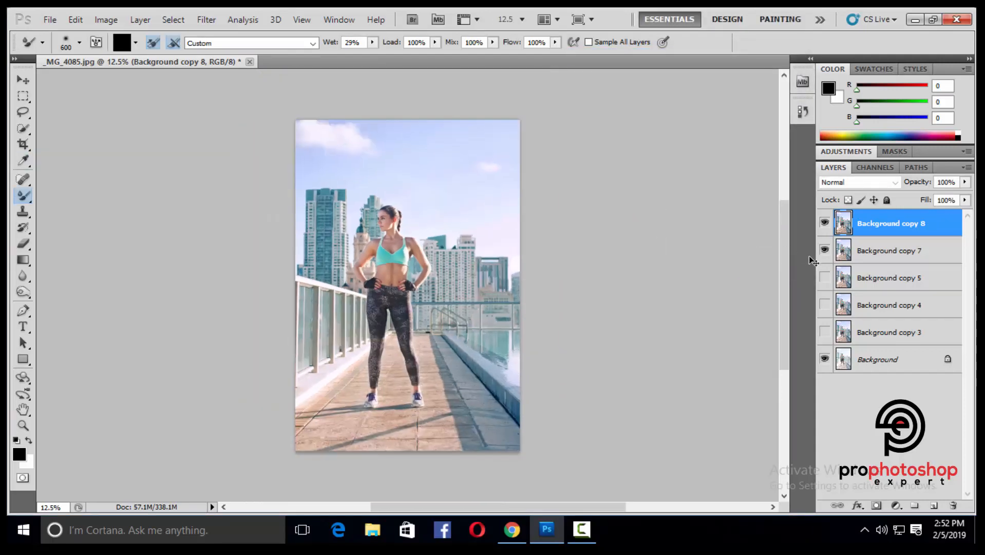
pyautogui.click(824, 224)
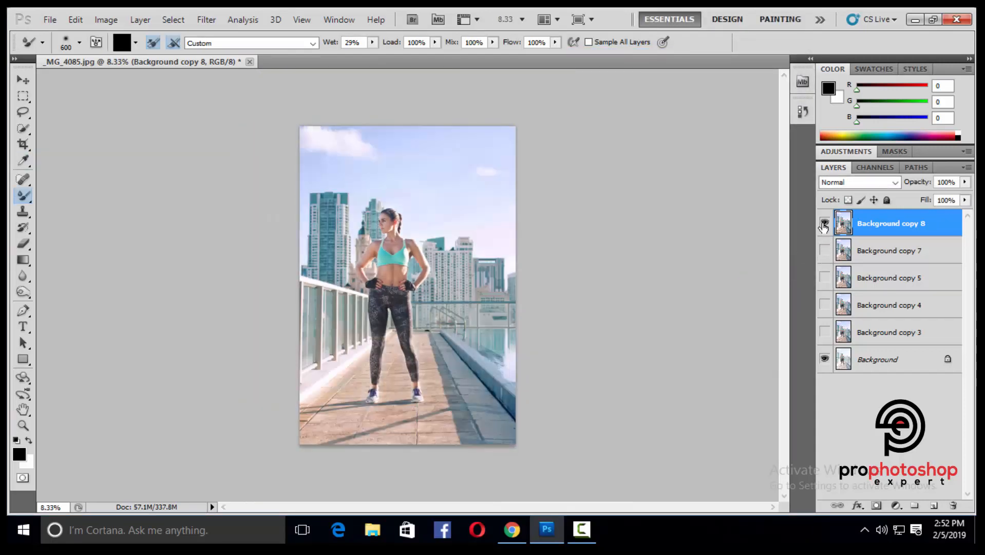
pyautogui.click(823, 224)
pyautogui.click(824, 224)
pyautogui.click(824, 225)
pyautogui.click(824, 225)
pyautogui.click(823, 224)
pyautogui.click(823, 224)
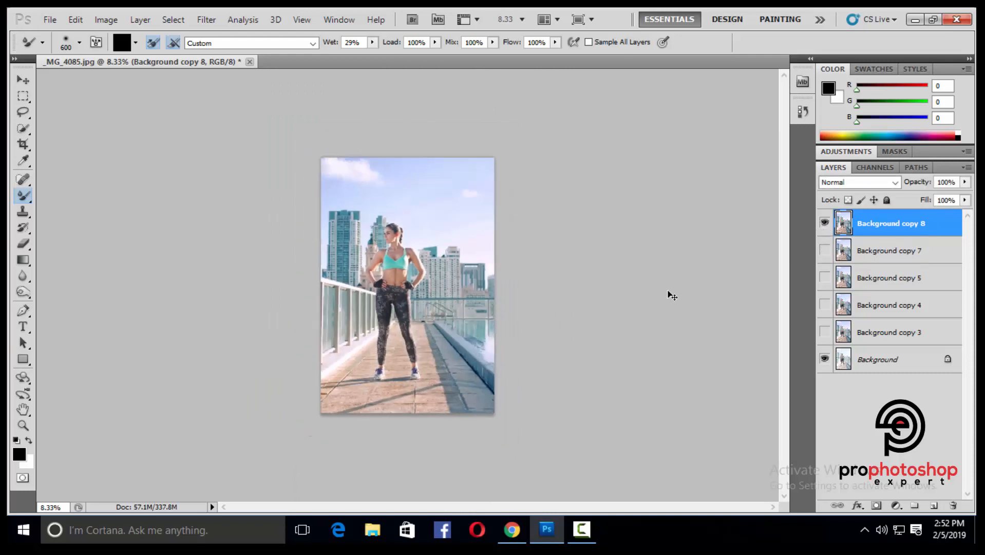